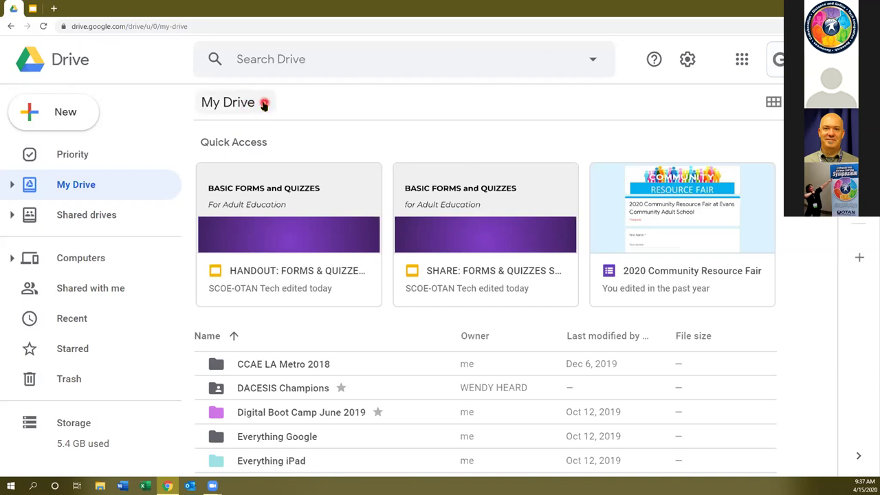
From My Drive's New menu, go to More > Google Forms to start a new form.
click(265, 103)
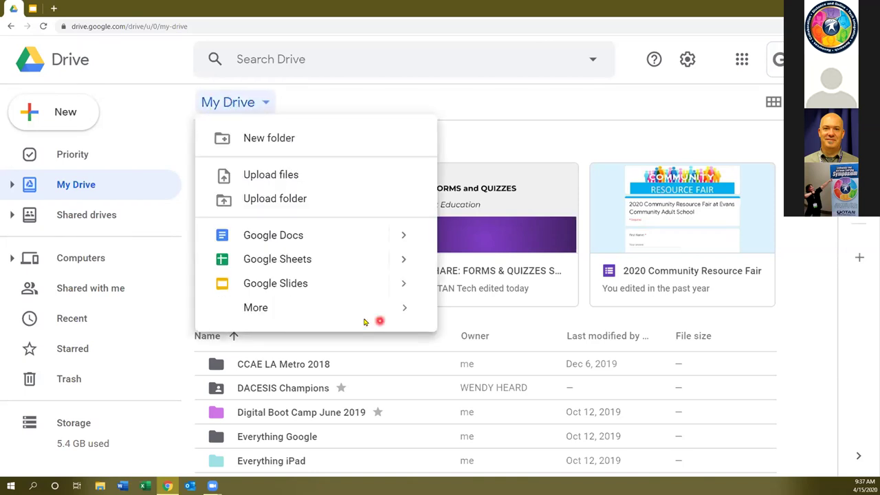
mouse_move(255, 310)
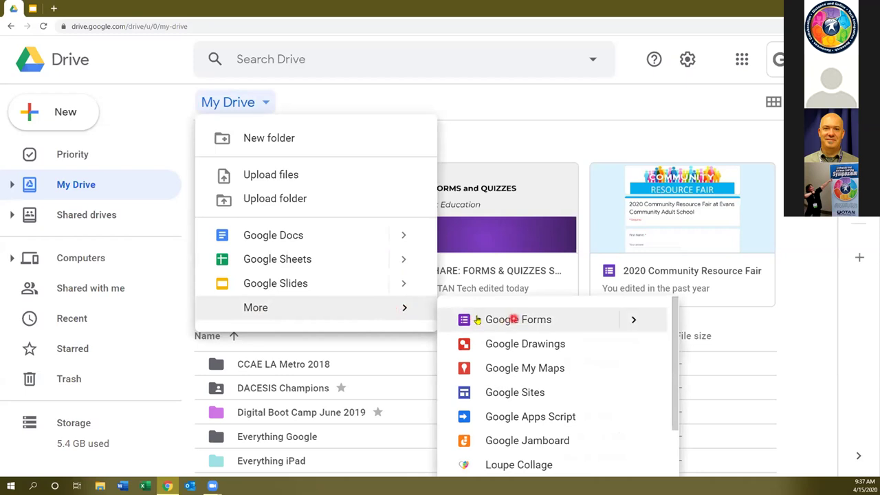
mouse_move(408, 309)
click(569, 320)
Create a new blank Google Form.
click(570, 319)
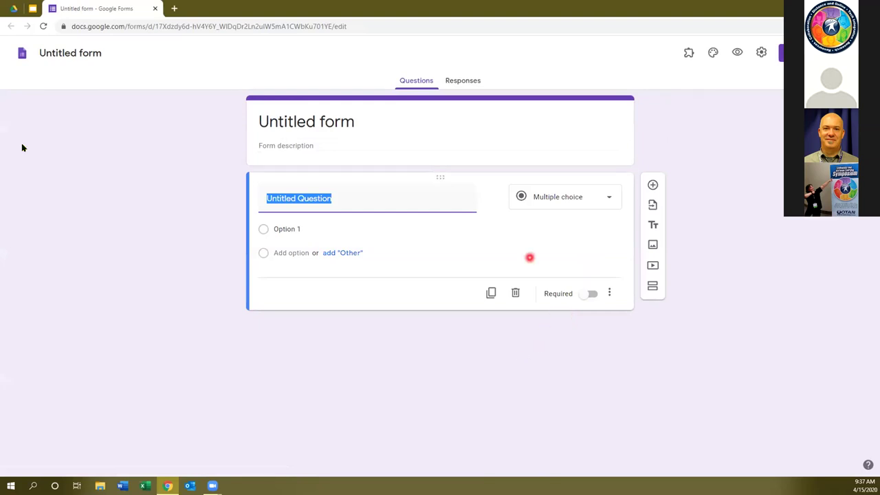
click(81, 167)
click(141, 164)
click(15, 51)
Rename the form document to 'Burlington English Sign Up Form'.
click(79, 53)
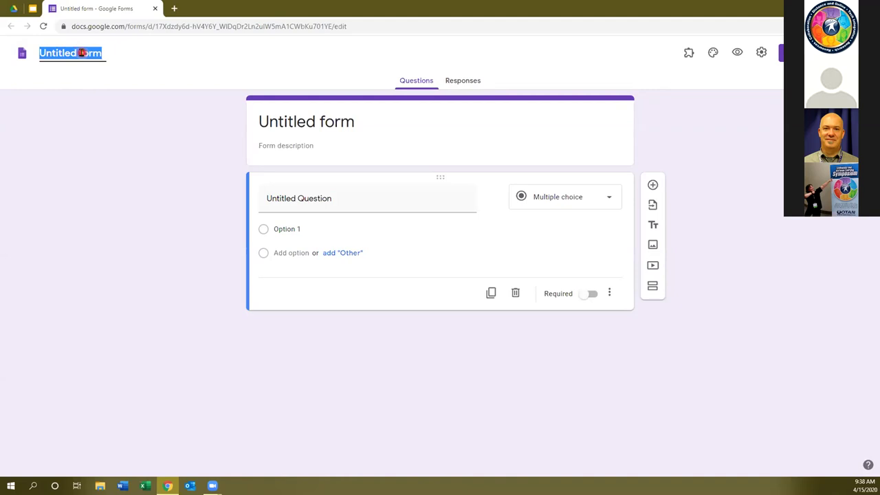
text(Burlington English)
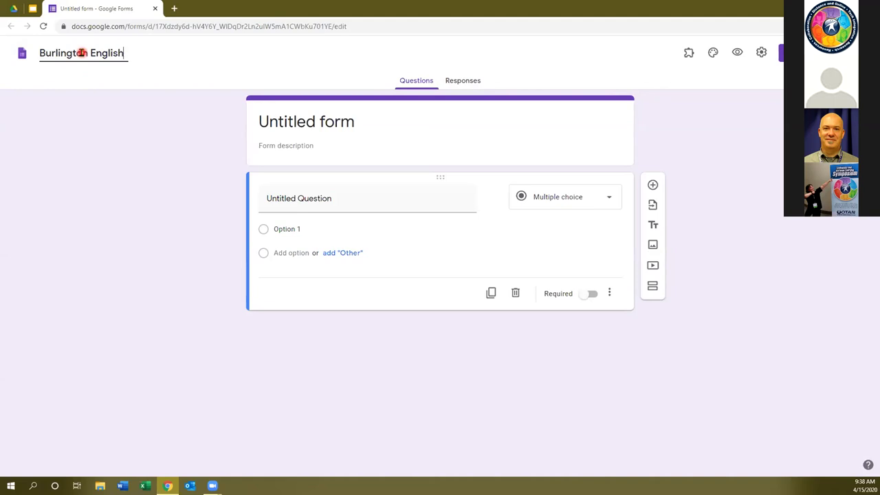
text( Sig)
key(BackSpace)
key(BackSpace)
key(BackSpace)
text(ing)
key(BackSpace)
text(gn U pForm)
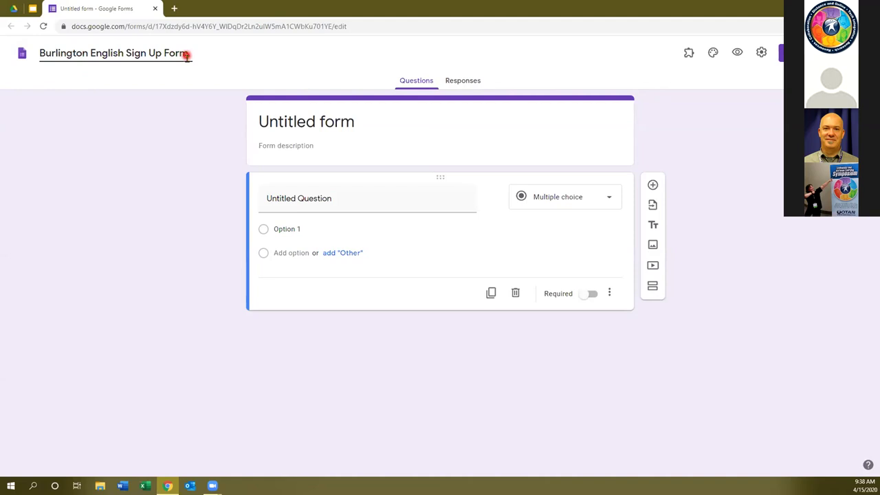
Replace the in-form title 'Untitled form' with 'Spring 2020 BE Sign Up'.
click(303, 124)
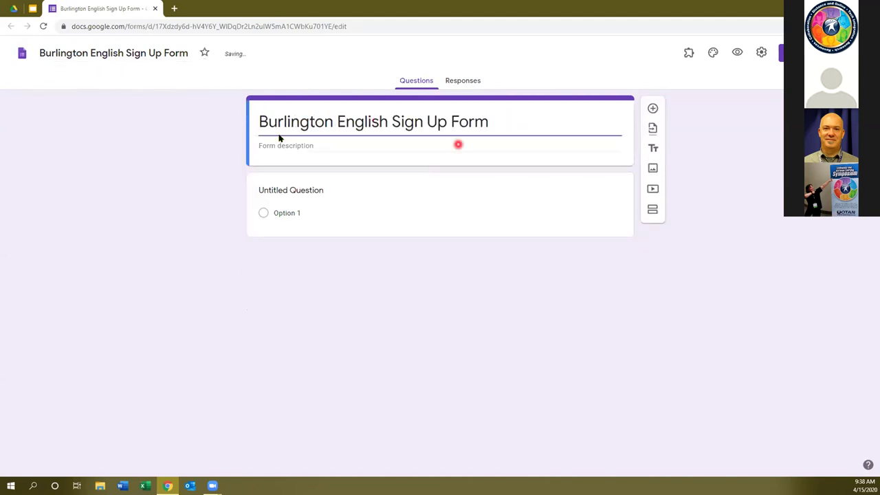
drag(491, 121, 253, 122)
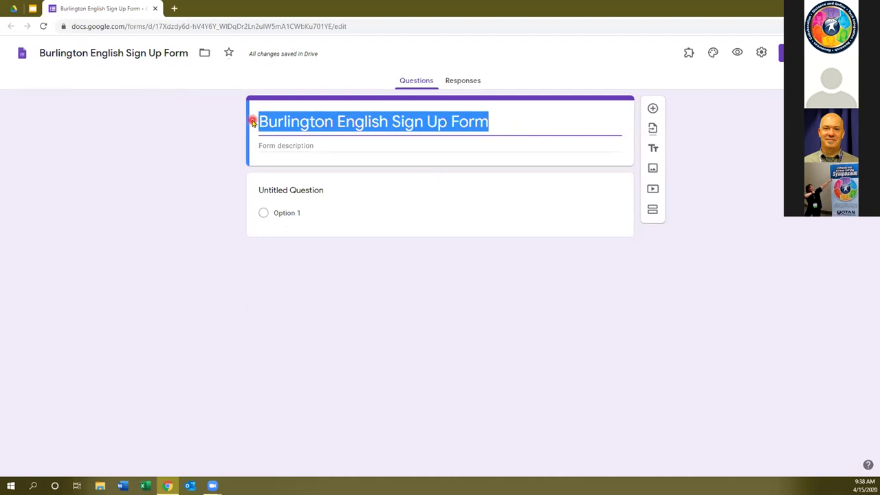
text(Sprin)
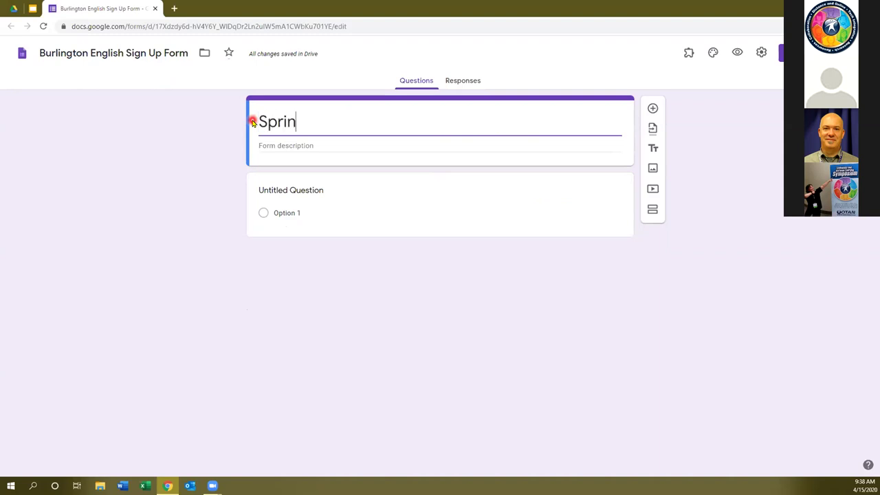
text(g 2020 )
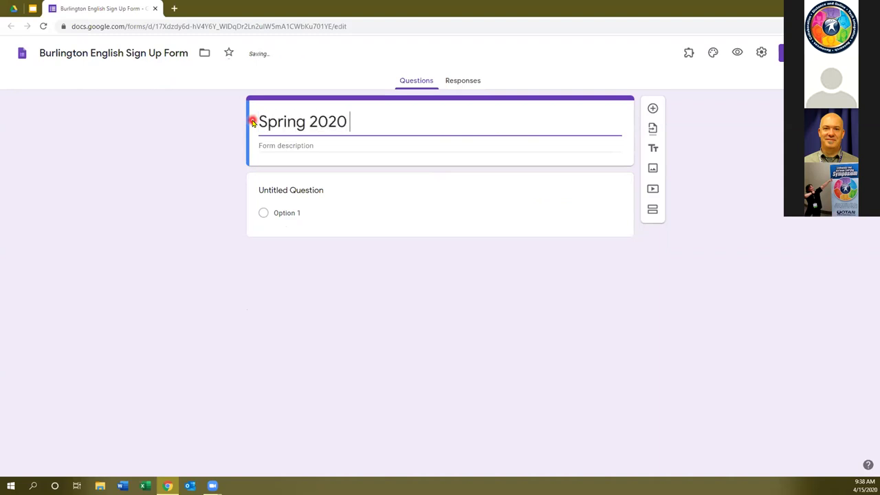
text(BE Sign Up)
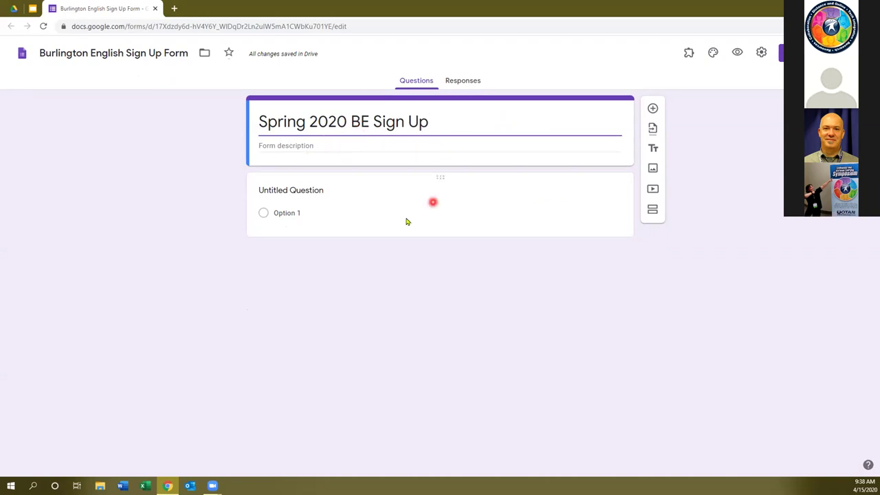
click(259, 145)
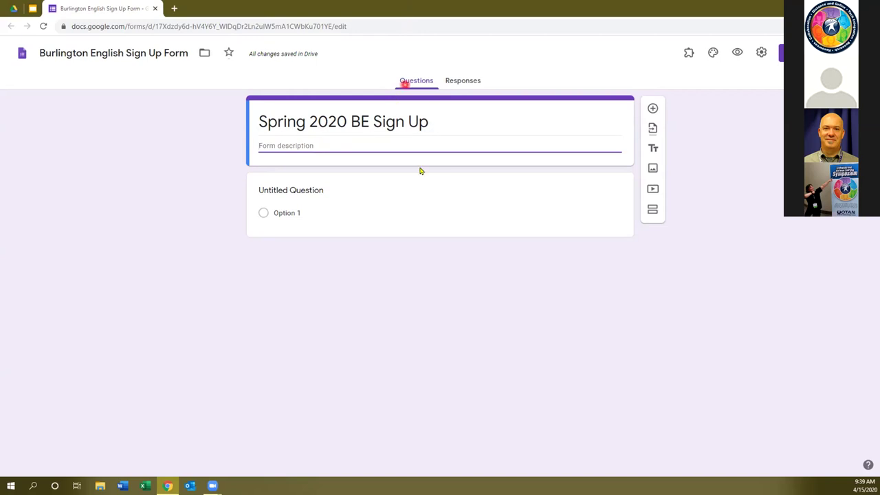
click(467, 81)
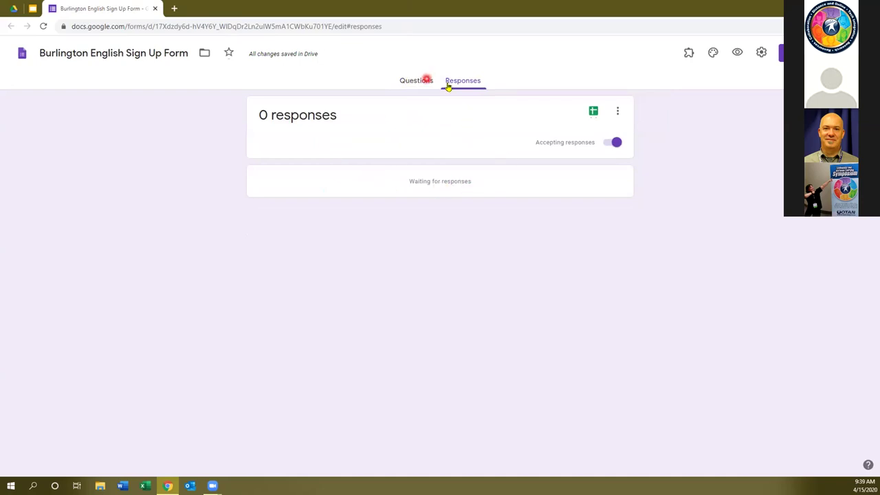
click(410, 83)
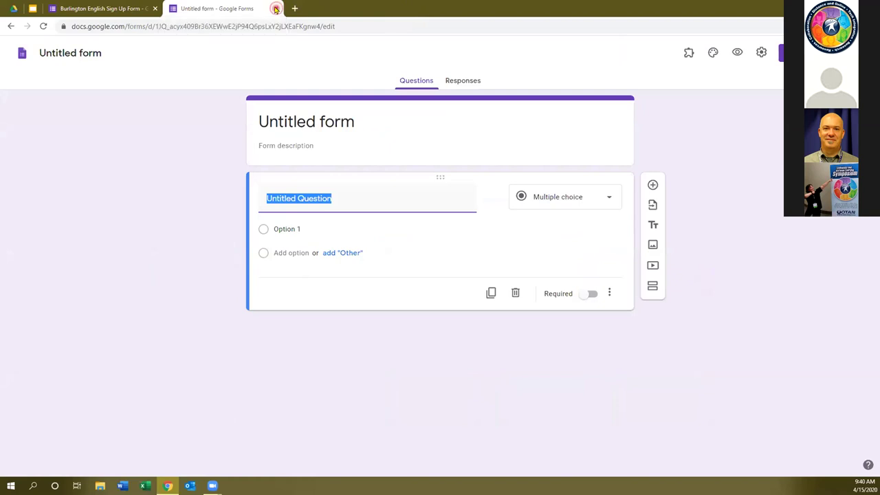
click(277, 8)
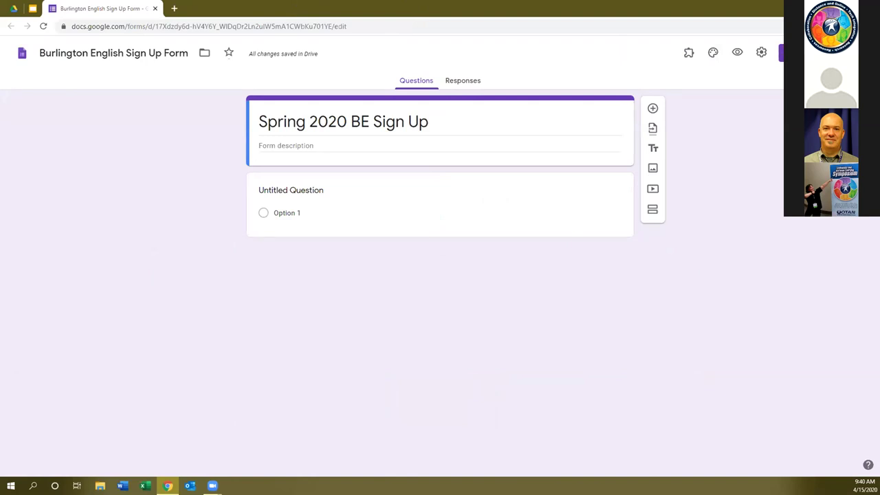
click(761, 60)
click(761, 62)
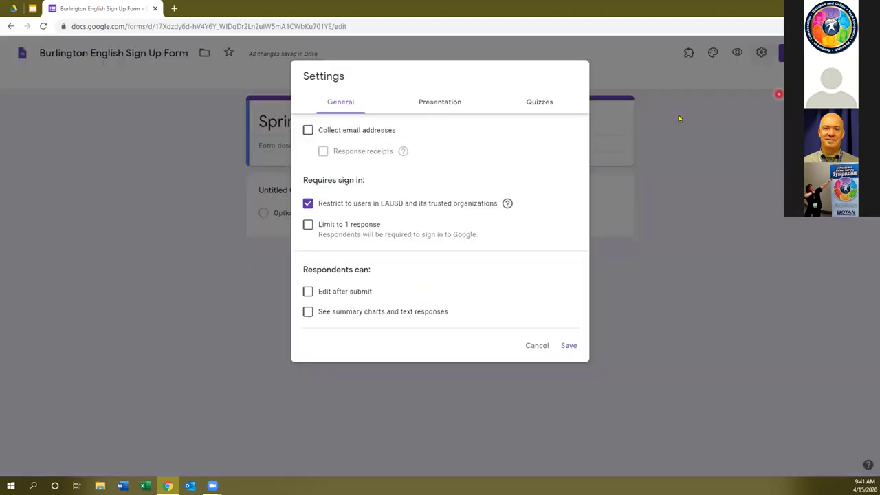
click(333, 104)
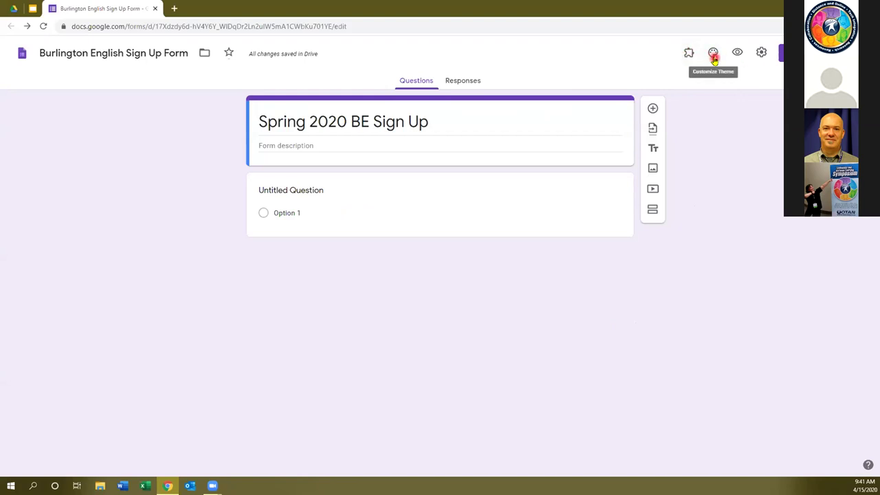
Try a red-orange theme, settle on grey, and close the theme options.
click(714, 55)
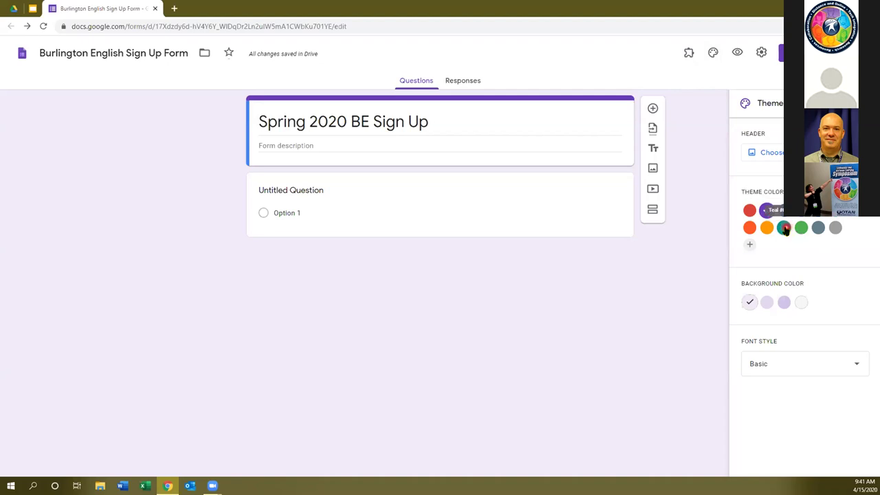
click(752, 227)
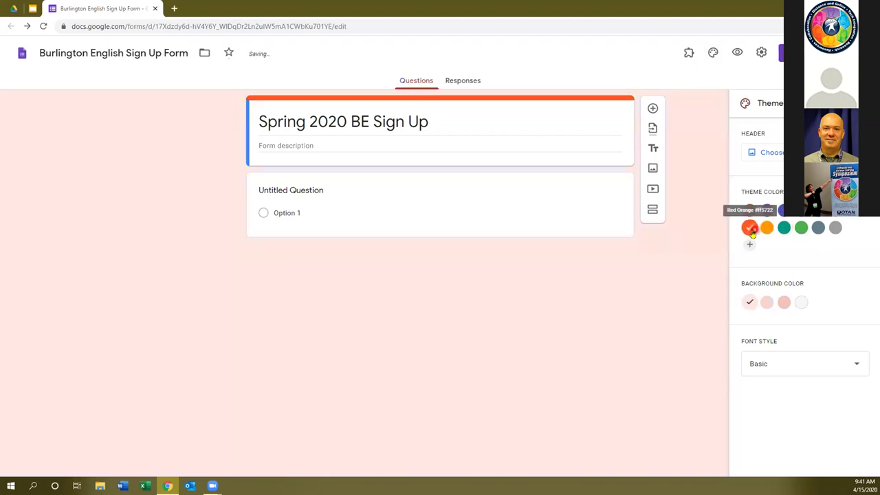
click(835, 228)
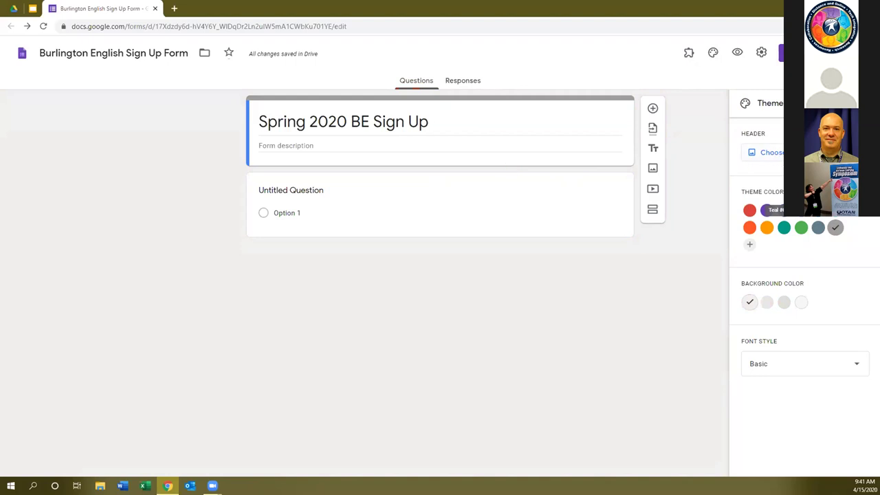
click(777, 154)
key(Escape)
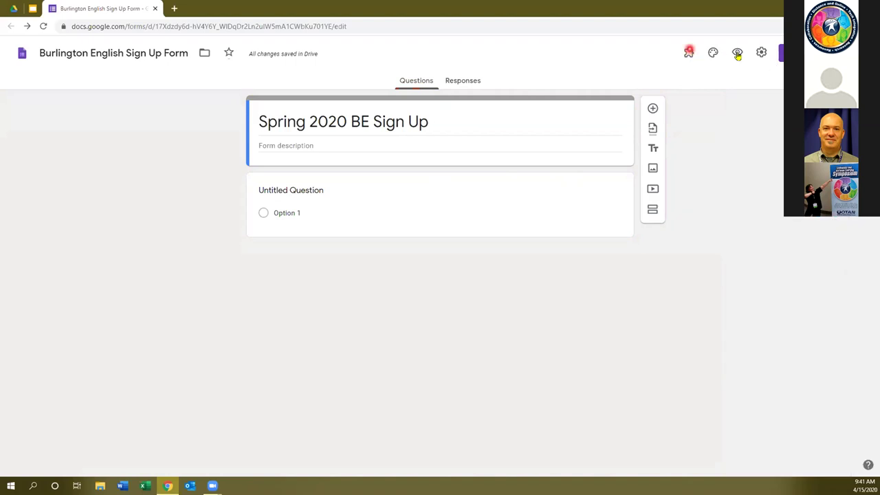
click(659, 71)
click(665, 209)
Word the first question 'What is your favorite color?' as a Short answer question.
click(263, 190)
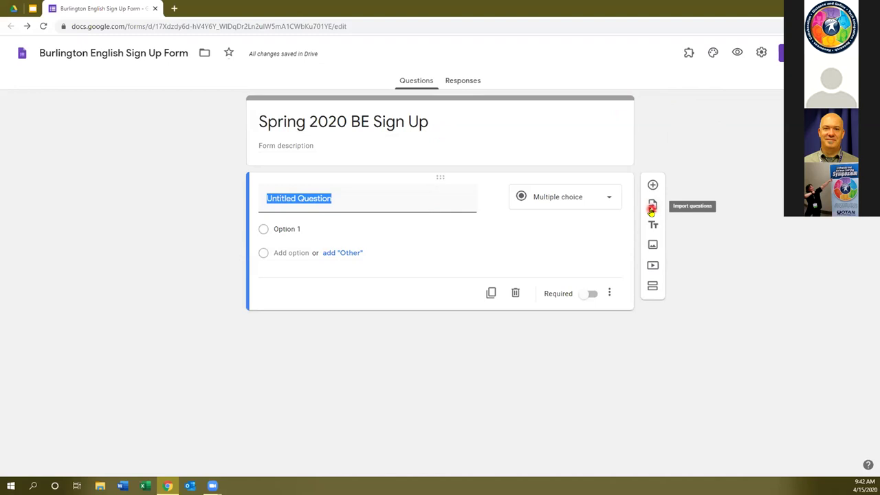
text(What)
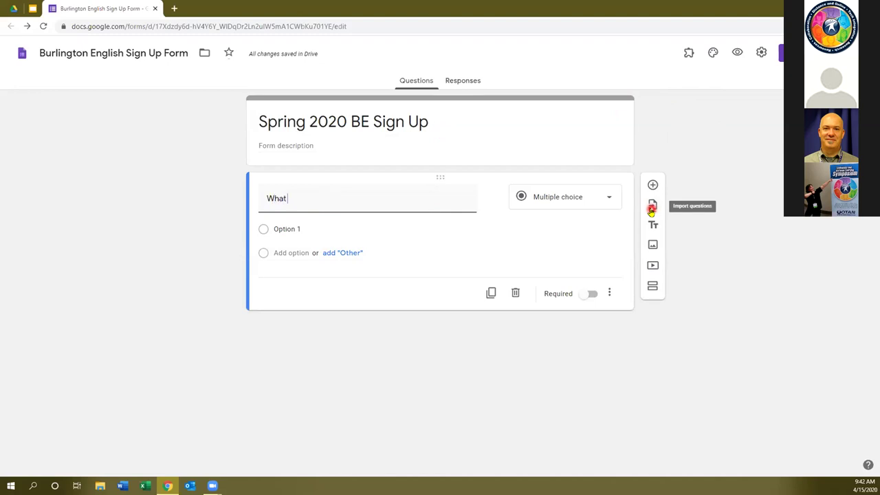
text( is your F)
text(ast Name?)
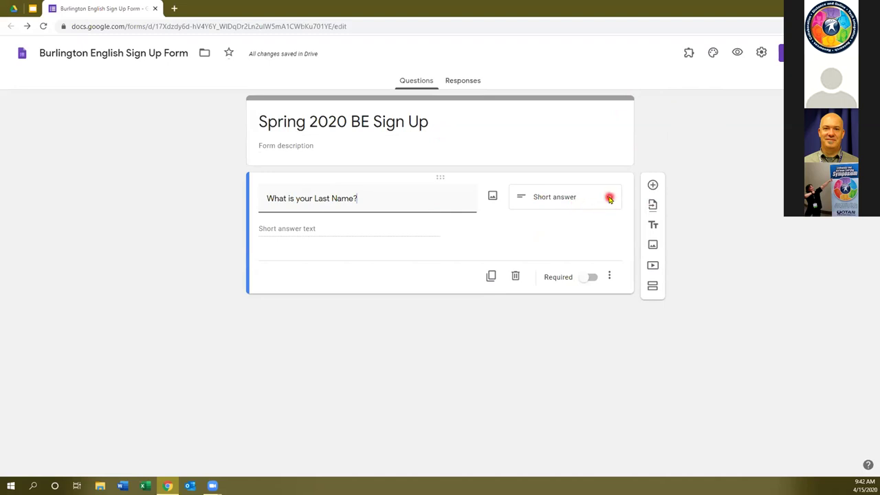
click(609, 199)
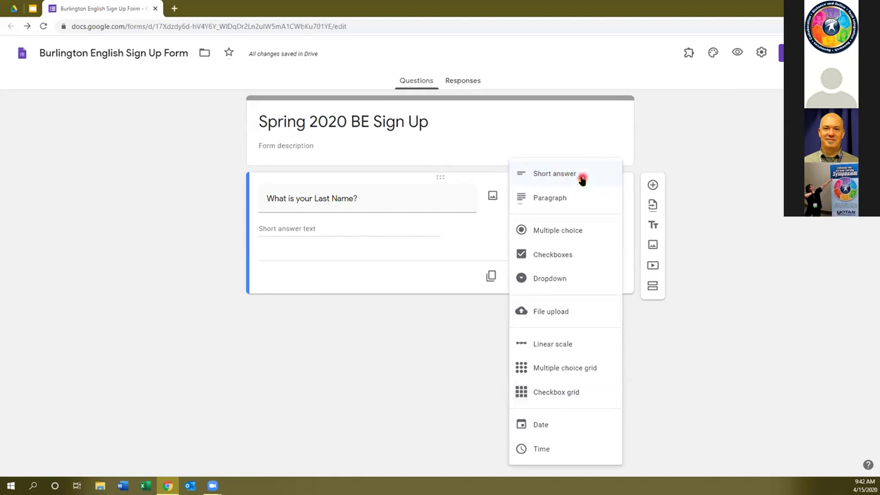
triple_click(337, 201)
click(349, 199)
drag(310, 199, 522, 211)
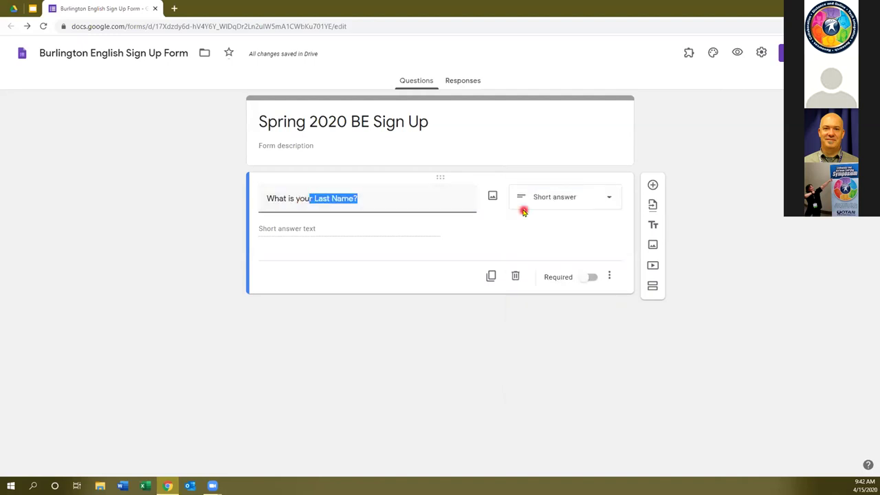
text(r)
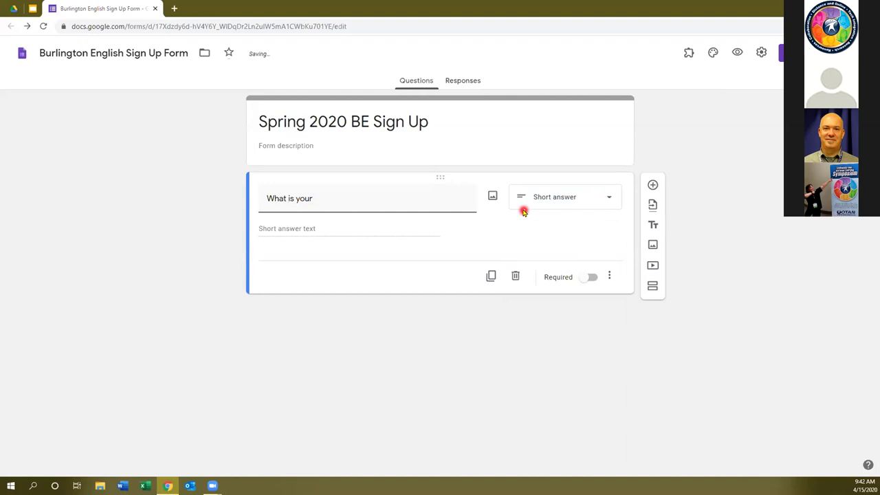
text( favorite c)
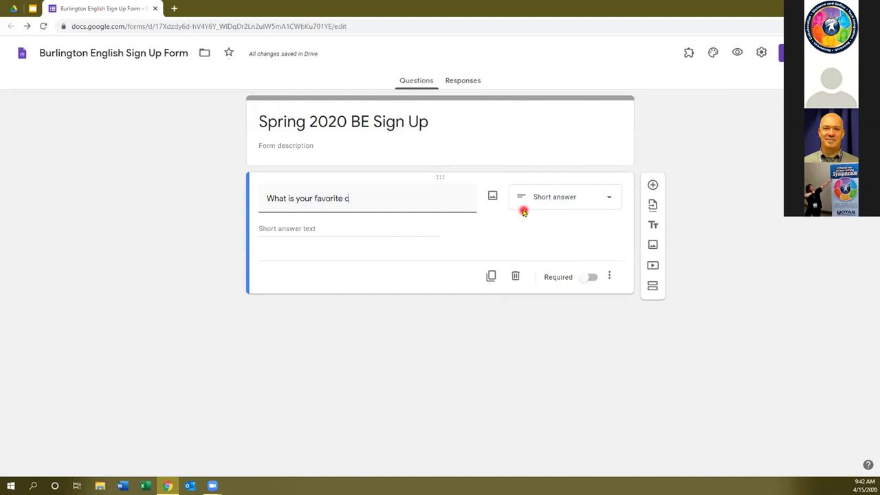
text(olor?)
click(567, 197)
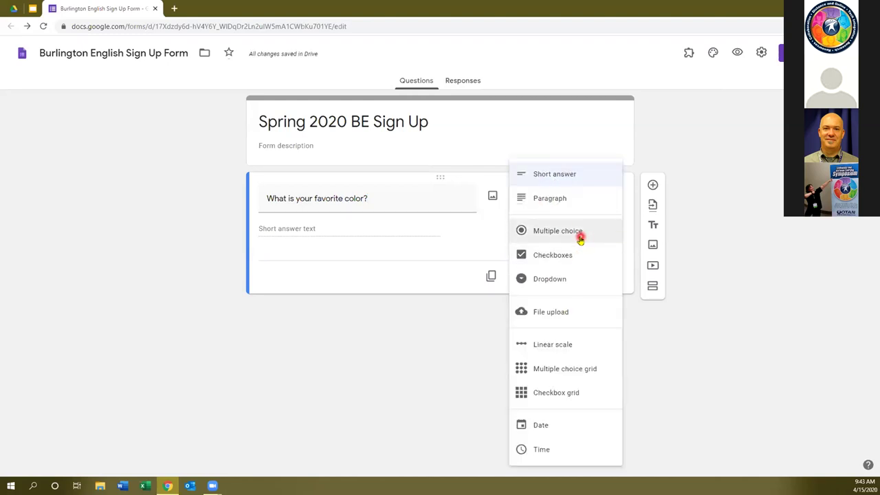
Make the question multiple choice with options Orange and Pink.
click(581, 239)
click(290, 228)
text(Orange)
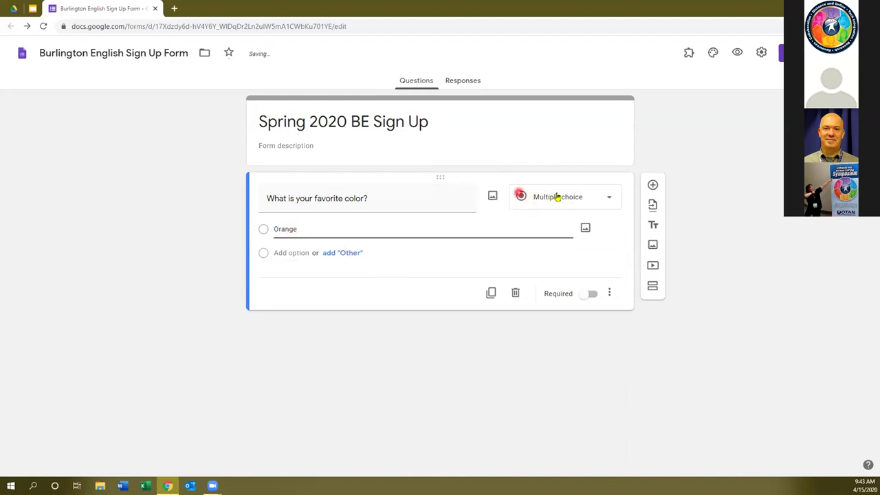
click(285, 253)
text(Pink)
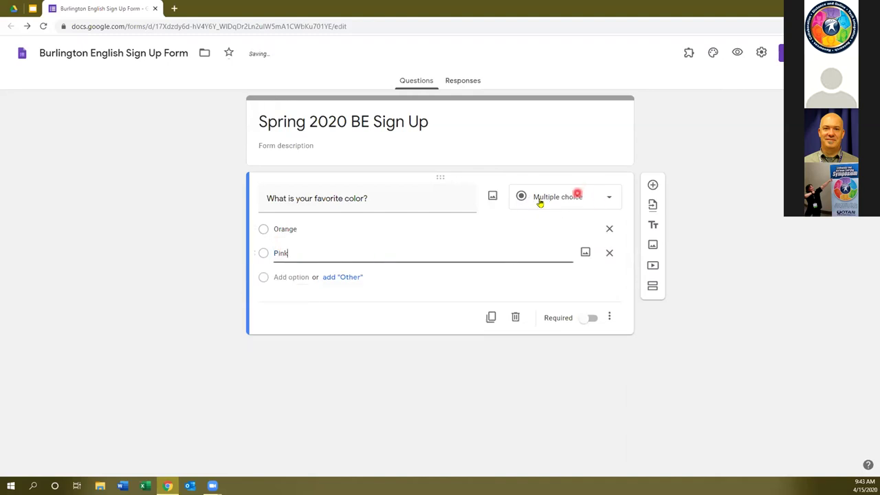
Change the favorite-color question's type to Dropdown.
click(572, 199)
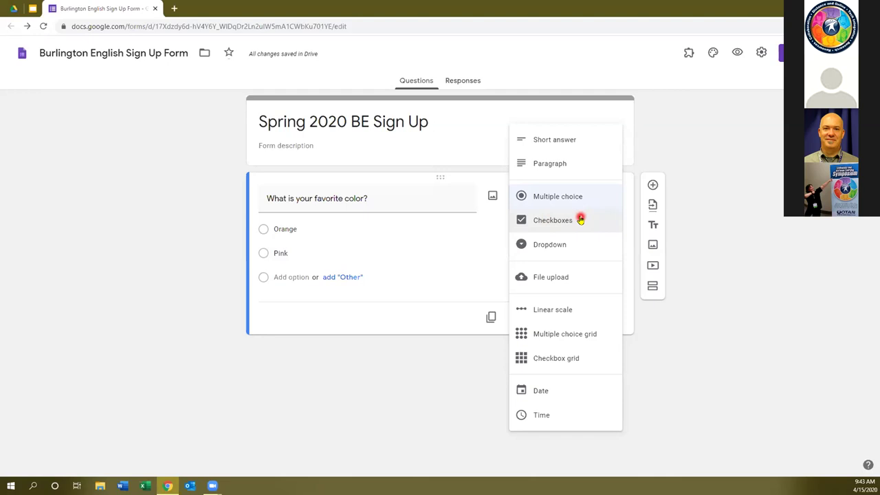
click(568, 218)
click(539, 220)
click(561, 251)
click(561, 249)
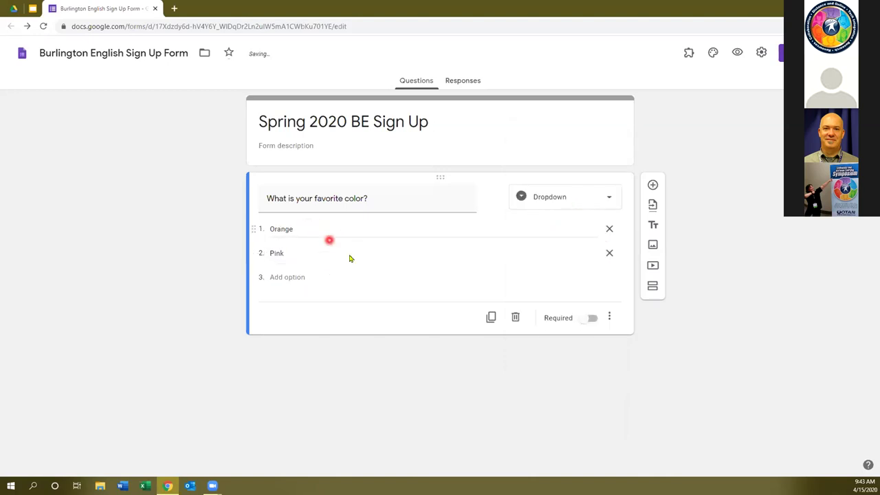
click(606, 198)
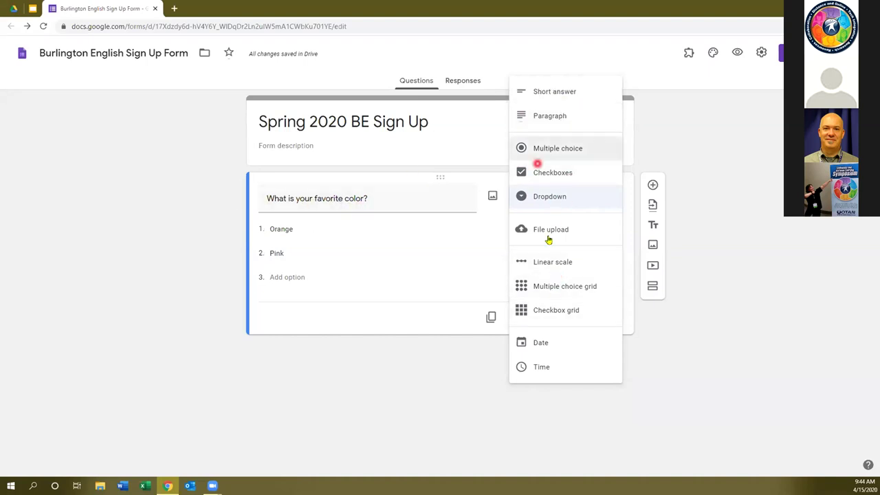
click(391, 222)
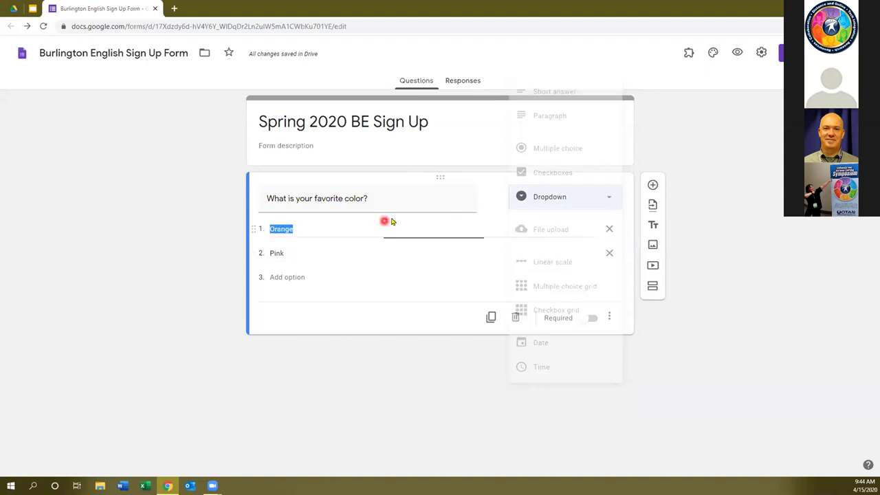
click(570, 196)
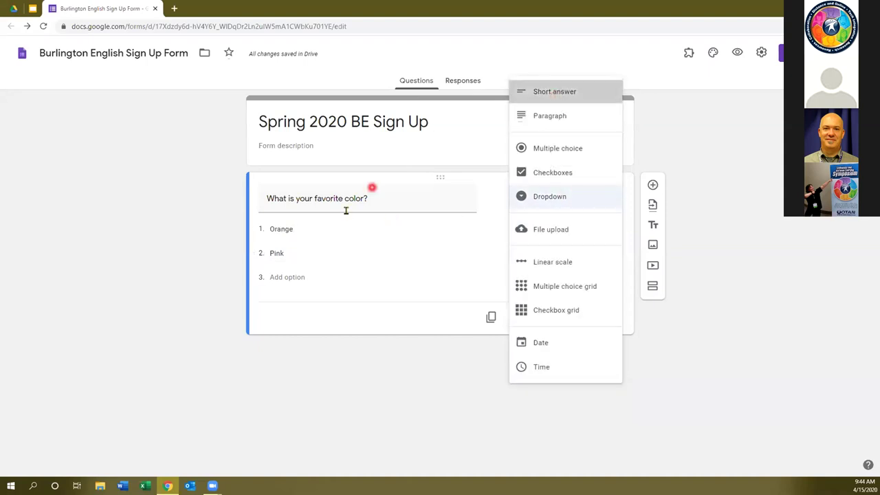
Turn it into a required short-answer 'What is your Last Name?' question and duplicate it.
key(Return)
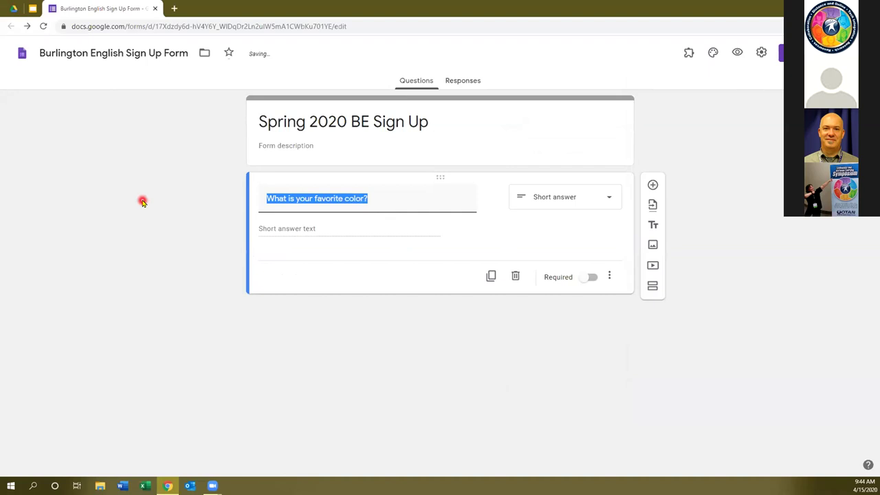
key(End)
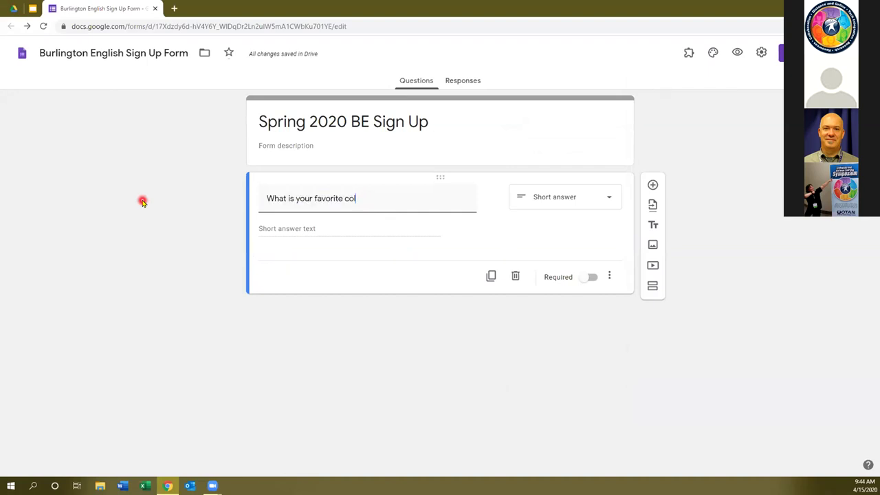
key(BackSpace)
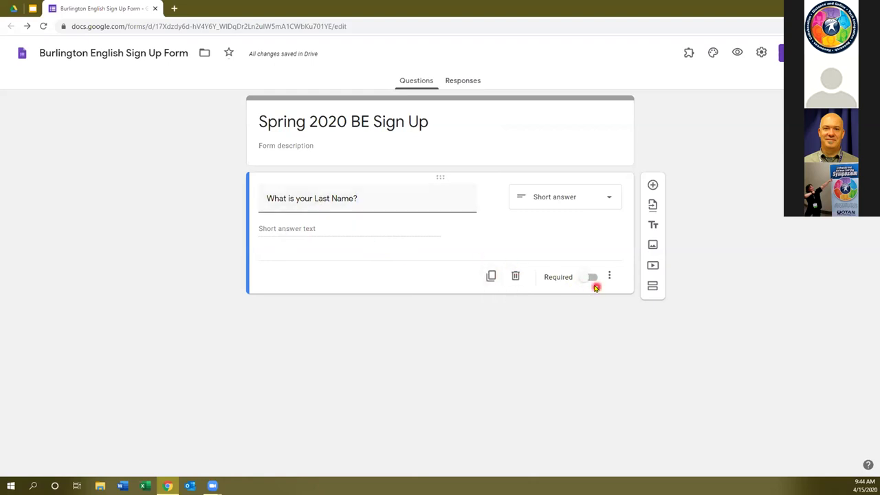
click(596, 278)
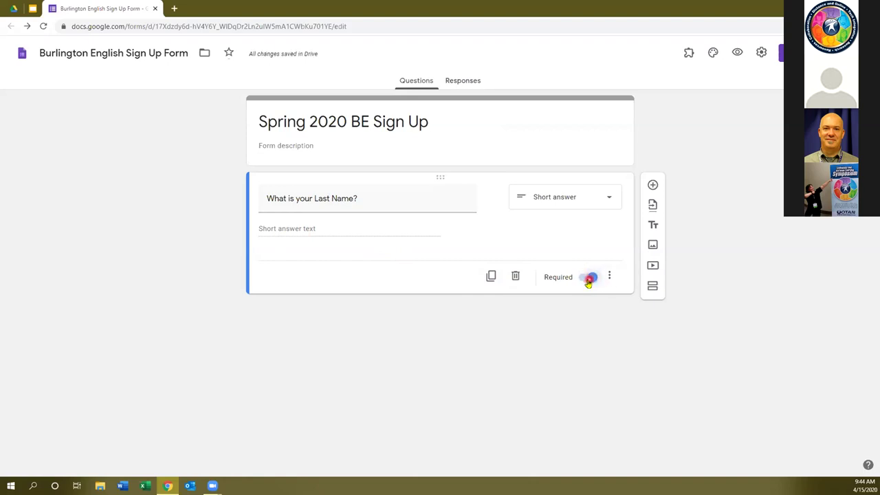
click(491, 277)
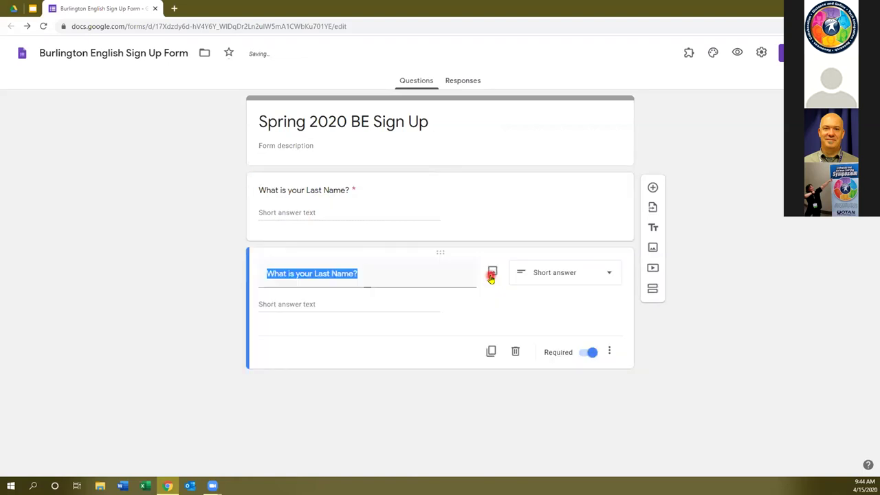
Change 'Last' to 'First' in the copied question's title.
click(320, 273)
double_click(321, 273)
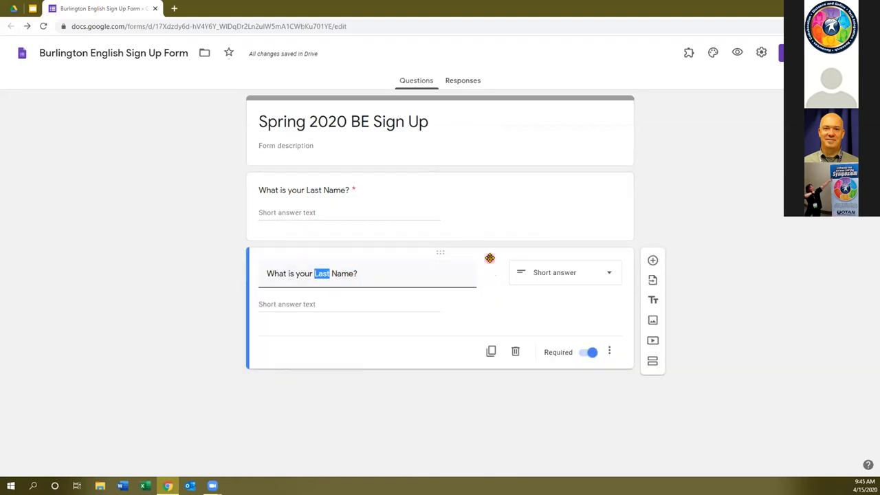
text(First)
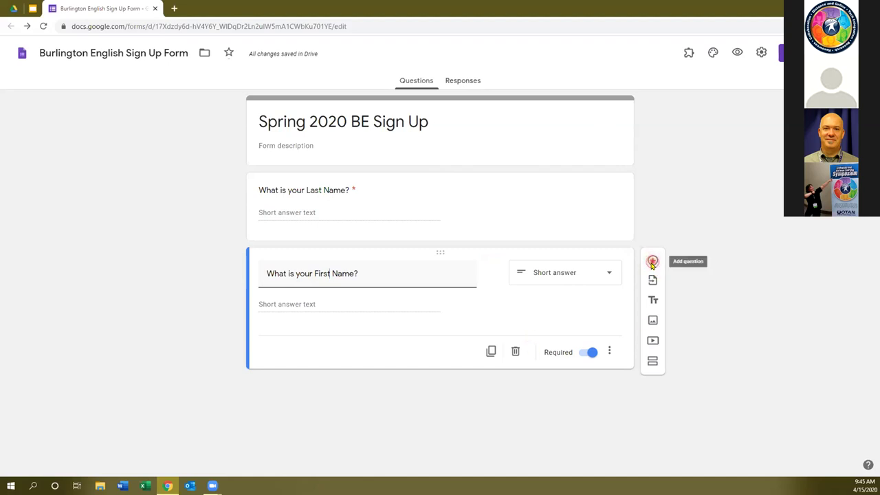
Add the multiple-choice question 'Have you had your breakfast?' with Yes, No, Maybe and Other.
click(653, 263)
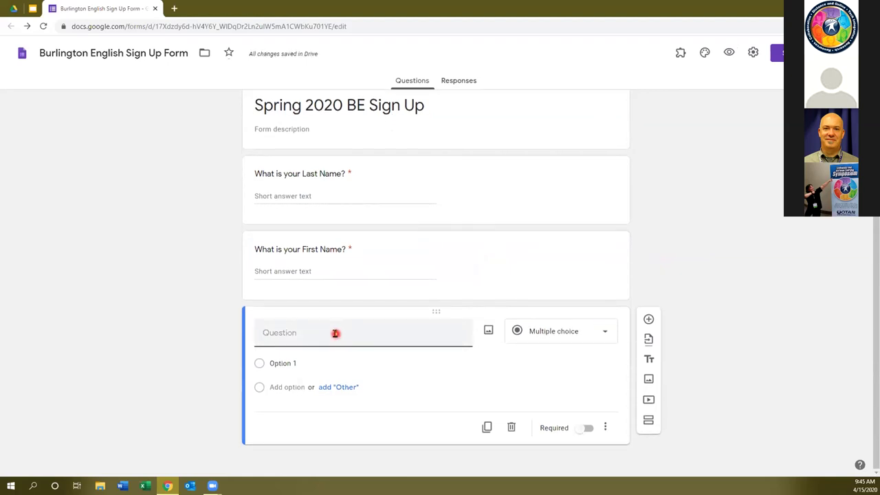
text(Have you had your breakfast?)
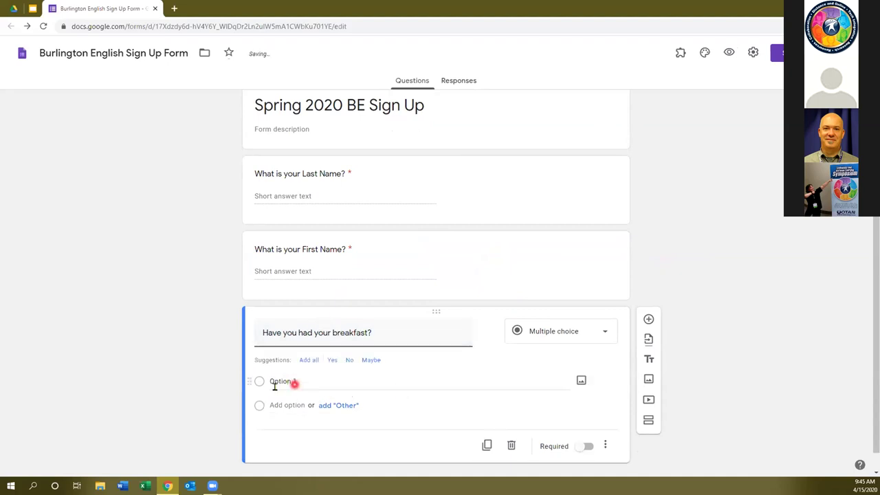
click(333, 363)
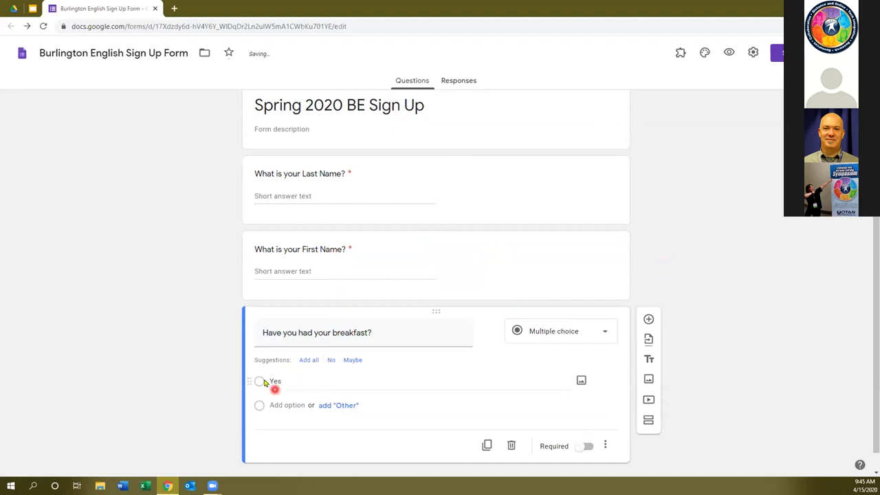
click(292, 408)
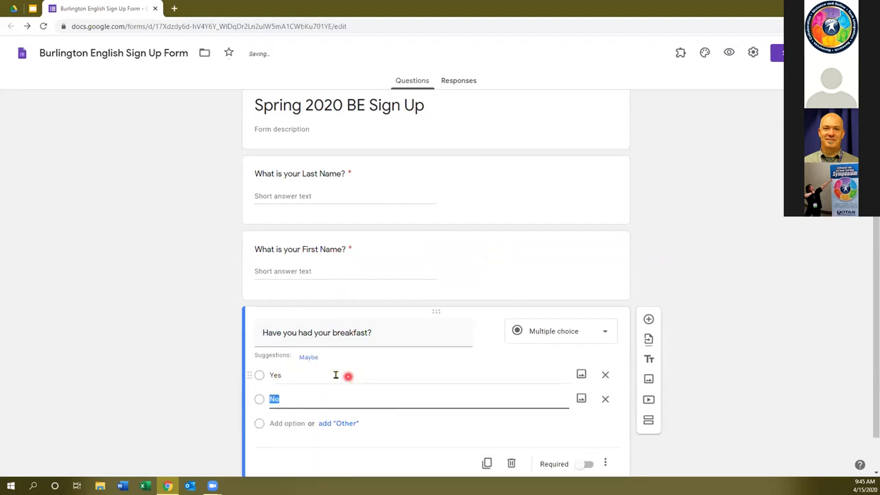
click(289, 424)
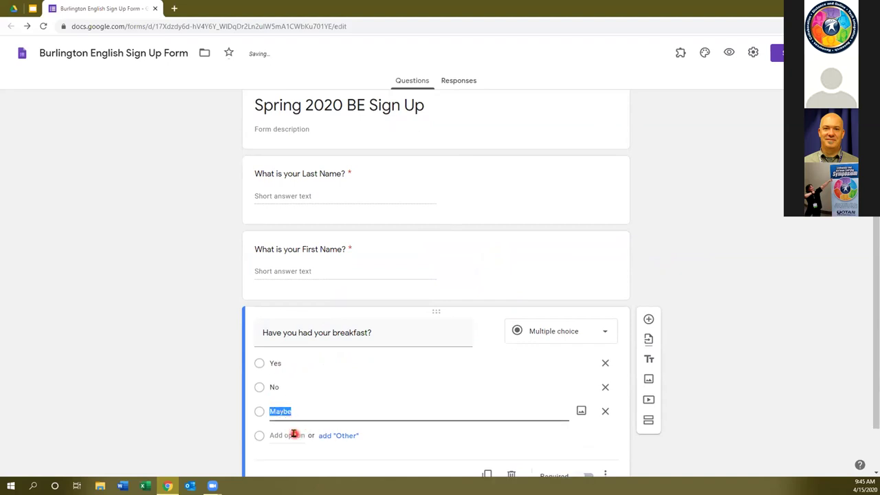
click(294, 435)
text(Other)
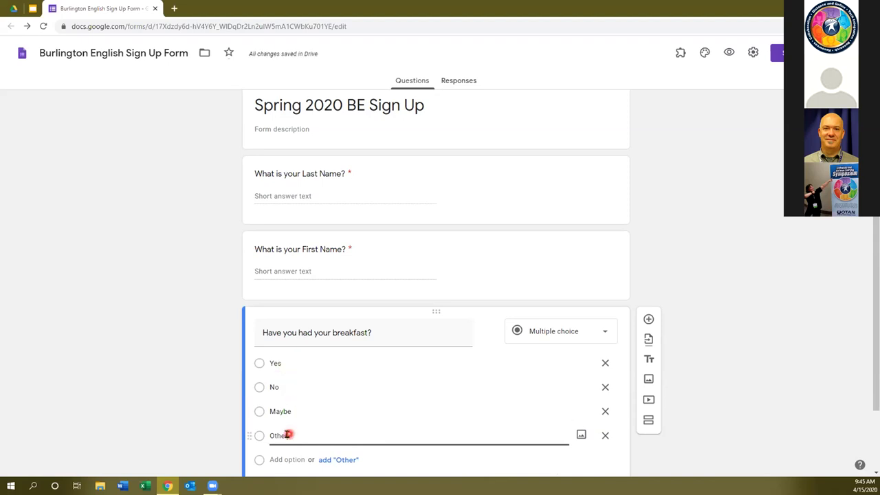
scroll(211, 369, down, 1)
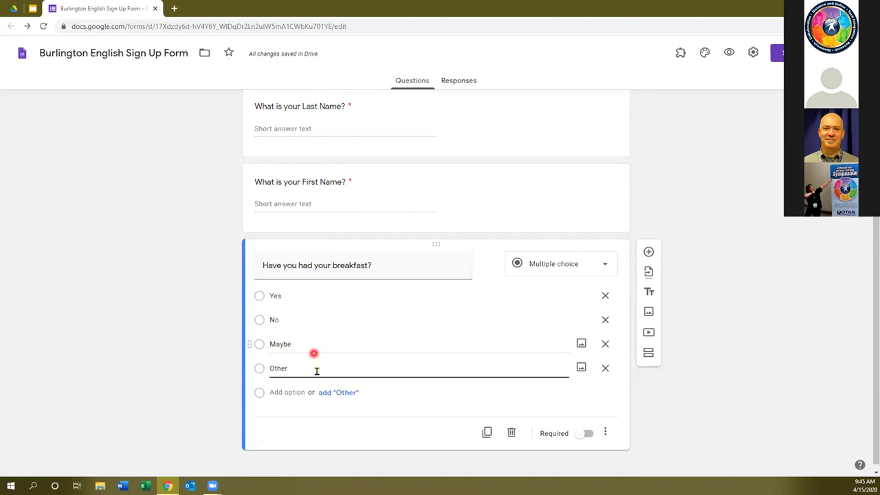
Duplicate the breakfast question and retitle the copy 'Have you gone out at all?'.
click(487, 430)
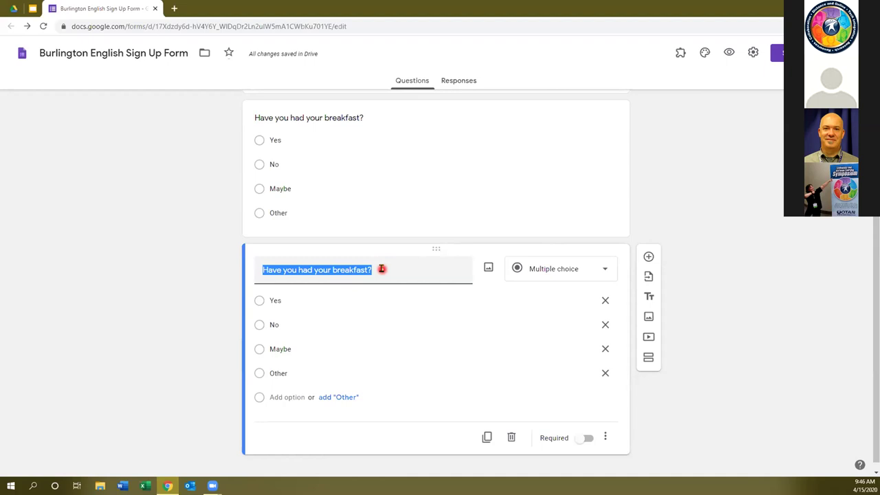
text(Have you gone out a)
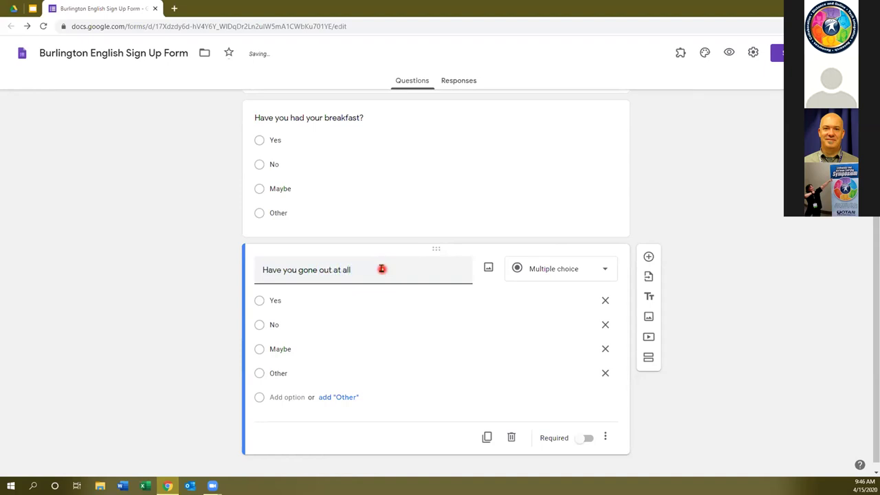
text(t all?)
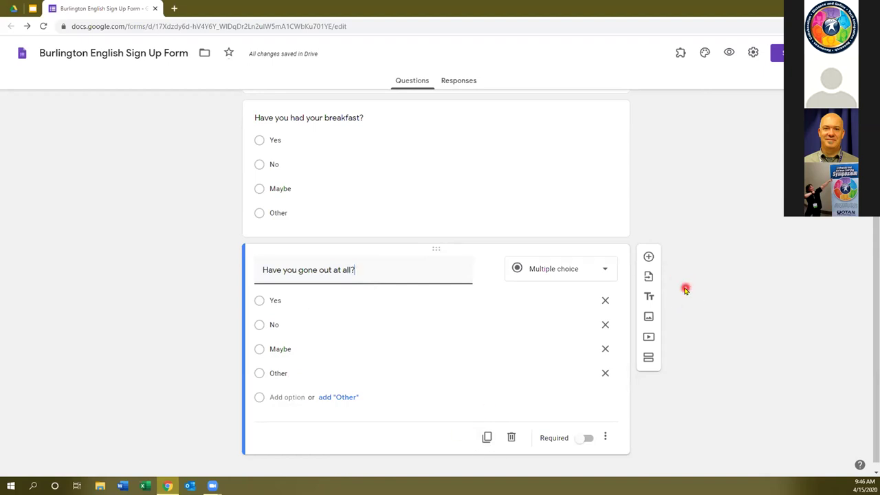
scroll(686, 288, up, 2)
scroll(686, 289, up, 1)
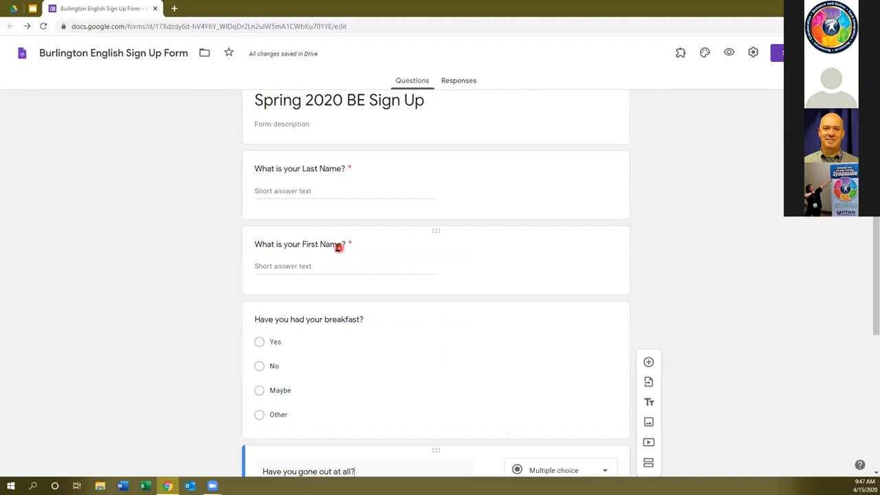
Replace 'Last' with 'Full' so the first question reads 'What is your Full Name?'.
click(307, 171)
double_click(311, 176)
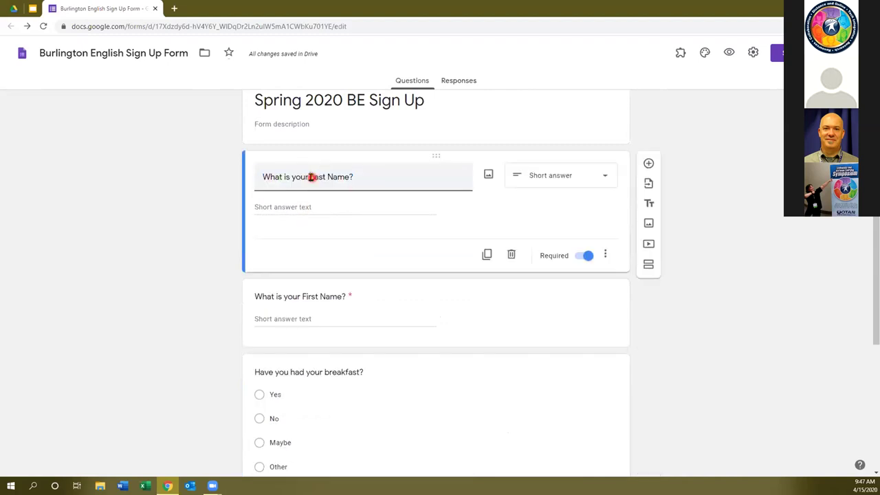
key(BackSpace)
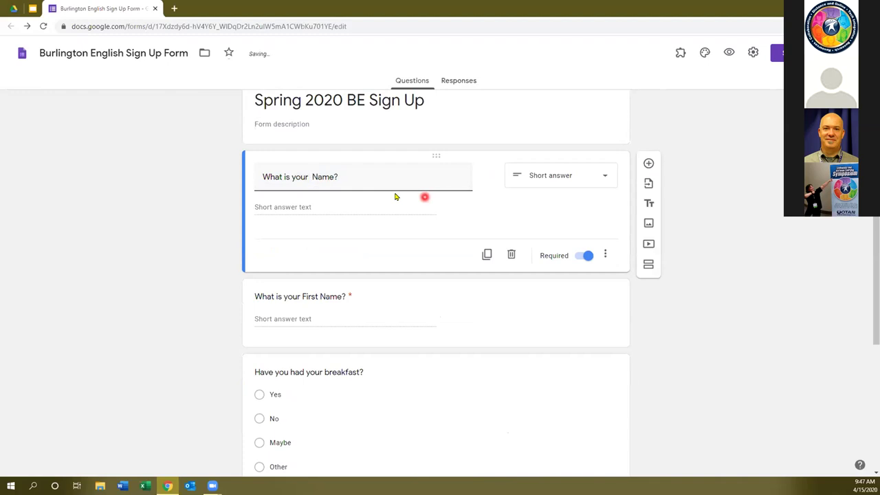
key(BackSpace)
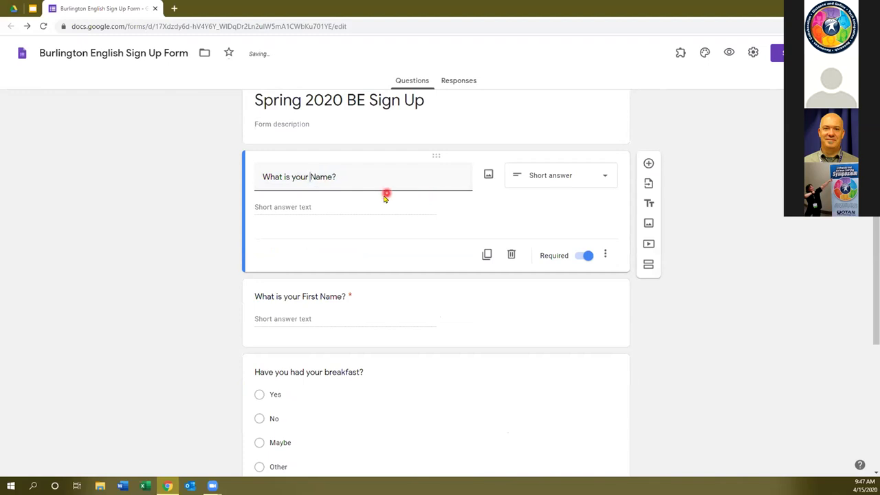
key(ctrl+z)
key(ctrl+z)
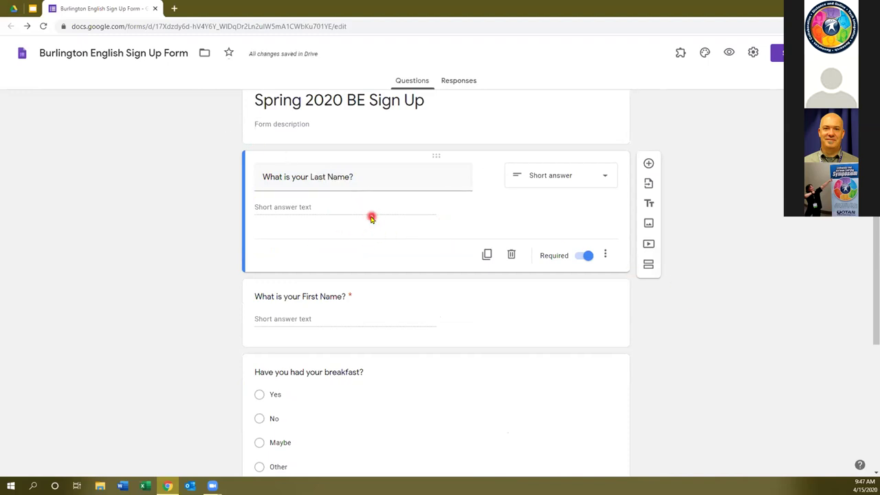
click(348, 178)
key(shift+Home)
double_click(317, 177)
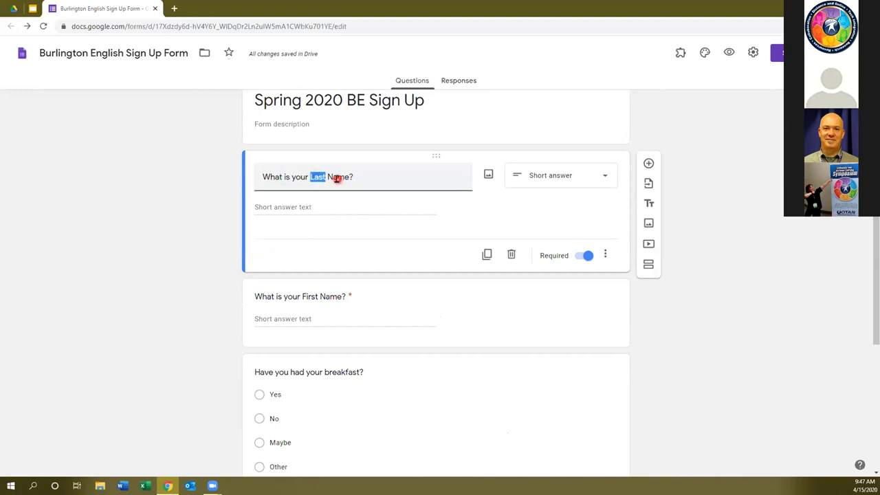
key(BackSpace)
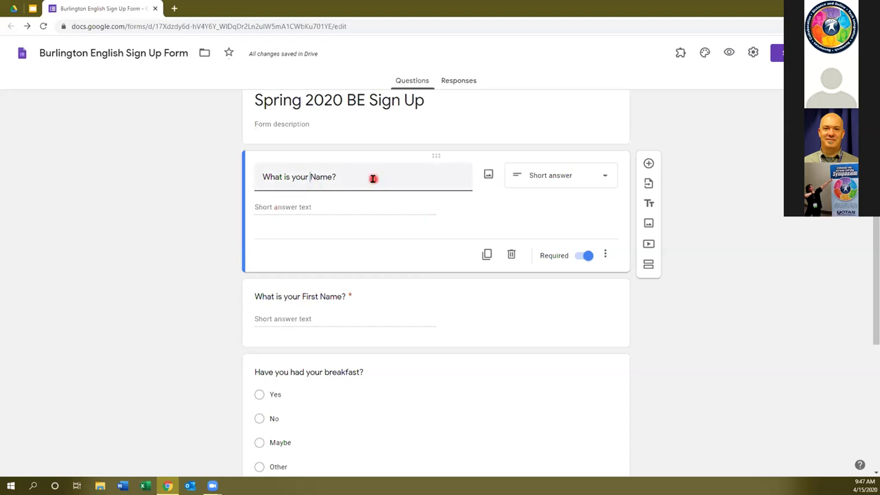
text(Full)
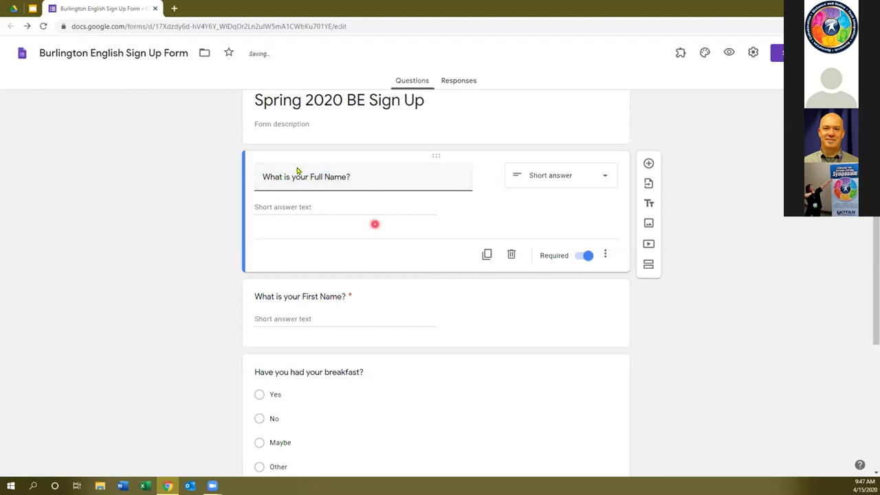
click(415, 318)
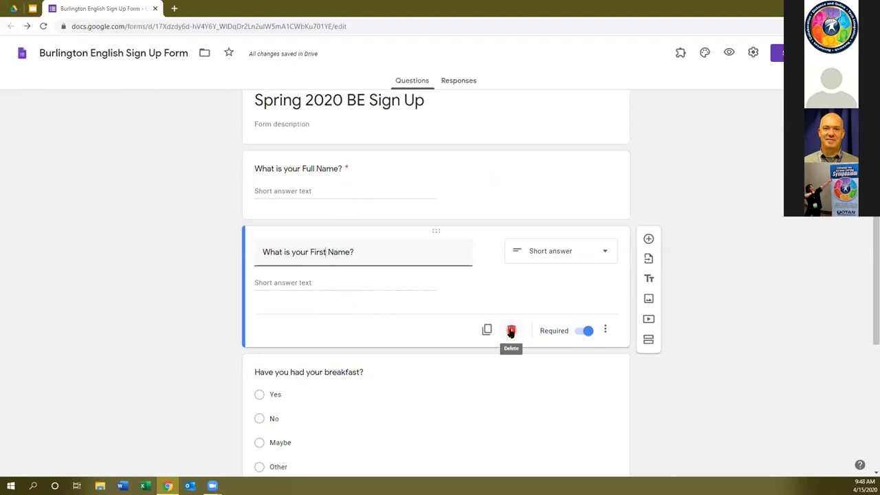
Delete the 'What is your First Name?' question.
click(511, 330)
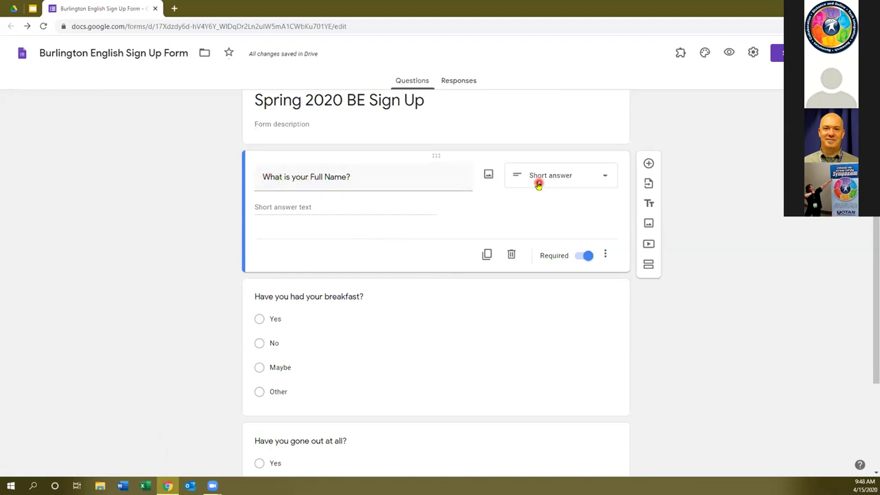
click(389, 325)
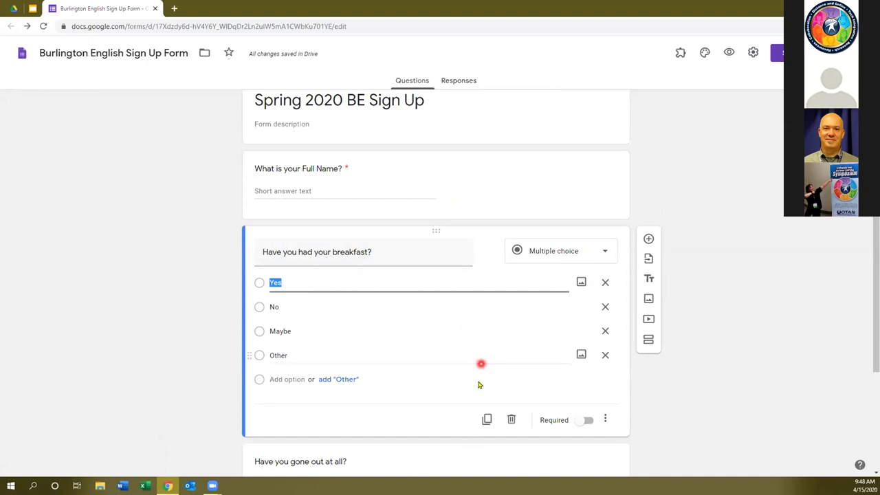
Review the Full Name, breakfast and 'Have you gone out at all?' question cards.
click(458, 190)
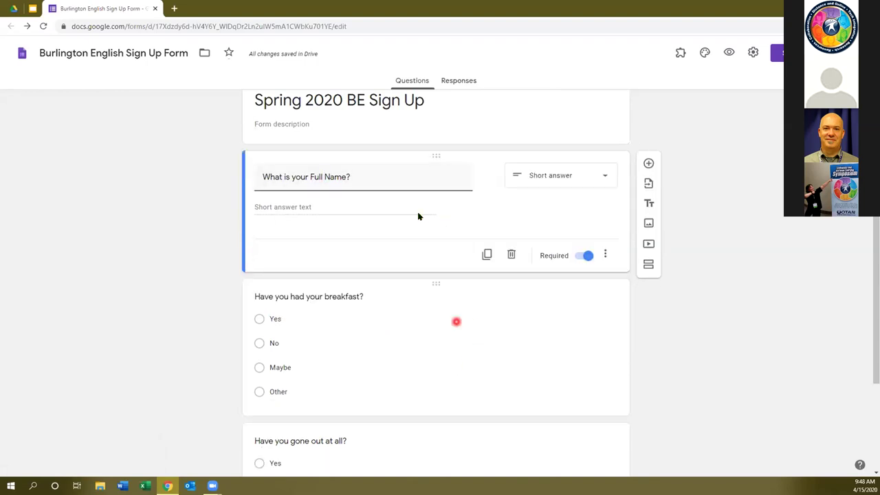
click(447, 364)
click(477, 466)
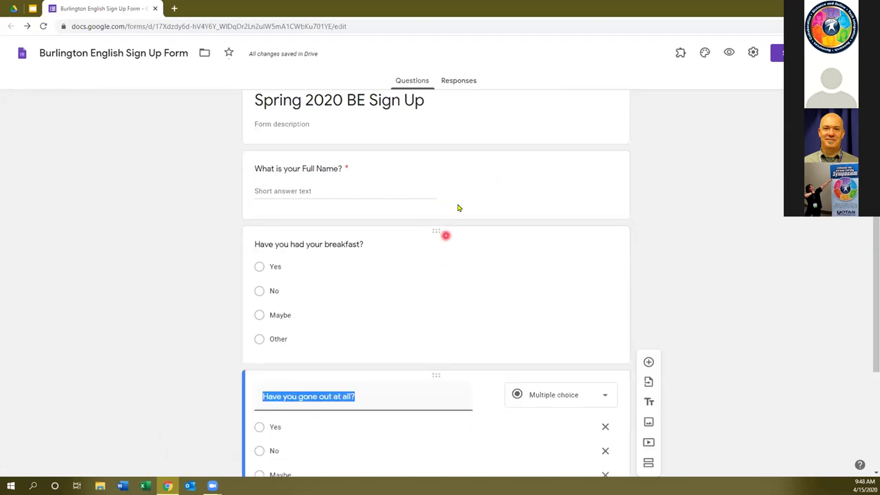
click(459, 207)
click(456, 321)
click(477, 456)
scroll(467, 236, down, 3)
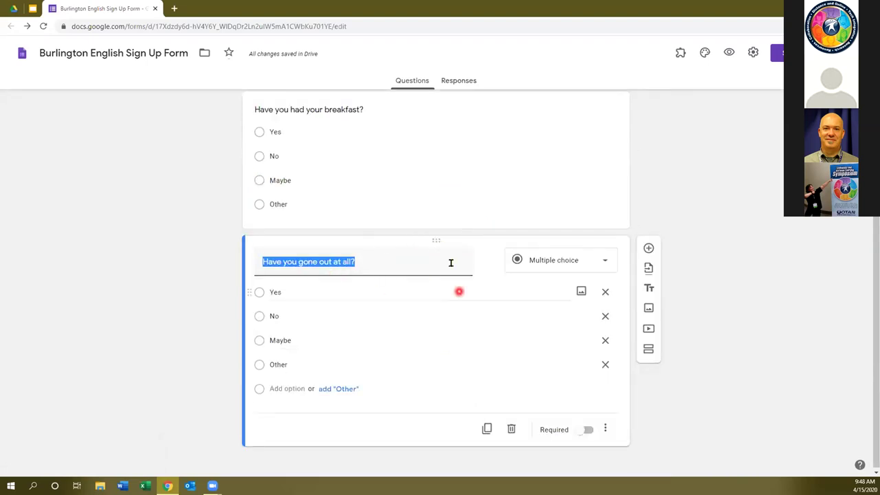
scroll(392, 256, up, 3)
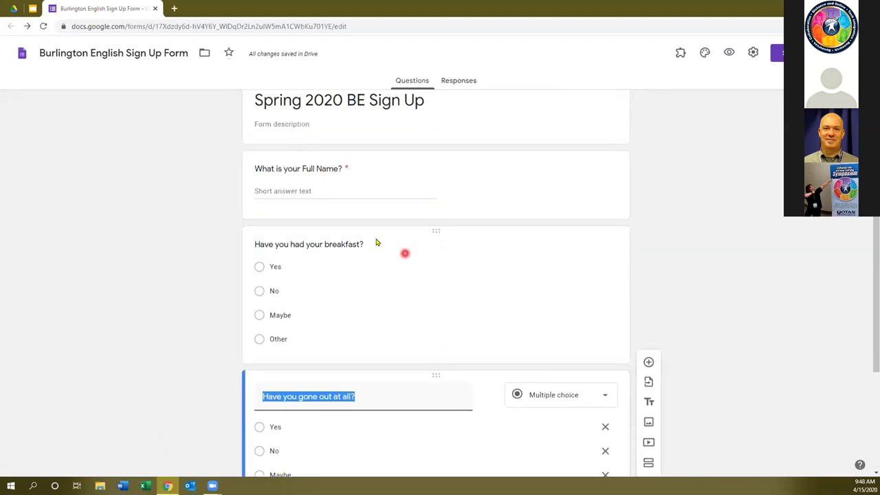
Zoom the browser in to about 150% on the 'Have you gone out at all?' card.
click(476, 380)
scroll(480, 382, down, 1)
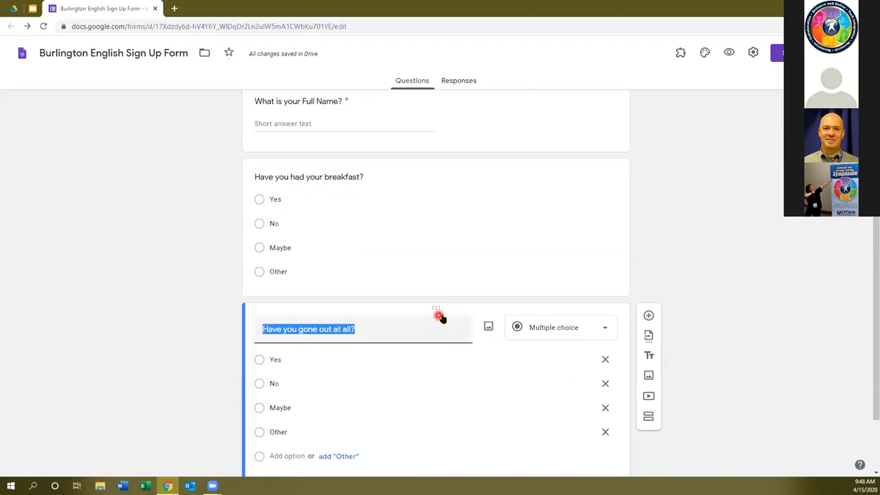
mouse_move(452, 322)
key(ctrl+plus)
key(ctrl+plus)
key(ctrl+plus)
scroll(458, 320, down, 1)
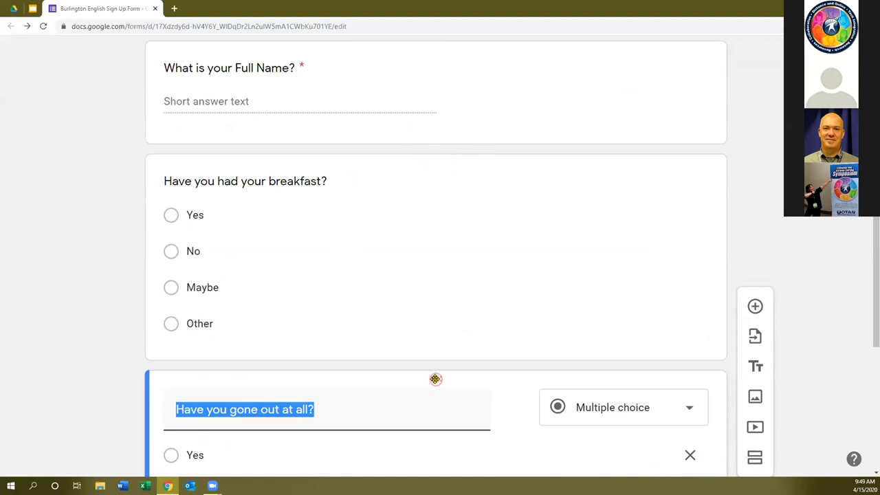
Drag the 'Have you gone out at all?' question above the breakfast question.
drag(435, 379, 428, 286)
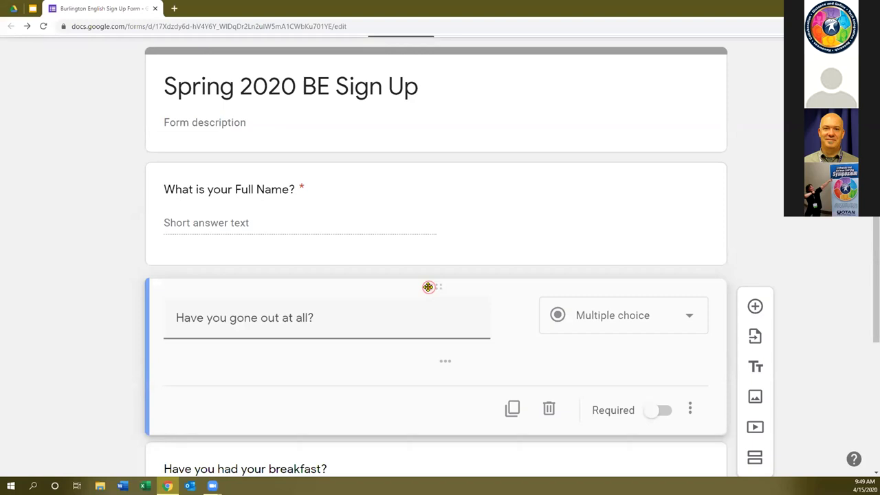
drag(428, 289, 428, 288)
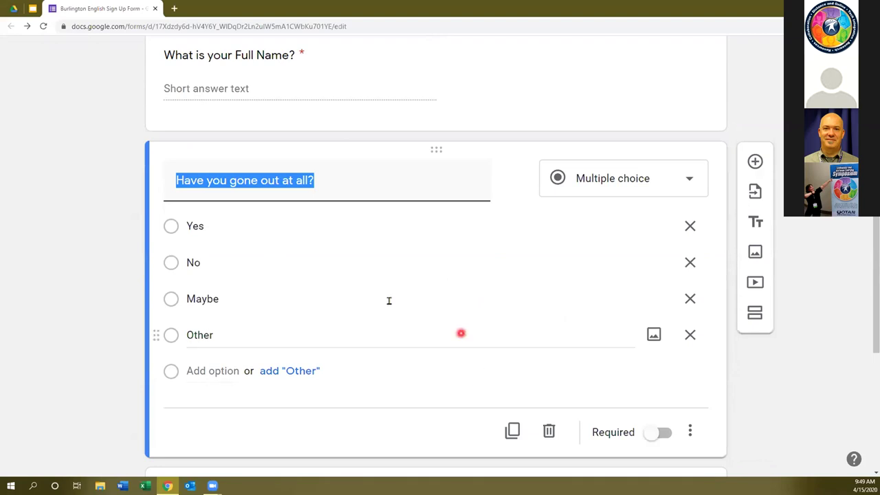
click(341, 190)
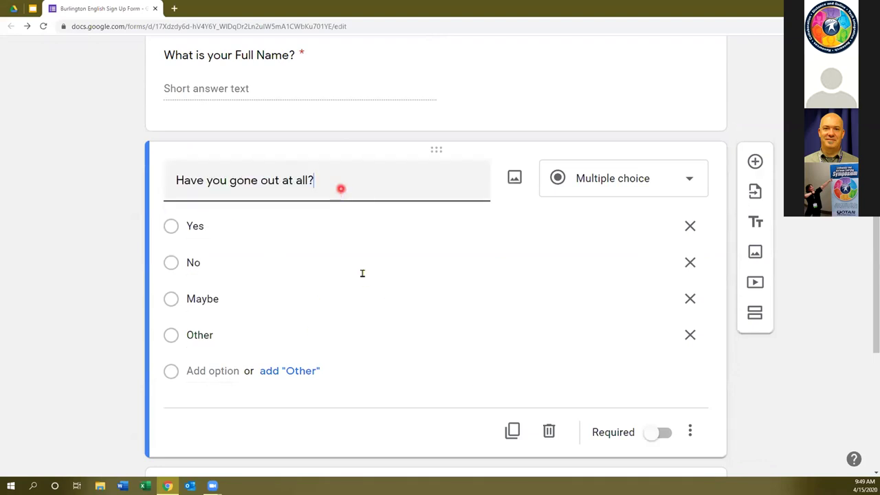
Return the browser zoom to 100%.
scroll(364, 279, down, 2)
scroll(393, 375, down, 1)
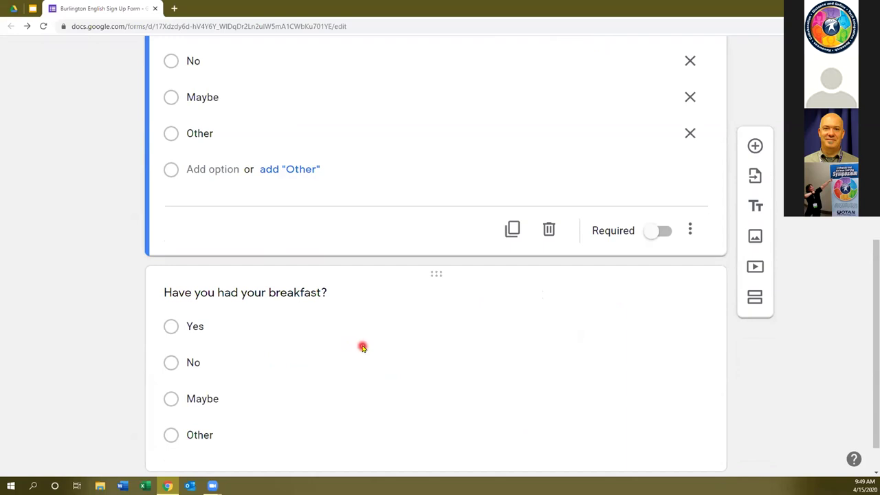
key(ctrl+minus)
key(ctrl+minus)
key(ctrl+minus)
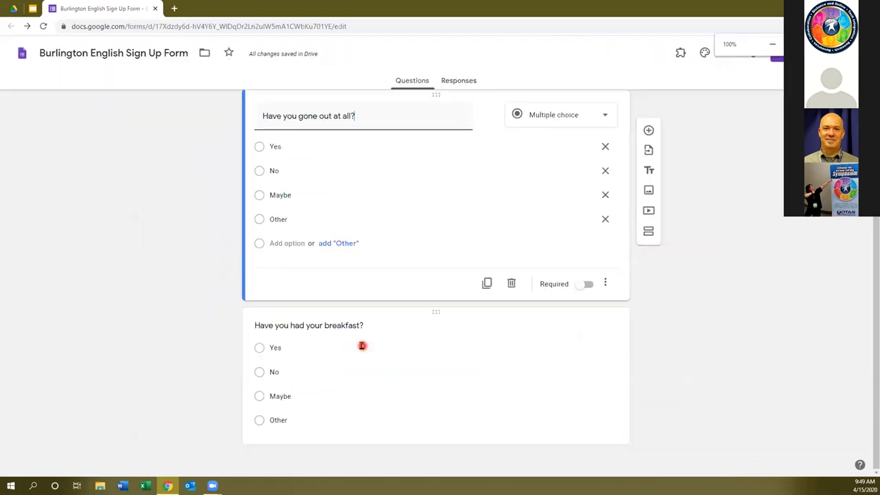
scroll(371, 348, up, 1)
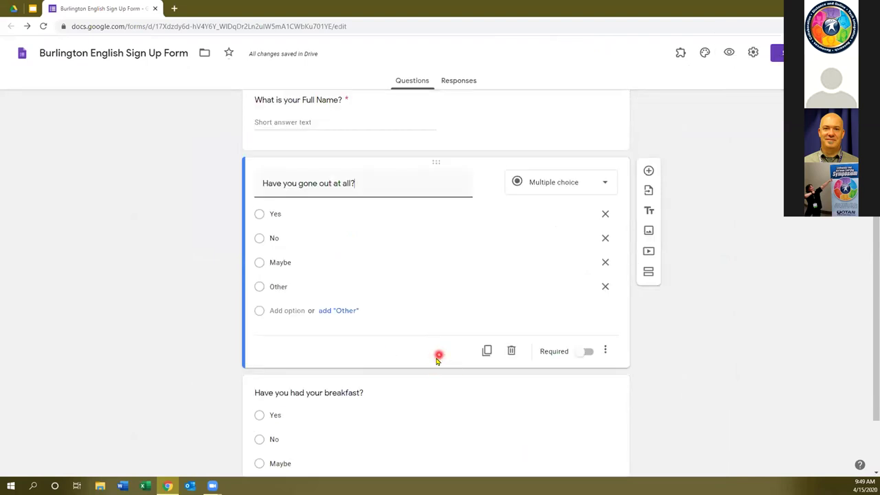
scroll(436, 373, down, 1)
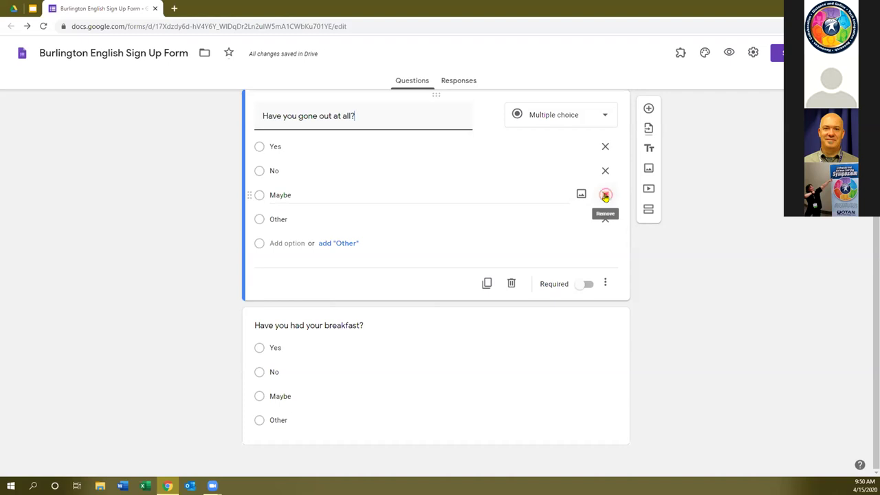
Remove the Maybe and Other options from 'Have you gone out at all?', keeping Yes and No.
click(605, 196)
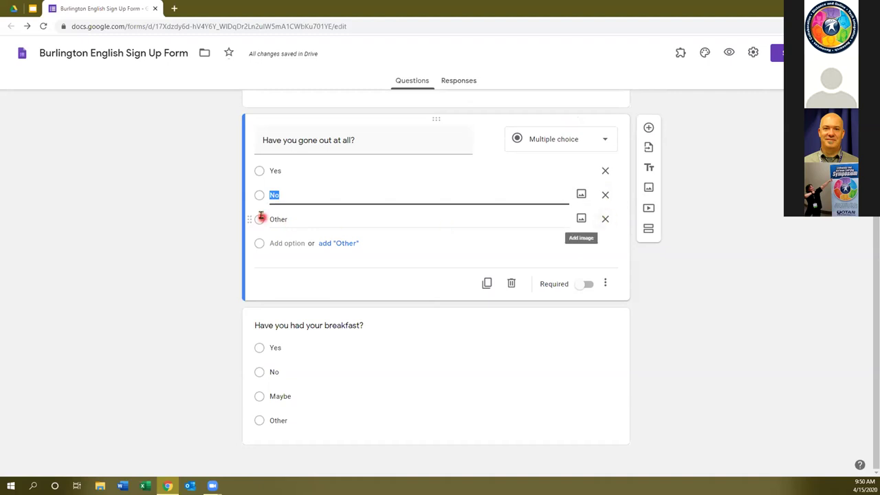
click(605, 221)
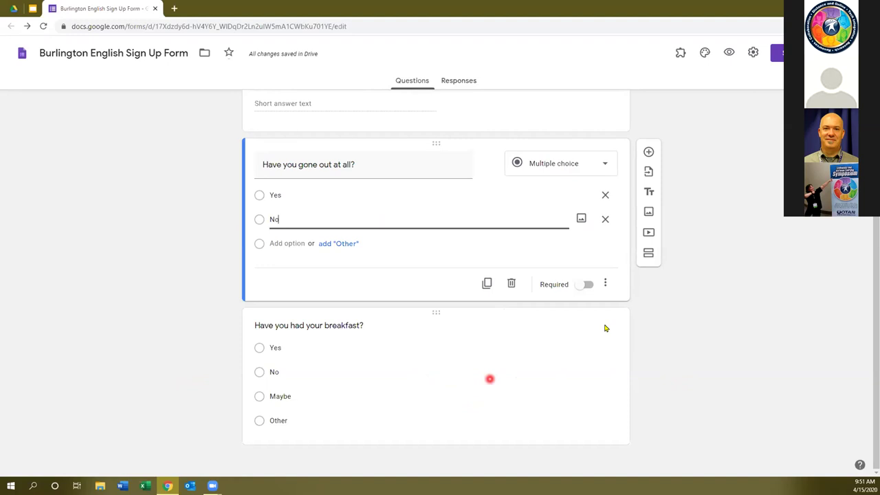
scroll(431, 204, up, 2)
scroll(434, 209, down, 2)
scroll(358, 141, up, 1)
scroll(316, 200, up, 2)
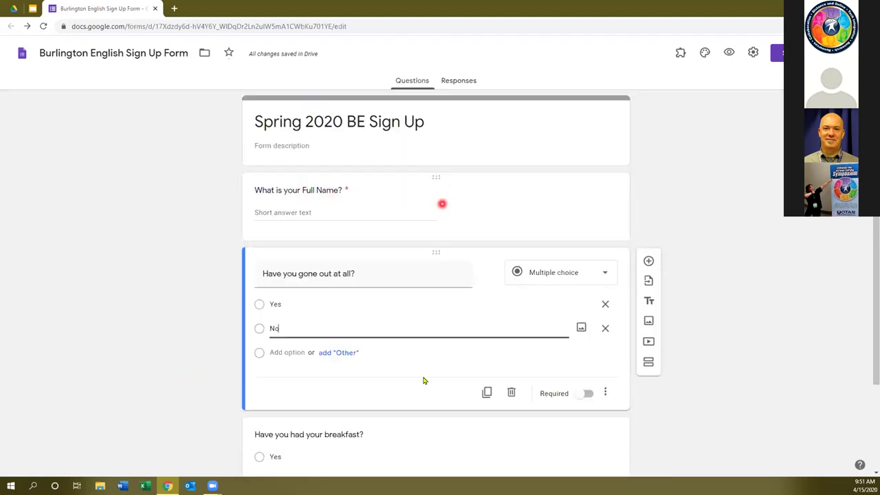
scroll(430, 382, down, 2)
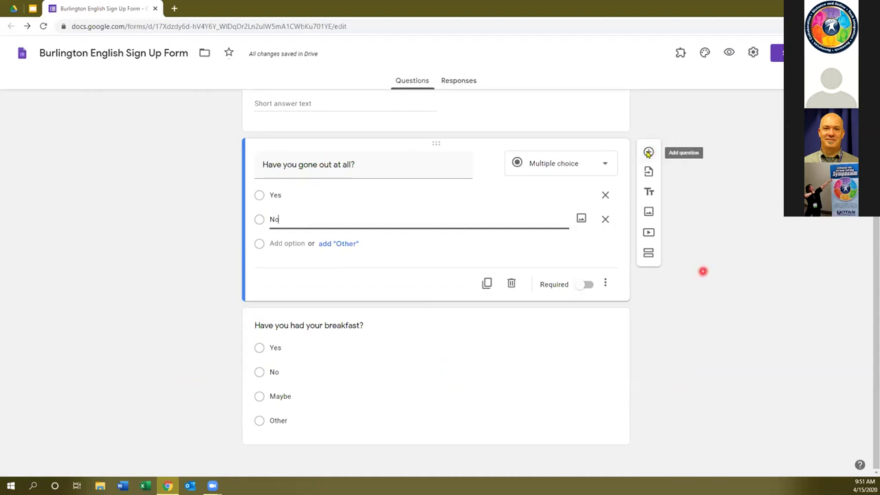
click(647, 411)
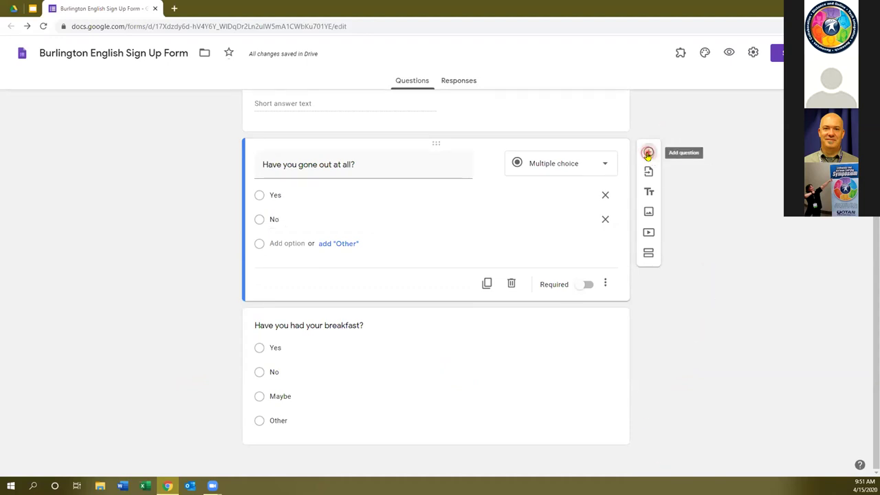
Add a blank multiple-choice question and place it at the end, below the breakfast question.
click(648, 153)
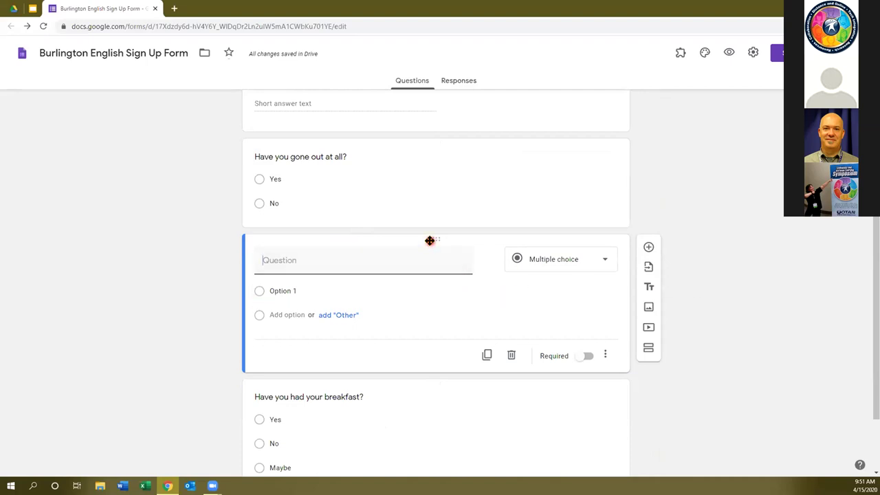
drag(432, 239, 445, 411)
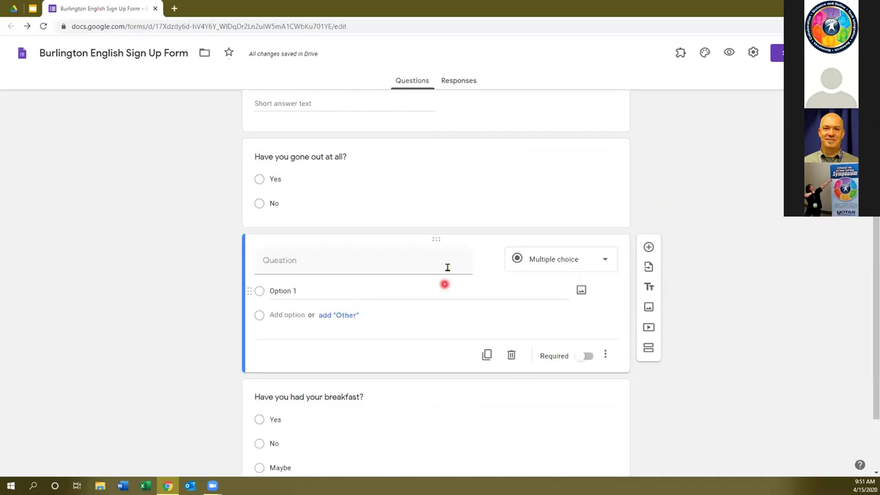
scroll(435, 292, down, 1)
scroll(442, 396, up, 1)
scroll(441, 420, down, 1)
drag(437, 315, 432, 244)
scroll(415, 191, up, 3)
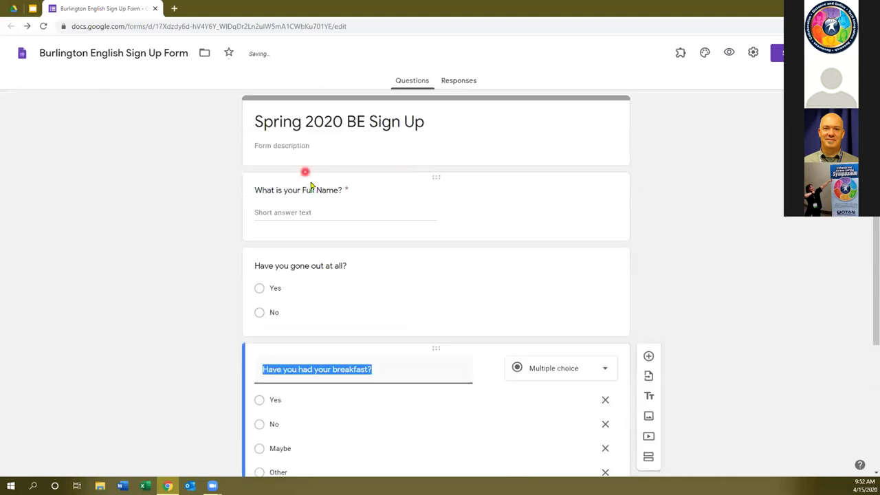
scroll(389, 309, down, 2)
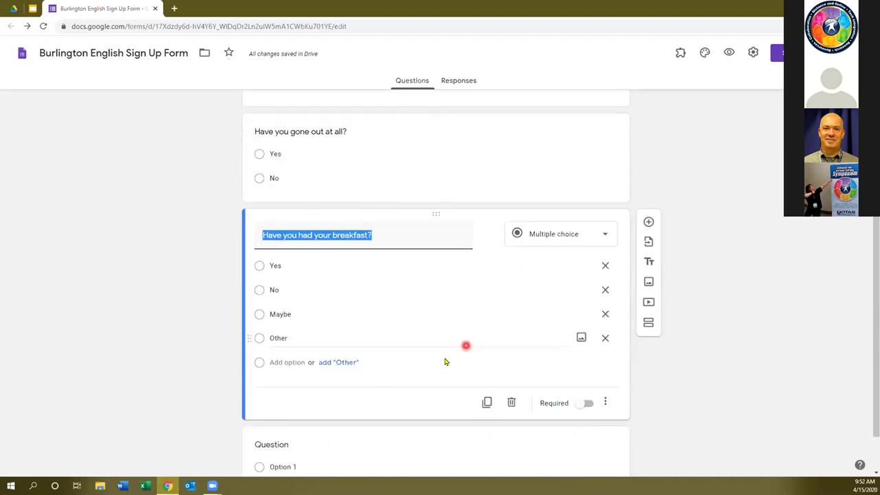
scroll(445, 362, down, 1)
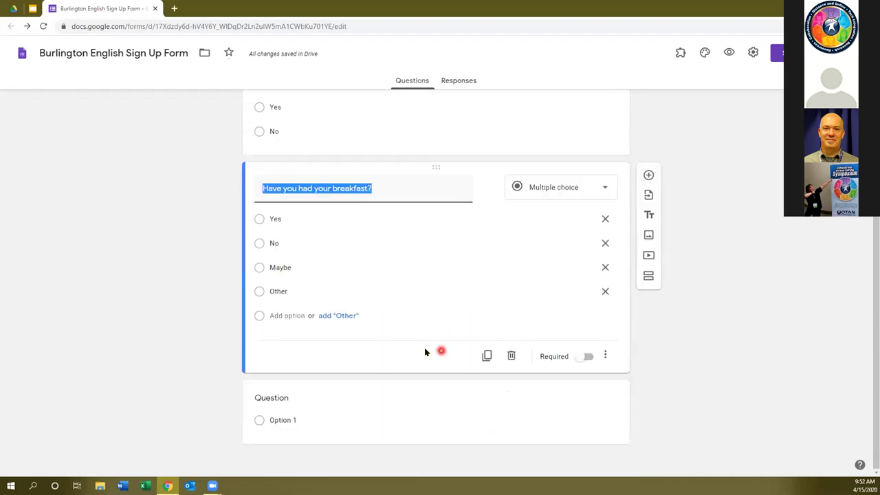
click(300, 391)
Title the new multiple-choice question 'Which one is a cat?'.
click(370, 341)
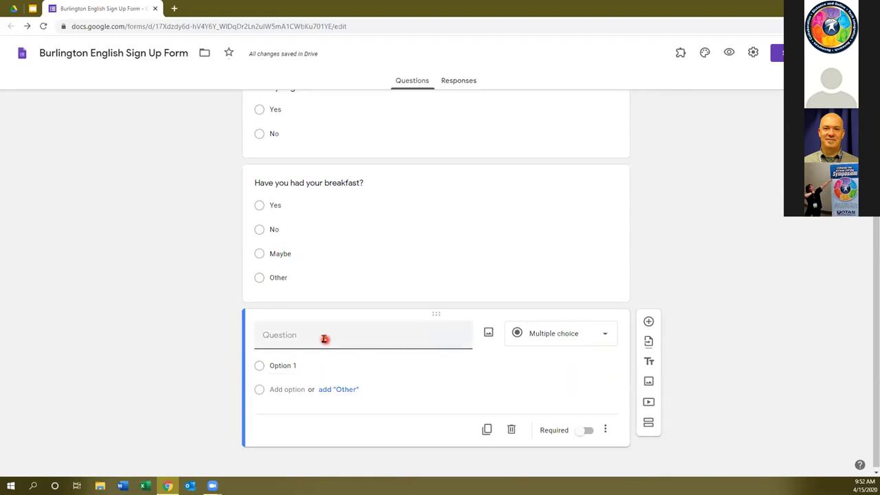
text(one is a cat?)
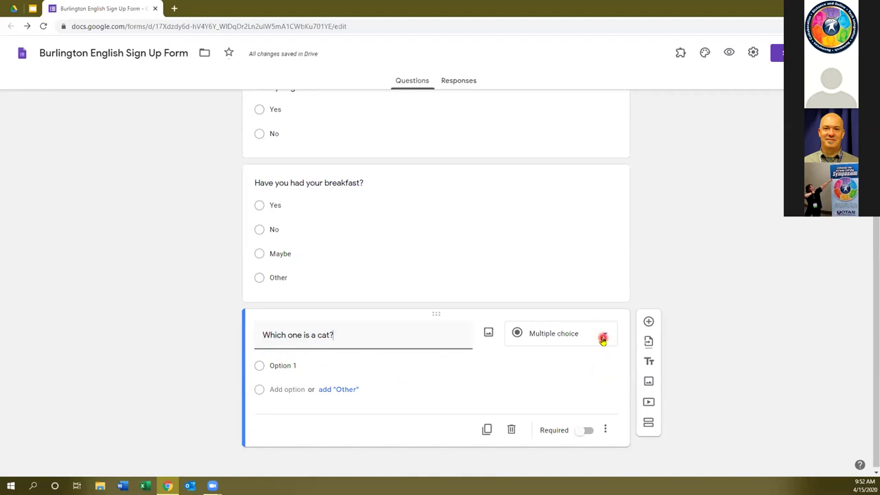
click(602, 340)
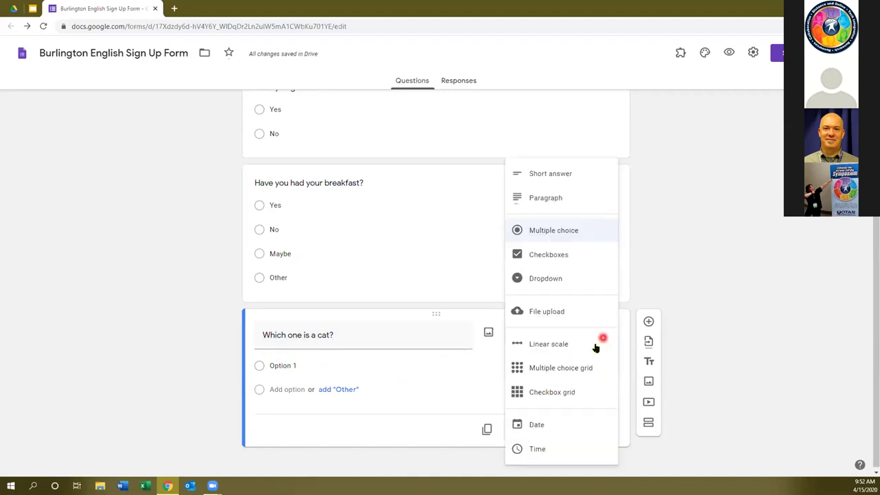
click(708, 269)
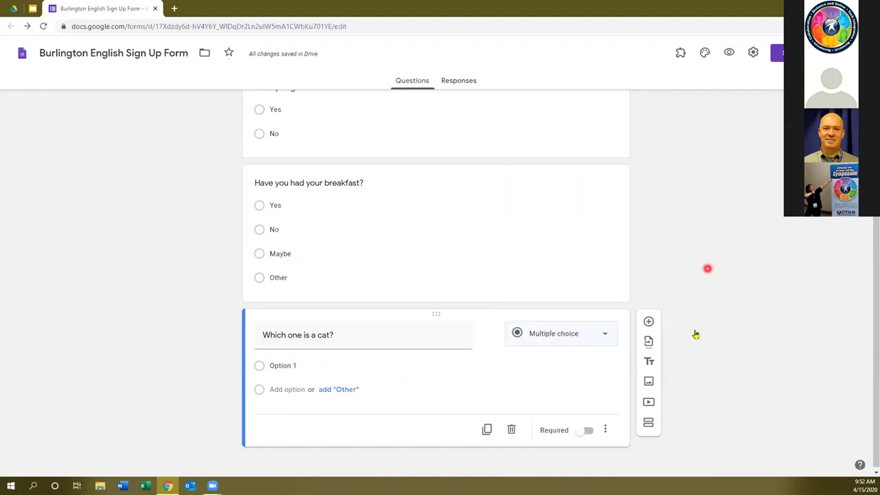
Insert the first tabby kitten photo from a Google image search for 'cat'.
click(648, 382)
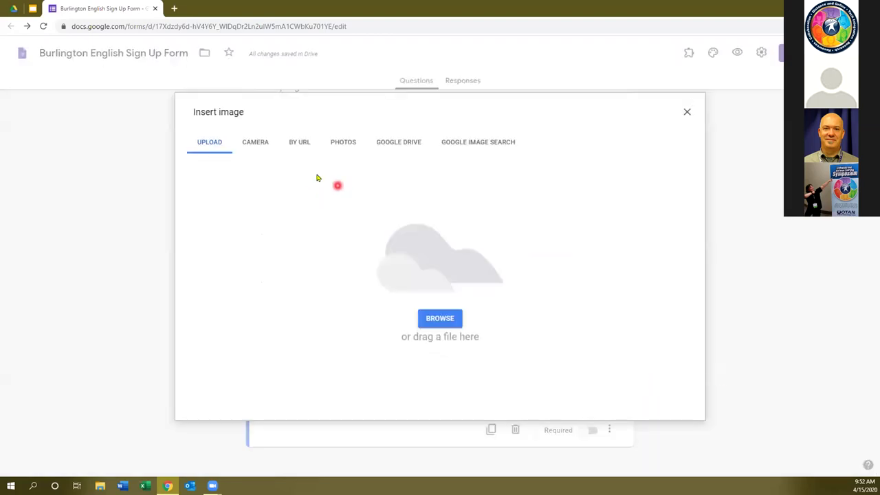
click(465, 143)
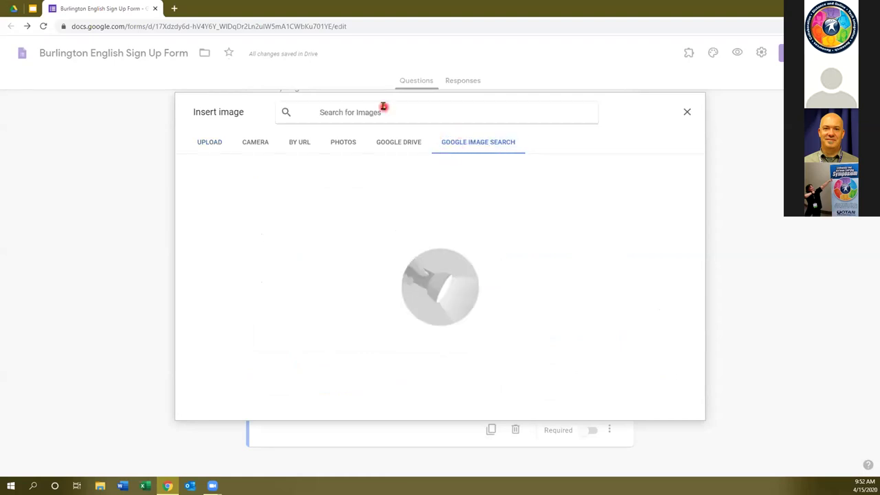
text(cat)
key(Return)
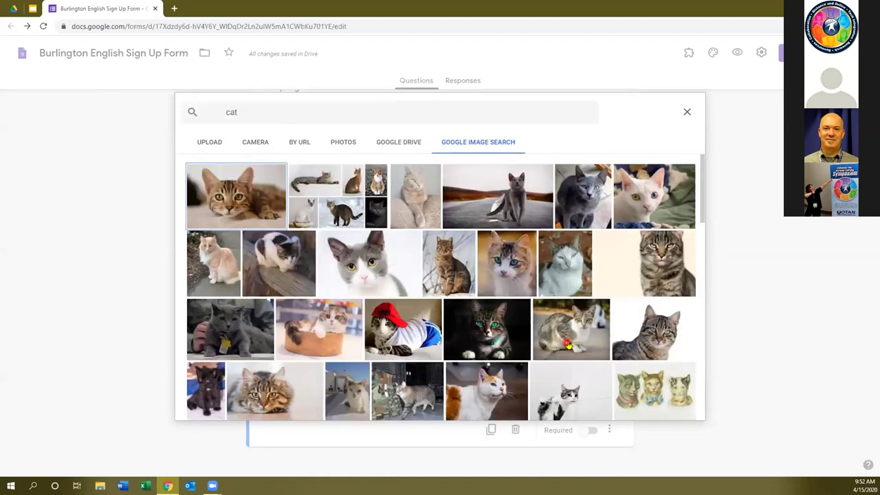
click(233, 194)
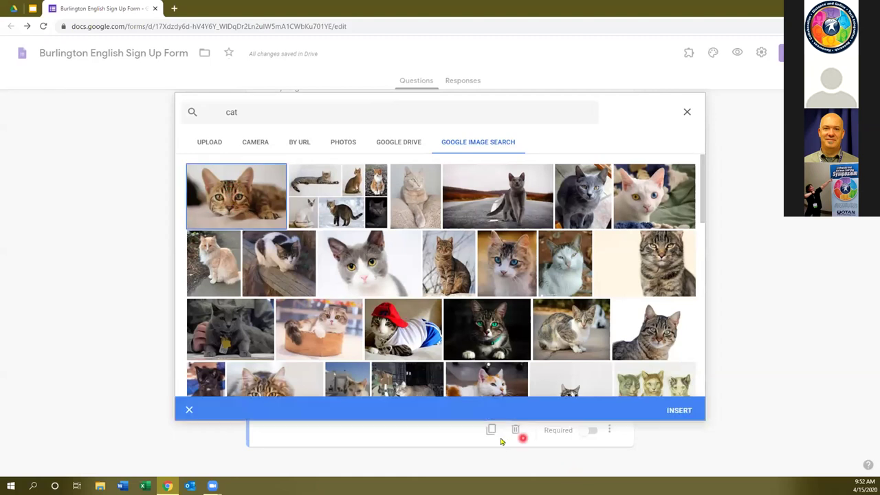
click(668, 409)
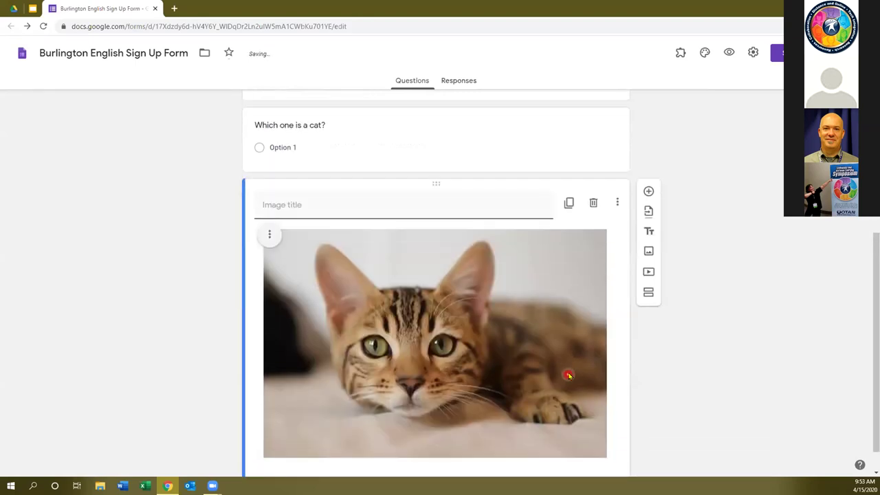
Shrink the kitten photo to thumbnail size.
click(486, 320)
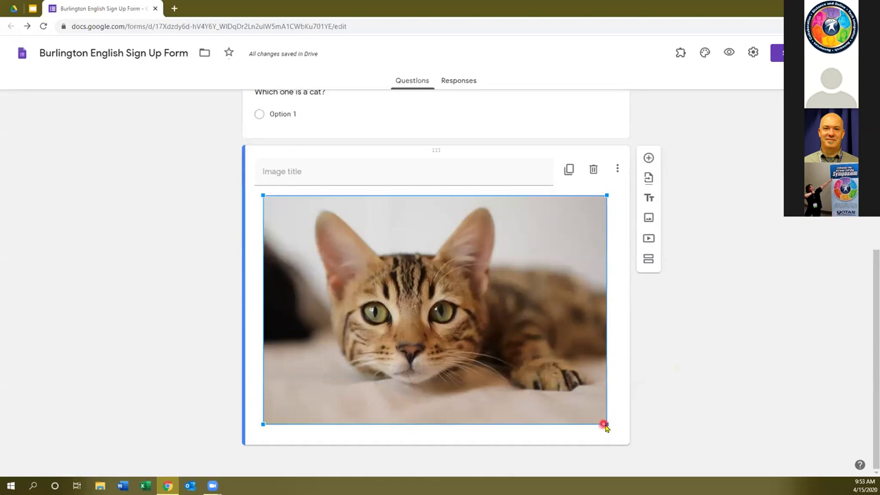
click(264, 205)
drag(605, 422, 404, 260)
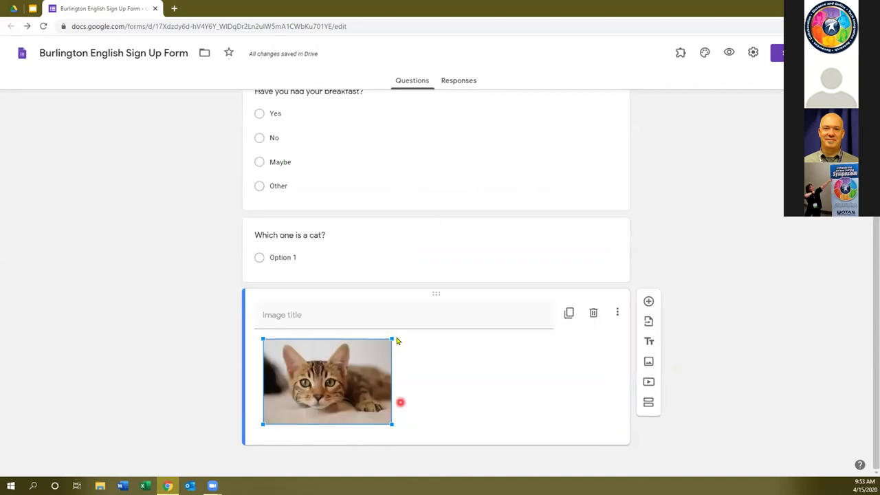
drag(390, 424, 413, 399)
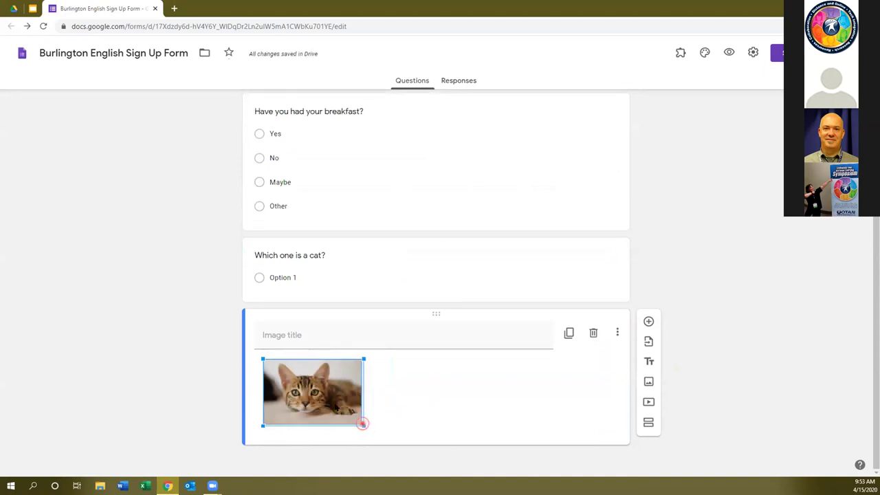
drag(362, 423, 364, 426)
click(404, 419)
click(329, 398)
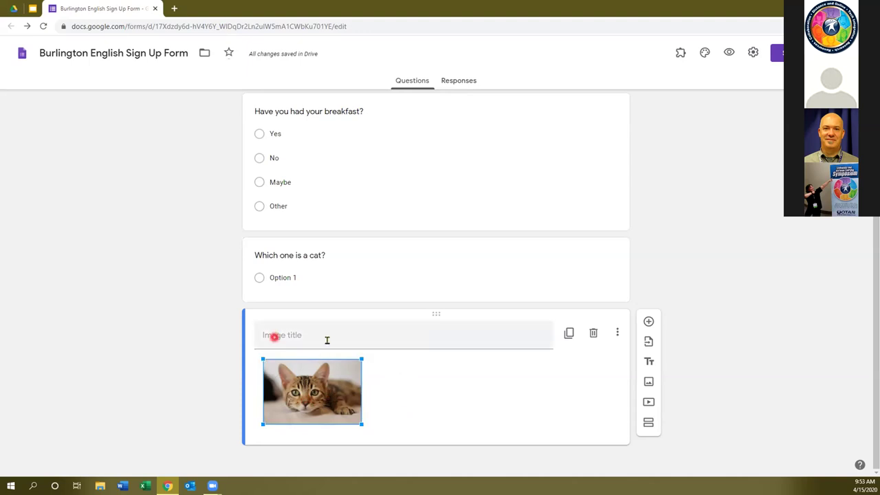
Title the kitten image item 'Cat'.
click(277, 336)
text(Cat)
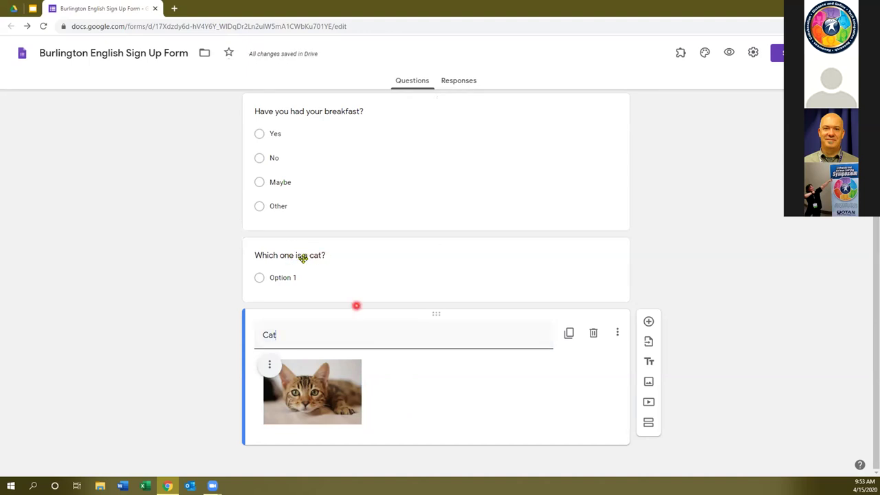
click(273, 281)
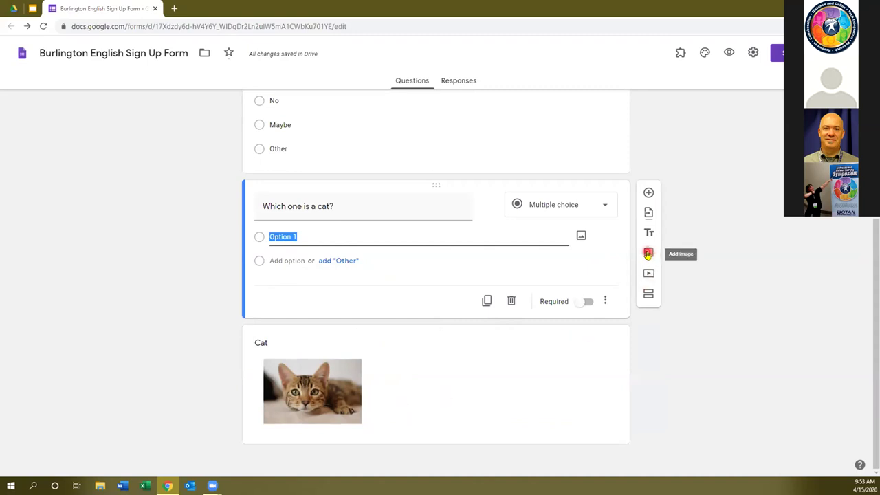
Insert a photo of a dog lying down from a Google image search for 'dog'.
click(582, 399)
click(649, 384)
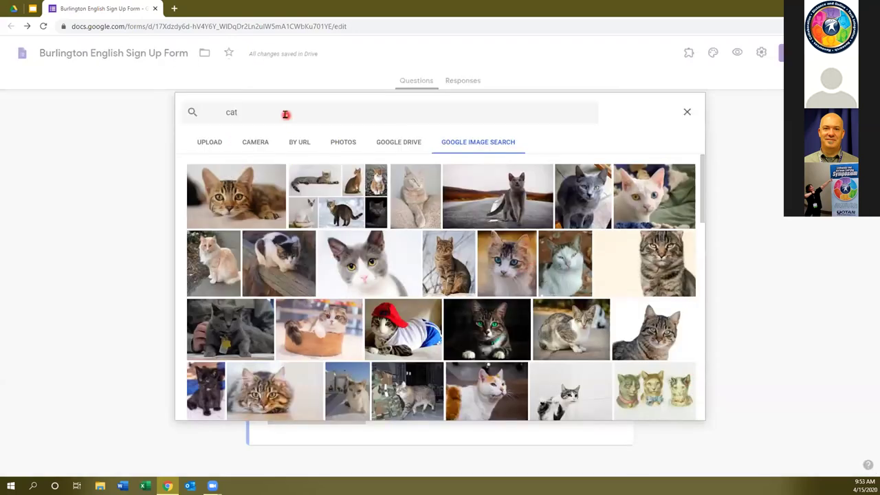
double_click(231, 112)
text(d)
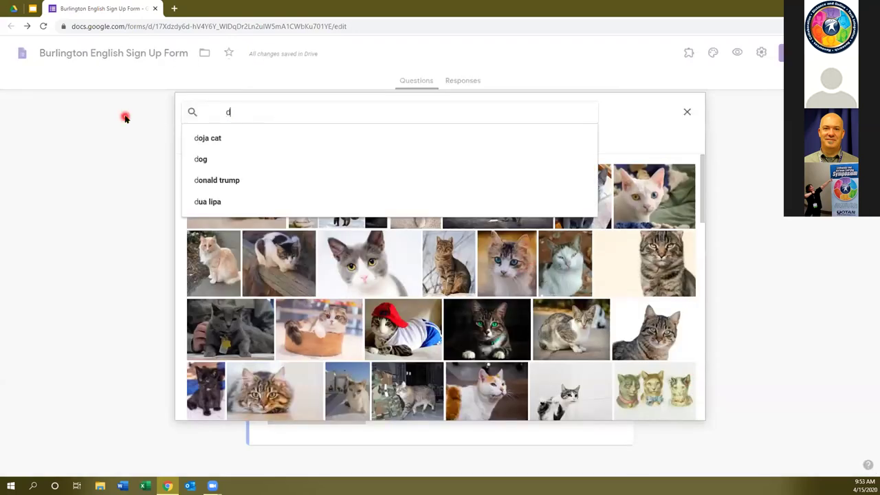
text(og)
key(Return)
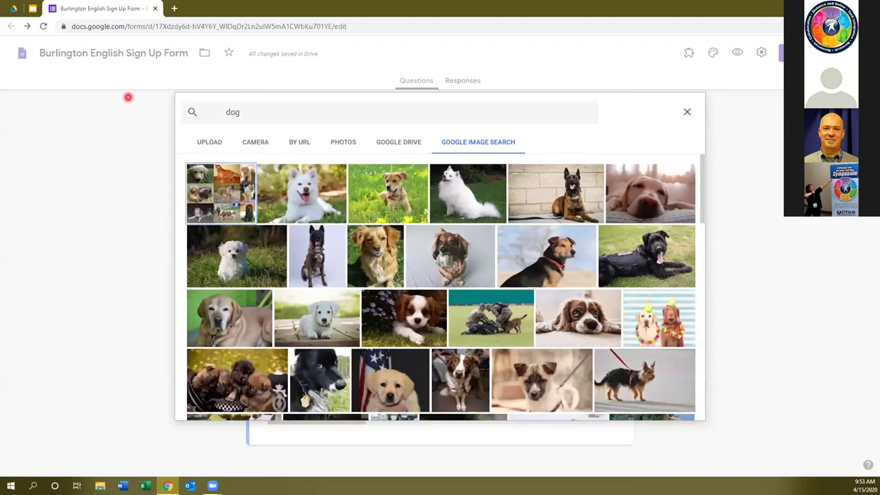
click(639, 203)
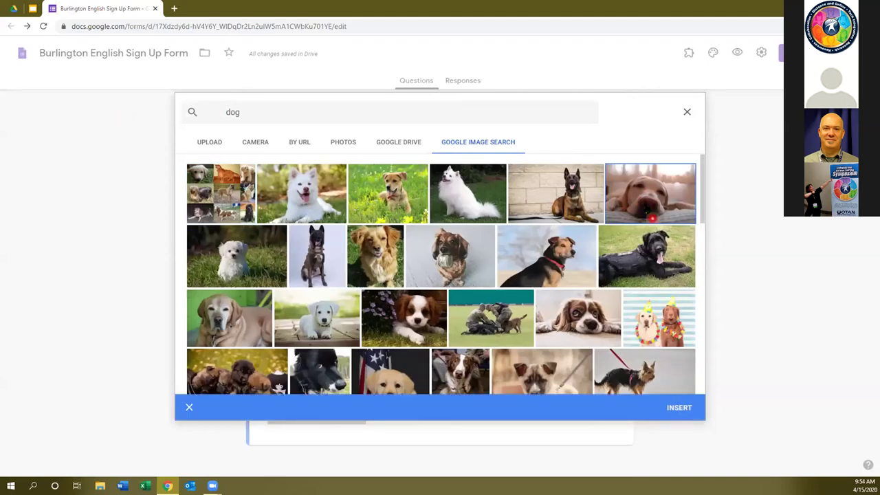
click(678, 408)
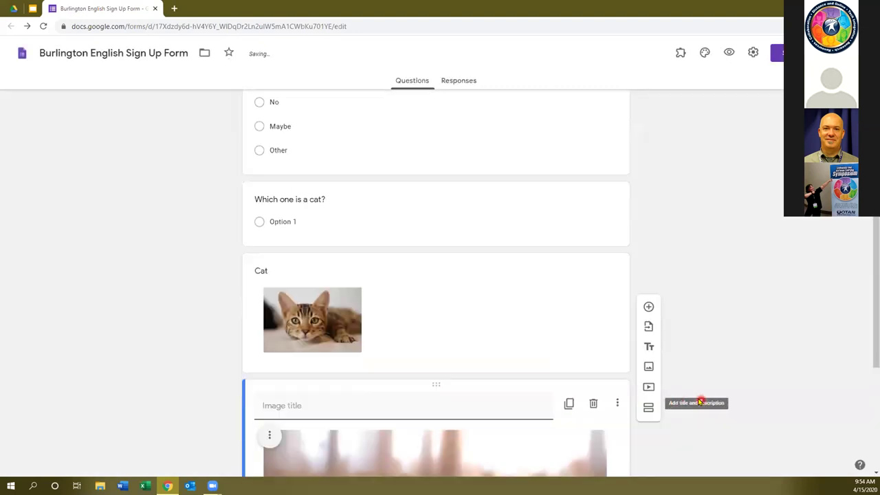
click(581, 404)
Shrink the dog image to a small thumbnail and give it the title 'dog'.
drag(606, 443, 329, 275)
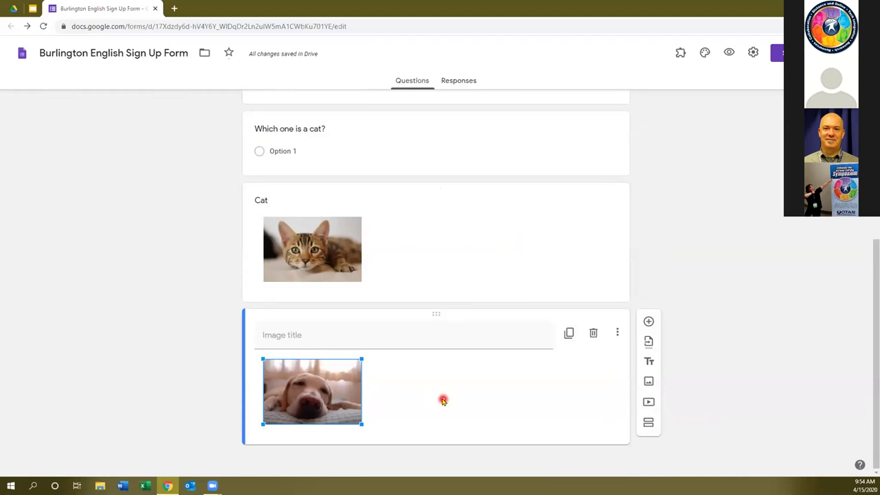
click(442, 400)
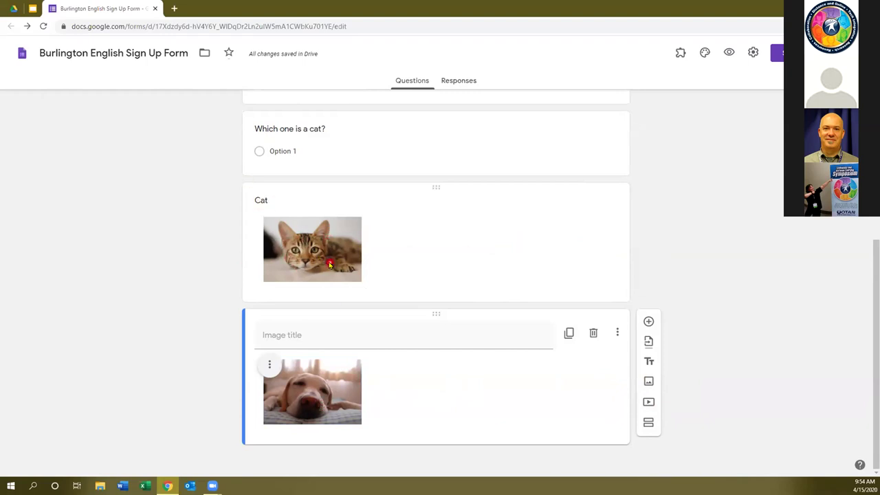
click(305, 335)
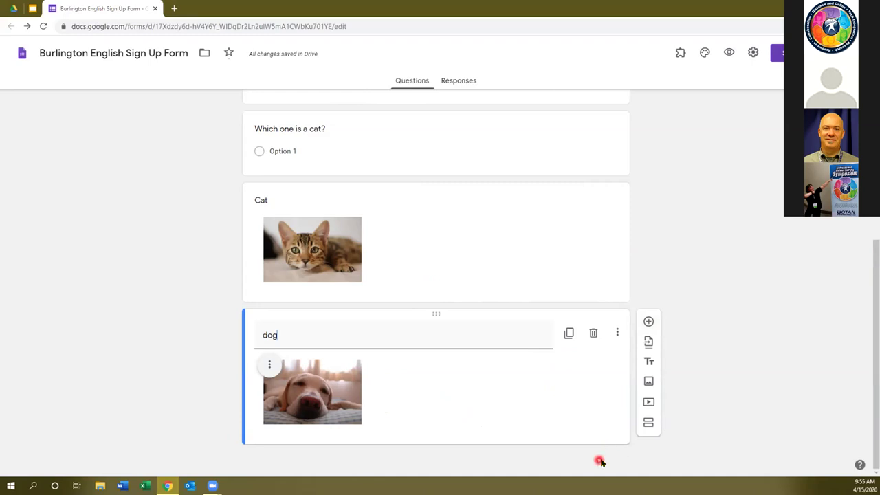
Add a new blank multiple-choice question below the dog image.
click(268, 217)
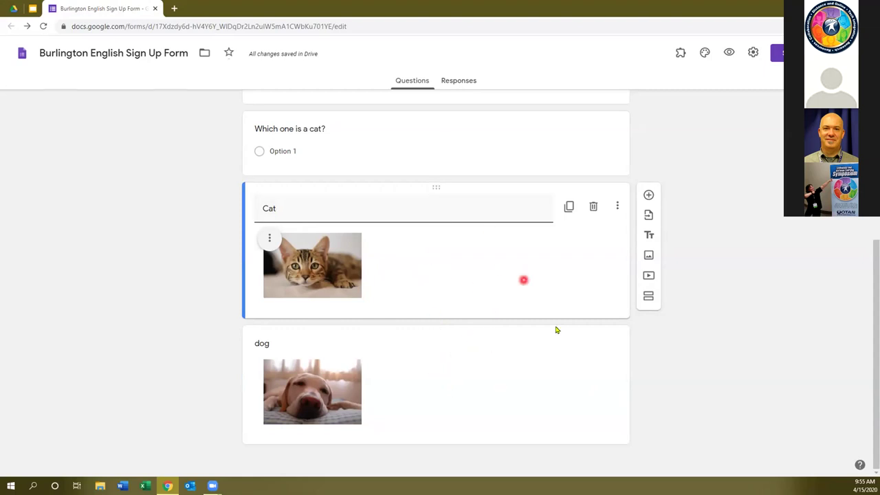
click(554, 374)
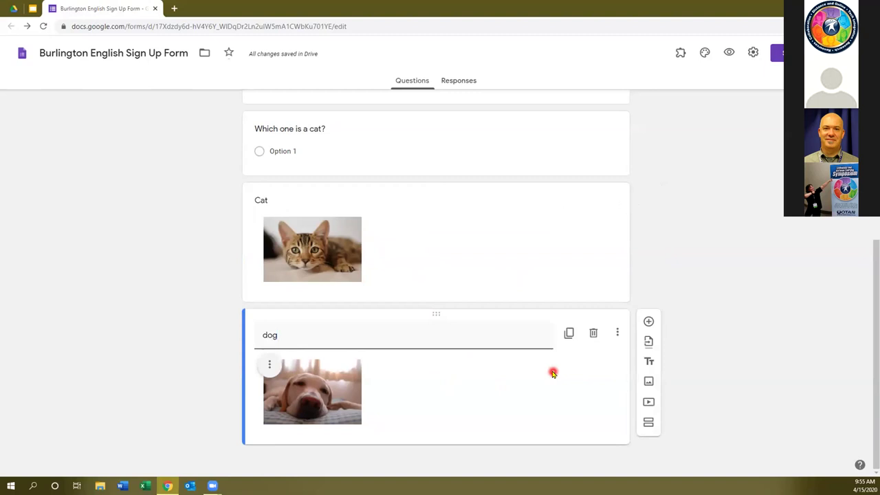
click(649, 321)
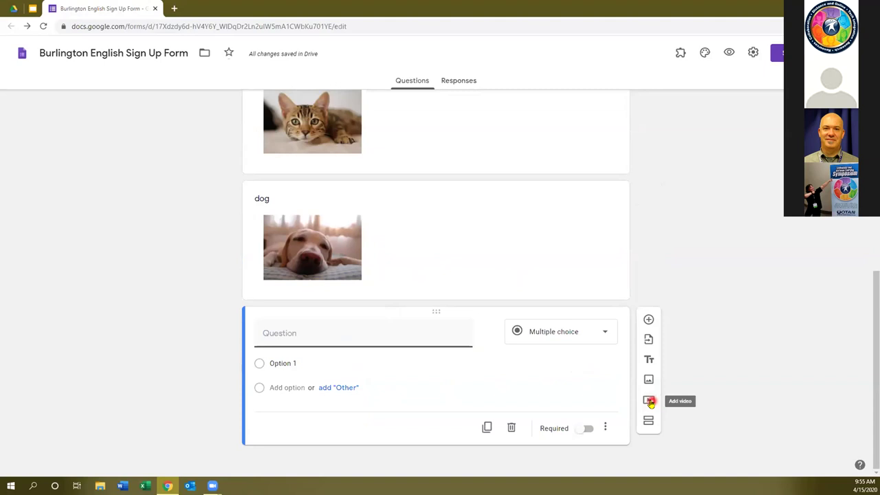
click(649, 401)
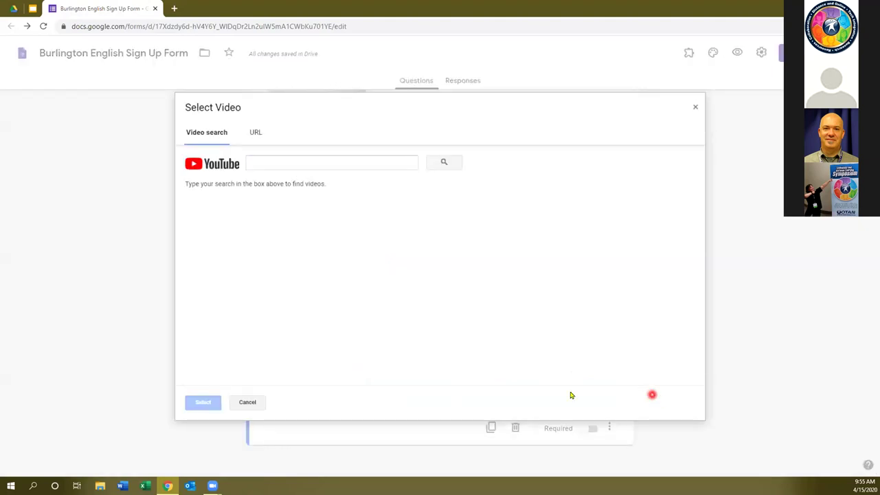
click(244, 403)
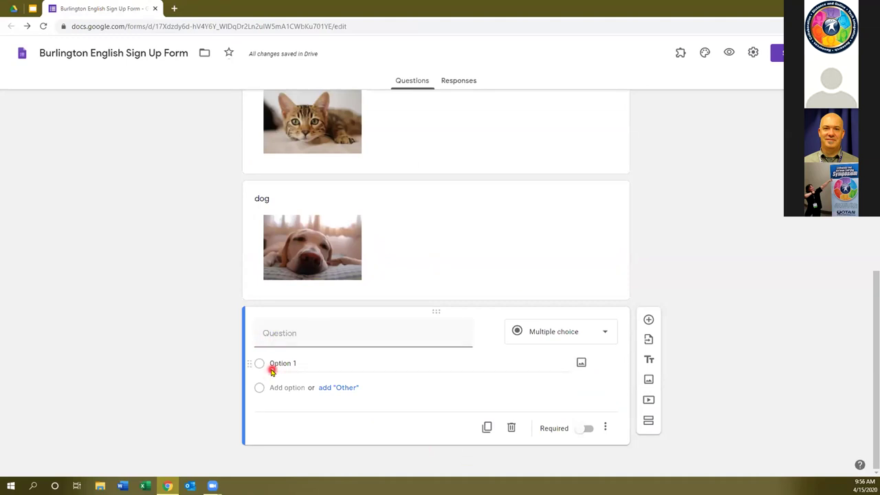
Rename the question's first answer option from Option 1 to Cat.
click(582, 363)
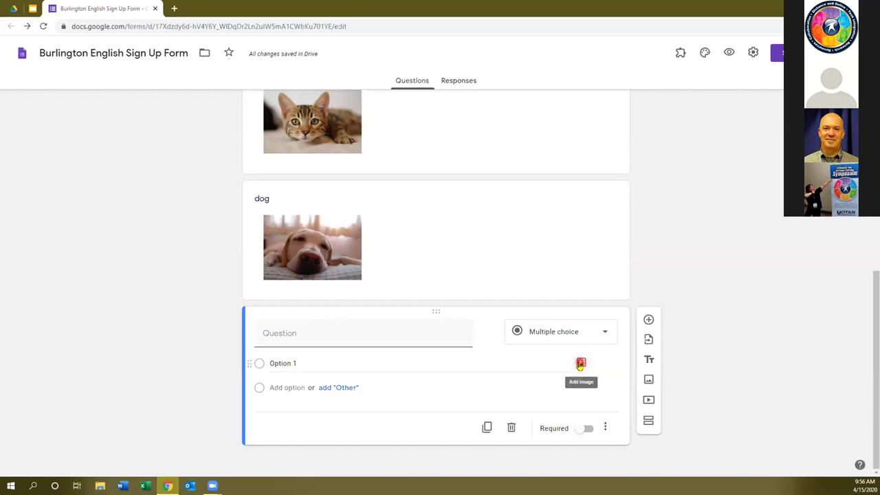
click(581, 364)
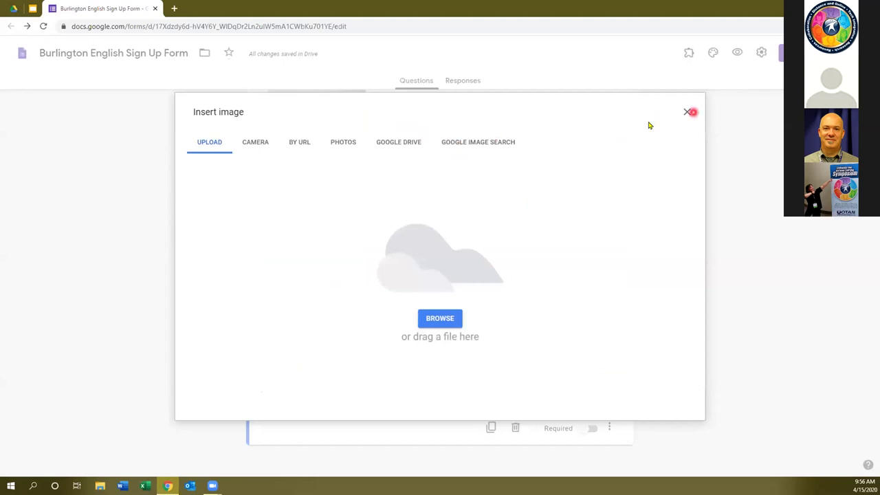
click(687, 111)
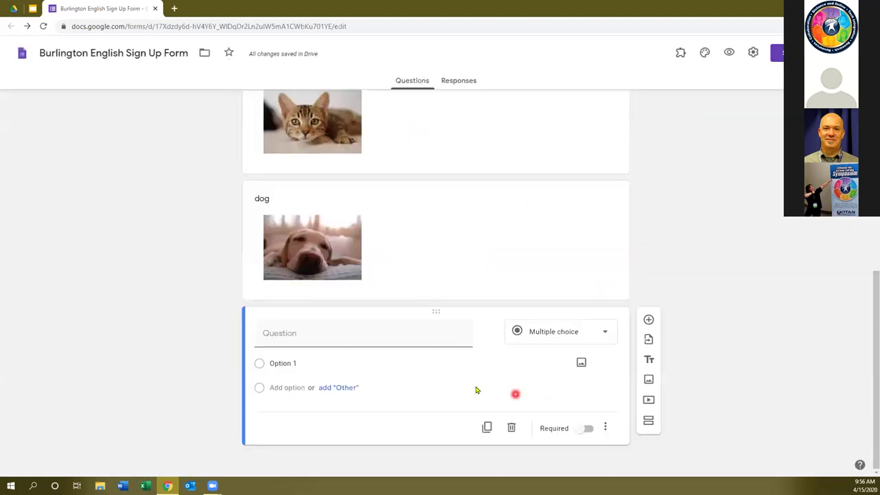
click(294, 363)
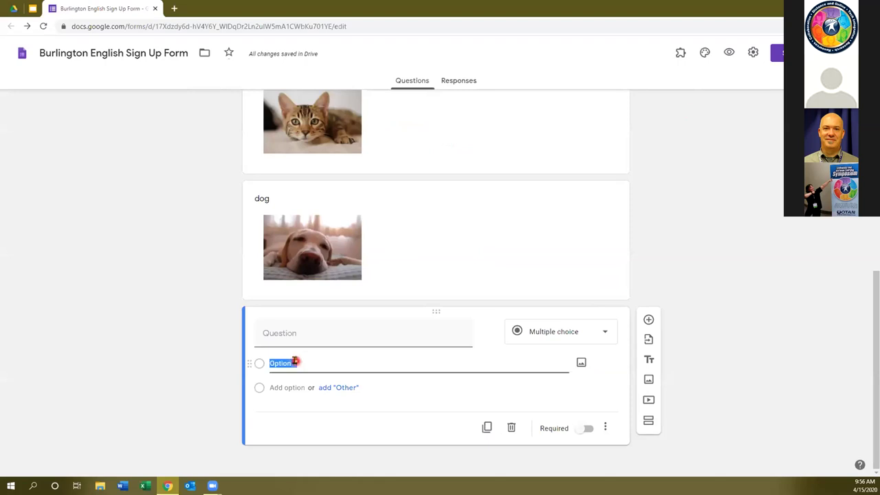
text(d)
Attach a cat photo from a web image search for 'cat' to the Cat option.
click(582, 363)
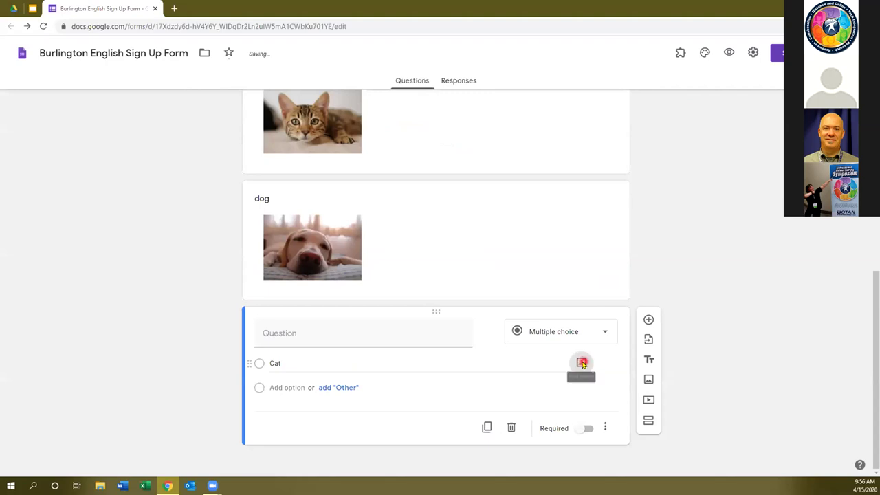
click(486, 147)
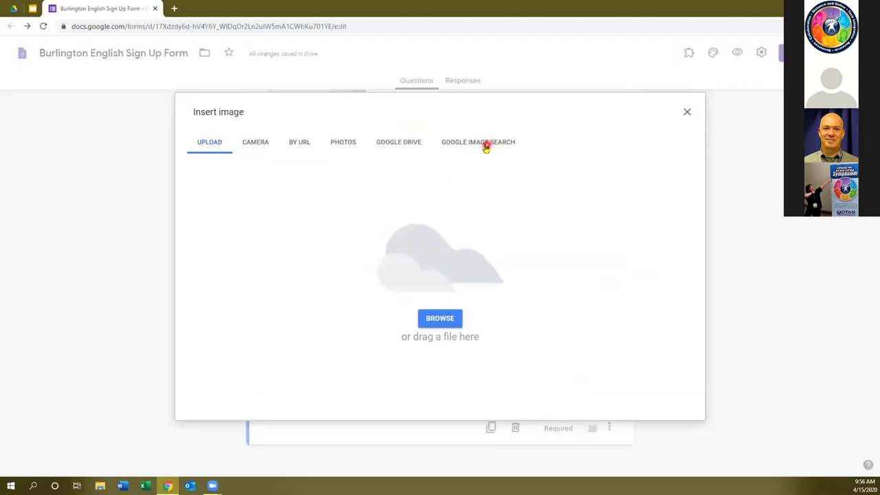
click(413, 112)
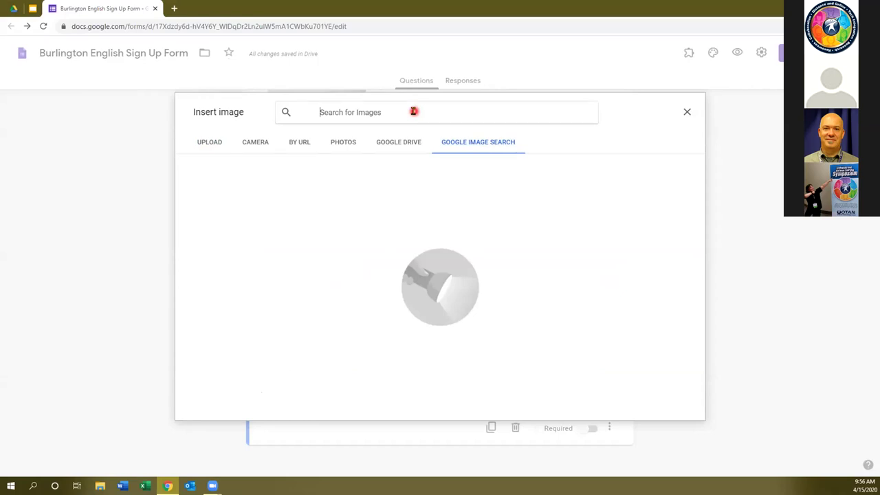
text(cat)
key(Return)
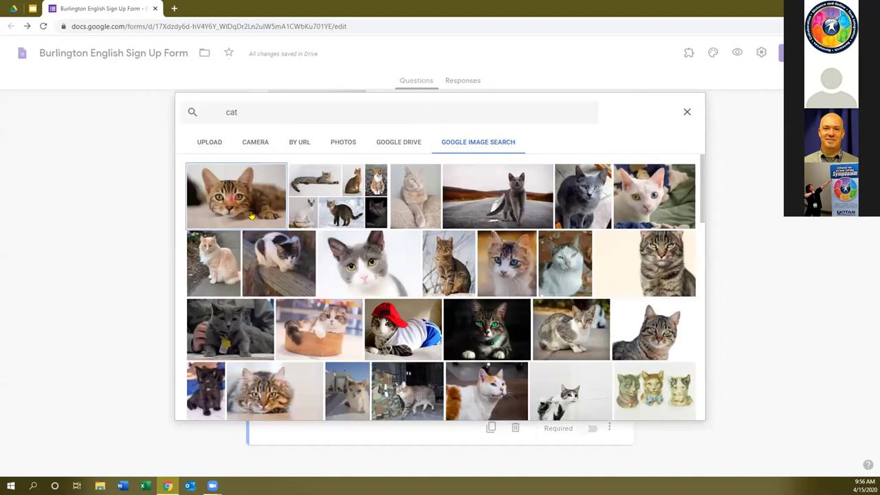
click(236, 201)
click(680, 408)
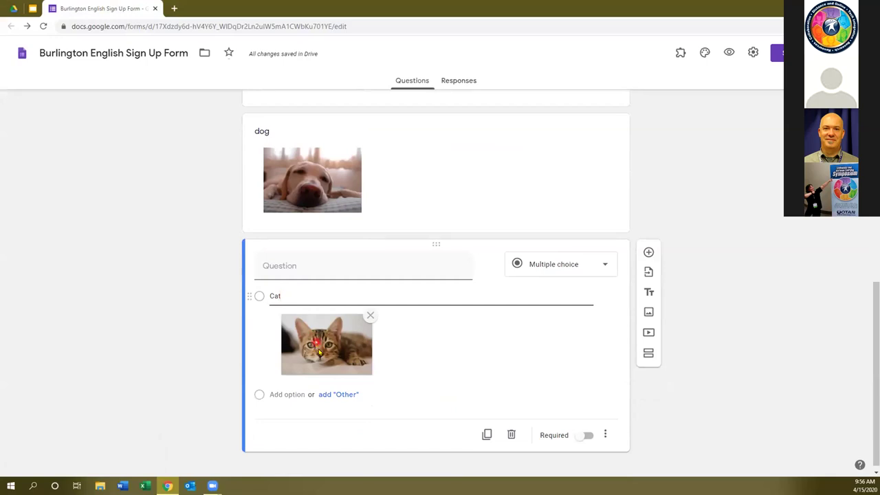
Add a second answer option named Dog.
click(283, 394)
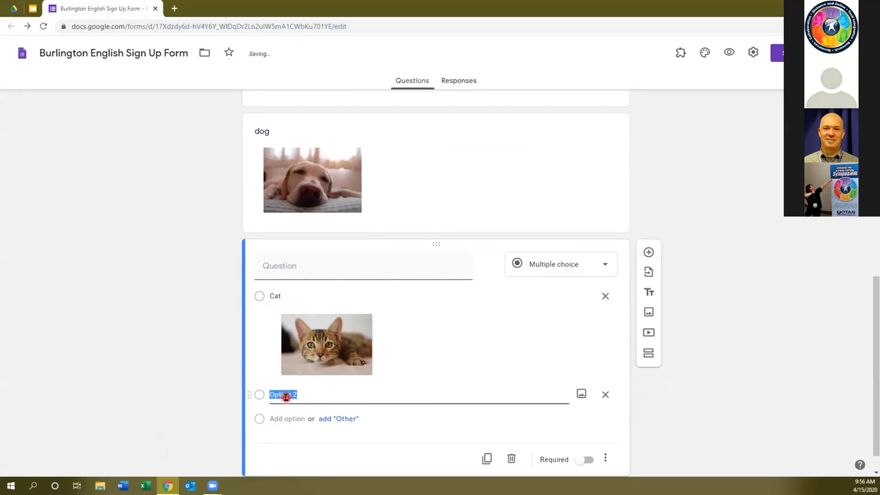
text(Dog)
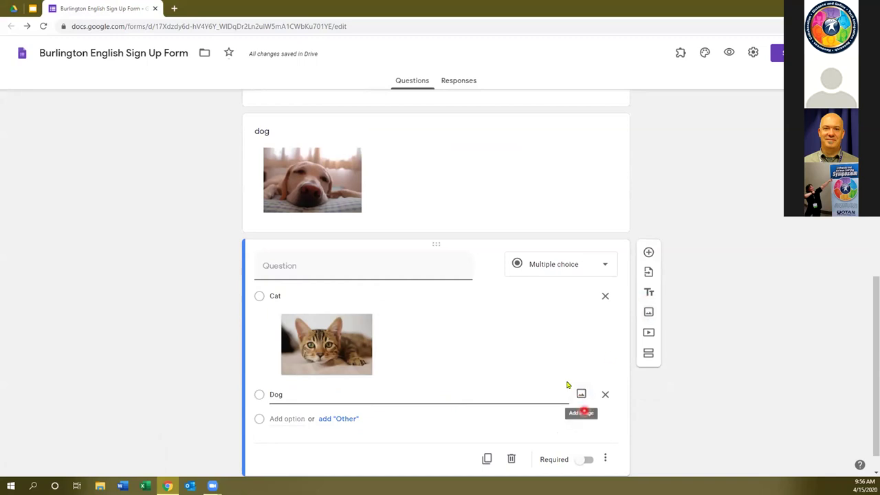
click(581, 394)
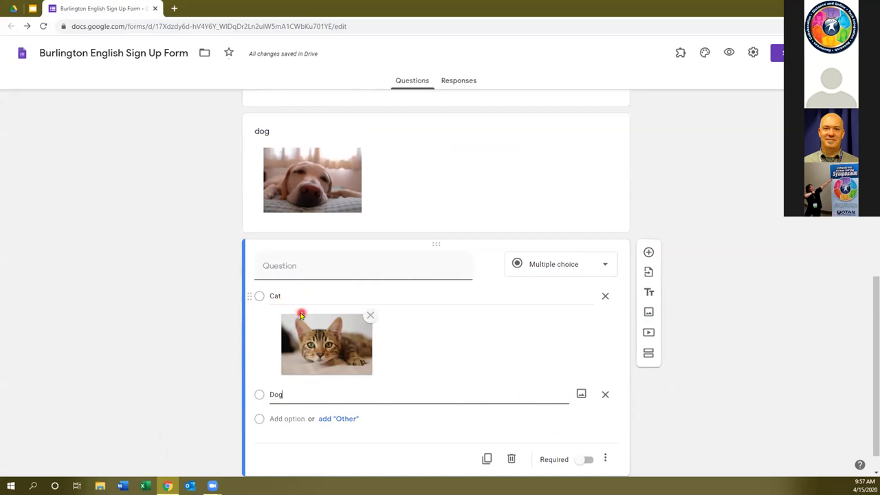
Insert a sleeping dog photo from a web image search for 'dog' under the Dog option.
click(581, 394)
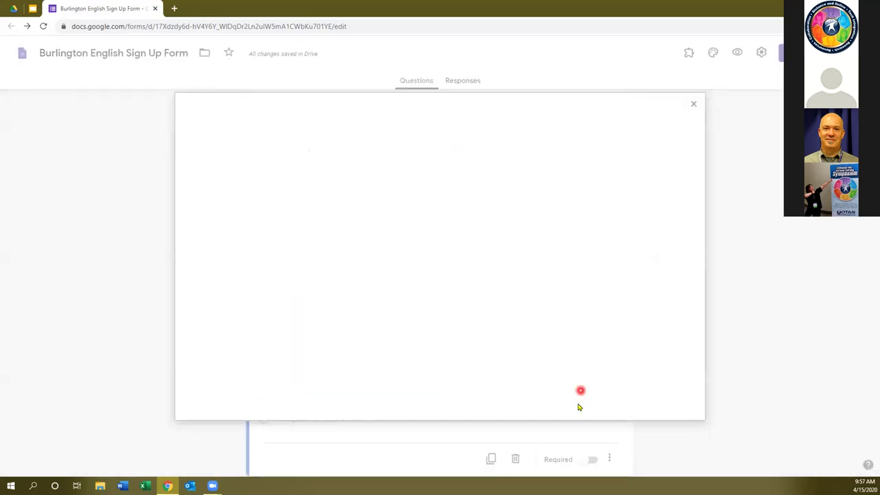
click(439, 141)
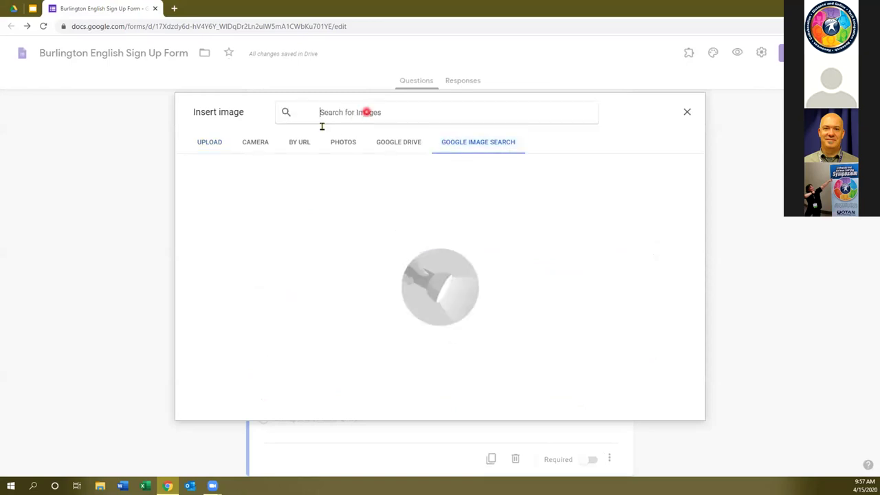
text(dog)
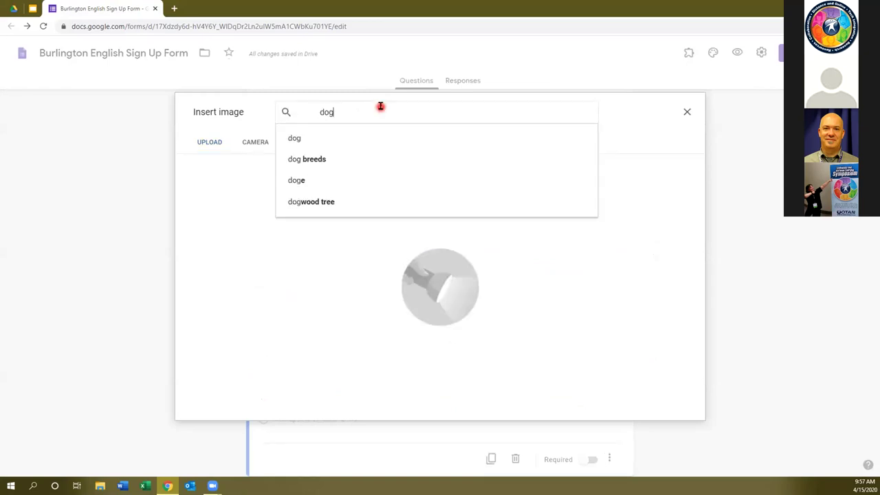
key(Return)
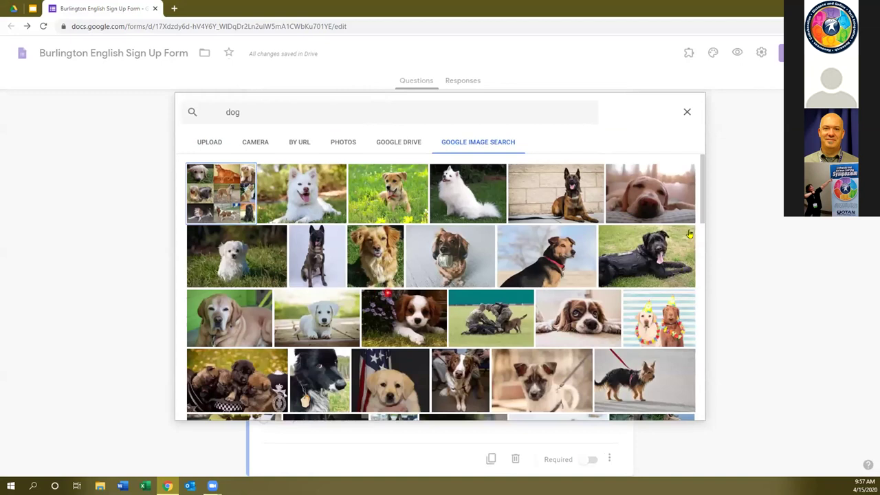
click(677, 222)
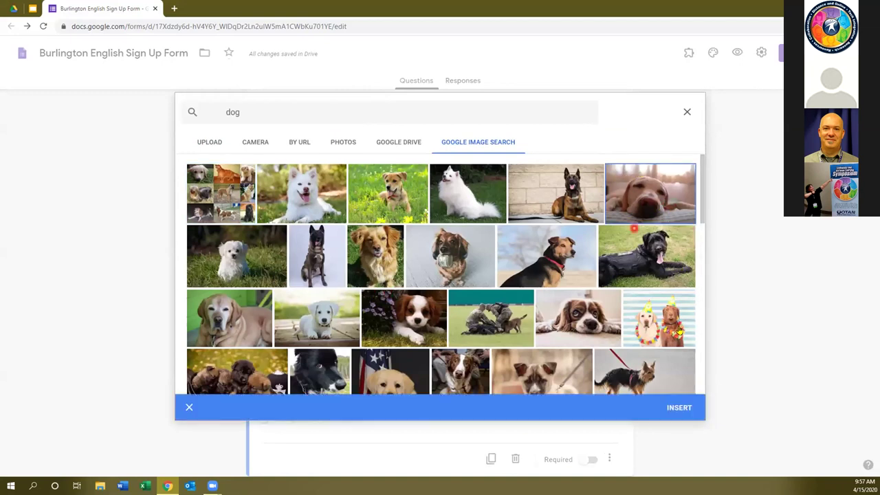
click(676, 411)
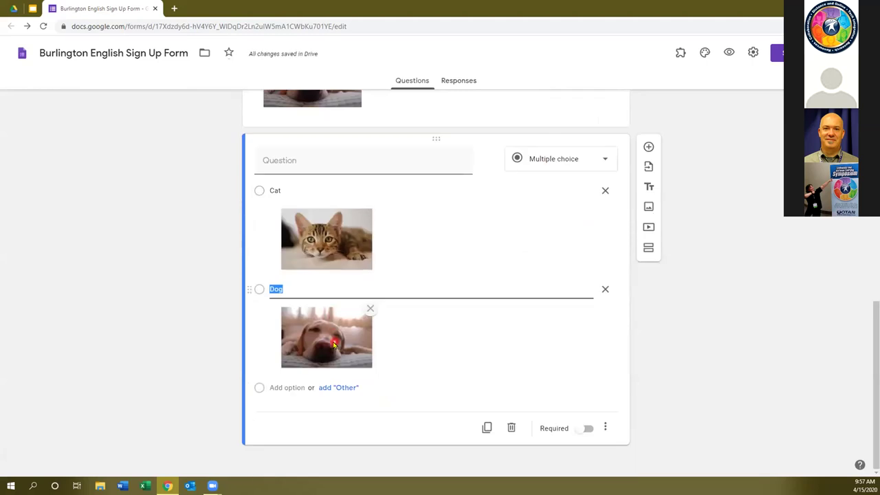
scroll(412, 337, up, 1)
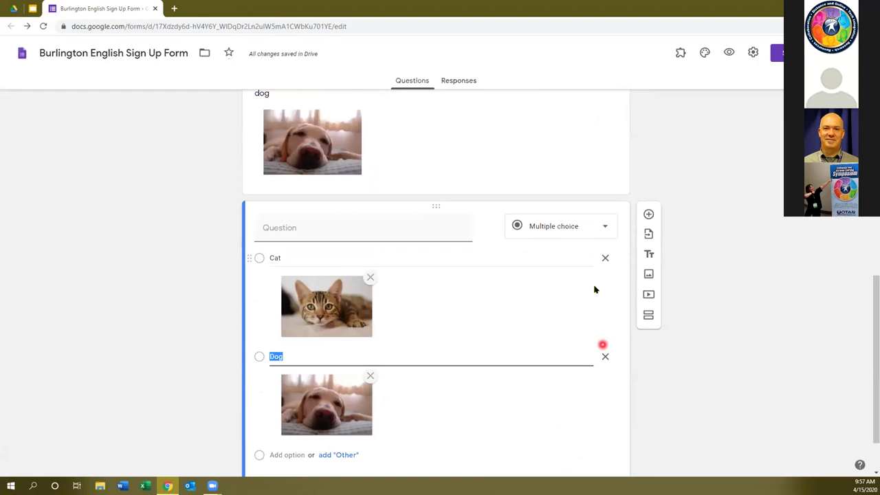
scroll(595, 302, down, 1)
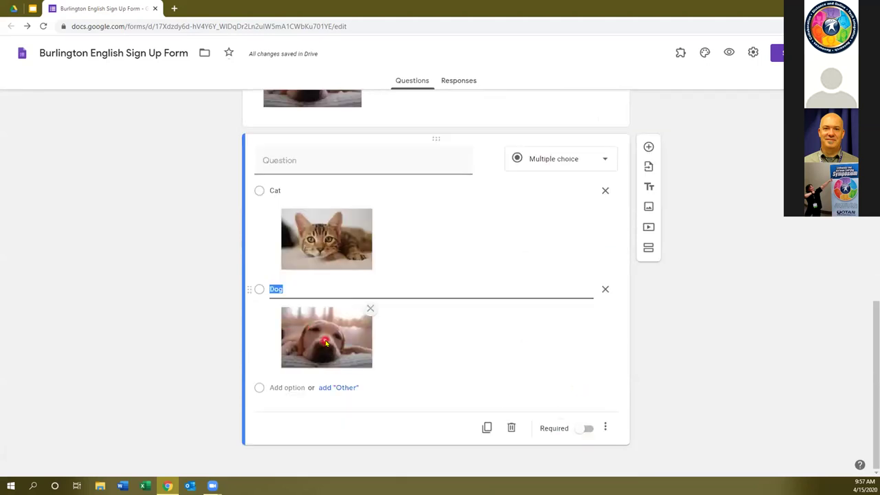
Delete the standalone Cat image item from the form.
scroll(314, 348, up, 5)
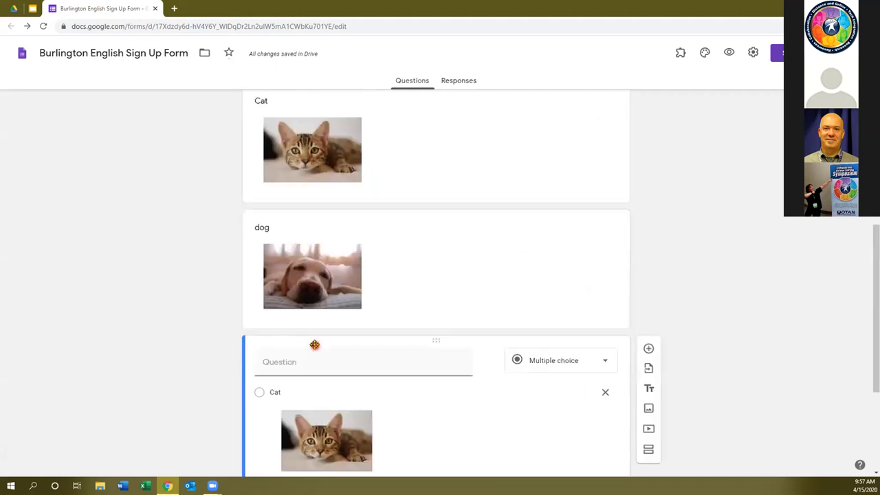
click(551, 280)
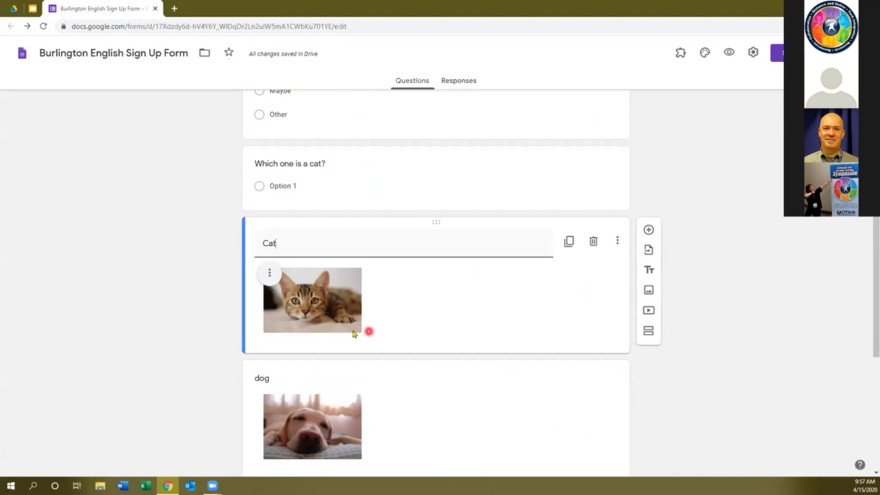
click(323, 302)
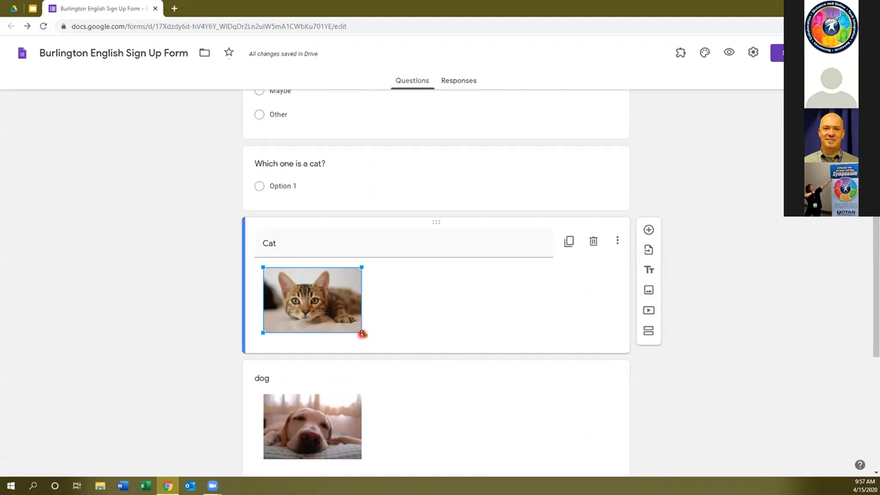
scroll(323, 303, down, 4)
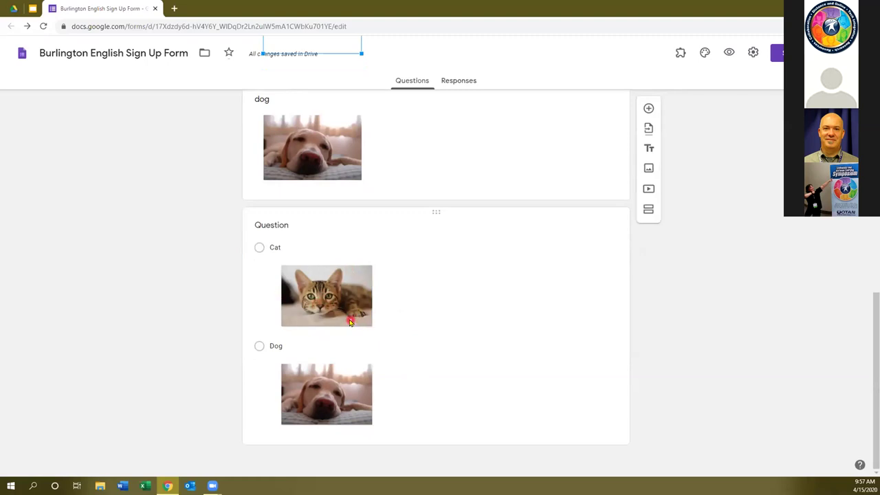
scroll(420, 289, up, 4)
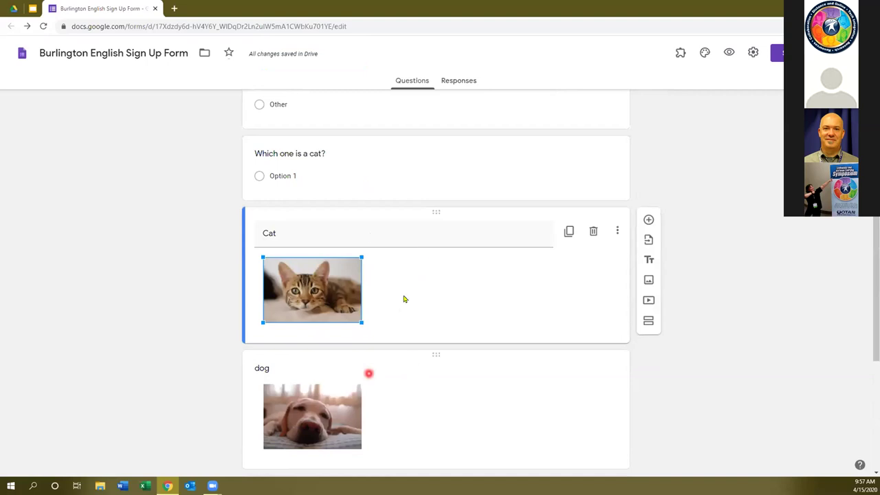
scroll(437, 403, down, 1)
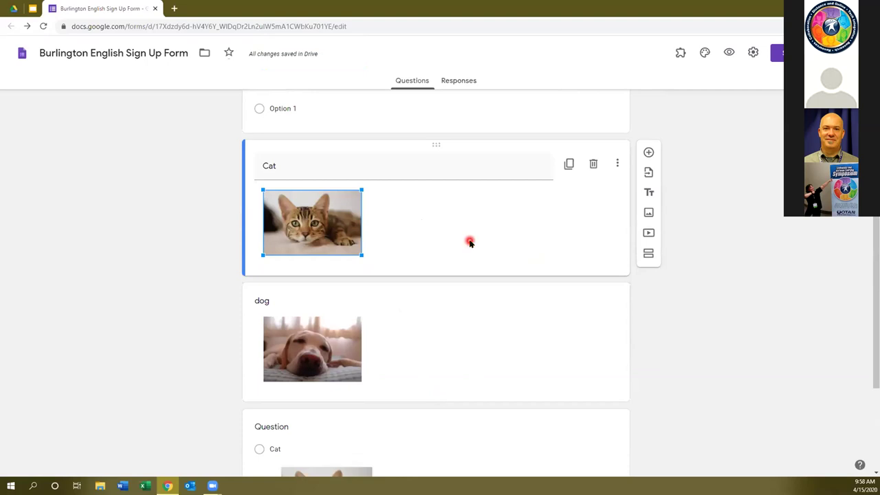
click(470, 242)
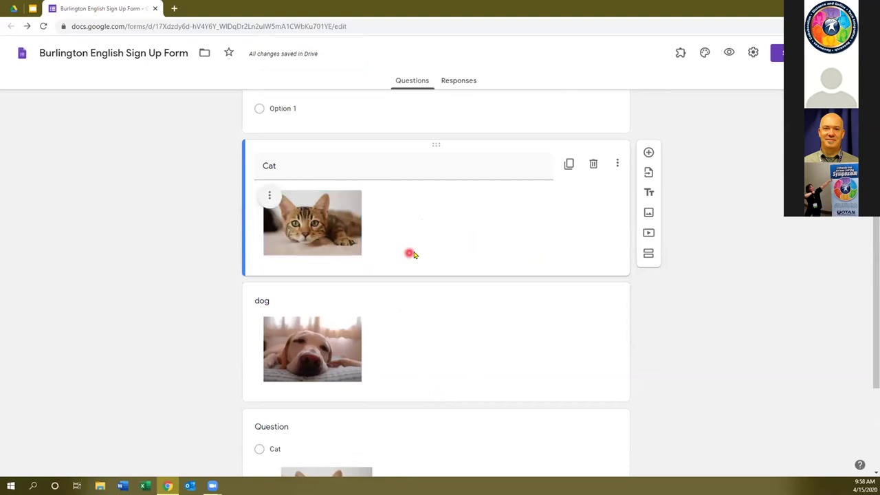
click(593, 166)
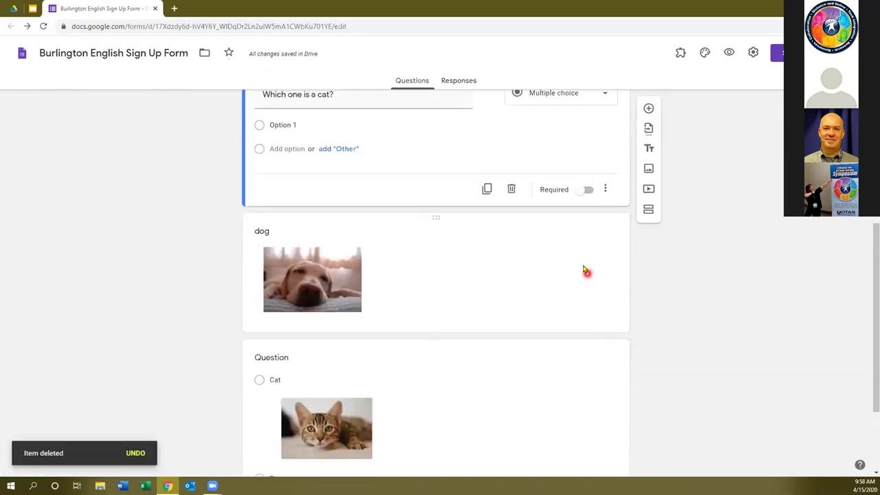
Delete the standalone dog image item, leaving the Cat/Dog picture question.
scroll(572, 271, down, 1)
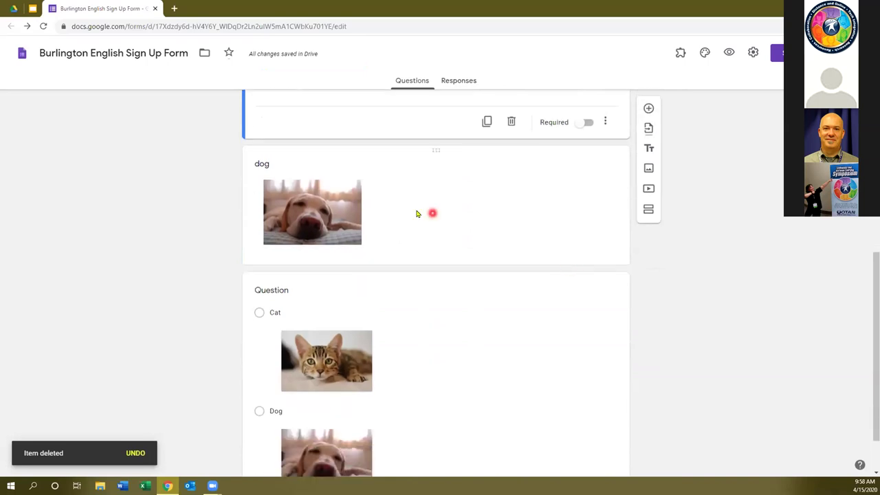
click(487, 216)
scroll(590, 186, up, 2)
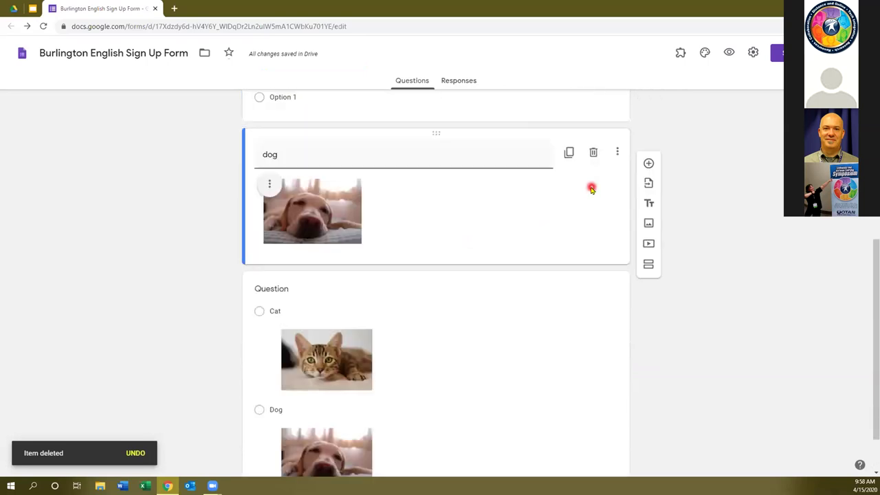
click(595, 234)
scroll(558, 382, down, 1)
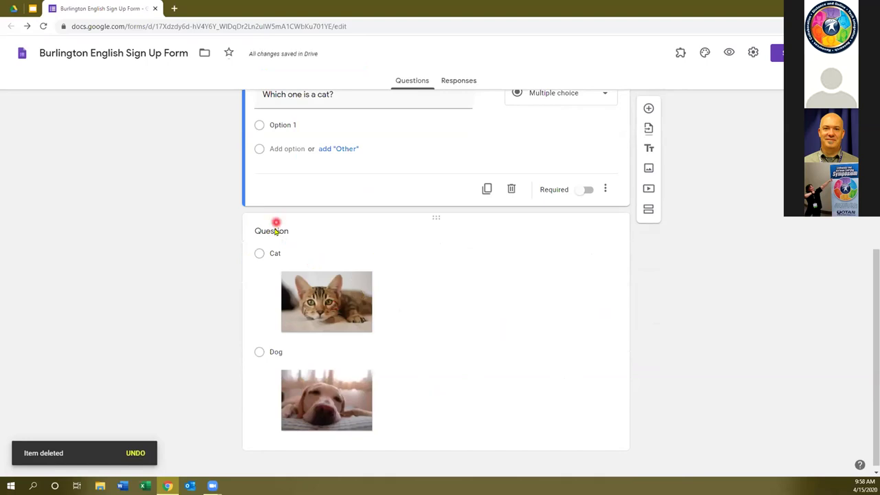
click(276, 225)
click(405, 182)
text(Which one is a cat?)
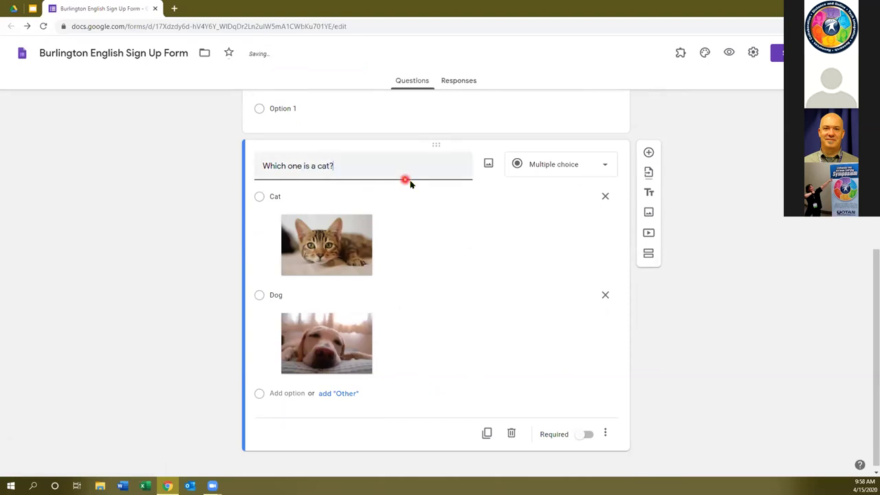
click(320, 235)
click(254, 198)
click(254, 299)
click(455, 414)
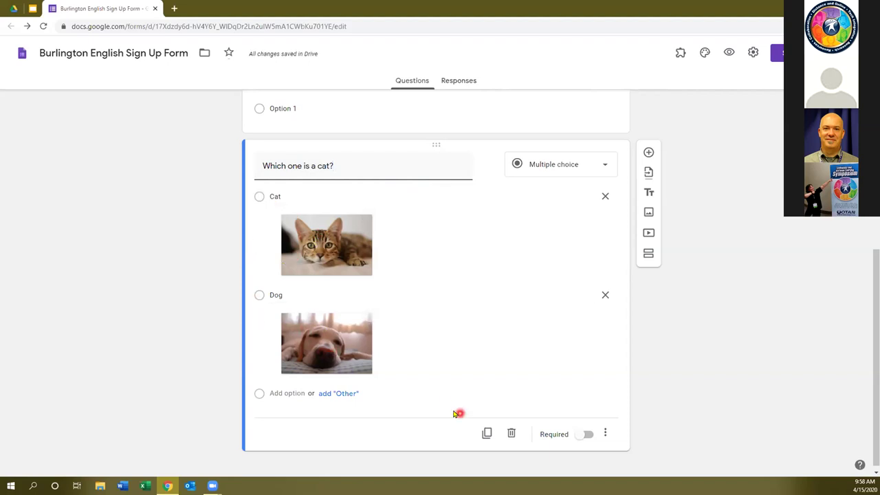
click(283, 394)
scroll(403, 390, down, 1)
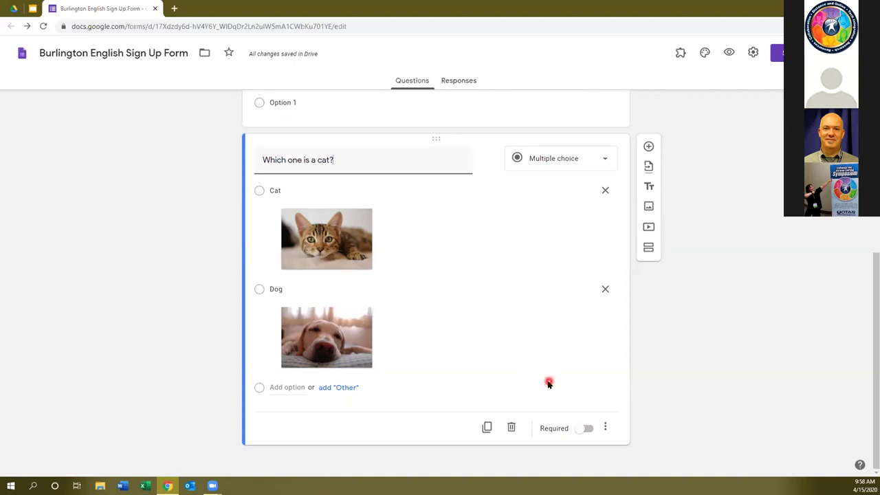
scroll(541, 383, up, 2)
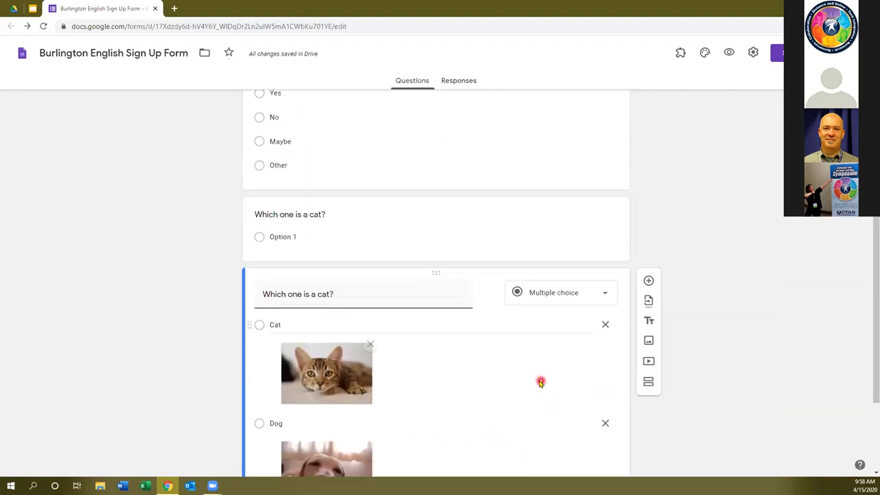
Mark the outing and breakfast questions as required.
scroll(541, 381, up, 2)
scroll(528, 282, up, 3)
scroll(527, 275, down, 1)
click(525, 243)
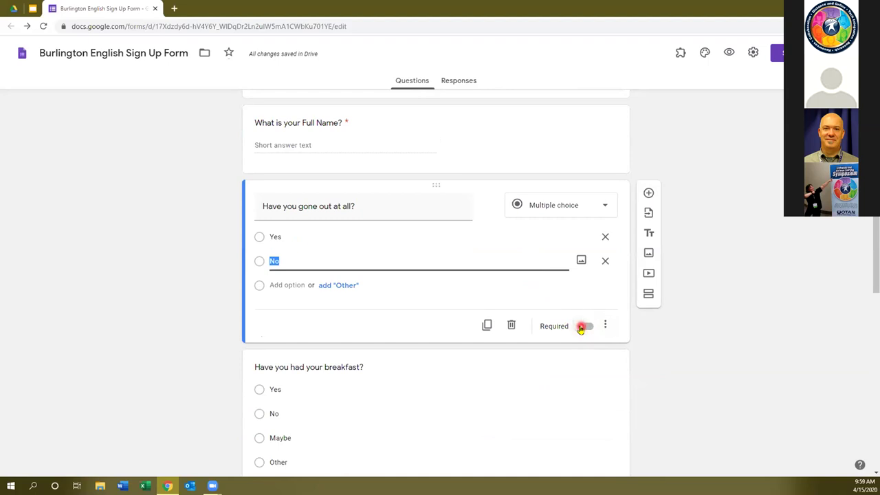
click(581, 327)
scroll(585, 405, down, 2)
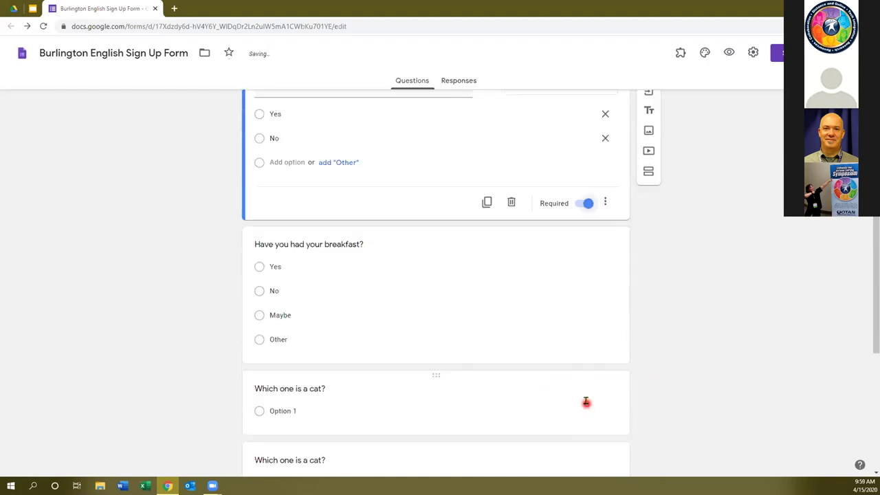
click(580, 323)
Delete the empty duplicate 'Which one is a cat?' question.
click(583, 336)
scroll(533, 345, down, 2)
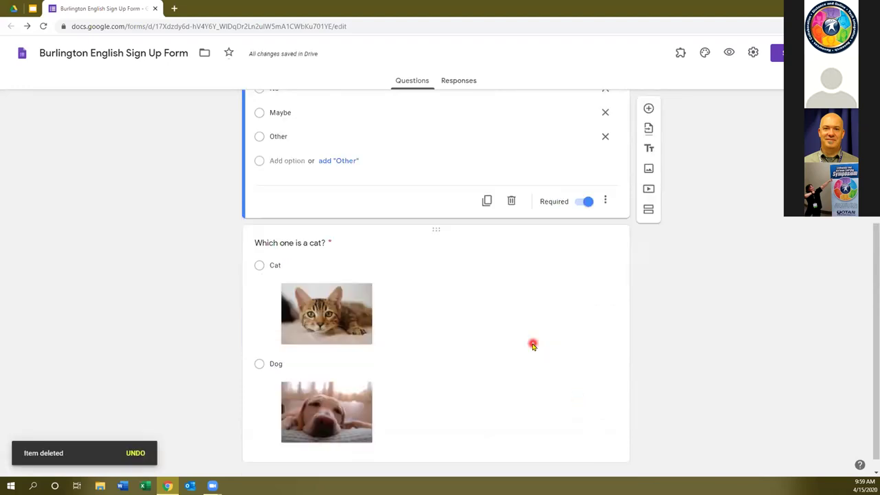
scroll(534, 345, down, 1)
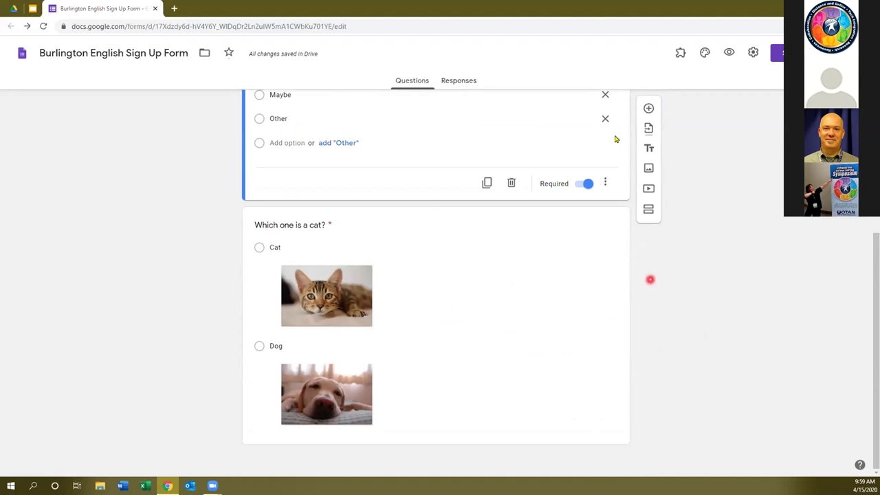
Add a new blank multiple-choice question after the Cat/Dog question.
click(647, 191)
click(593, 321)
click(648, 147)
Look at the Add video dialog's search and URL options, then cancel without adding one.
click(648, 399)
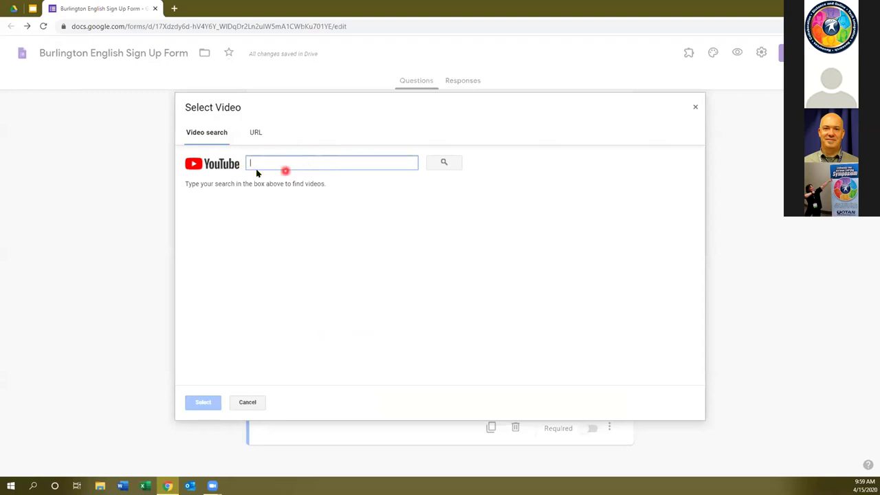
click(254, 132)
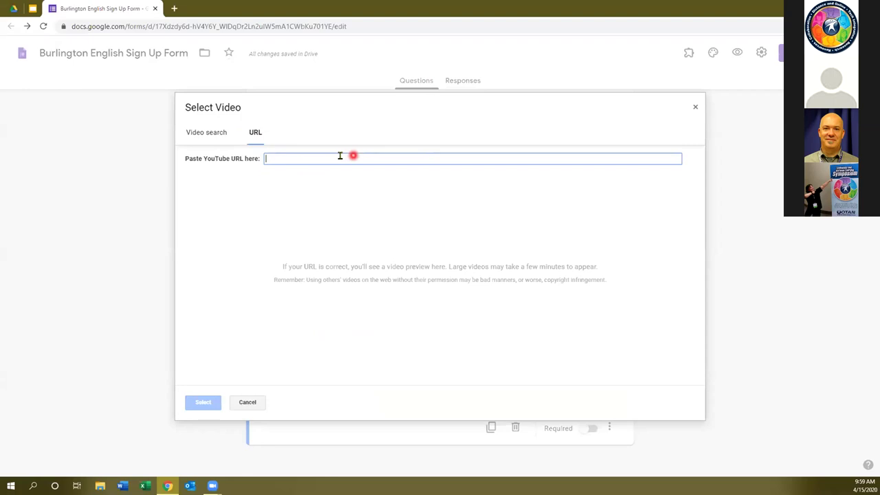
click(206, 130)
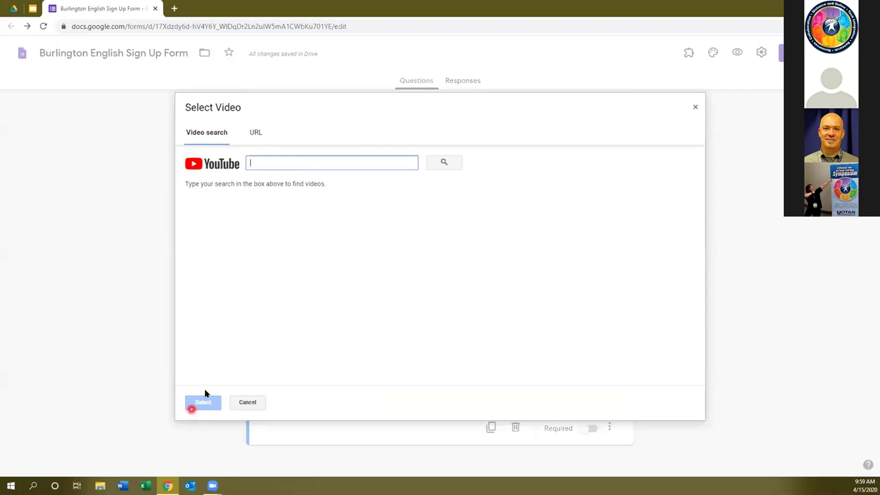
click(238, 403)
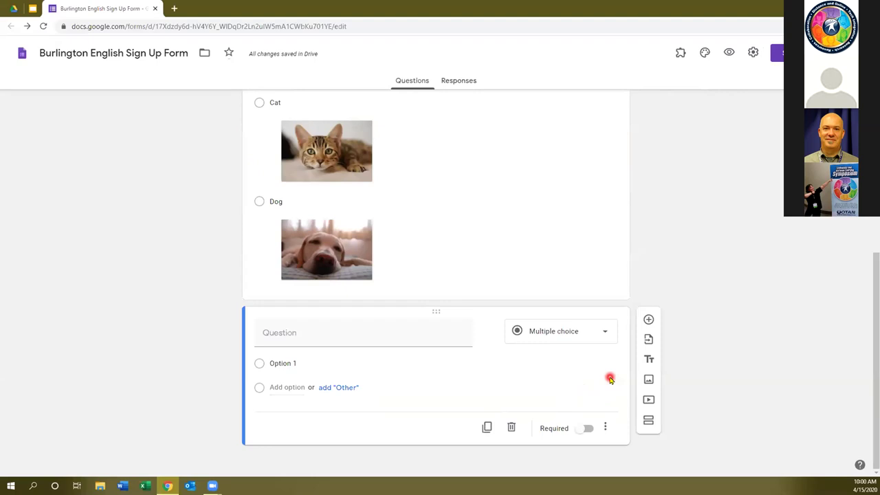
Delete the blank Option 1 question and scroll back to the form title.
scroll(757, 183, up, 1)
scroll(434, 447, down, 1)
click(511, 428)
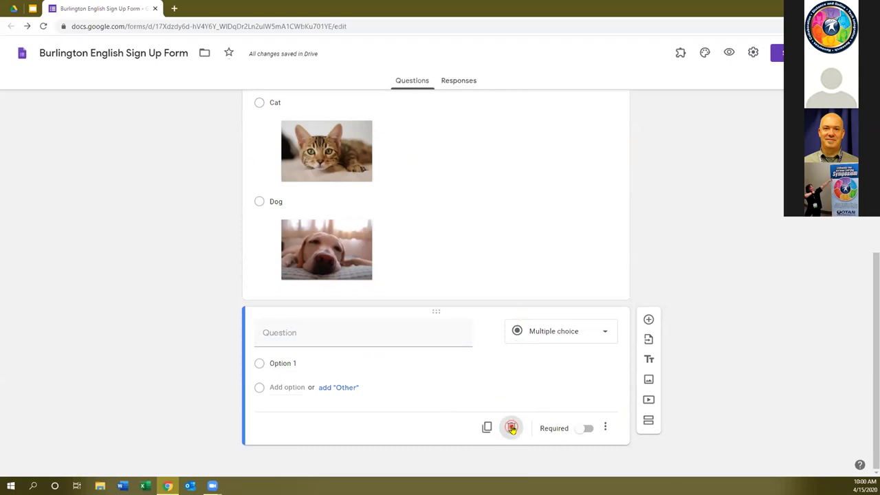
scroll(545, 352, up, 4)
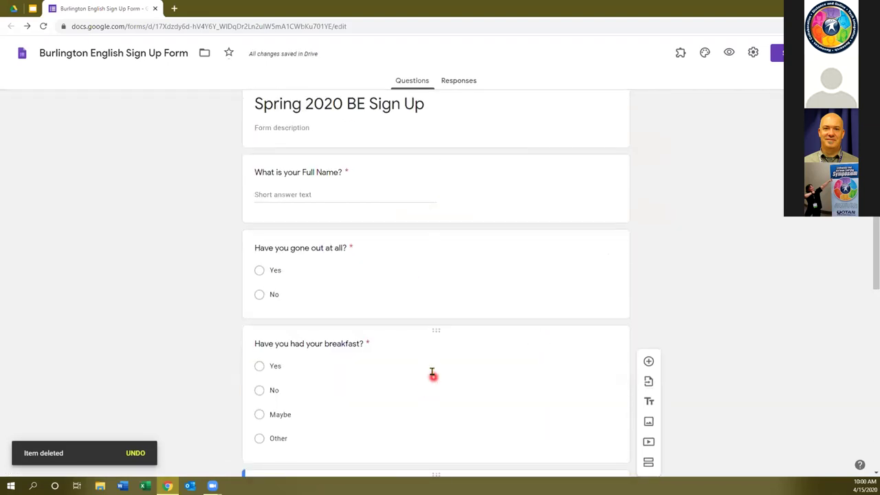
scroll(431, 370, down, 4)
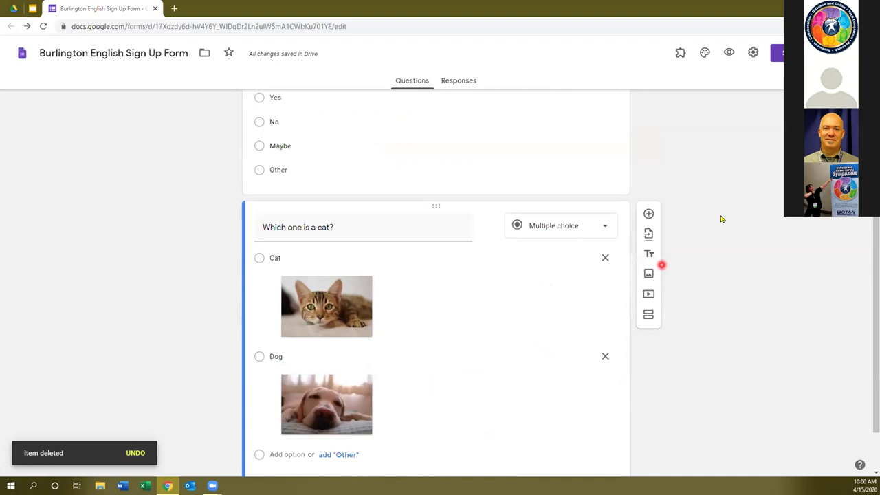
scroll(735, 226, up, 4)
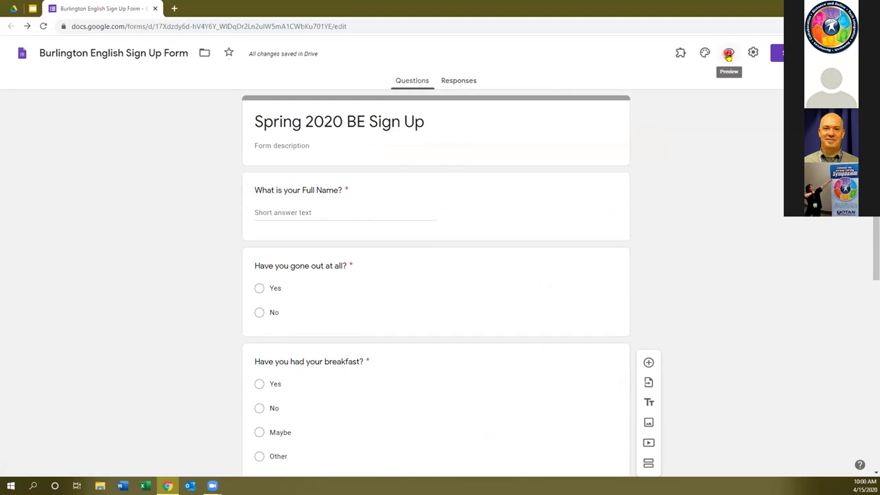
Preview the Spring 2020 BE Sign Up form, leaving Full Name blank and picking Cat.
click(729, 54)
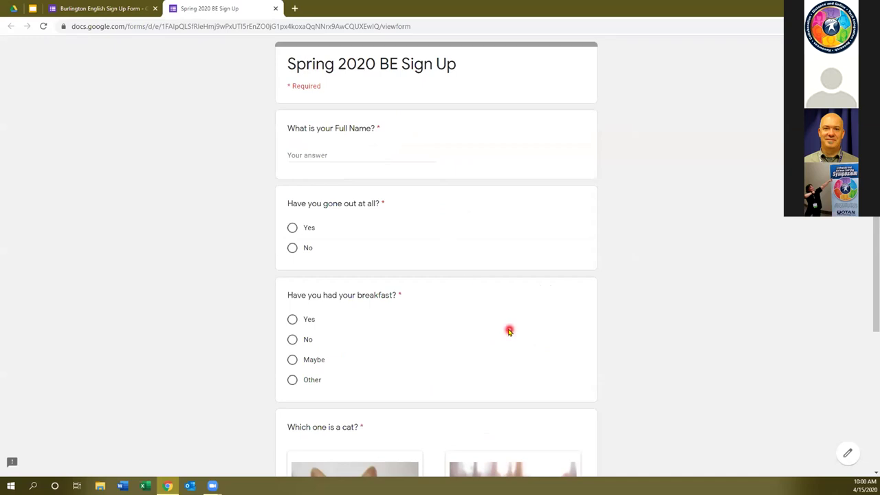
click(296, 154)
click(419, 268)
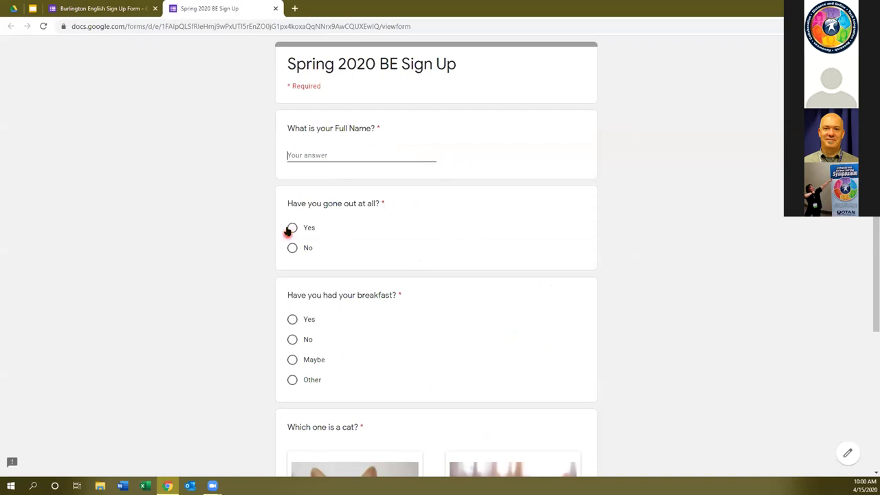
scroll(360, 290, down, 1)
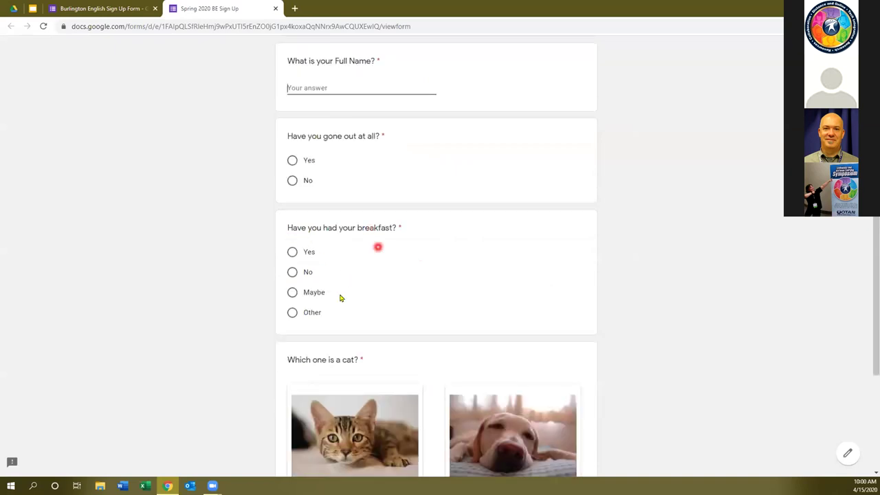
scroll(417, 295, down, 2)
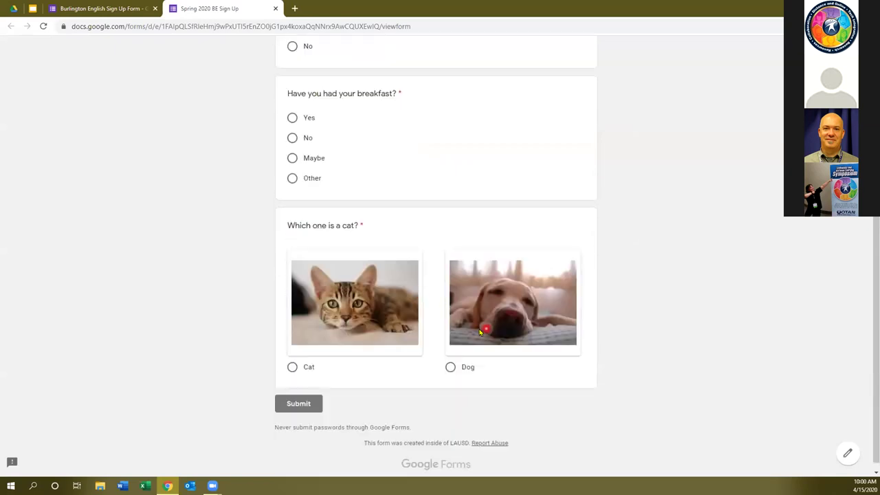
click(292, 367)
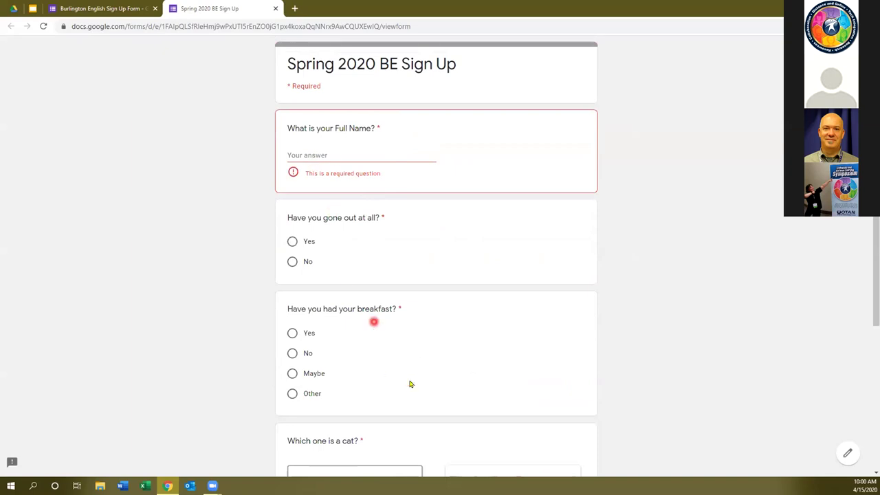
scroll(411, 382, down, 2)
scroll(325, 217, up, 2)
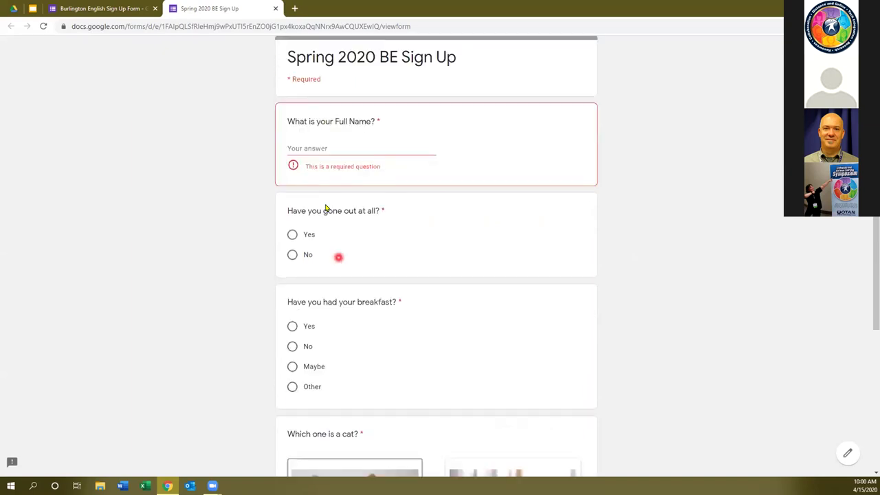
Enter a full name, answer No, No and Dog, and submit the test response.
click(301, 154)
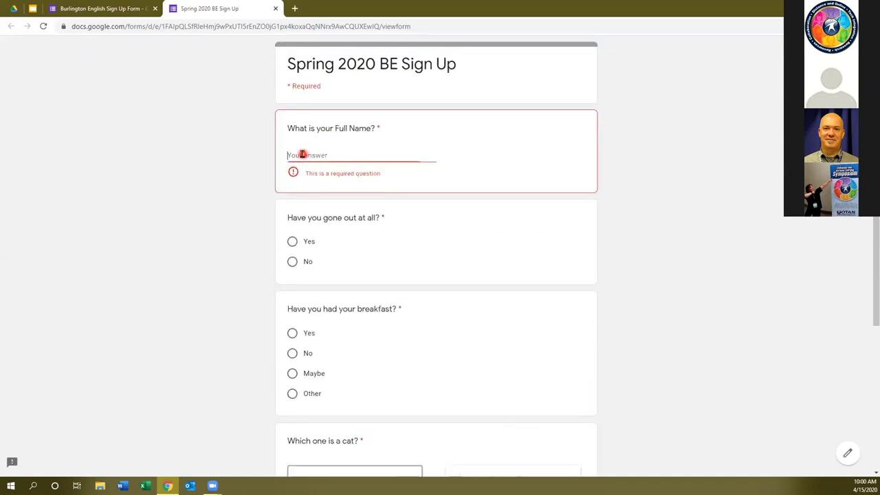
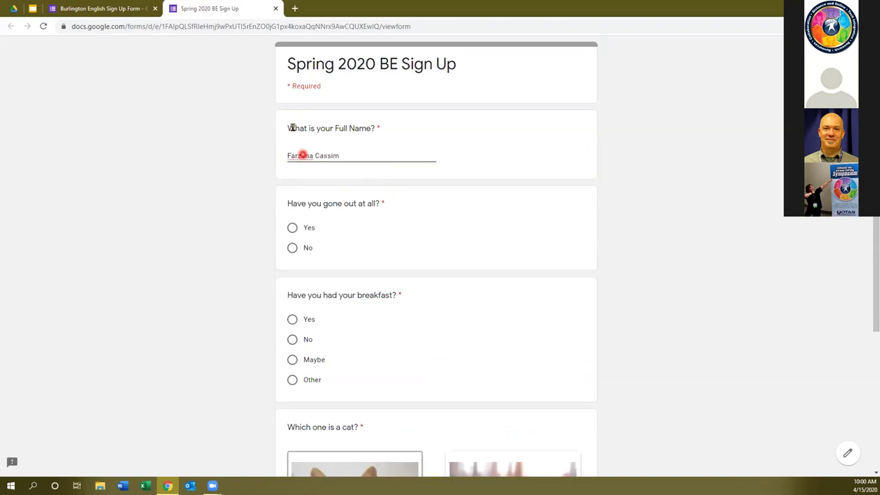
click(292, 227)
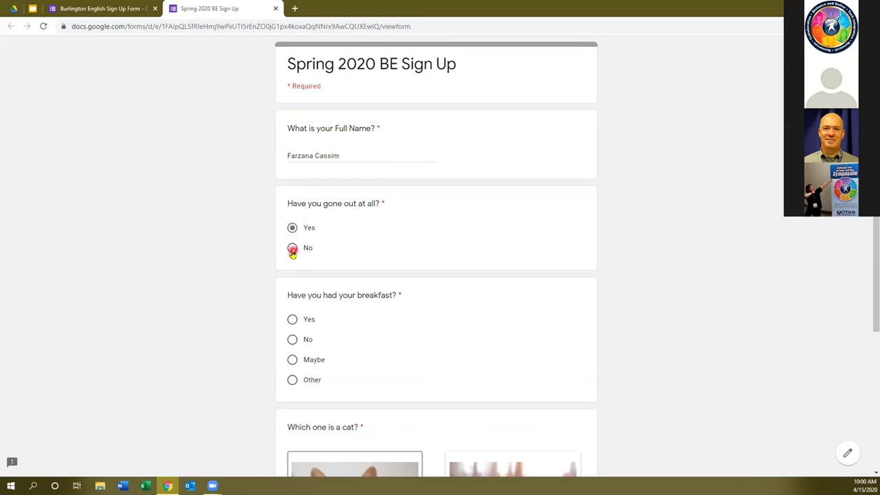
click(293, 249)
scroll(296, 261, down, 1)
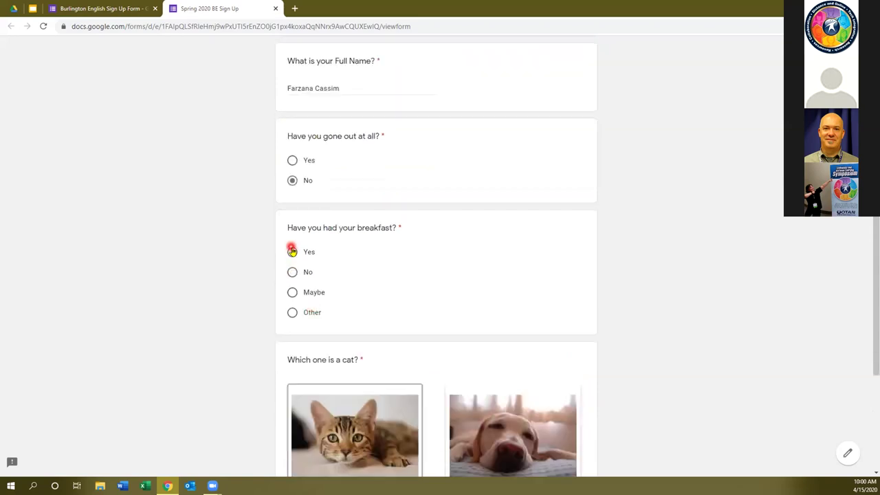
click(292, 272)
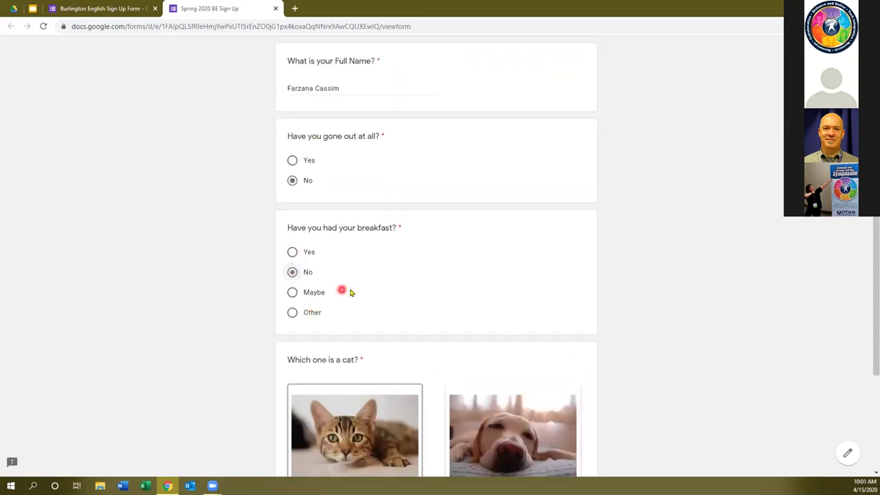
scroll(347, 290, down, 2)
click(357, 290)
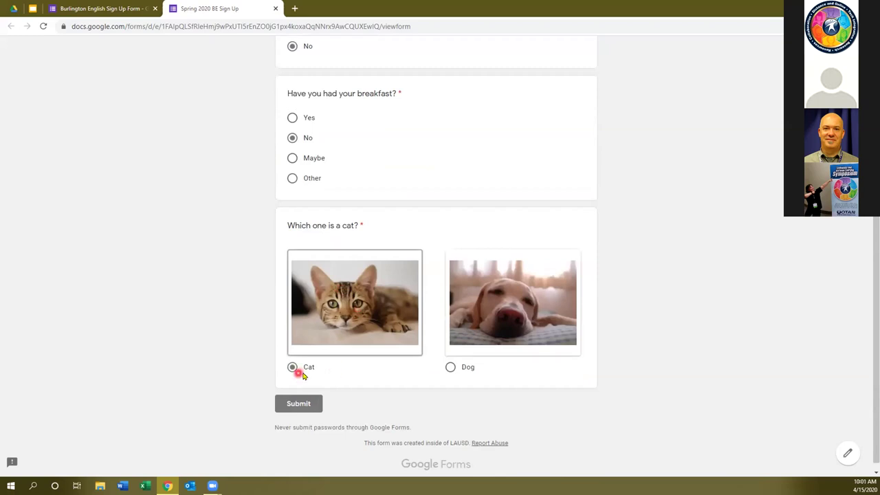
click(451, 367)
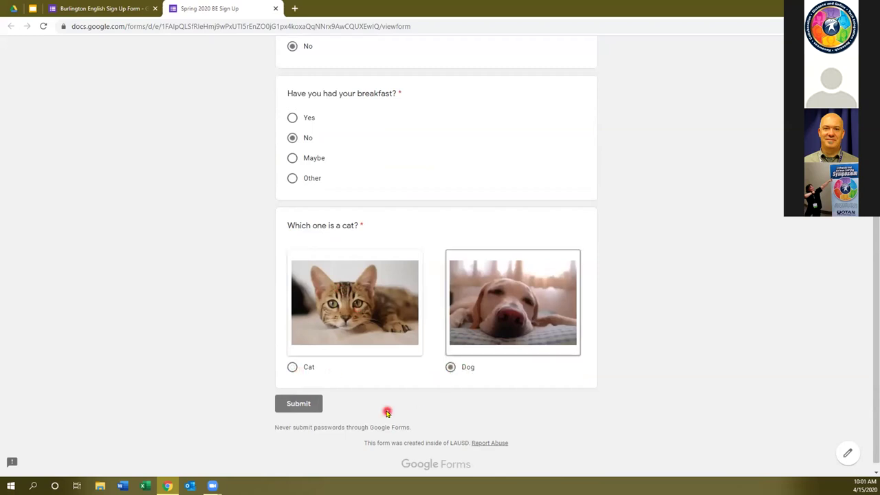
click(296, 404)
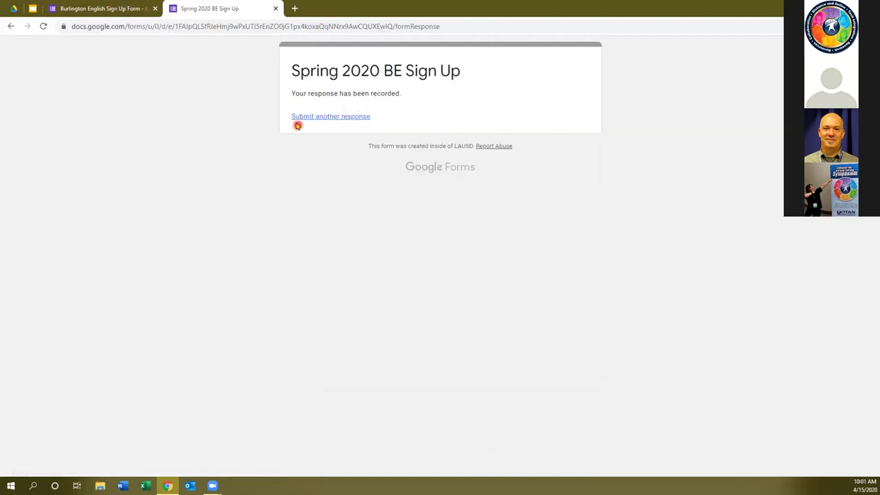
Back in the form editor, review the Summary of collected responses.
click(103, 8)
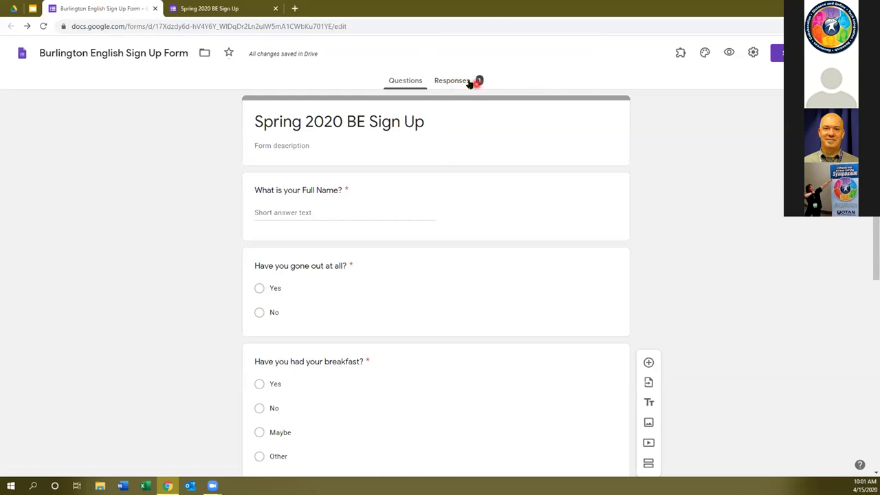
click(447, 83)
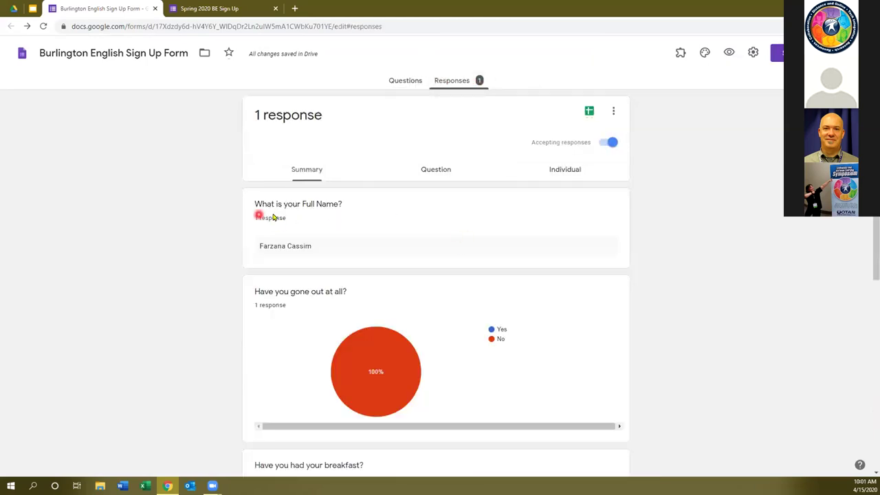
scroll(313, 261, down, 2)
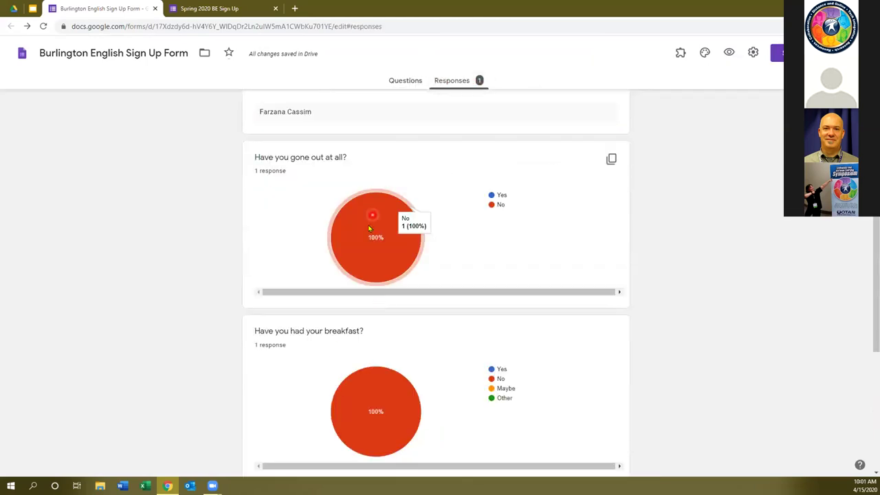
scroll(436, 395, down, 1)
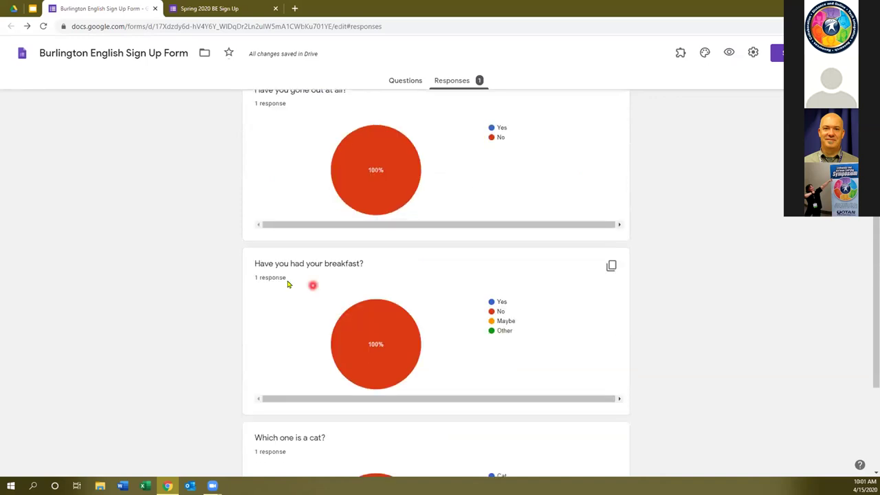
mouse_move(403, 338)
scroll(515, 359, down, 2)
scroll(513, 358, up, 5)
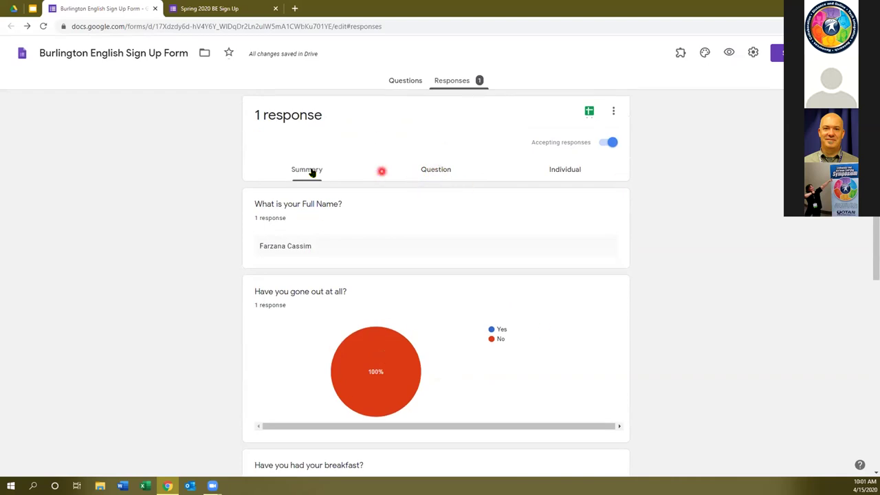
Switch between the Individual and Question views of the single response.
click(570, 174)
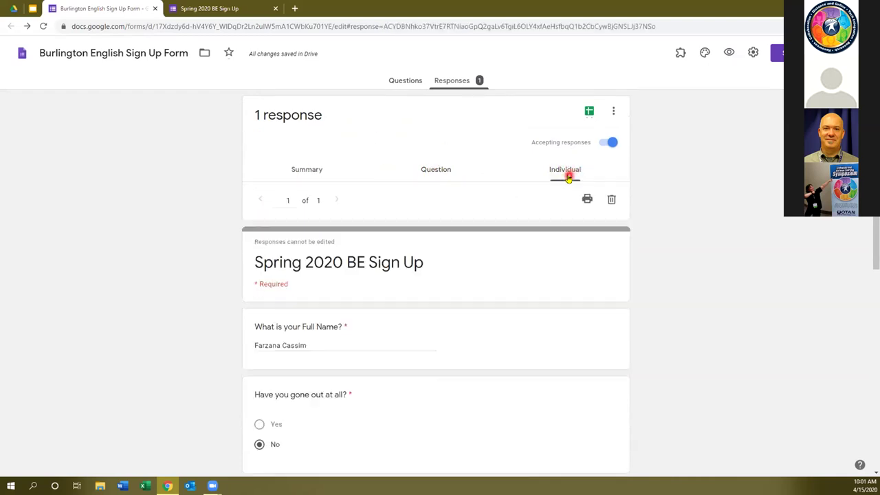
click(432, 172)
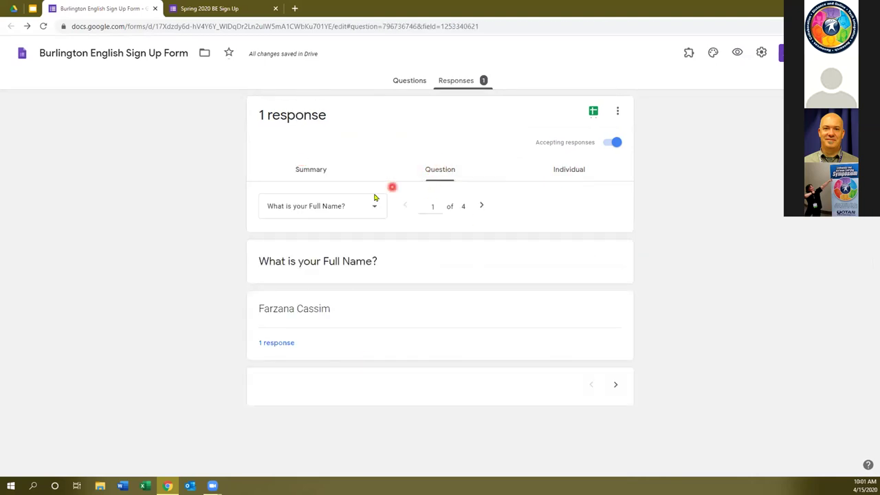
click(446, 171)
click(571, 167)
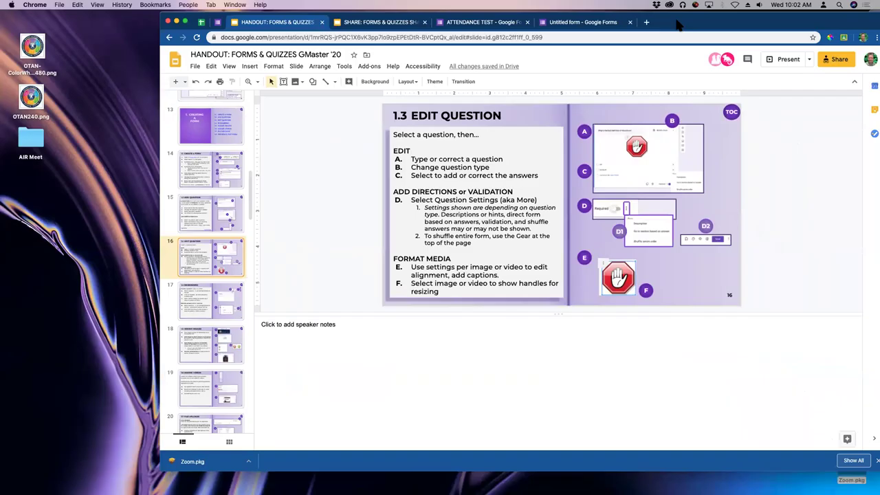
Step through slides 1.4 to 1.8 in the filmstrip to reach the Preview & Test Form slide.
scroll(213, 192, down, 2)
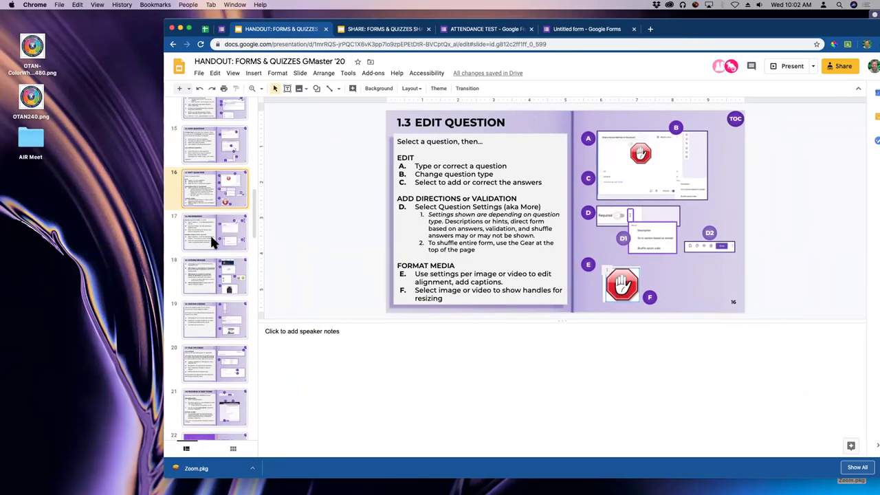
click(210, 233)
click(206, 281)
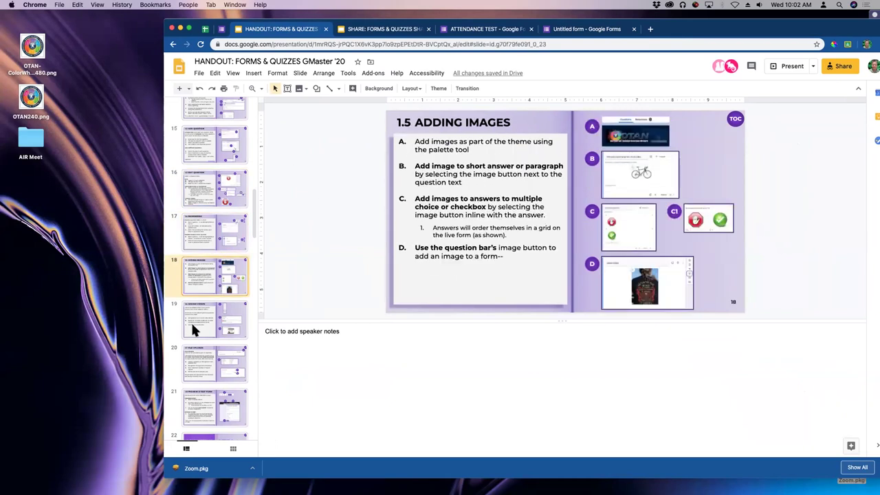
click(194, 326)
click(196, 359)
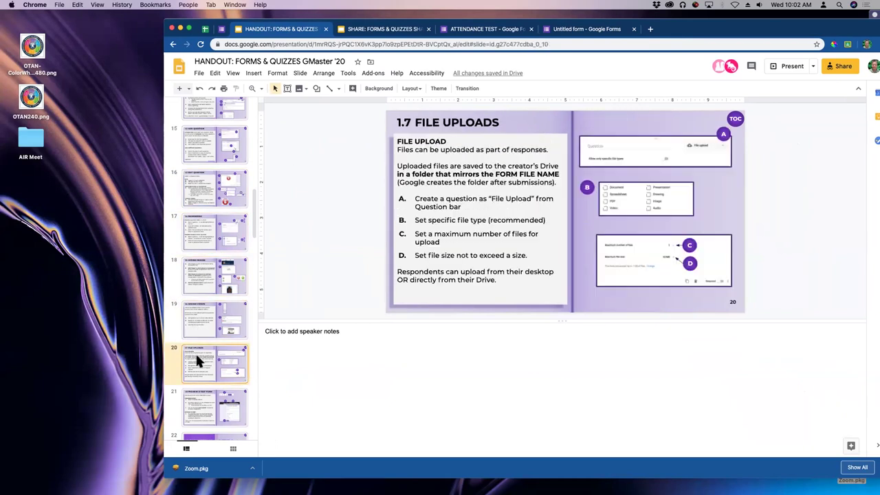
click(205, 397)
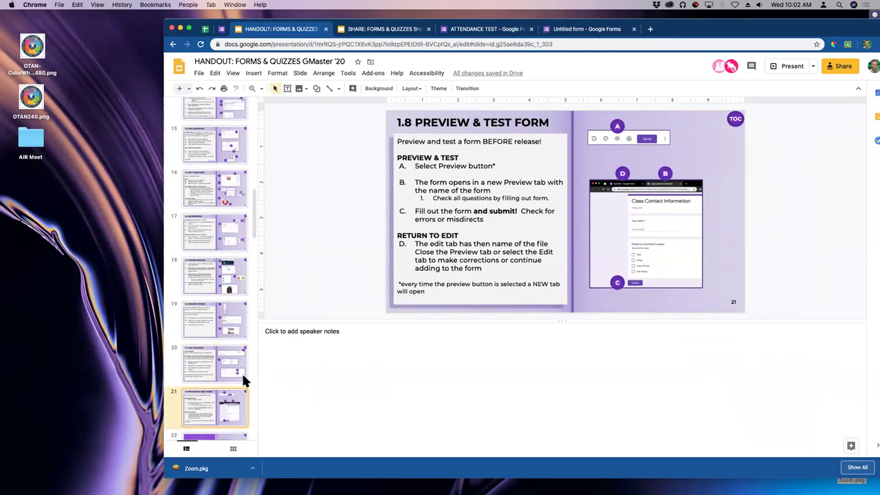
Reposition the browser window and switch to the new untitled form.
drag(689, 28, 657, 26)
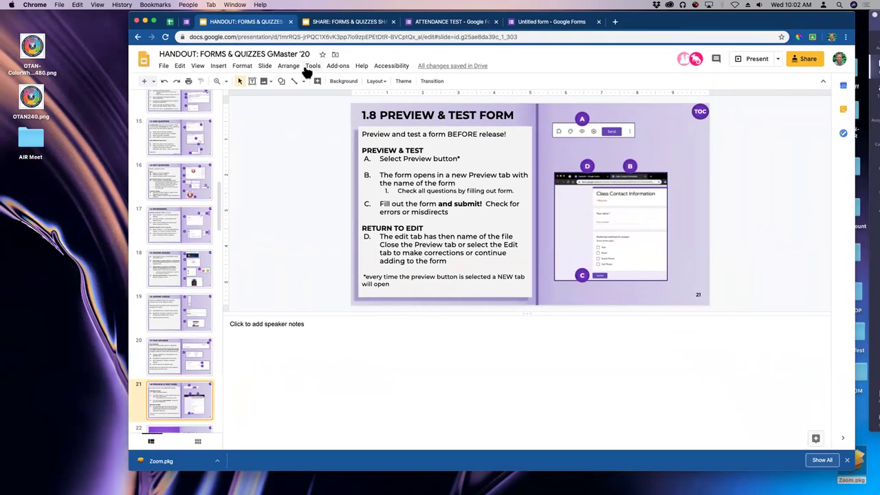
drag(681, 28, 686, 53)
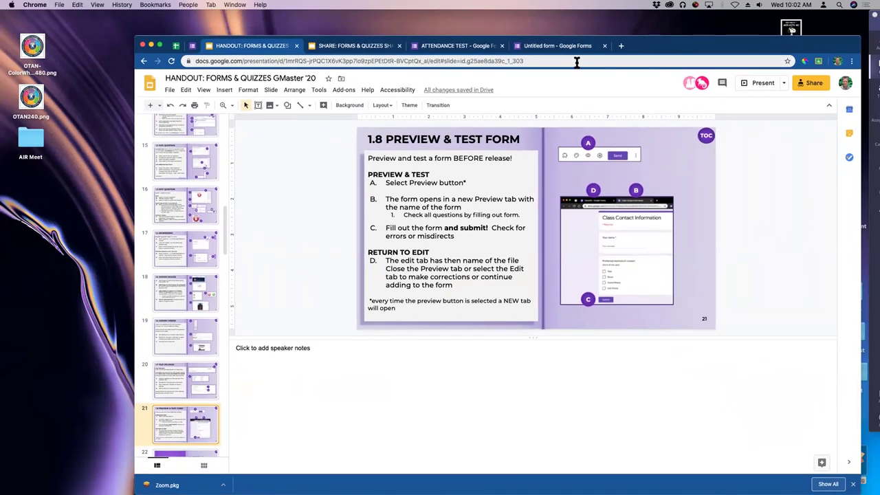
click(562, 48)
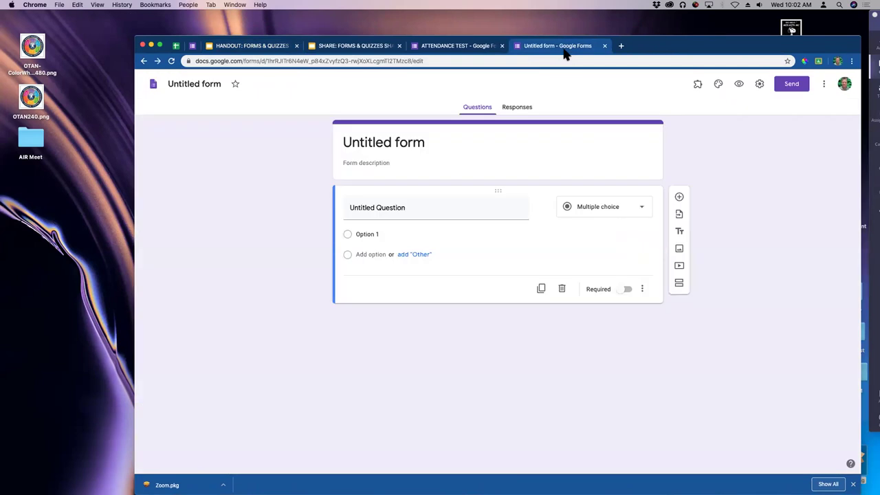
Set the form's header title to ATTENDANCE.
drag(657, 53, 664, 53)
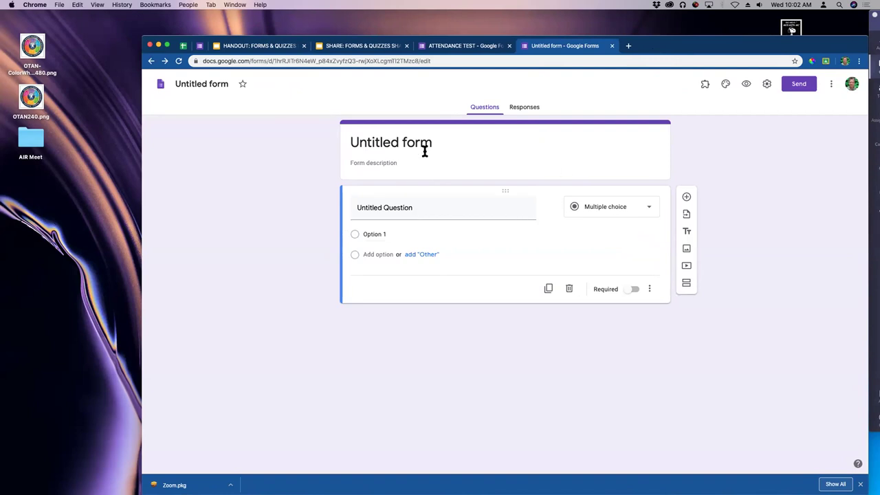
click(445, 144)
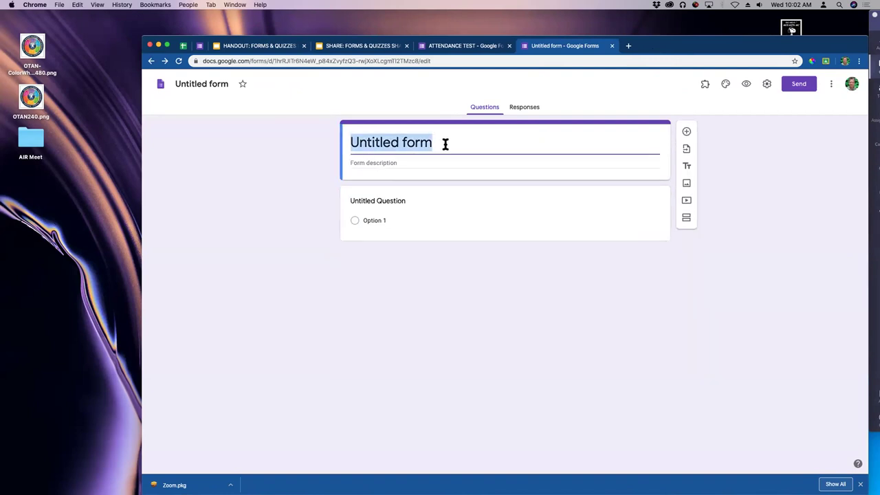
text(ATTENC)
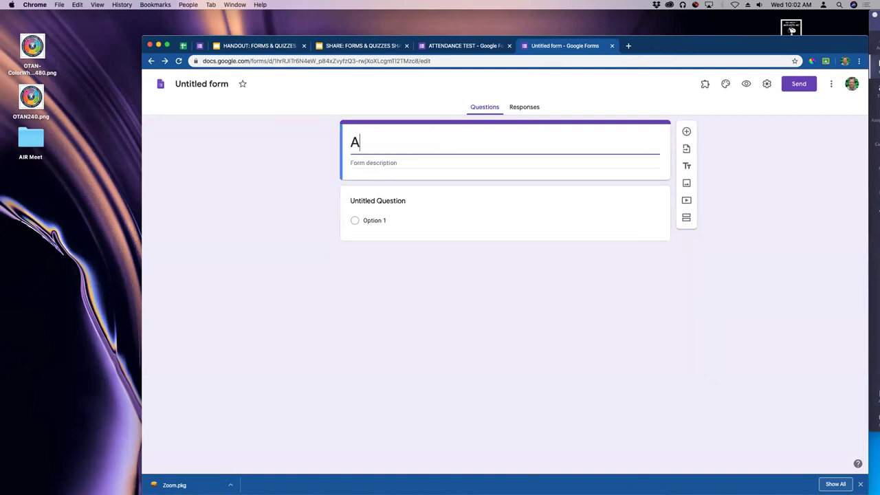
key(BackSpace)
text(DACN)
key(BackSpace)
key(BackSpace)
text(NCE)
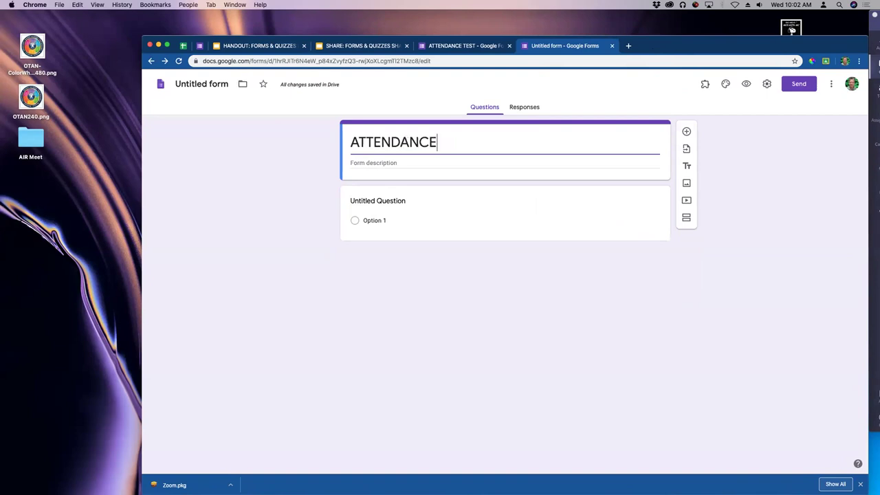
click(277, 157)
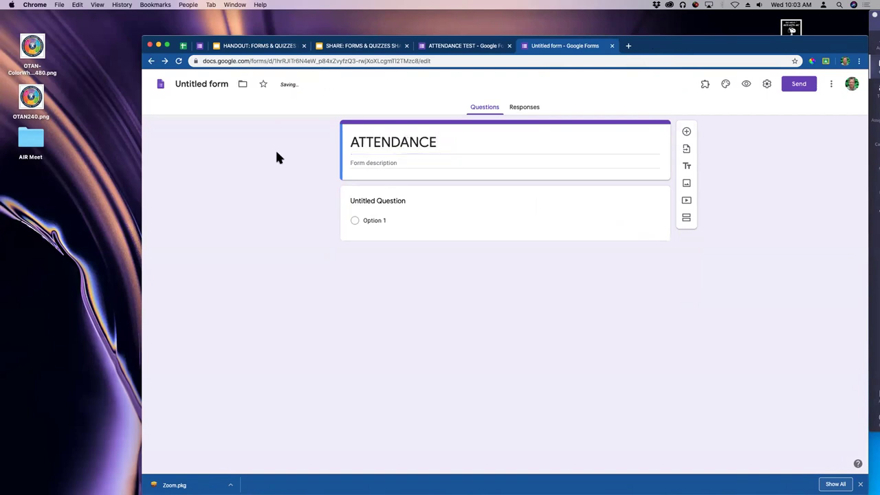
Rename the form file to ATTENDANCE JUNE and title the first question 'Name'.
click(219, 83)
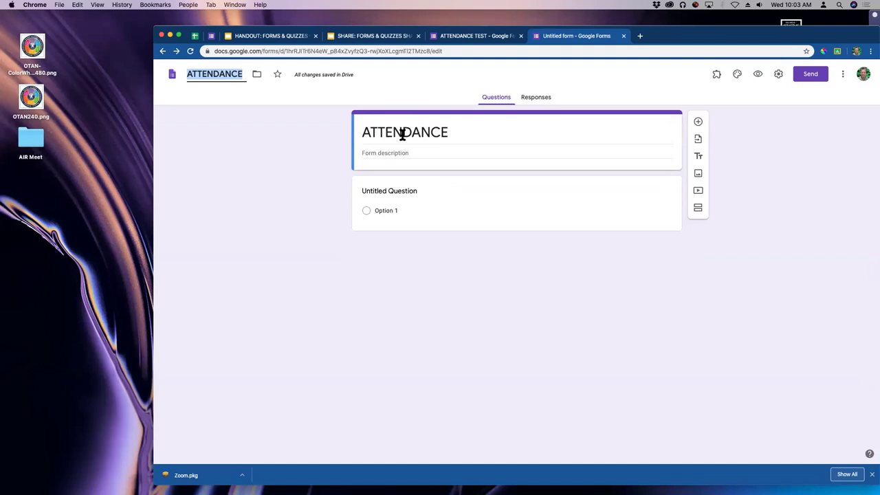
drag(371, 133, 466, 131)
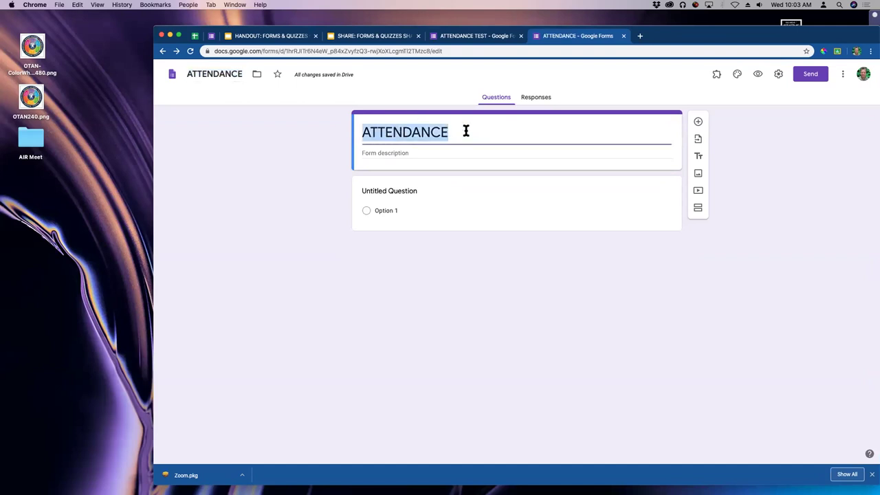
click(242, 74)
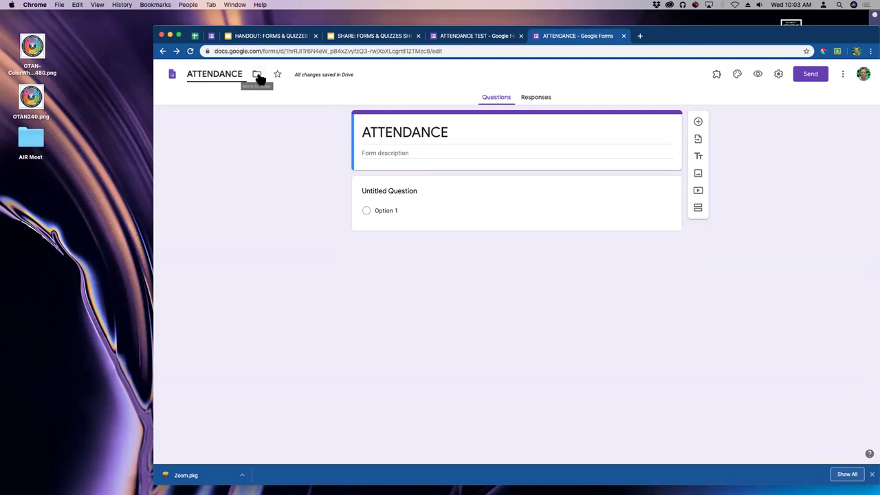
text(JUNE)
key(Return)
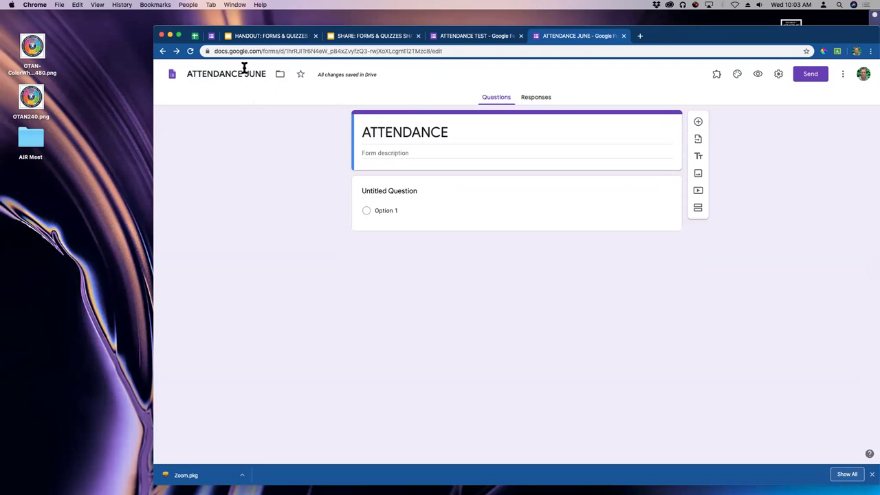
click(405, 191)
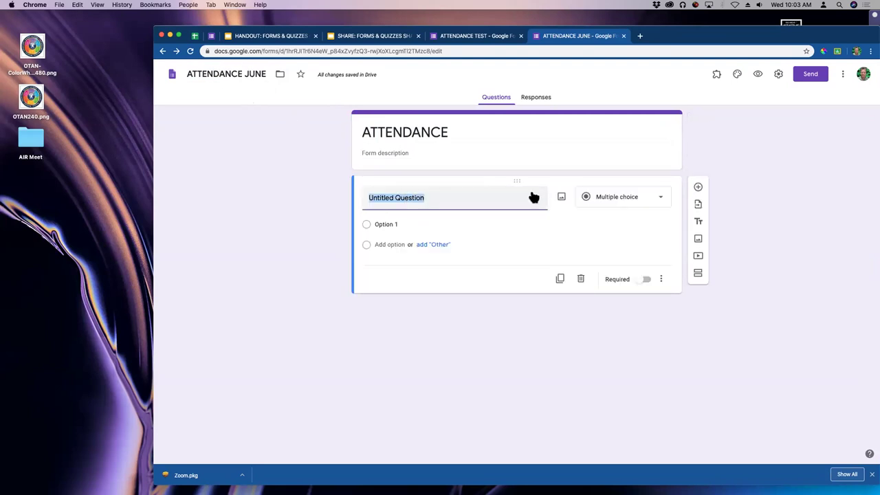
text(Name)
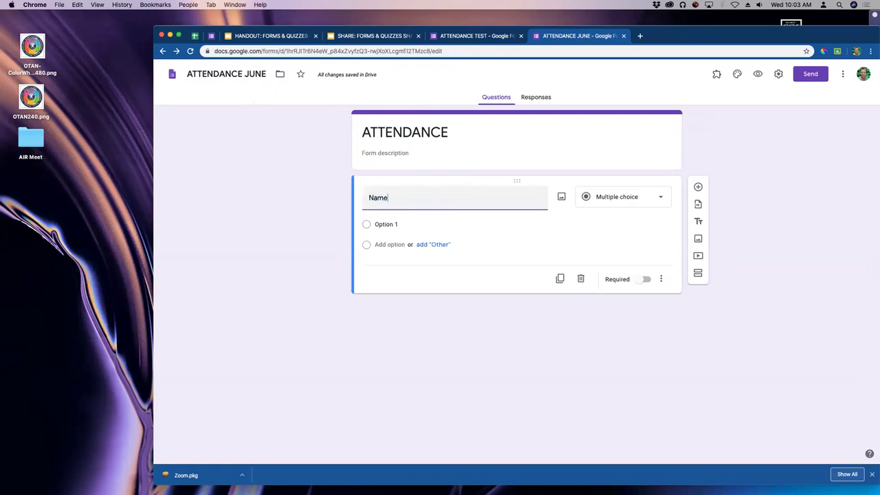
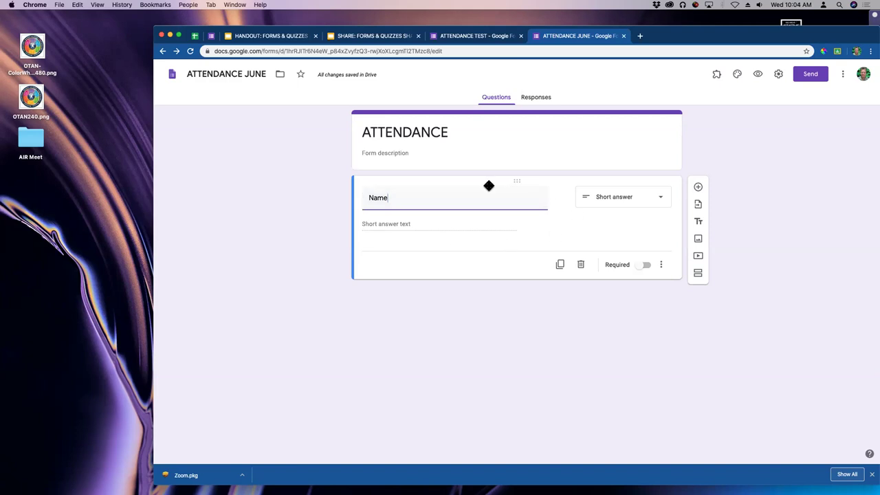
Add a second section titled 'Grade' with the question 'WHat grade are you in currently'.
click(698, 274)
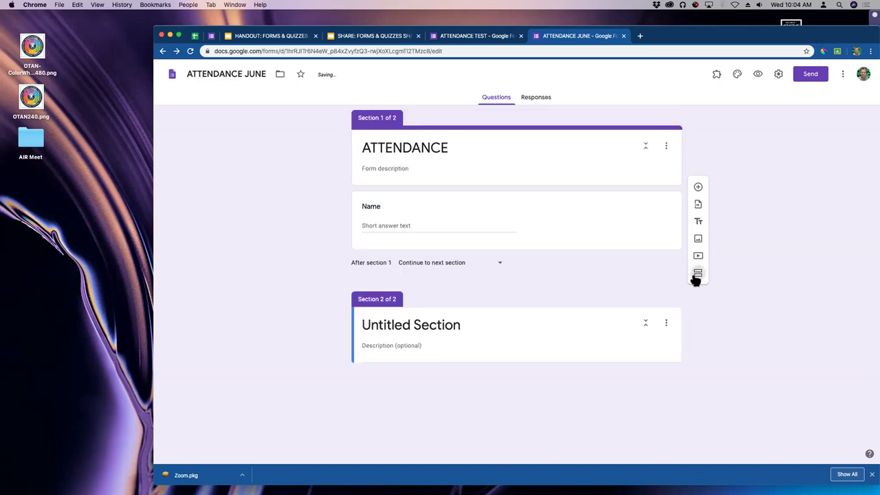
click(443, 324)
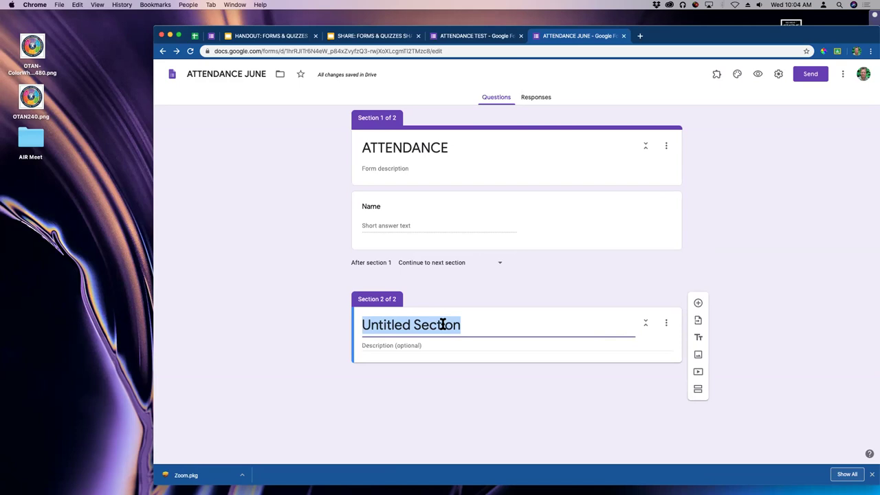
text(Grade)
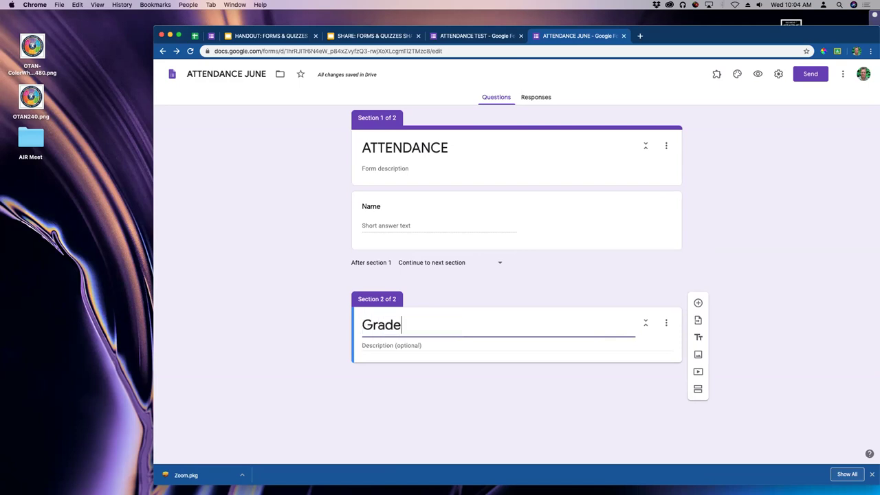
click(541, 419)
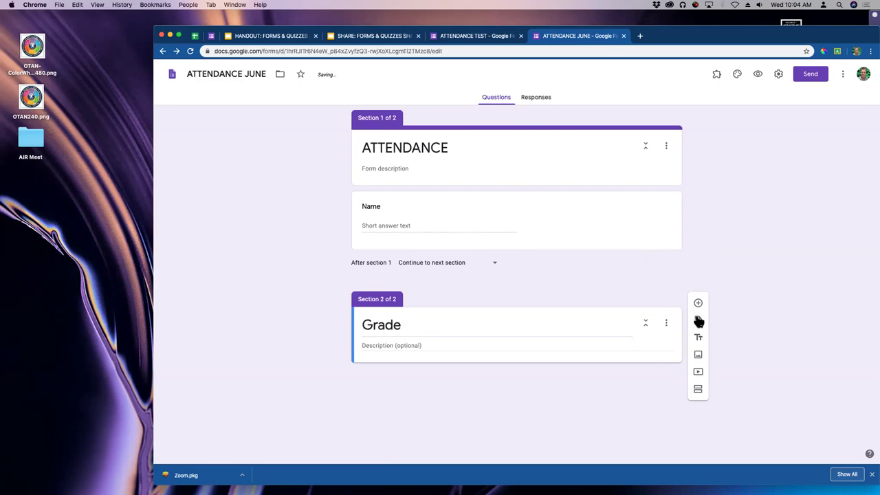
text(WHat grad)
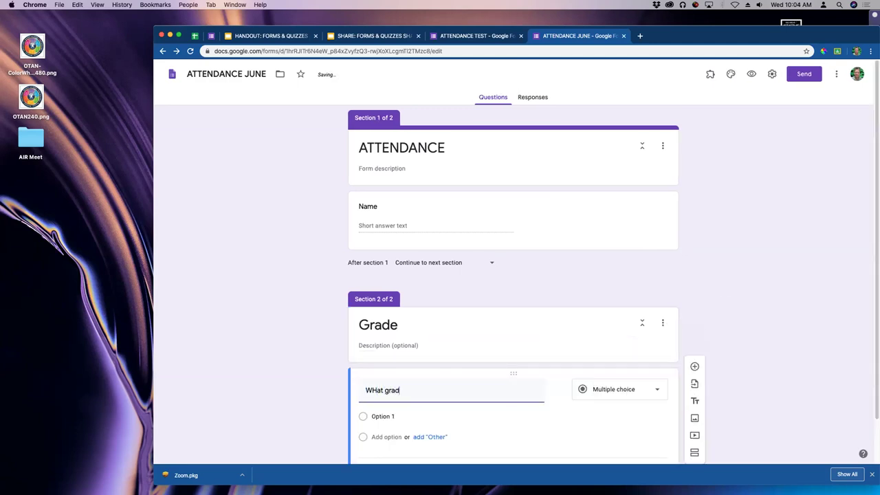
text(e are you in curr)
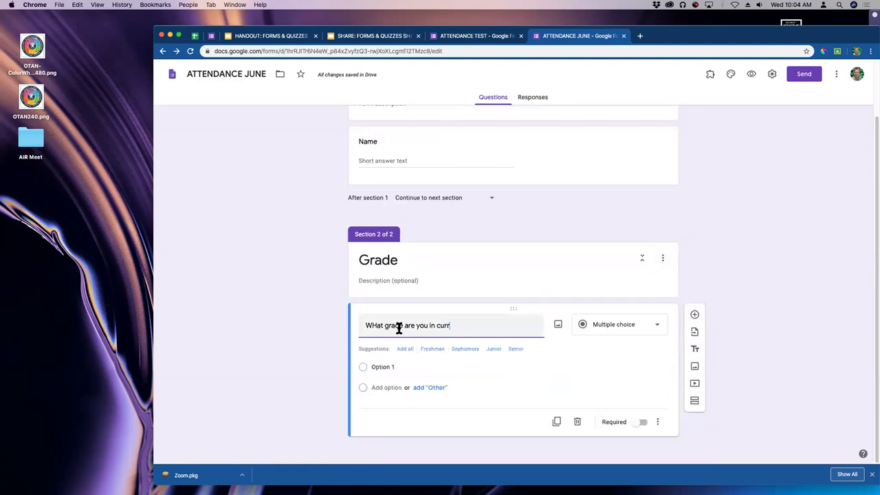
text(ently)
Add the suggested grade options, end the title with '?', and remove Freshman.
click(405, 349)
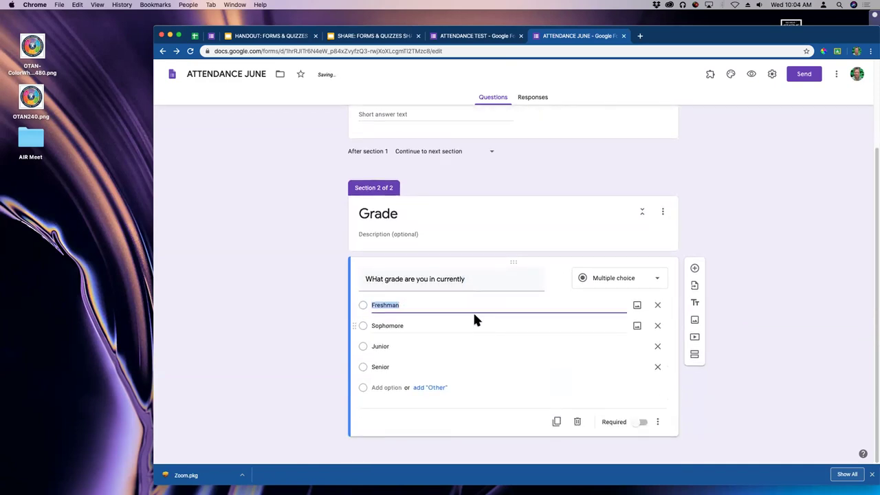
click(321, 384)
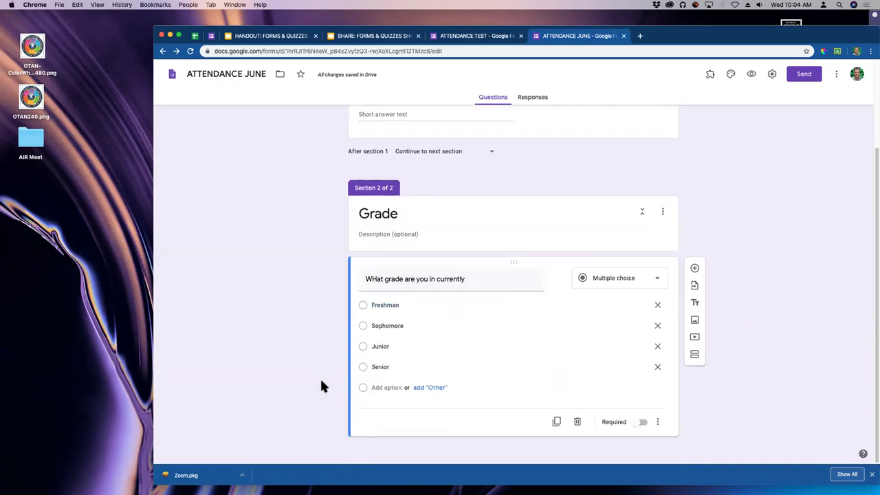
click(372, 280)
click(374, 279)
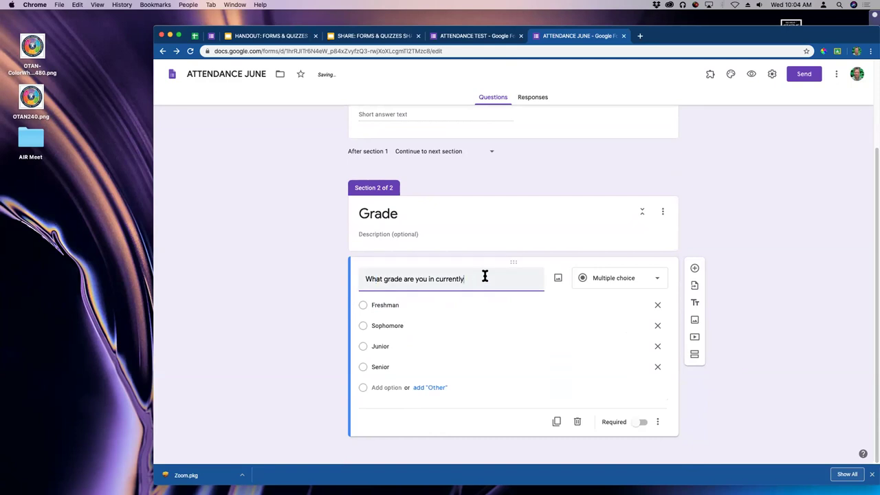
text(?)
click(326, 304)
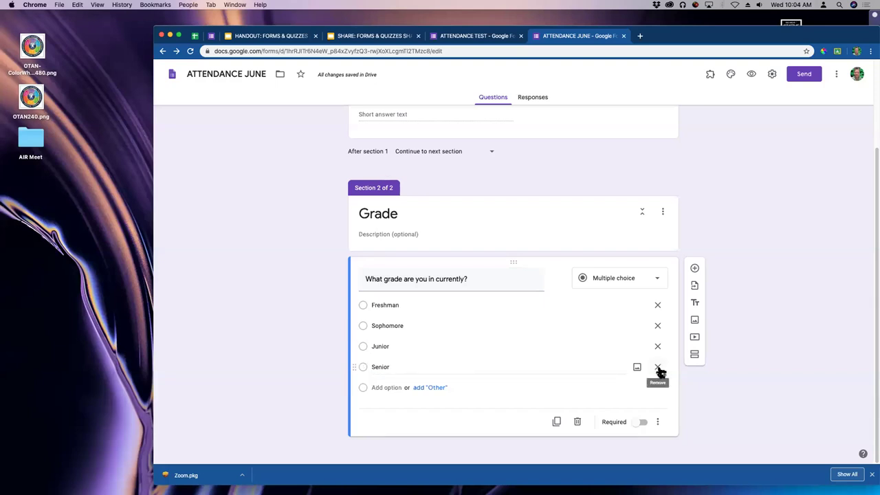
click(659, 305)
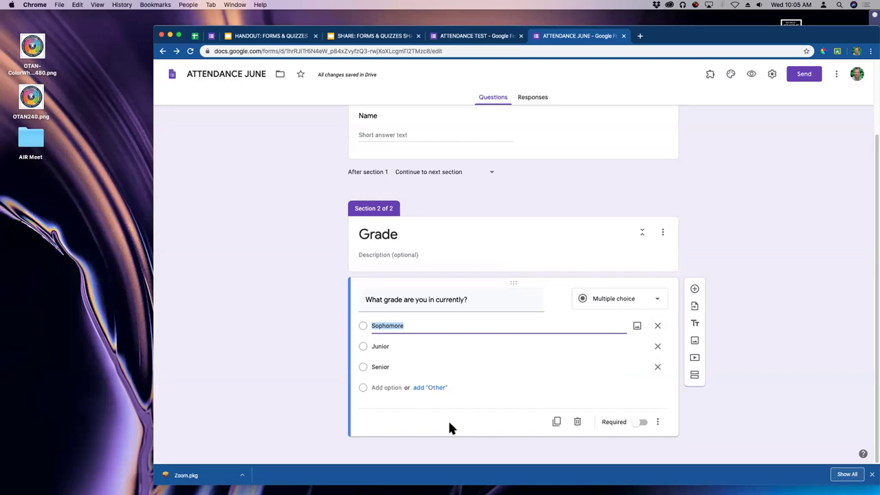
Preview the form as a respondent, moving from the Name page to Grade and back.
click(751, 74)
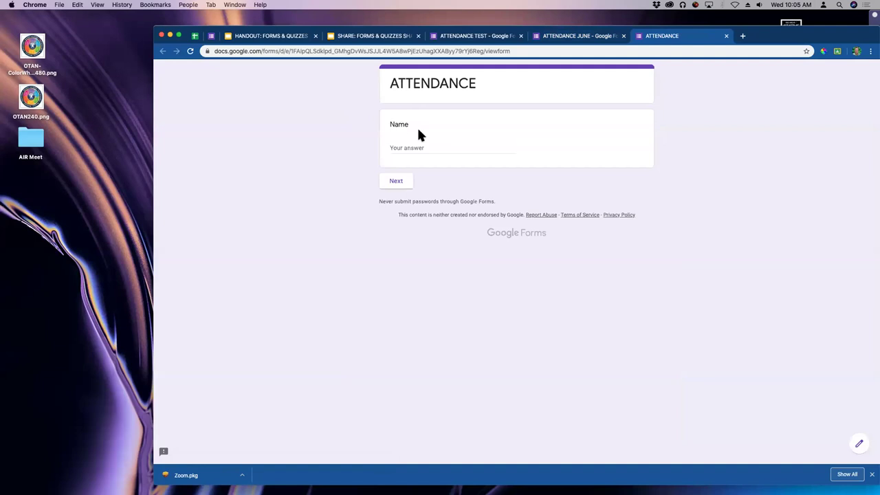
click(409, 147)
click(398, 180)
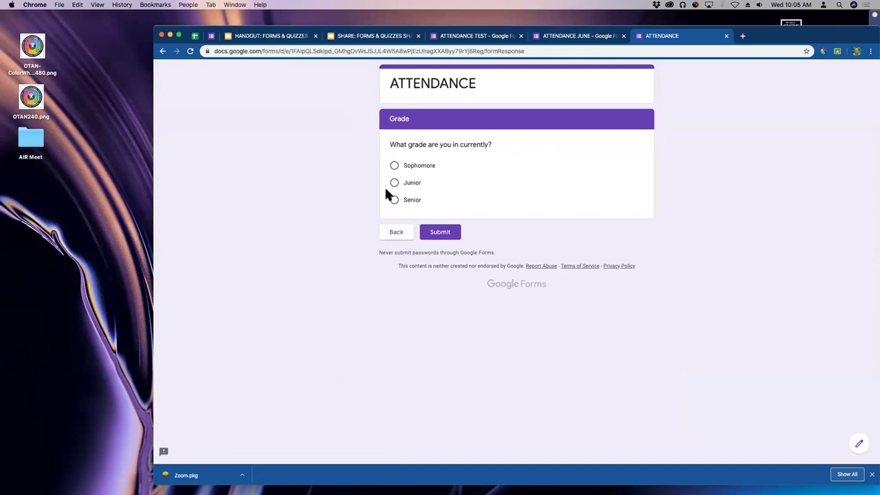
click(396, 232)
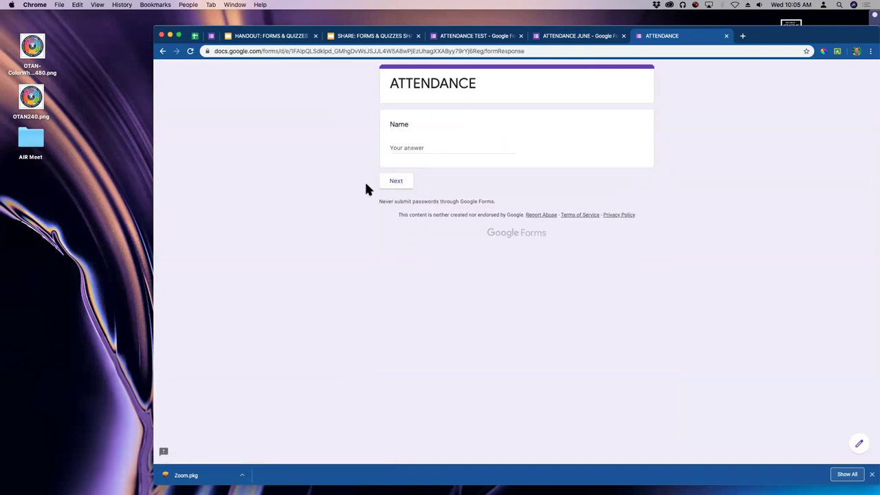
Shrink the browser window, close the preview, and switch to the FORMS & QUIZZES SHARE slides.
drag(759, 31, 743, 51)
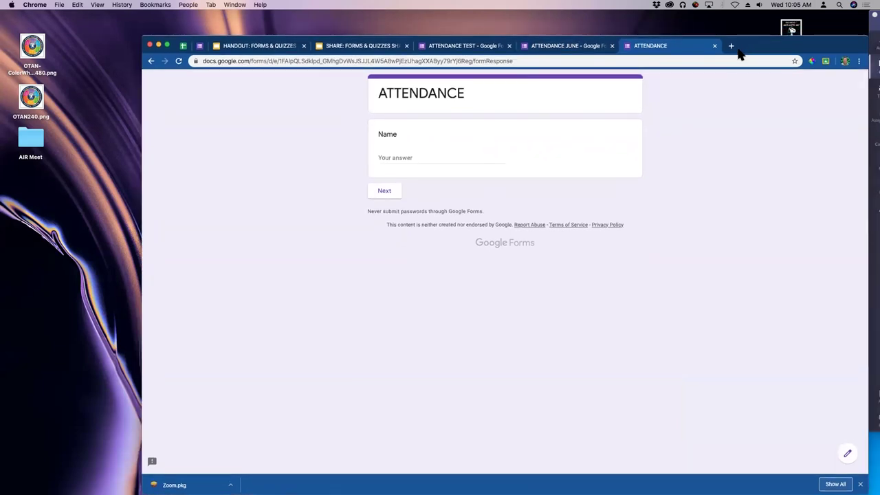
drag(868, 38, 773, 49)
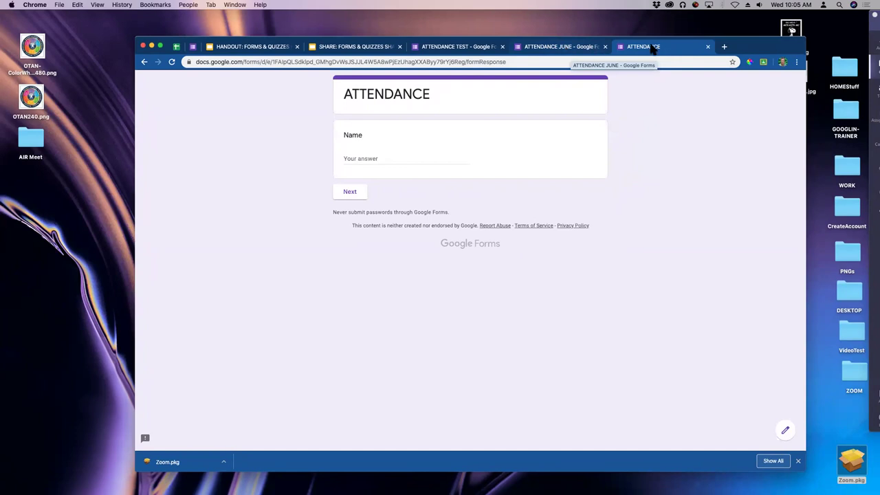
click(708, 47)
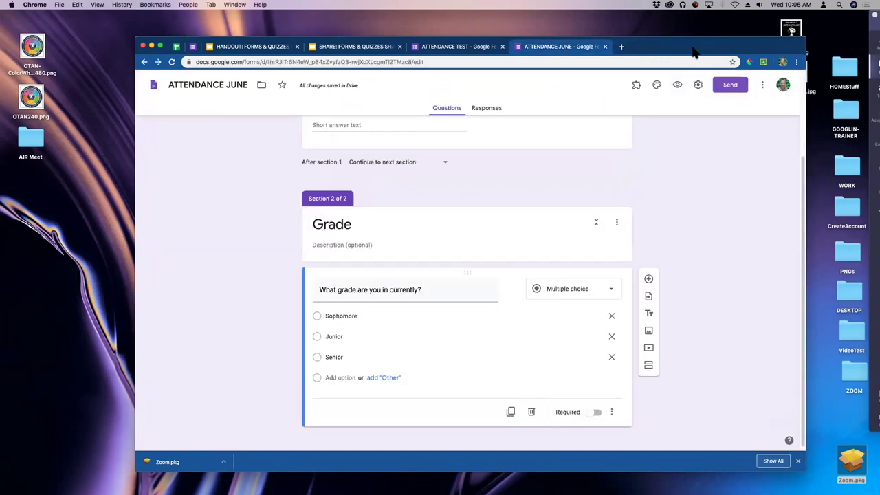
drag(692, 53, 713, 65)
click(385, 59)
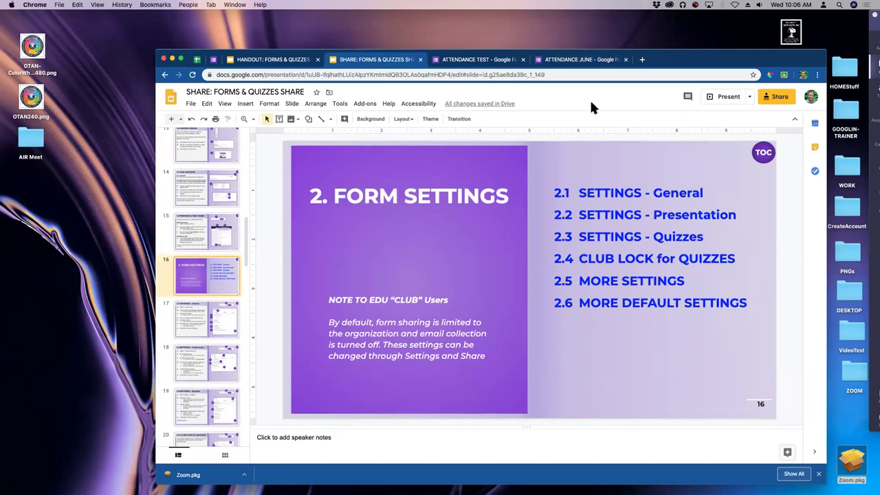
Bring up the ATTENDANCE TEST form's Questions view and its Settings.
click(472, 62)
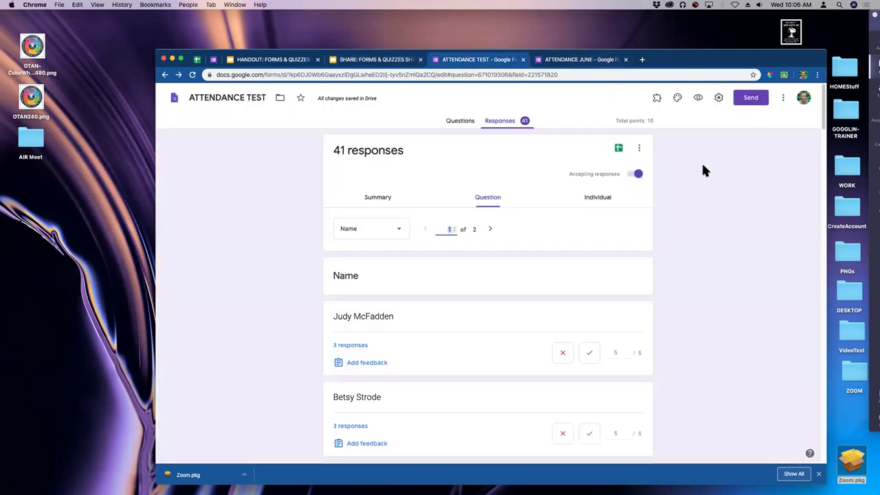
click(461, 120)
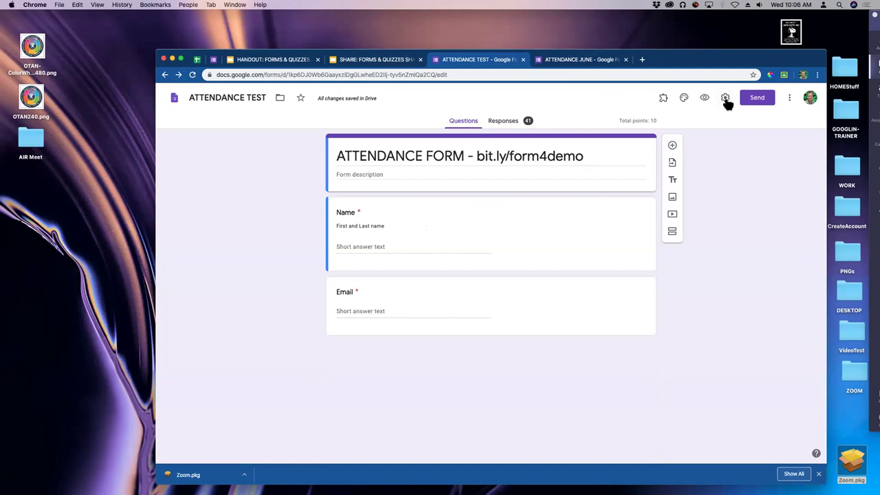
click(726, 100)
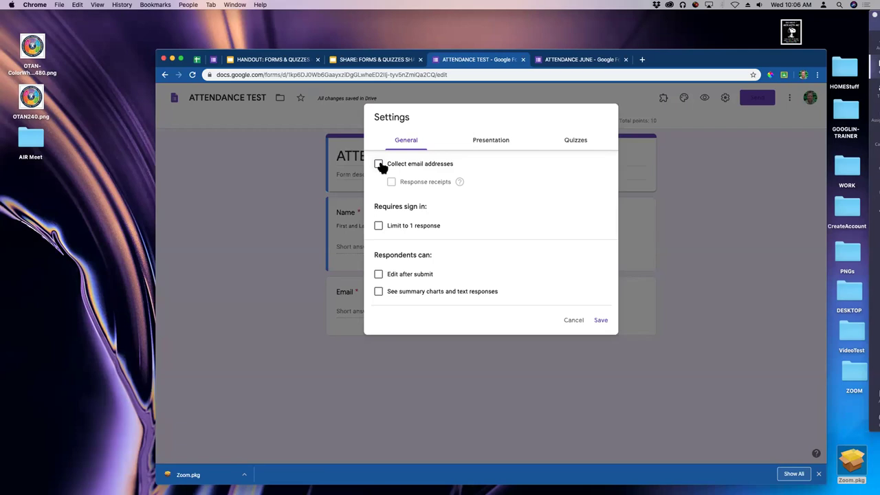
Try email collection with response receipts set to Always, then uncheck Collect email addresses.
click(379, 165)
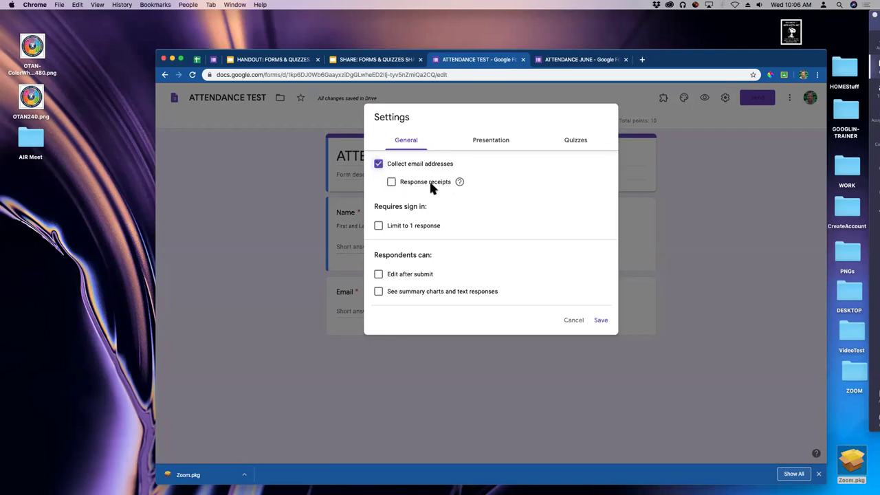
mouse_move(459, 181)
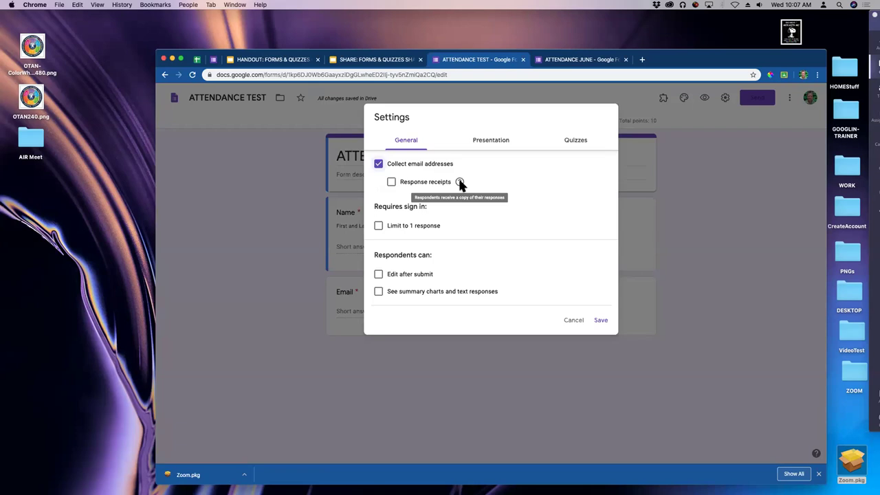
click(392, 182)
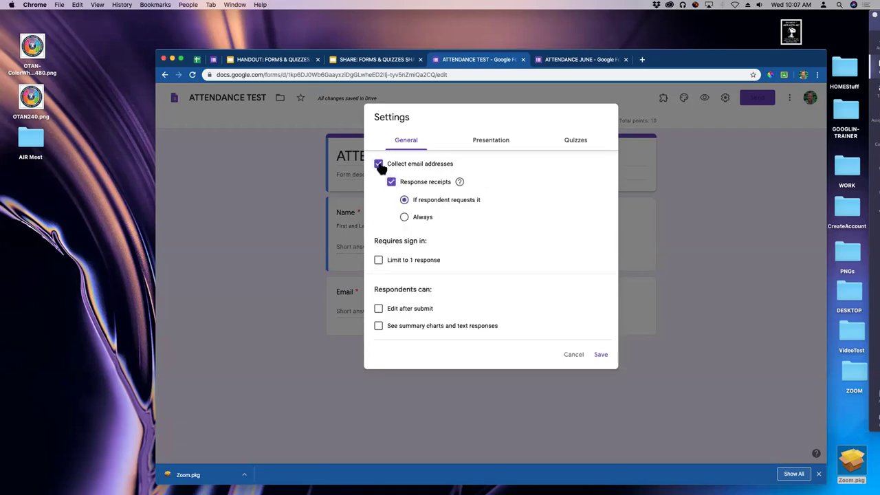
click(404, 217)
click(379, 165)
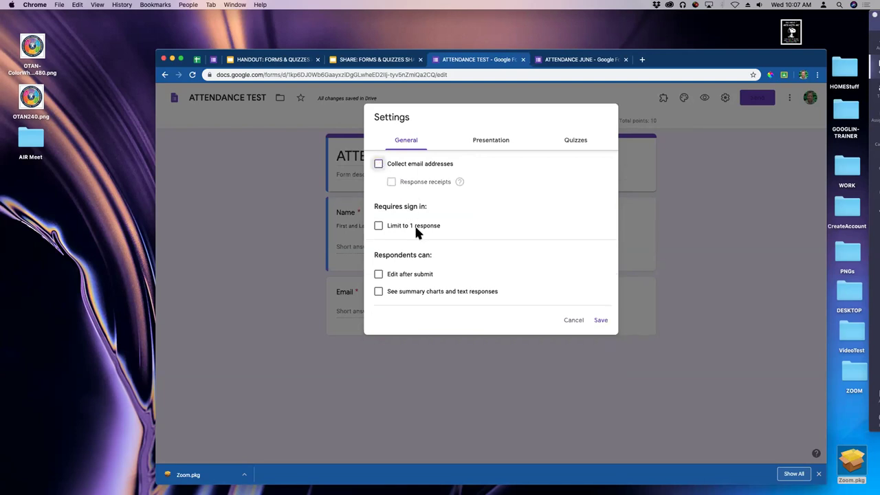
click(379, 227)
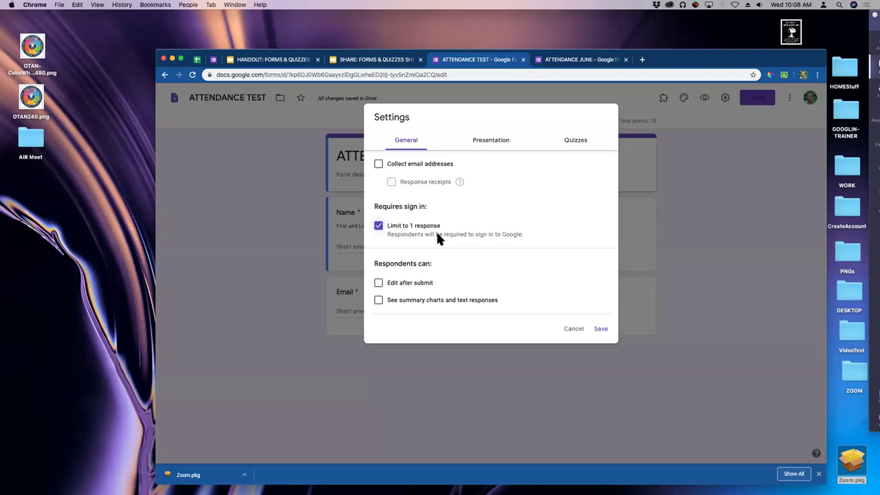
click(379, 227)
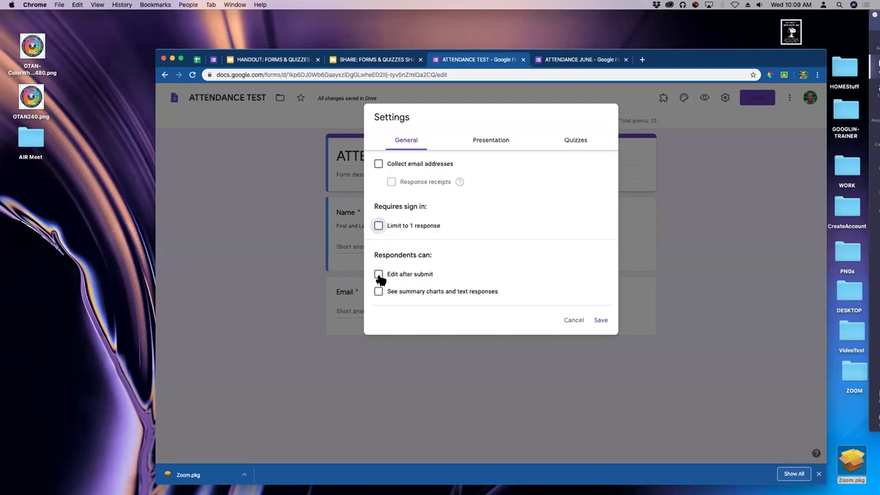
Toggle Edit after submit and See summary charts on then off, then view Presentation settings.
click(379, 274)
click(379, 275)
click(379, 292)
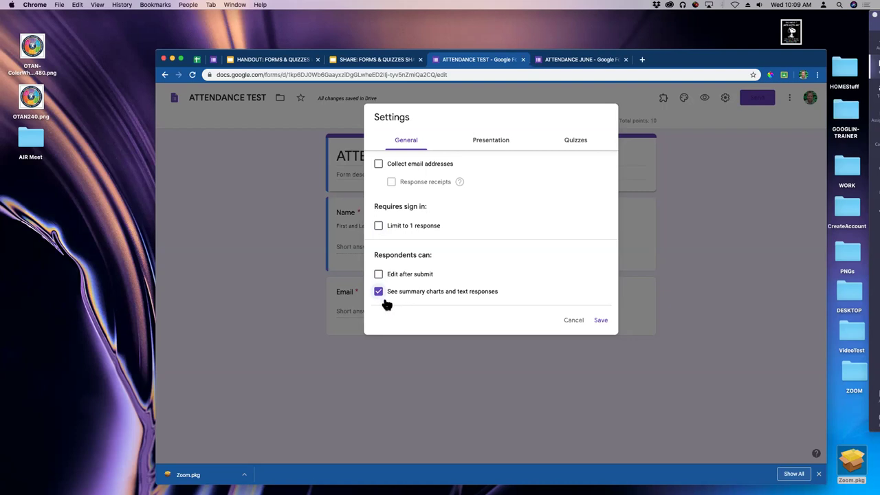
click(379, 292)
click(500, 143)
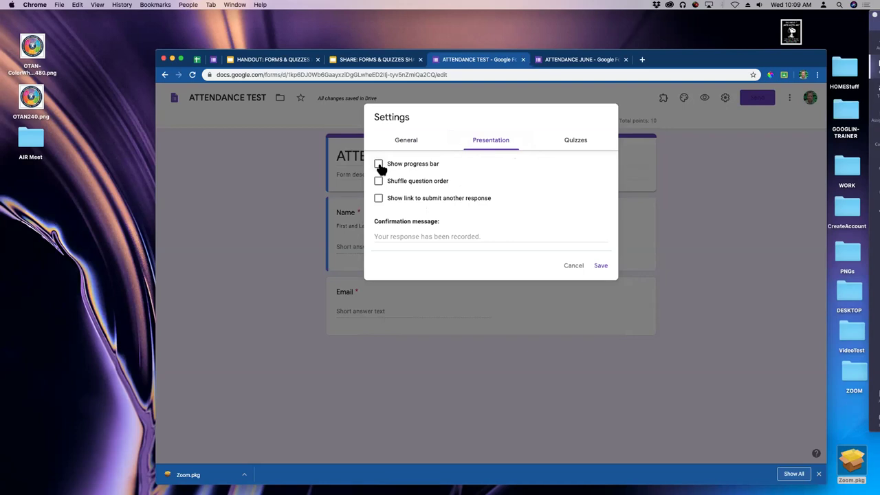
Toggle progress bar and question shuffling on and off, then enable the submit-another-response link.
click(379, 165)
click(379, 163)
click(379, 181)
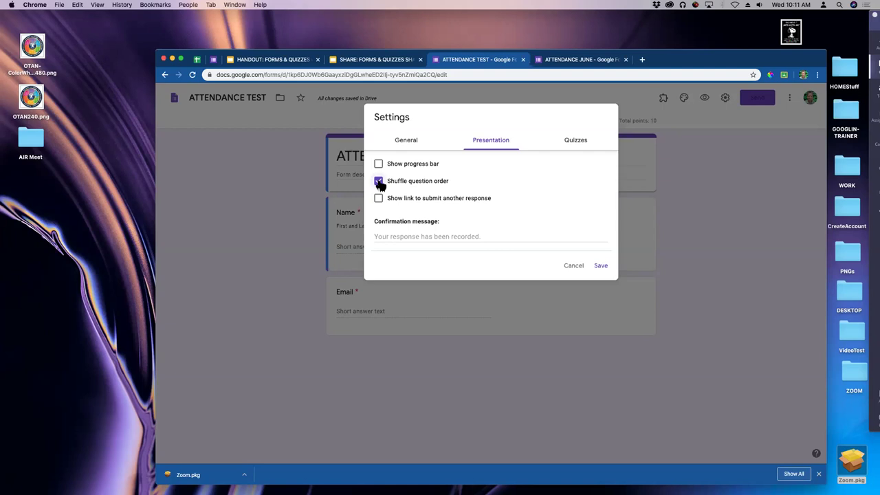
click(379, 182)
click(379, 198)
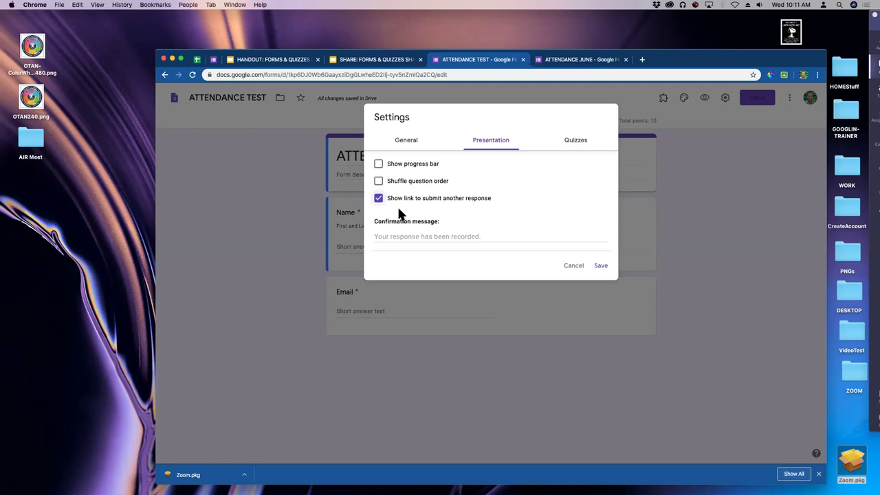
Set the confirmation message to 'YOU DONE GOOD!', review Quizzes, then cancel without saving.
click(396, 238)
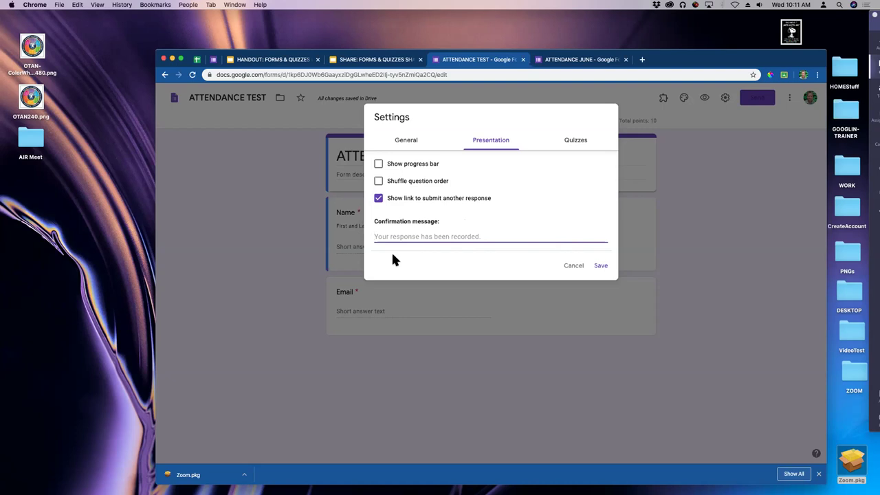
text(YOU DONE GOOD!)
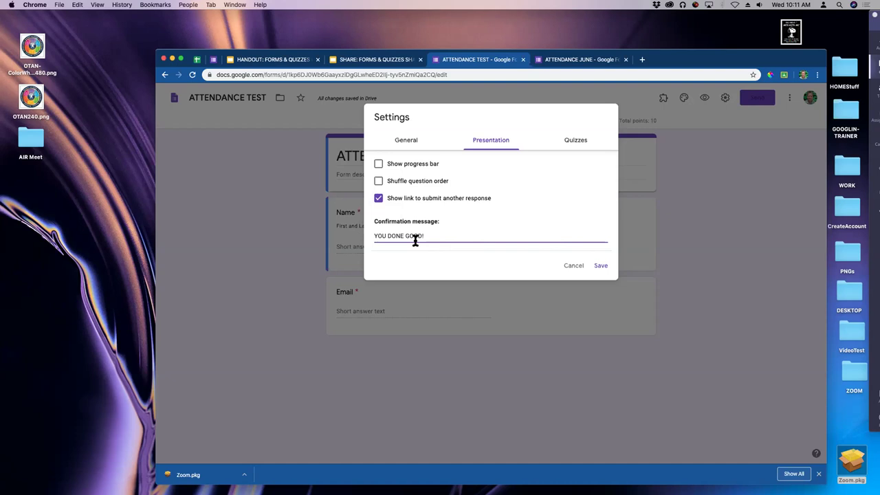
click(579, 141)
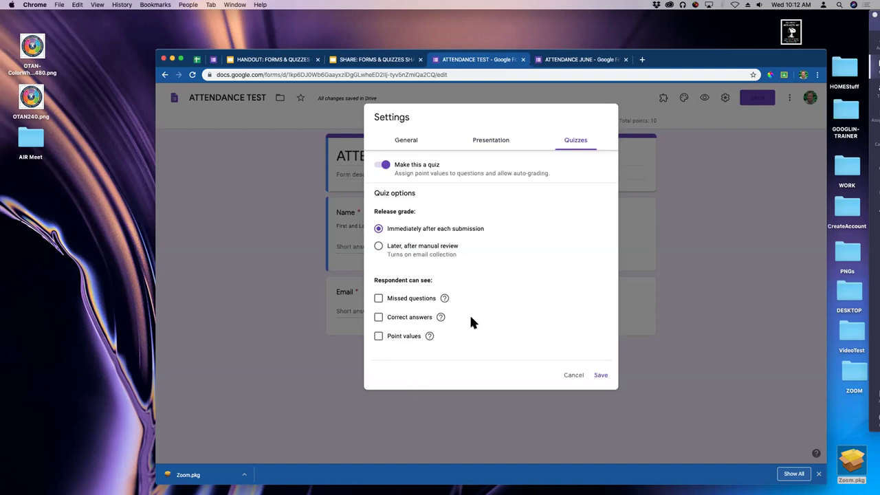
click(574, 376)
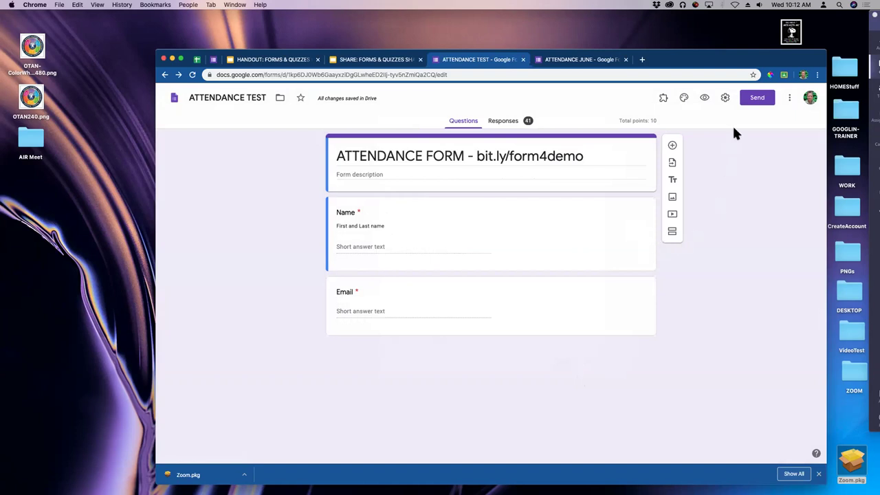
Review the Send form options, close them, and preview the live form in a new tab.
click(758, 101)
click(759, 99)
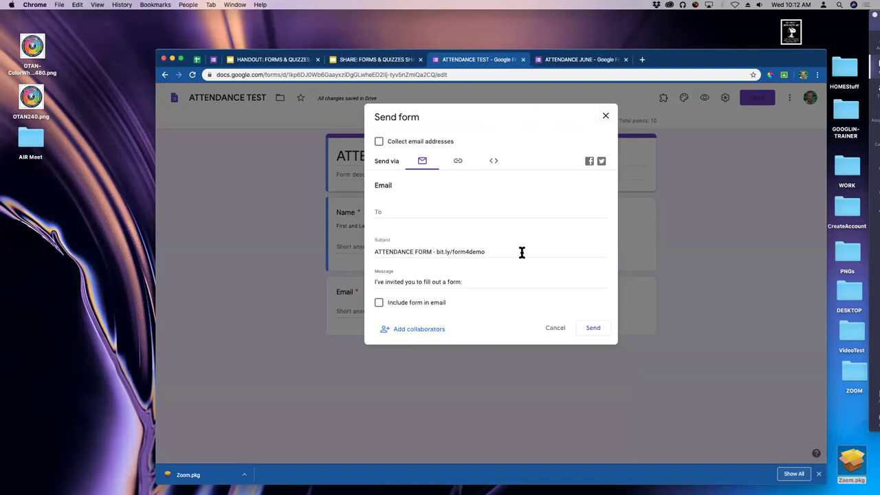
click(606, 117)
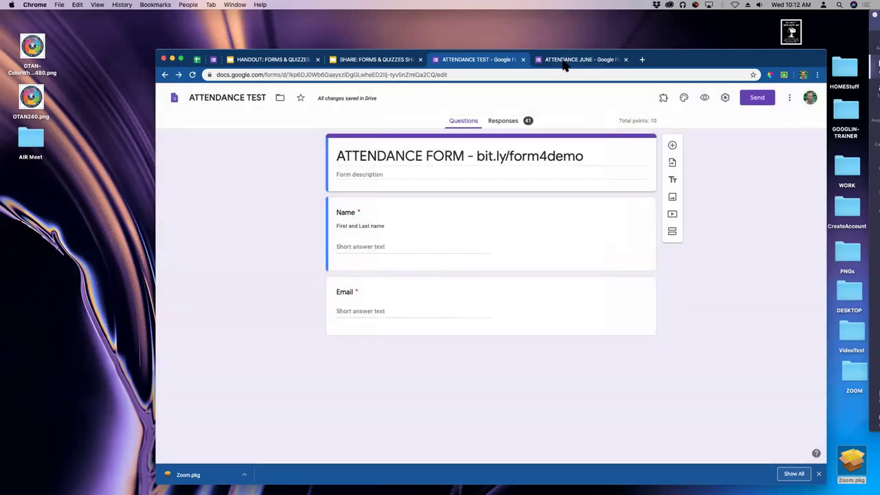
click(705, 98)
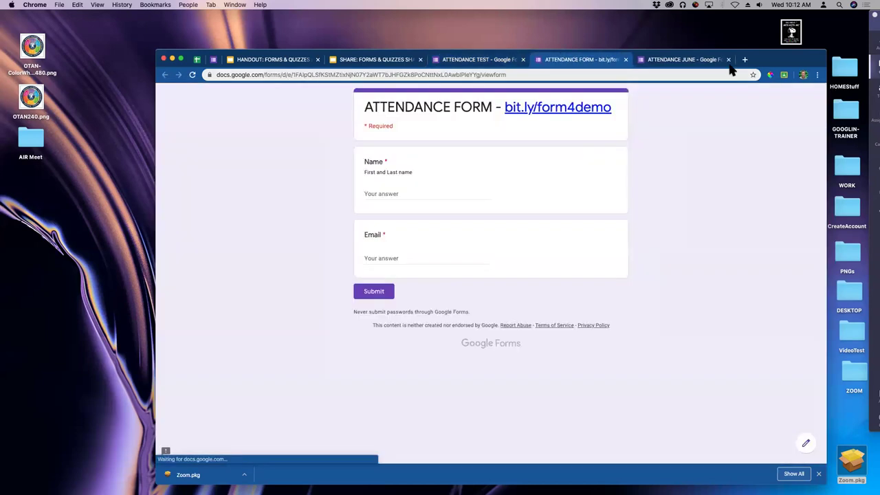
Close the preview tab, dismiss the account panel, and start a blank browser tab.
click(545, 75)
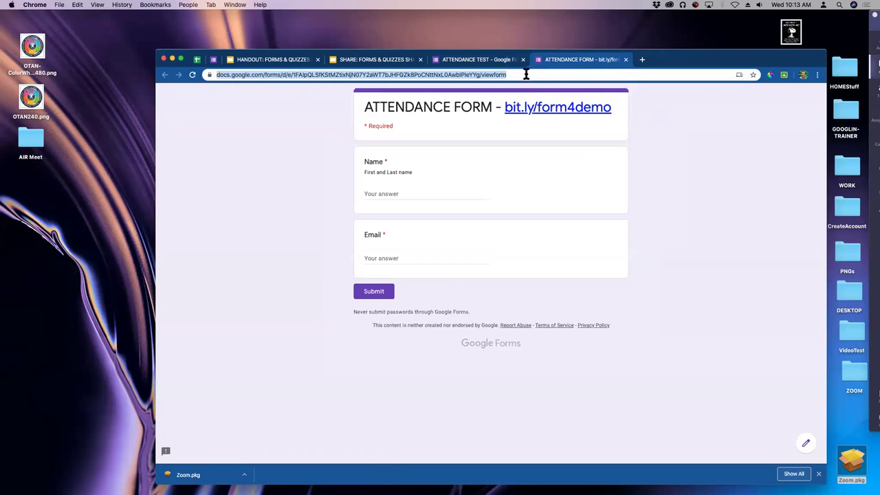
click(626, 60)
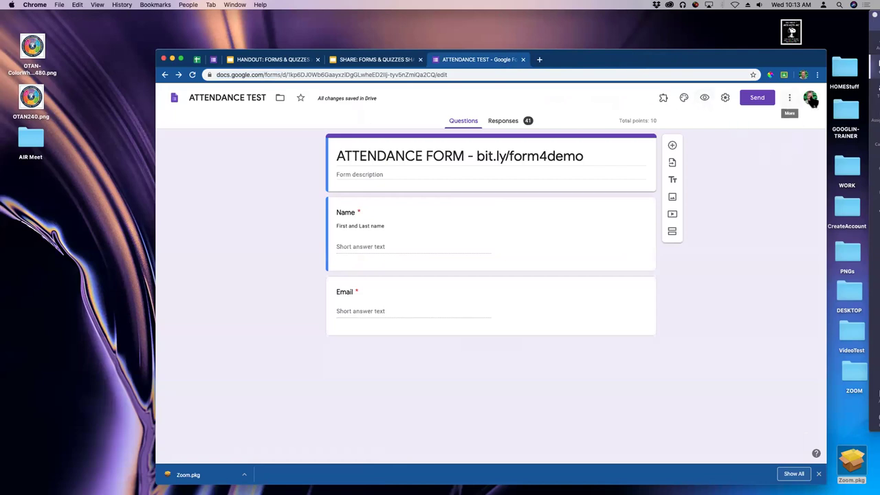
click(811, 98)
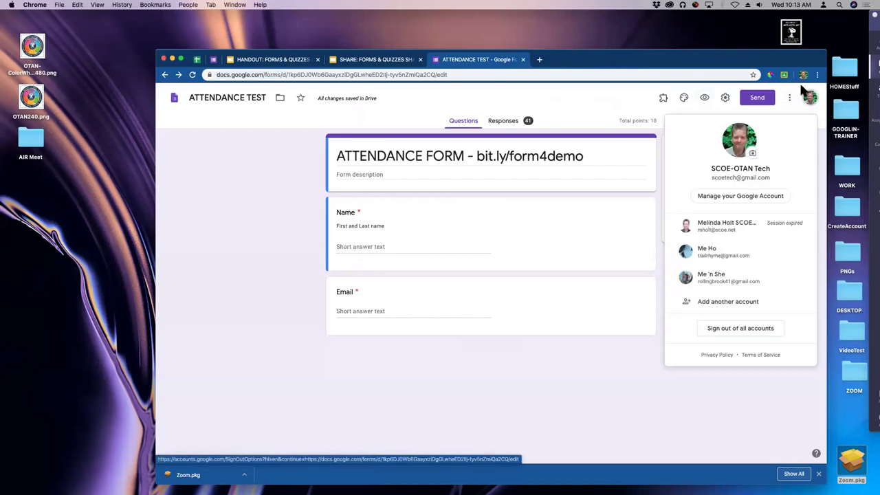
click(807, 96)
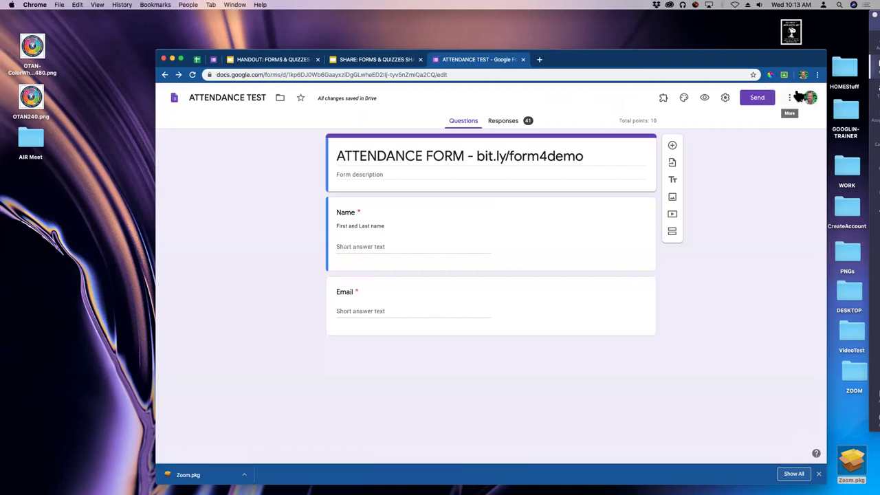
click(539, 60)
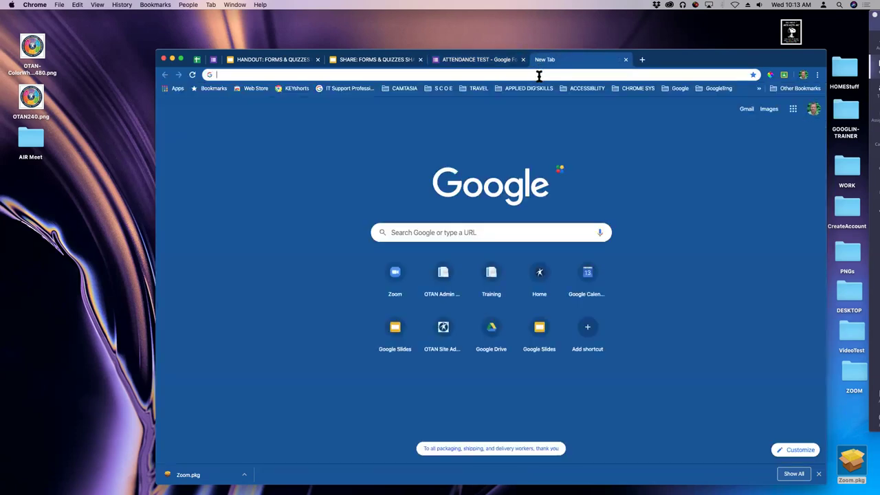
Load forms.google.com in the new Chrome tab.
click(540, 75)
key(Escape)
text(forms.google.com)
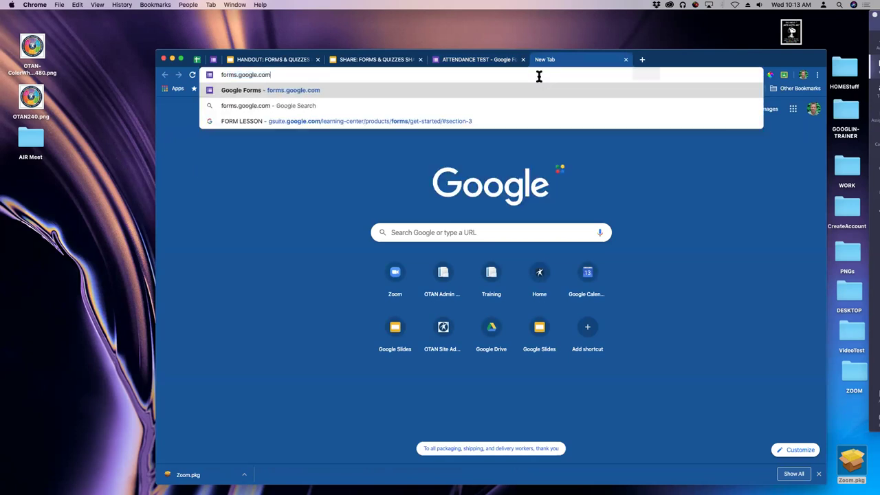
key(Return)
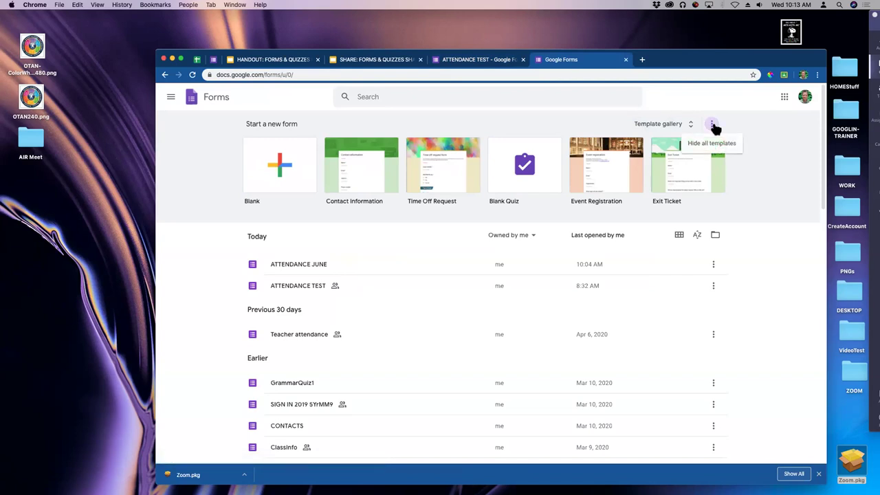
Browse the full template gallery, then go back to the Forms home page.
click(657, 125)
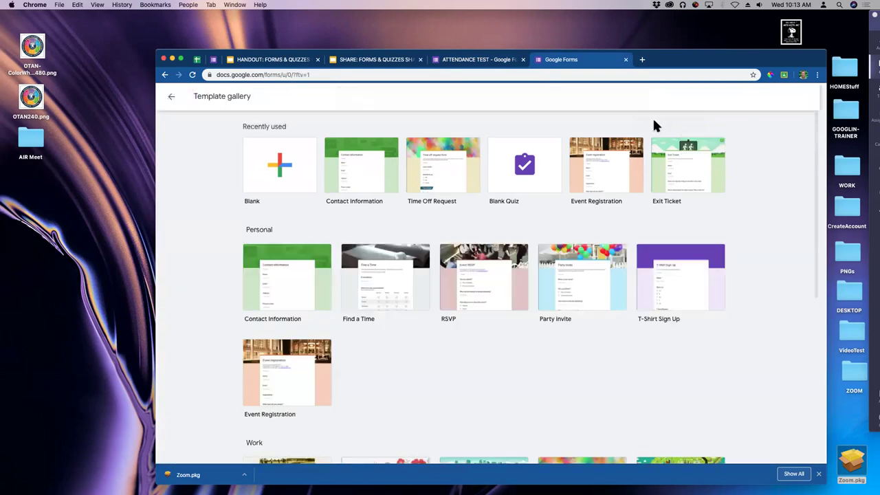
scroll(673, 189, down, 5)
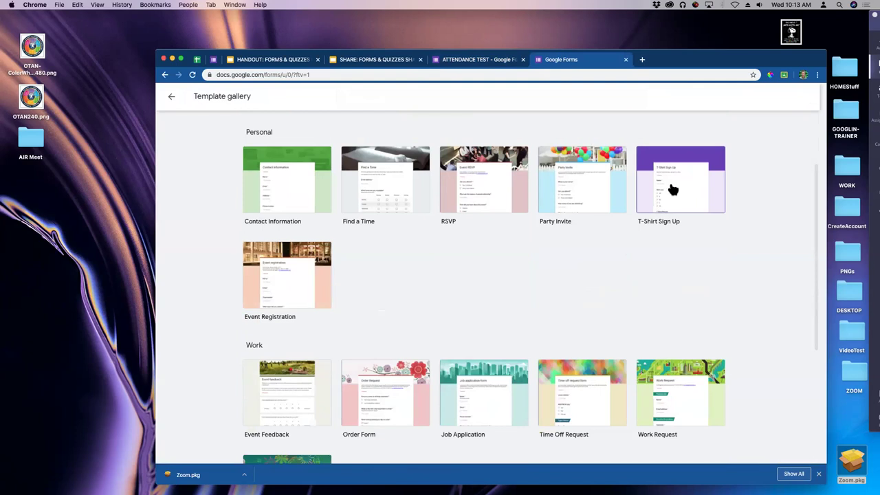
scroll(671, 189, down, 3)
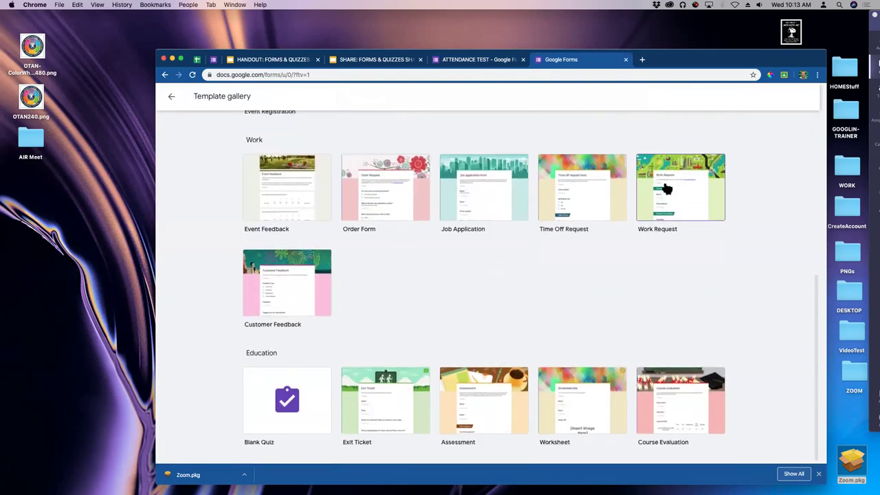
scroll(667, 189, up, 3)
scroll(667, 189, up, 5)
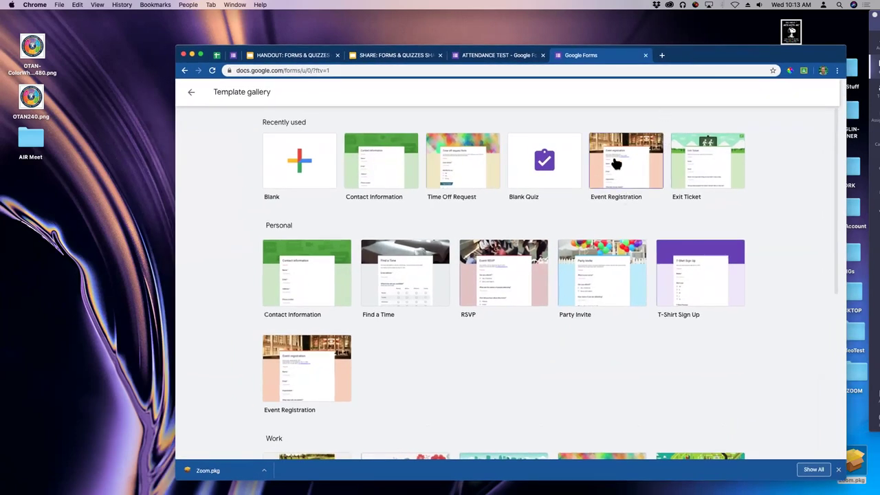
click(190, 95)
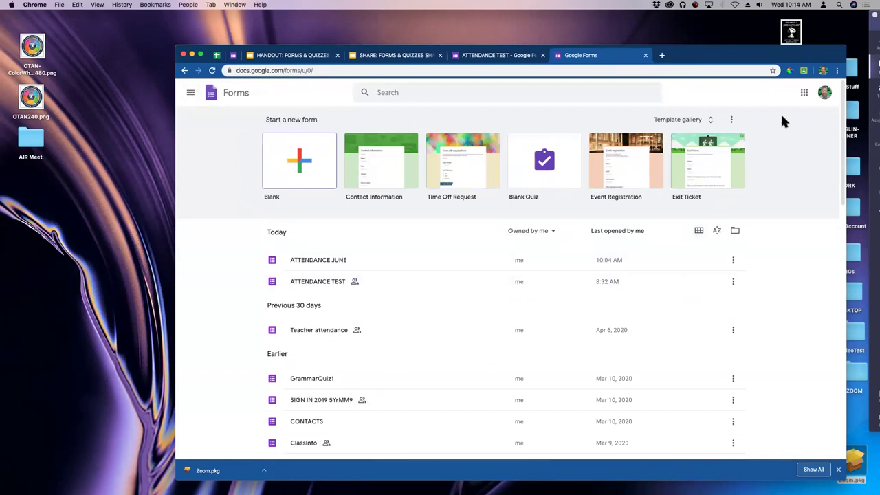
Switch to the second work account, sign in with its password, and open DELETE TEST.
click(828, 96)
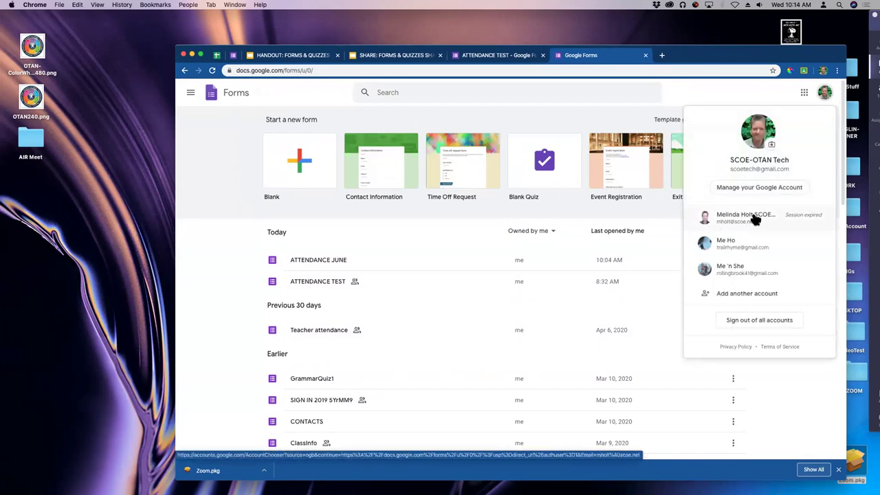
click(754, 216)
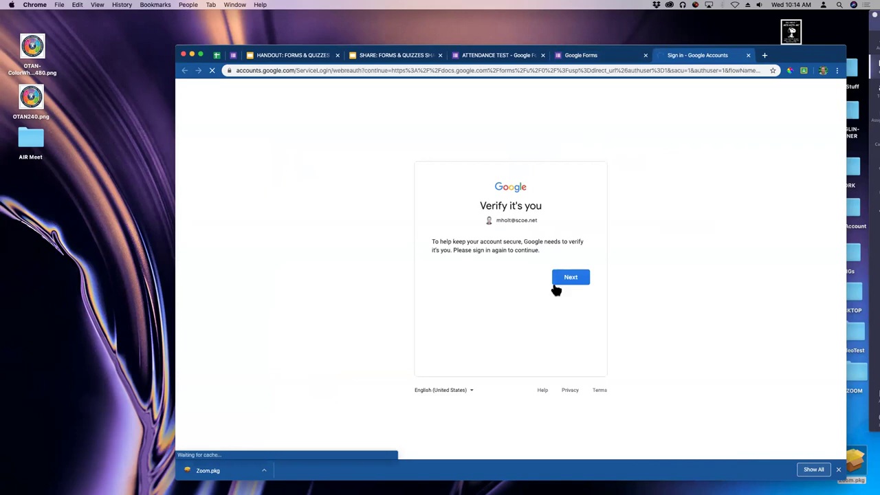
click(577, 278)
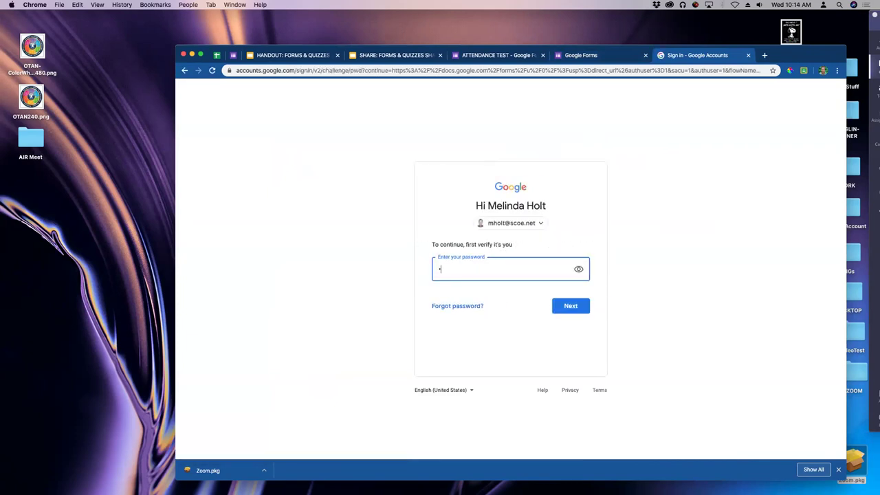
key(super+v)
key(Return)
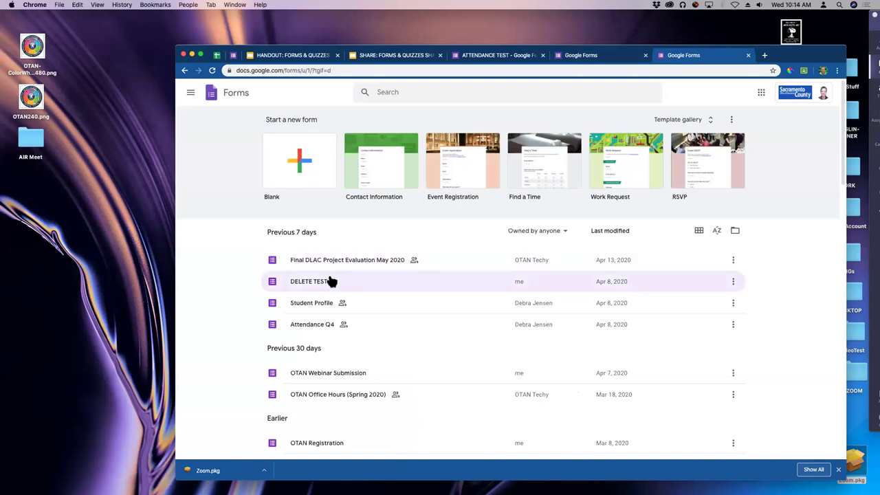
click(314, 283)
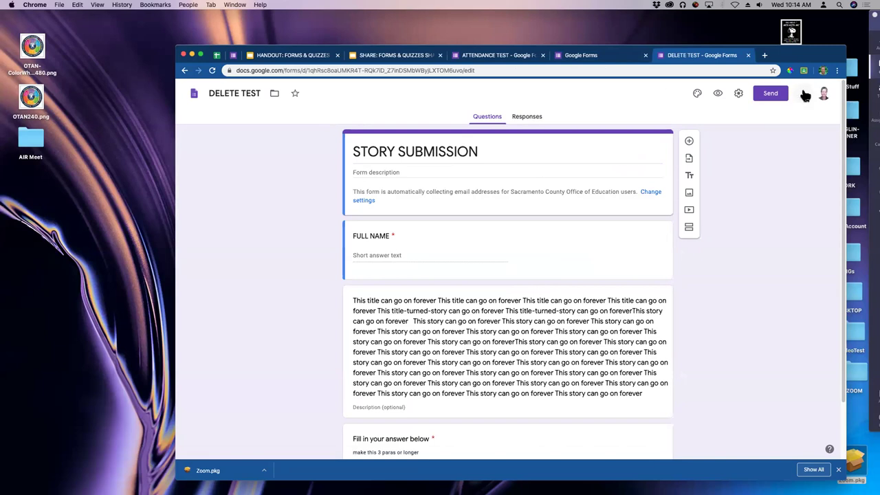
Open the Send form options for the DELETE TEST form.
click(803, 93)
click(770, 93)
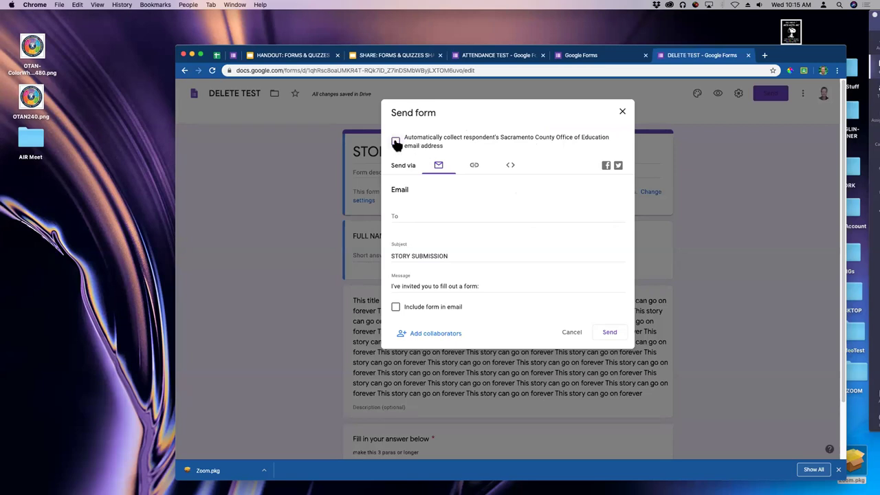
Check the email, Link and Embed HTML send options, then close the Send dialog.
click(610, 334)
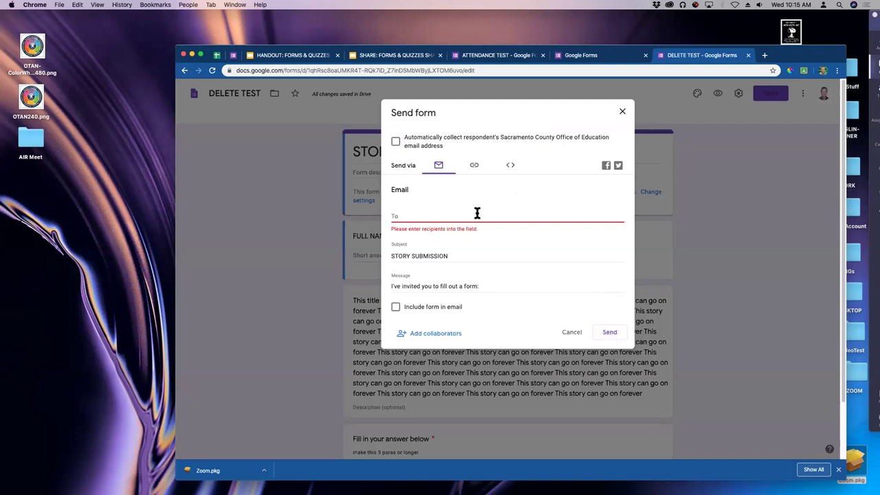
click(574, 335)
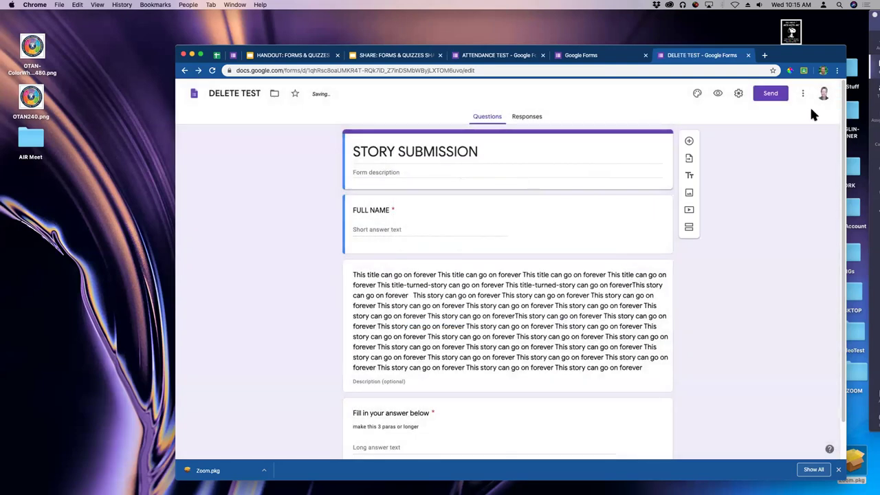
click(771, 94)
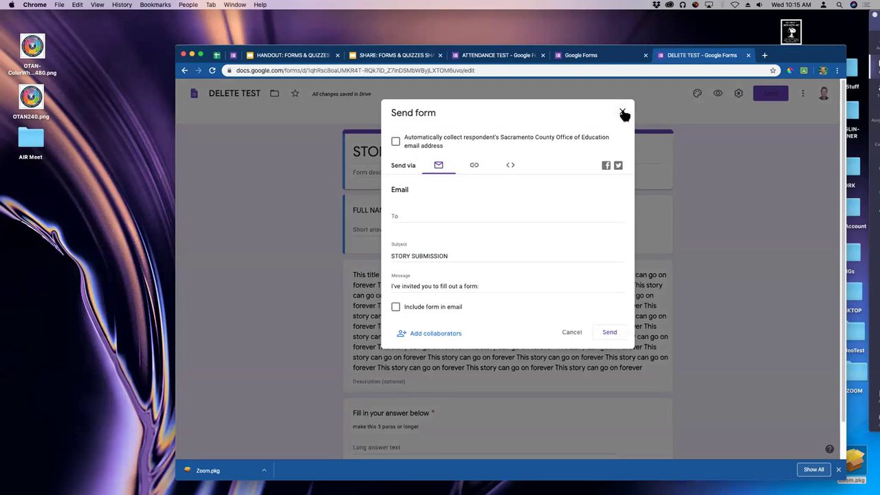
click(475, 166)
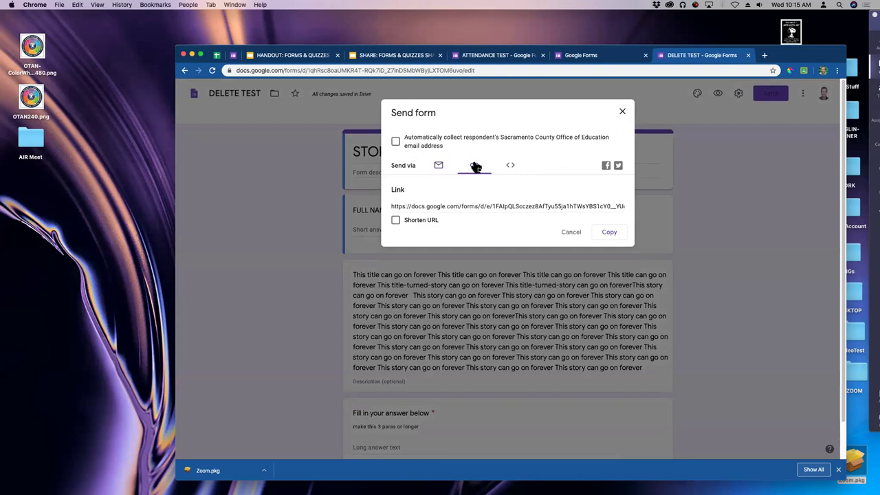
click(511, 165)
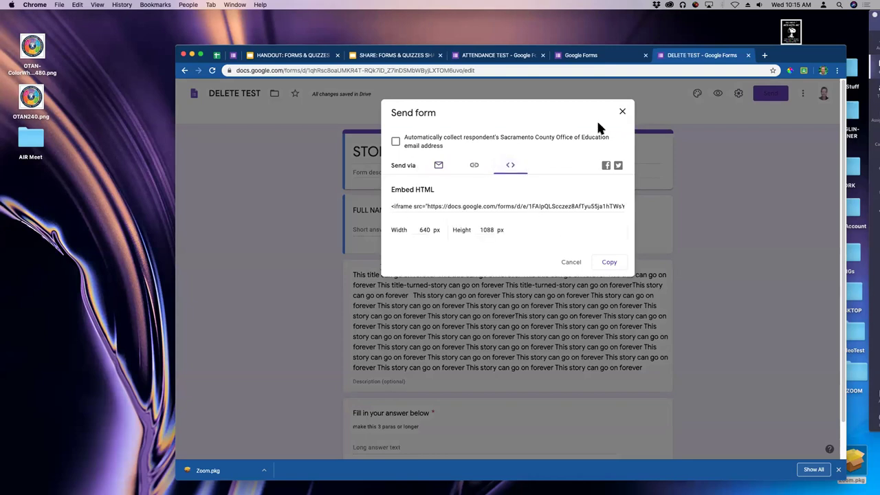
click(623, 112)
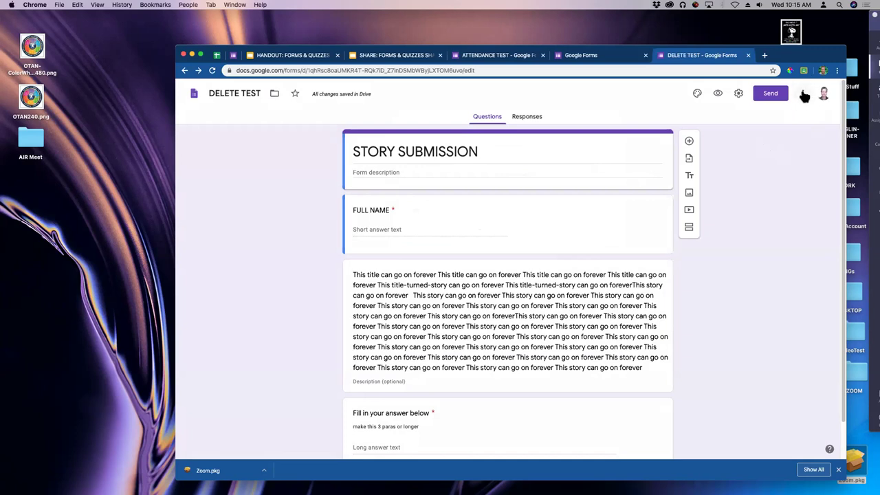
click(804, 95)
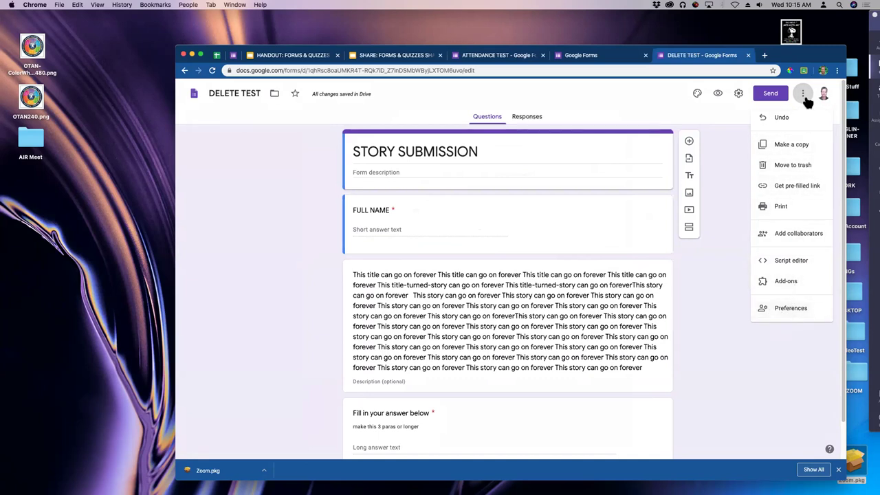
click(784, 310)
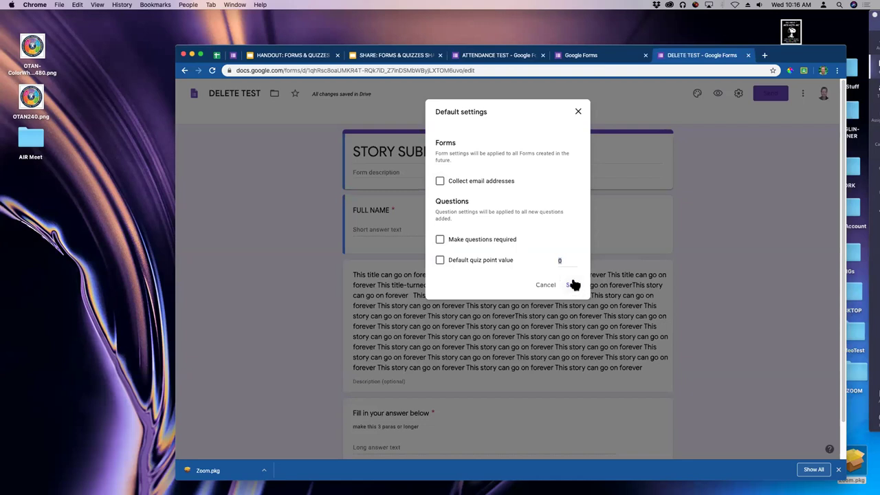
click(546, 286)
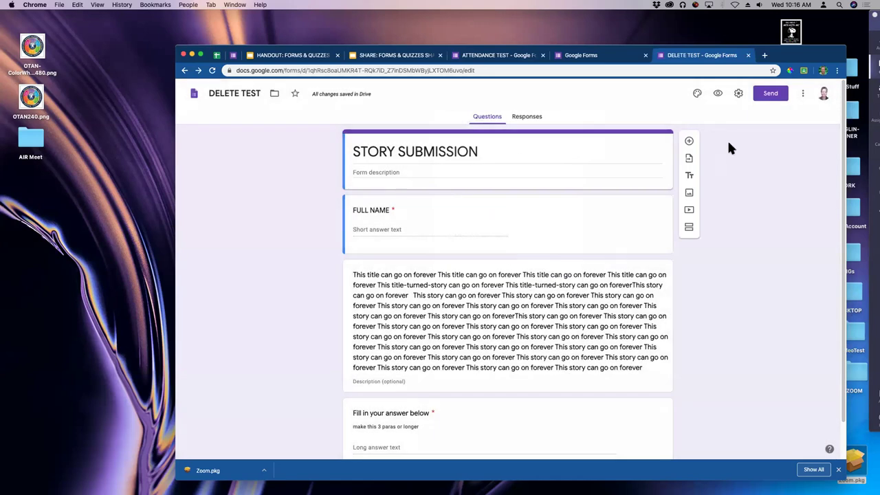
click(803, 95)
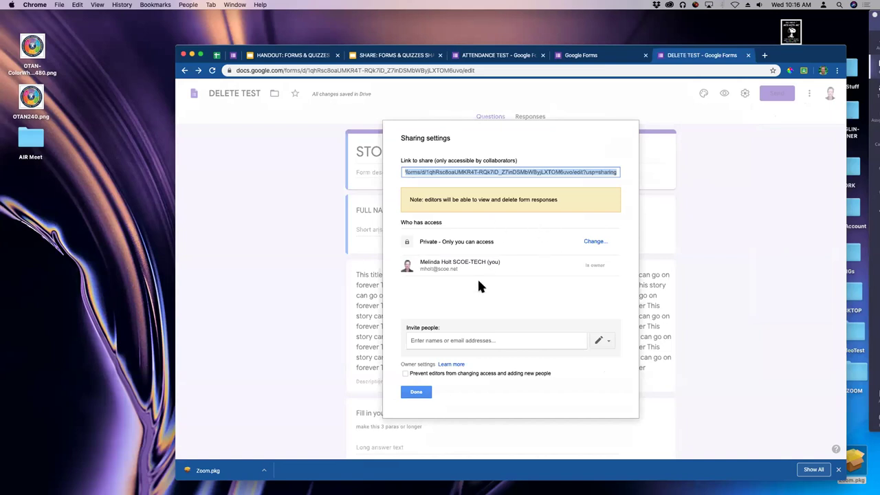
Open the link sharing options under Who has access.
click(594, 242)
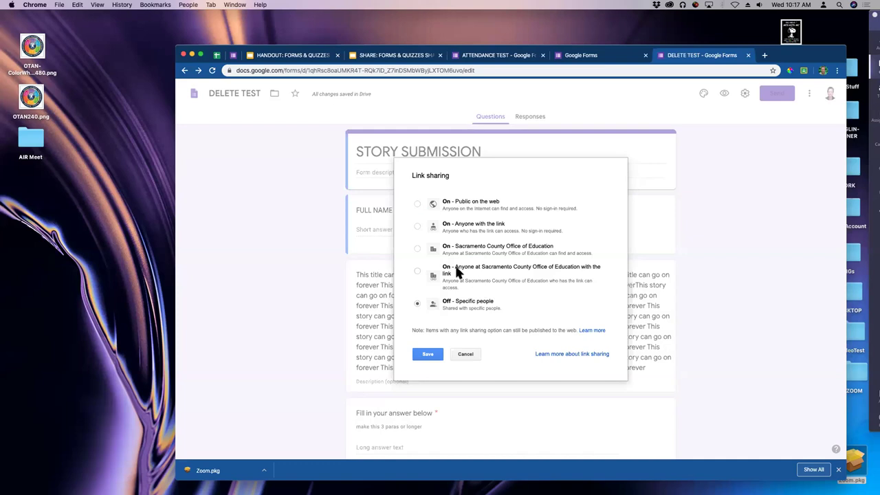
Try Sacramento County sharing, then save link sharing as Off – Specific people and close.
click(417, 249)
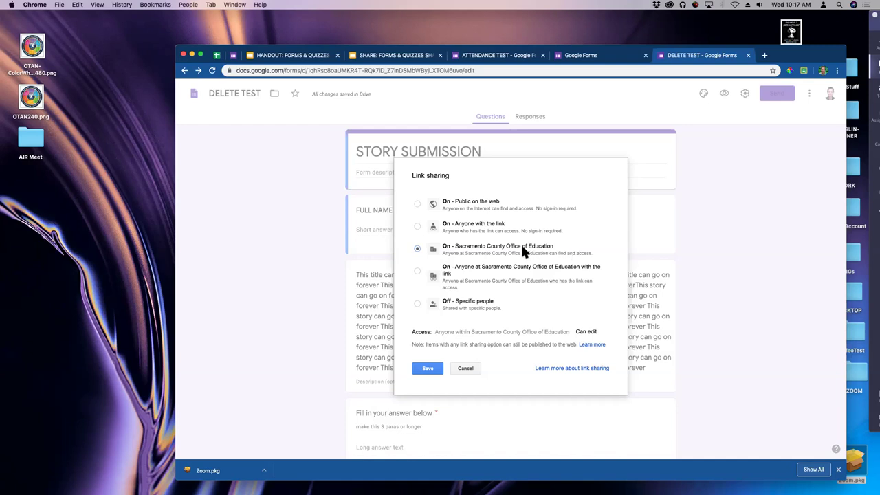
click(427, 369)
click(417, 305)
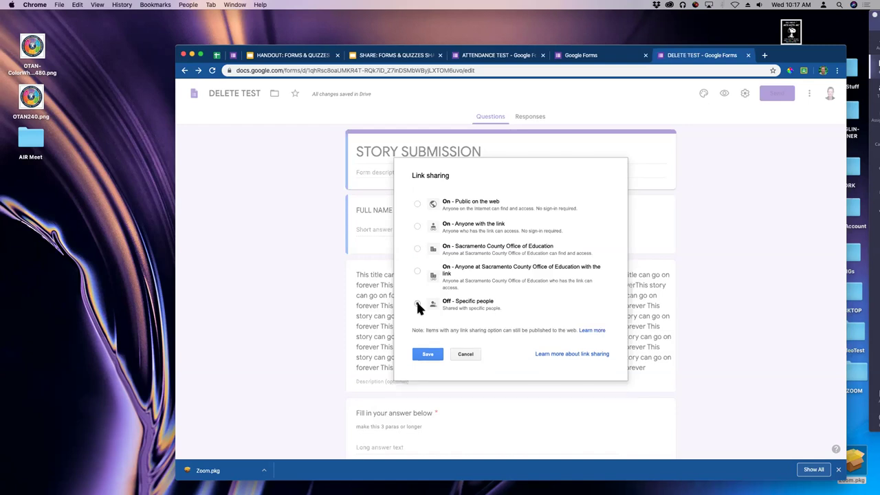
click(427, 355)
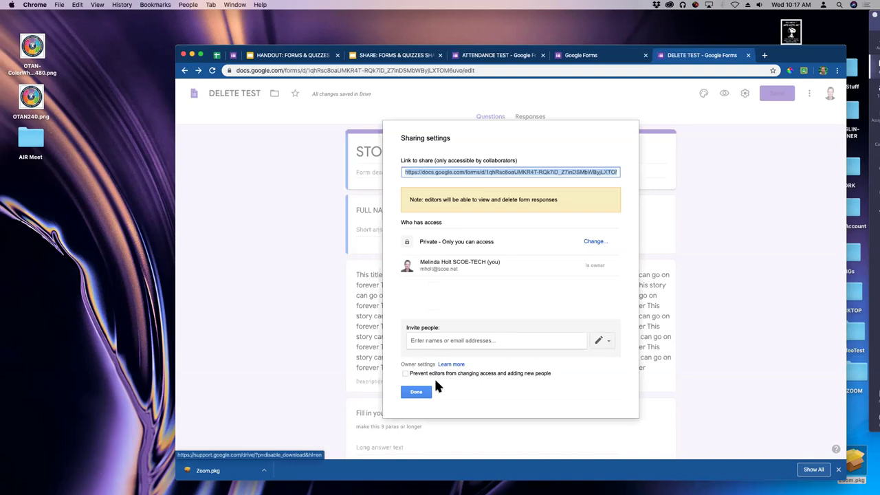
click(415, 396)
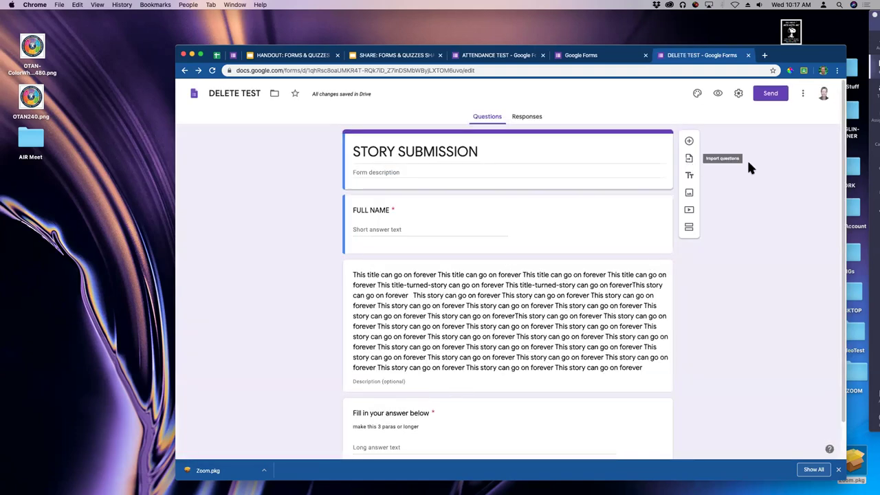
click(803, 95)
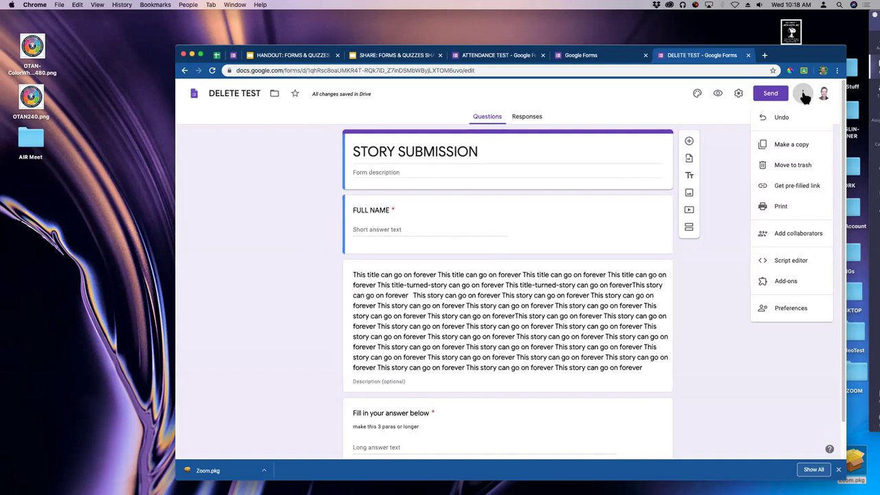
click(745, 102)
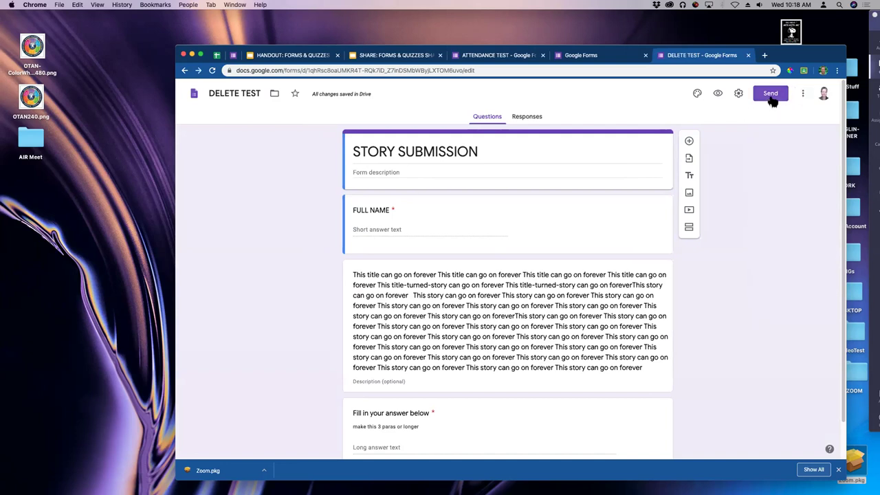
click(771, 95)
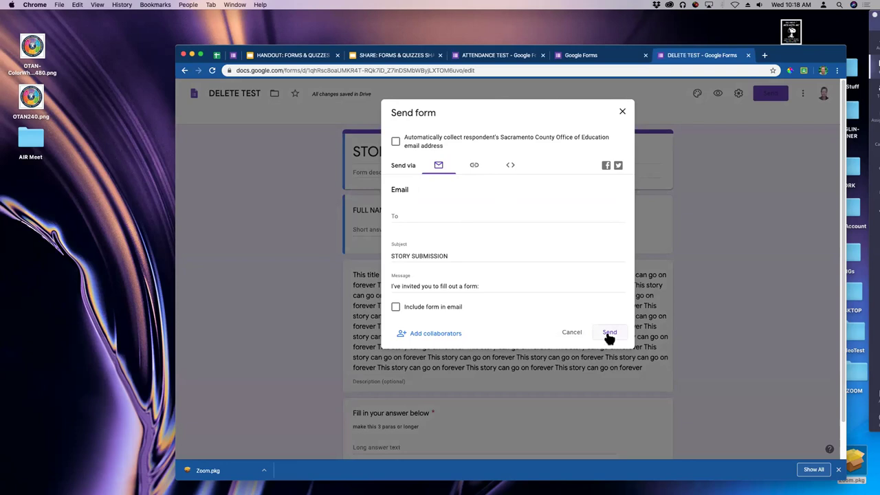
click(572, 333)
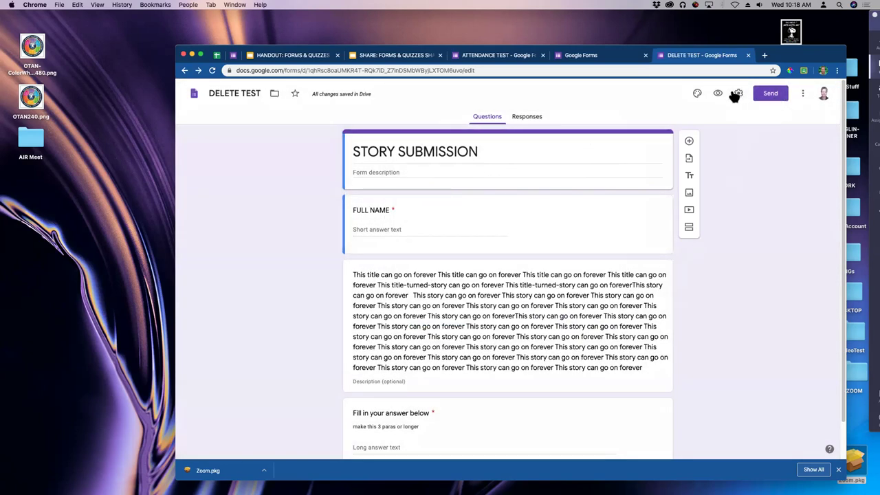
click(718, 95)
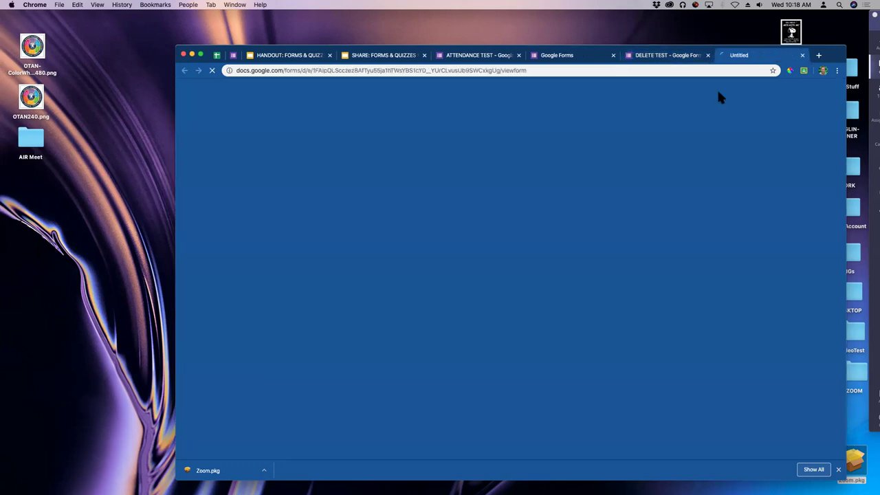
click(539, 70)
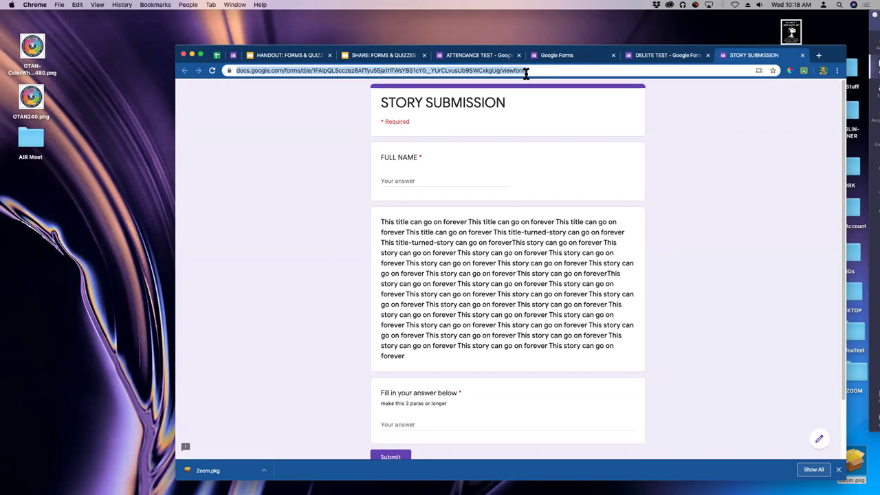
click(722, 100)
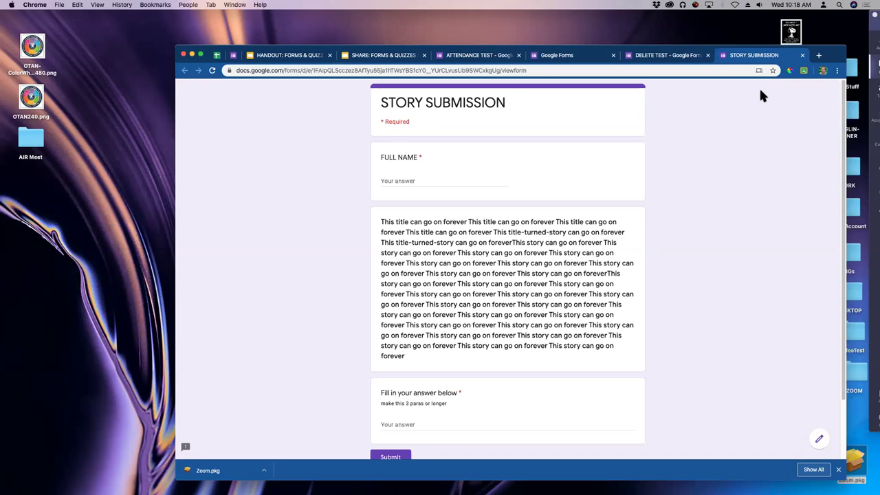
click(802, 55)
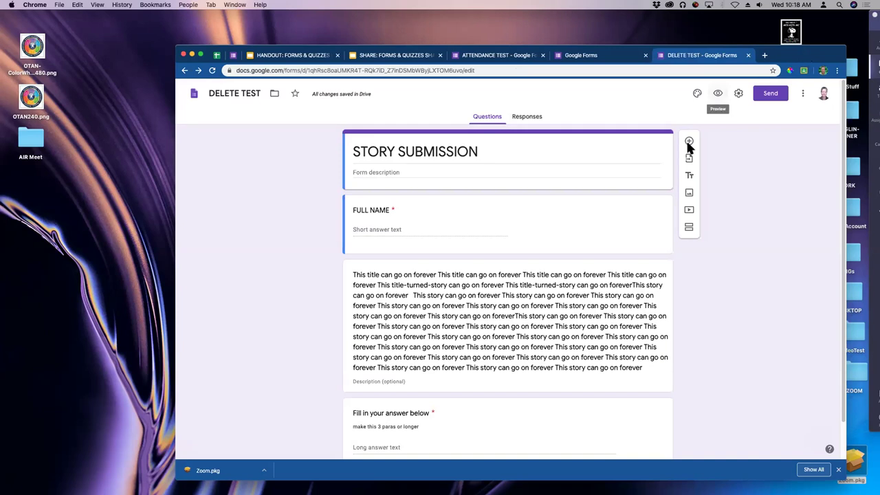
Insert the YouTube video 'GED Essay-- Tips, Tools, and What to Expect' found via 'ged paragraph'.
scroll(560, 259, down, 1)
scroll(561, 259, down, 2)
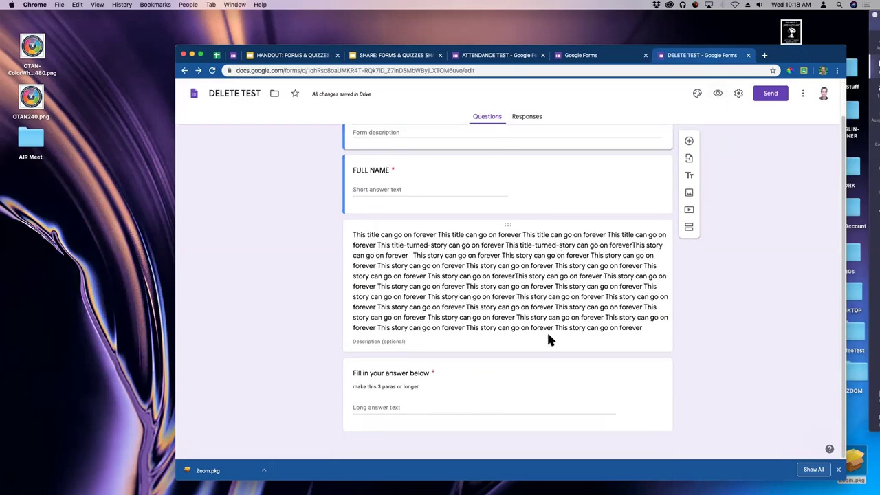
click(690, 210)
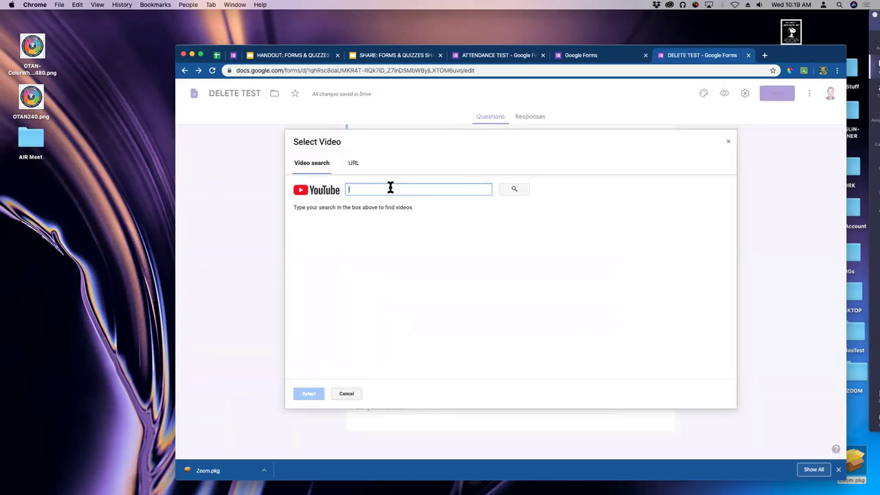
text(ged paragraph)
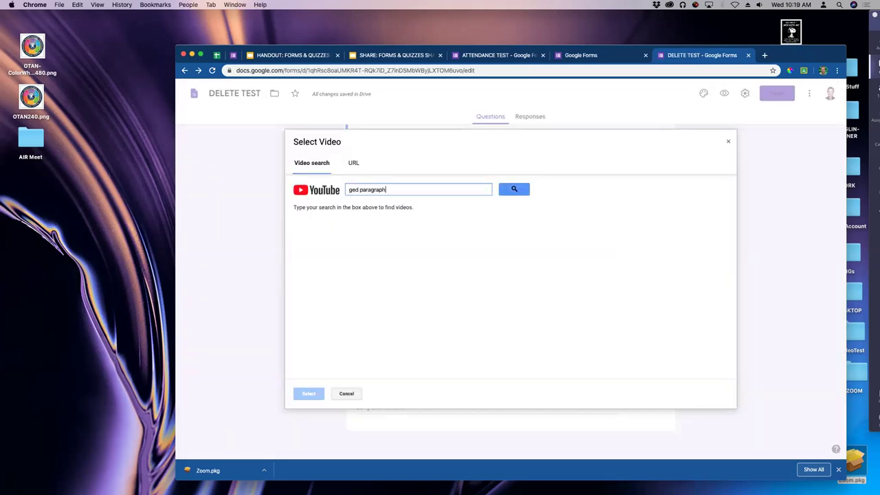
key(Return)
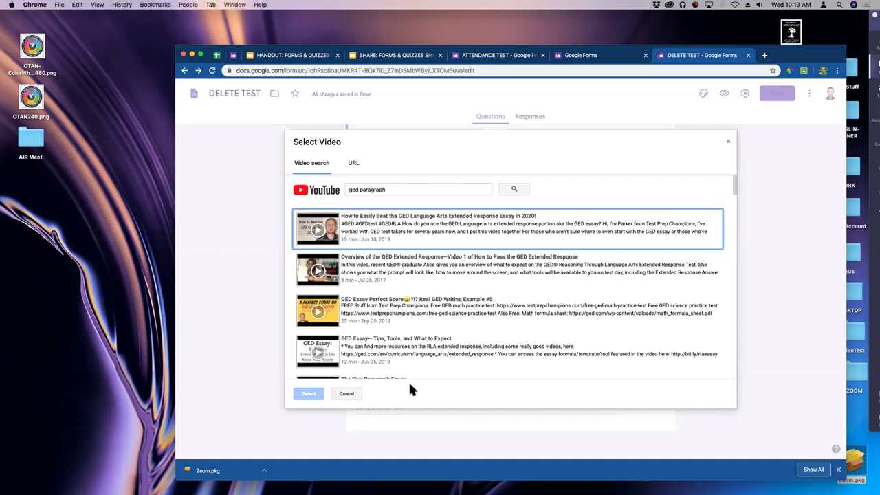
click(376, 354)
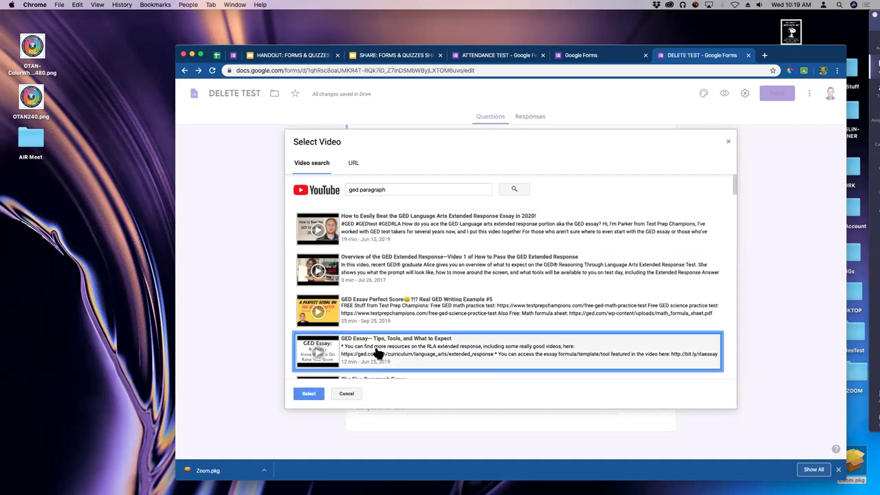
click(309, 394)
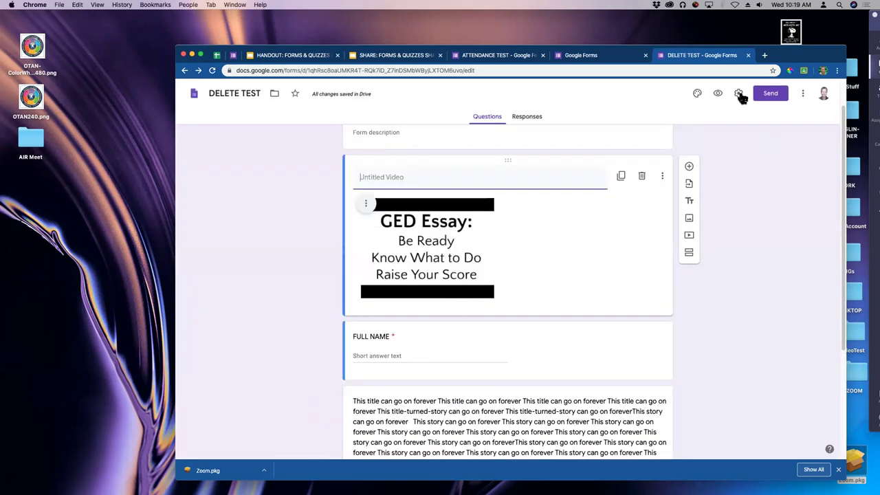
Preview the form and play then pause the GED Essay video.
click(718, 95)
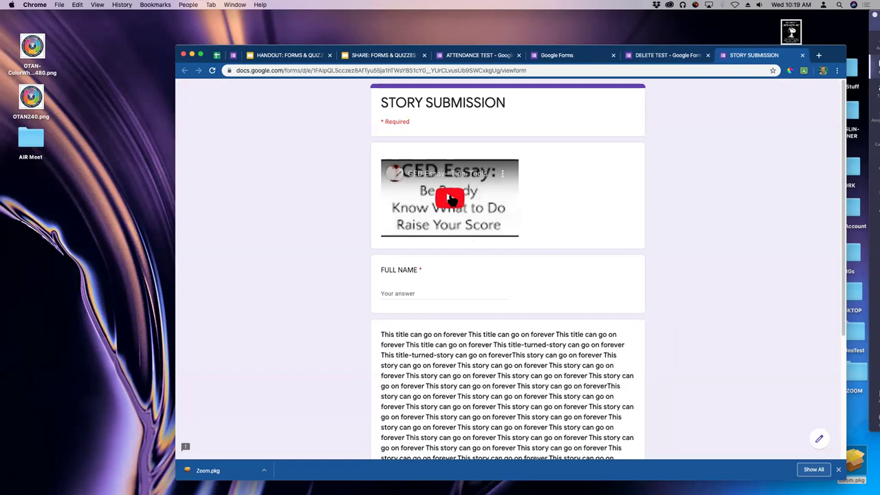
click(507, 234)
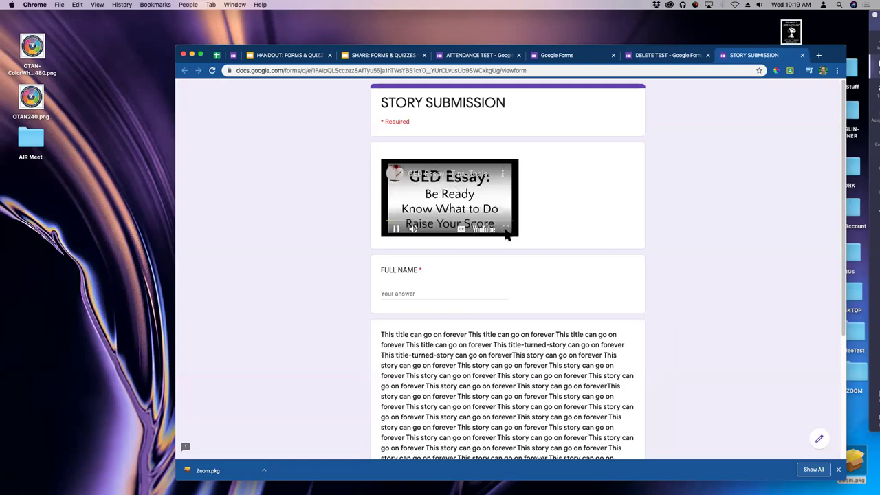
click(397, 231)
click(803, 55)
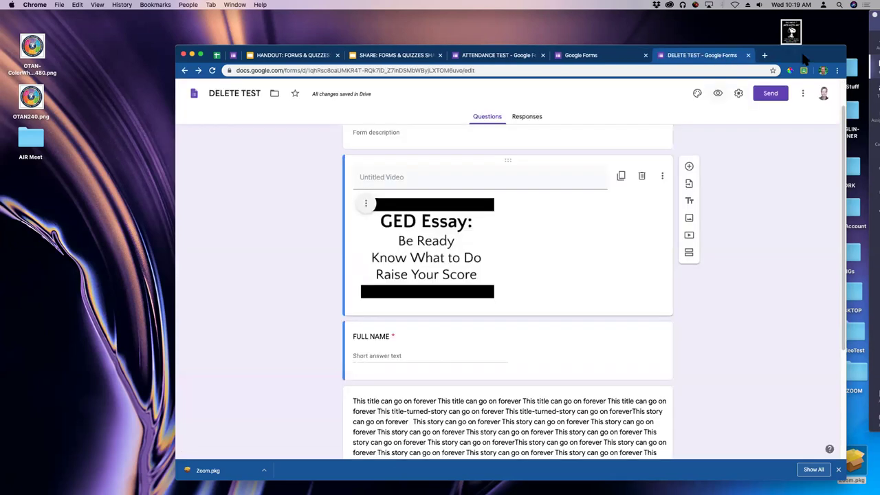
Shrink the embedded GED Essay video slightly in the editor.
click(433, 251)
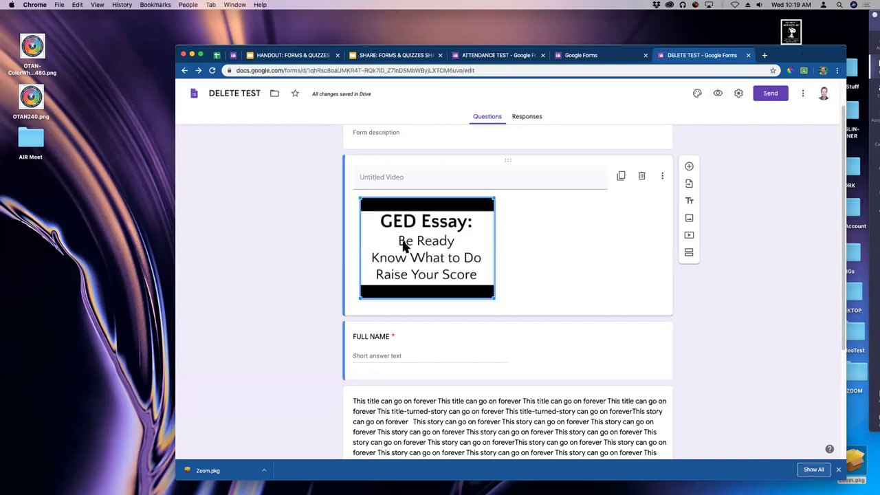
drag(495, 299, 471, 282)
click(755, 178)
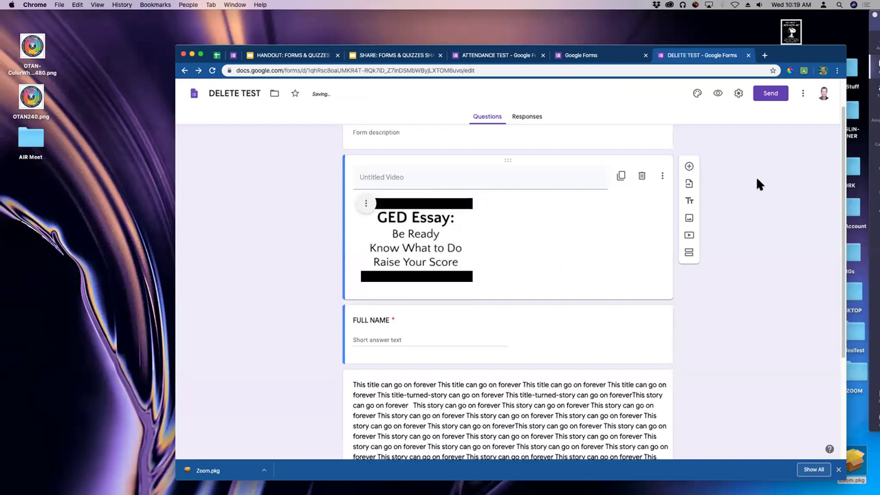
In the FORMS & QUIZZES SHARE deck, step from slide 17 to slide 20, 2.4 CLUB LOCK for QUIZZES.
click(390, 58)
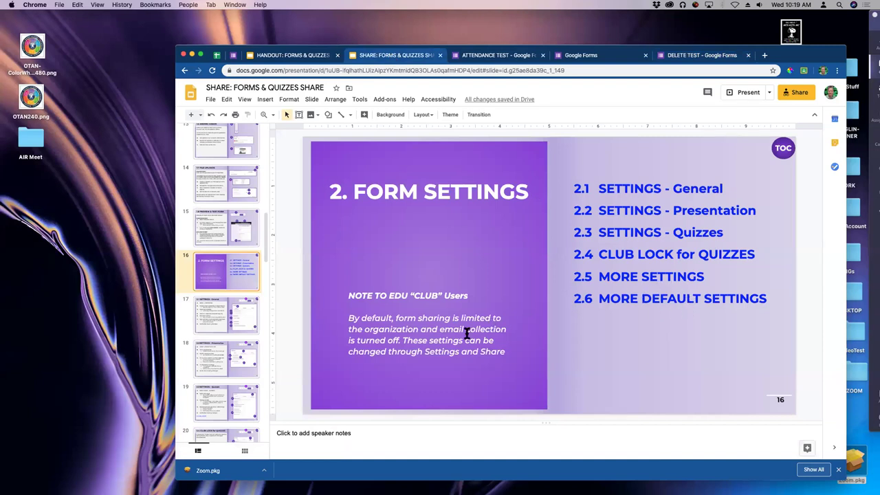
click(256, 302)
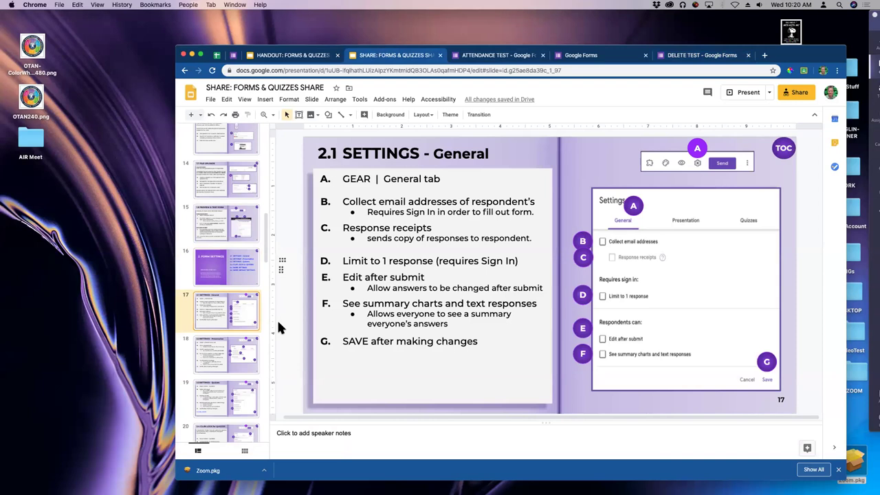
key(Down)
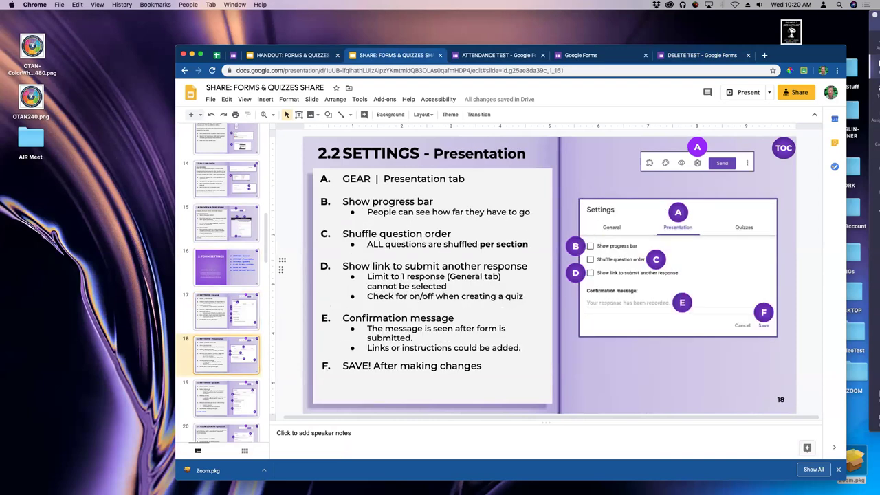
key(Down)
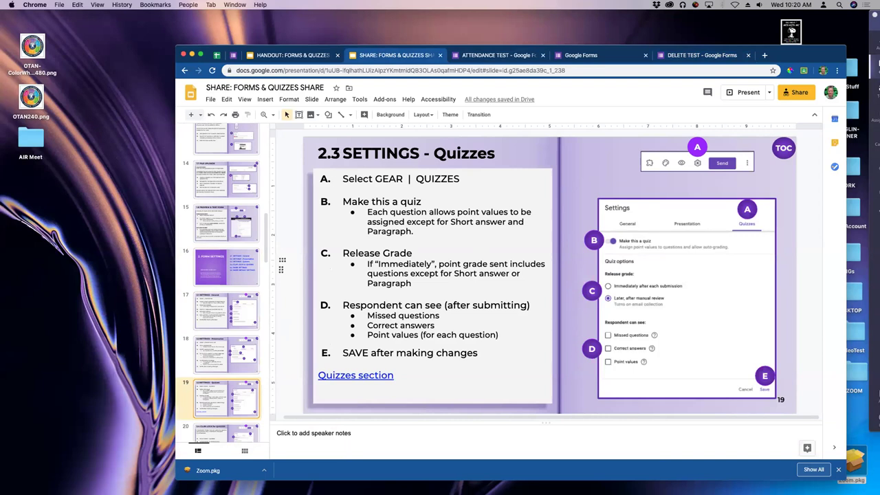
key(Down)
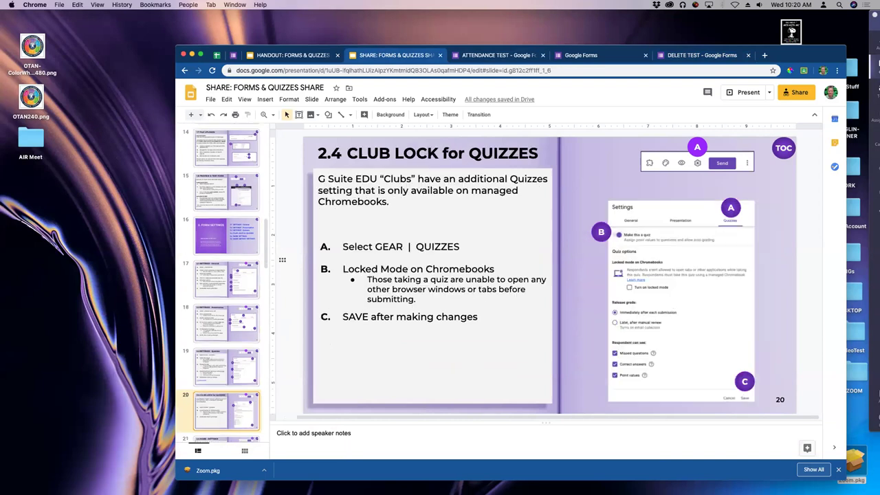
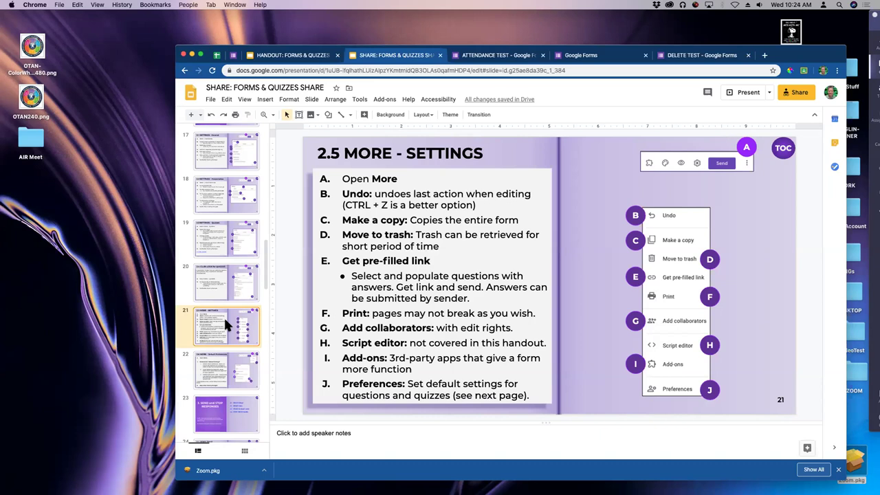
Move from slide 21 down to slide 23, the '3. SEND and STOP RESPONSES' section slide.
key(Down)
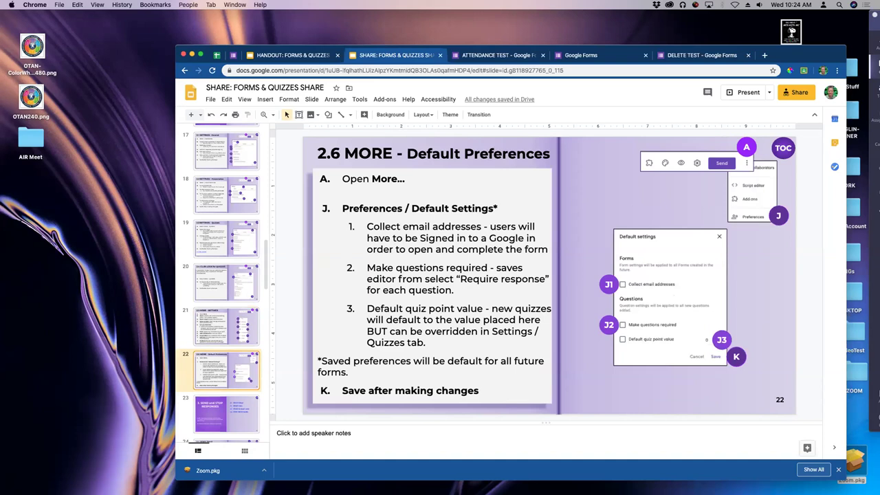
key(Down)
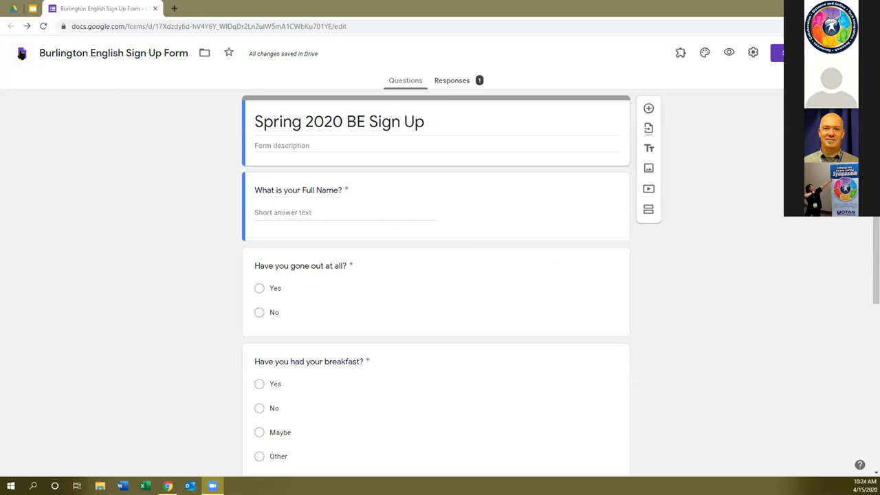
Return to Forms home via Google Drive, reopen the Burlington English Sign Up Form, and open Send.
click(21, 53)
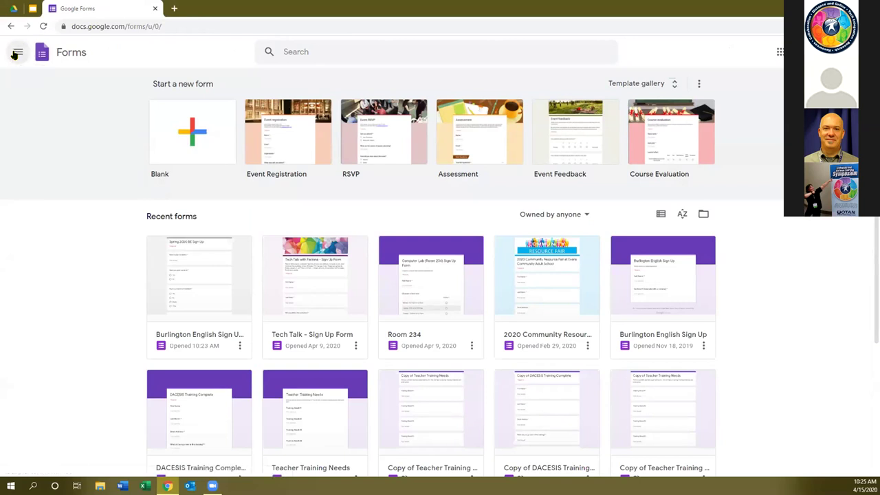
click(16, 54)
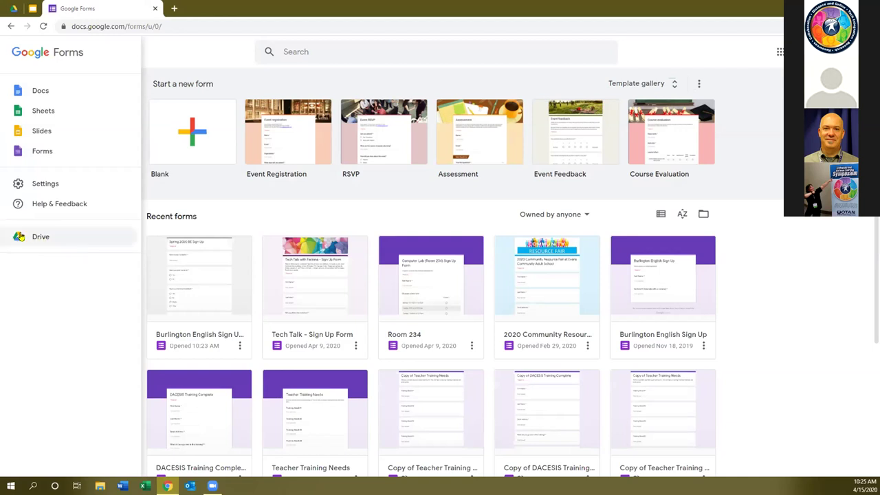
click(41, 238)
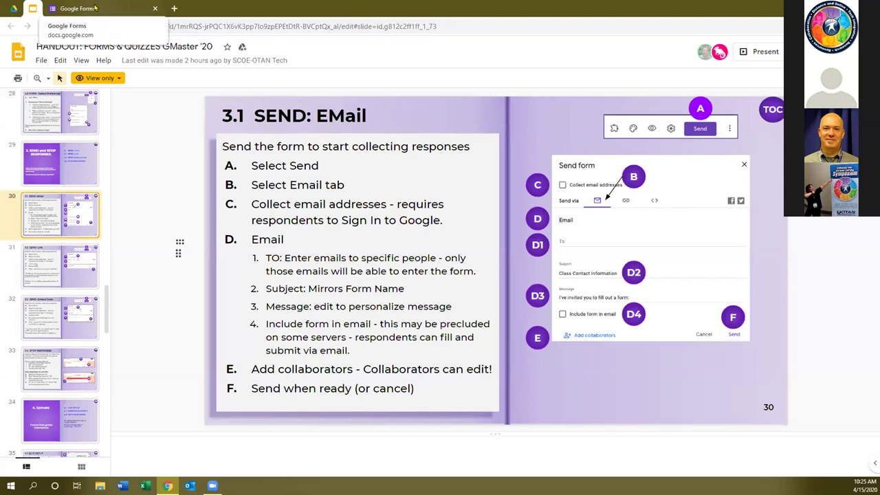
click(92, 9)
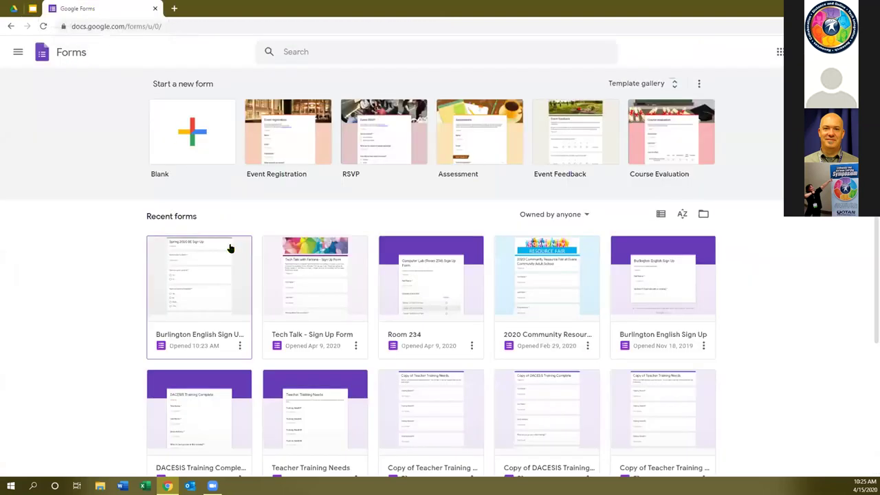
click(210, 277)
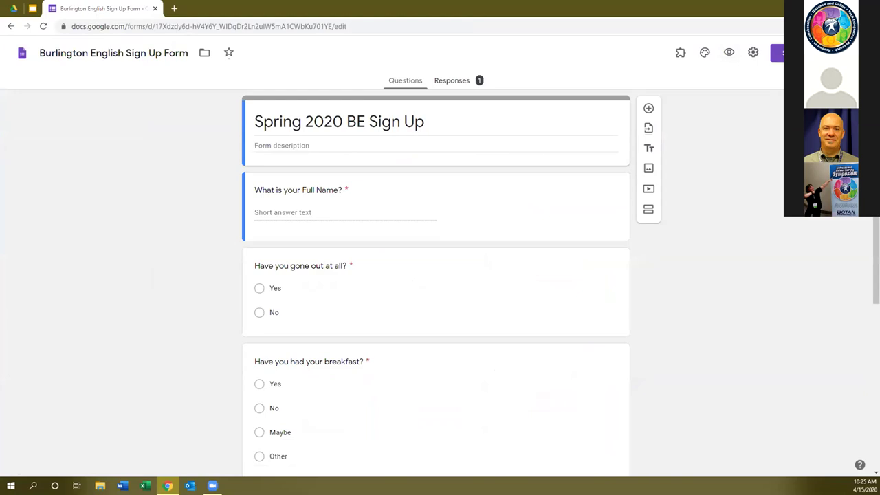
click(780, 54)
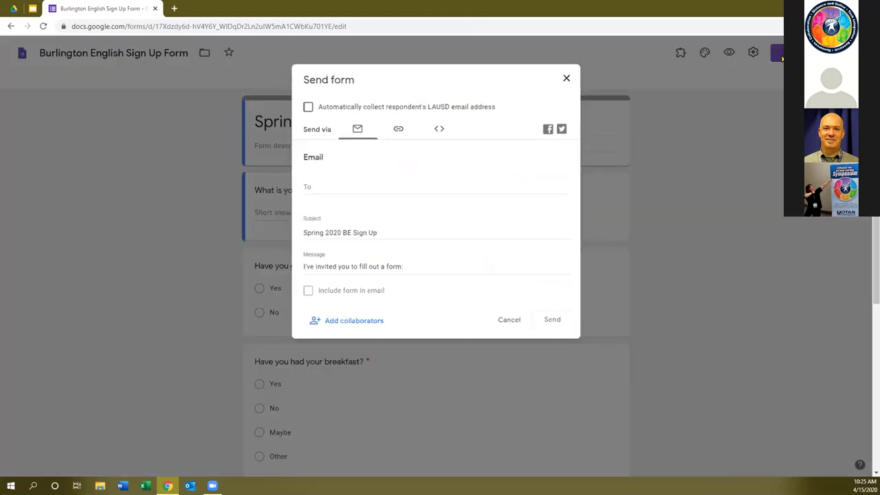
Copy the form's shortened link (Shorten URL) to the clipboard, then return to the email option.
click(399, 129)
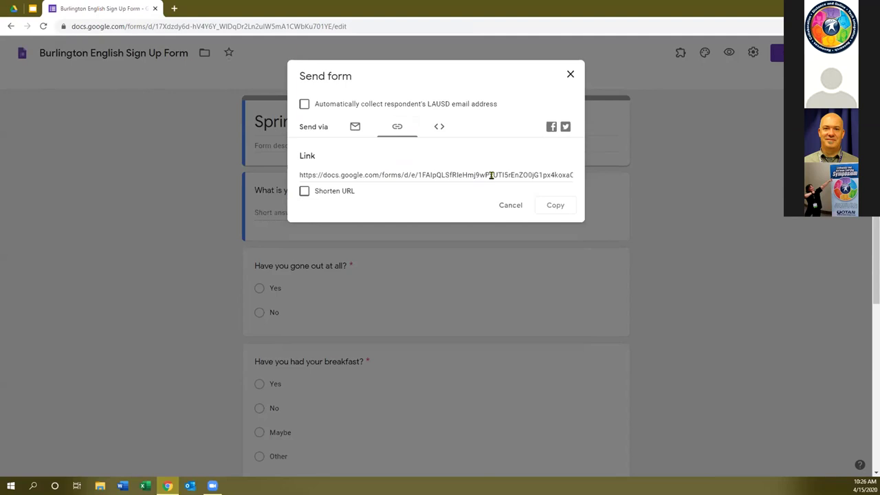
click(492, 176)
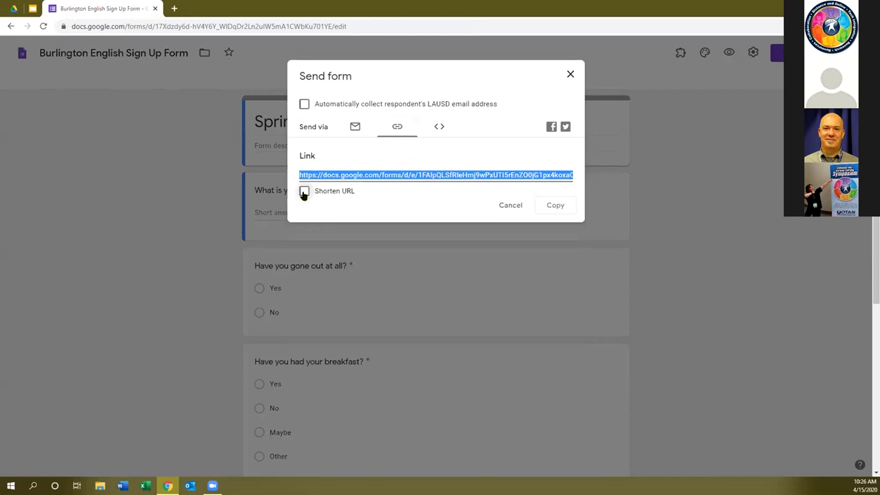
click(304, 192)
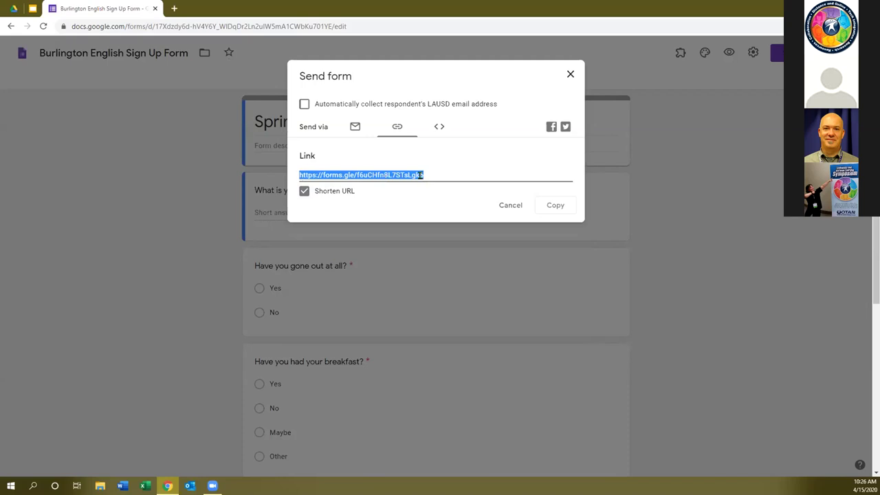
click(557, 206)
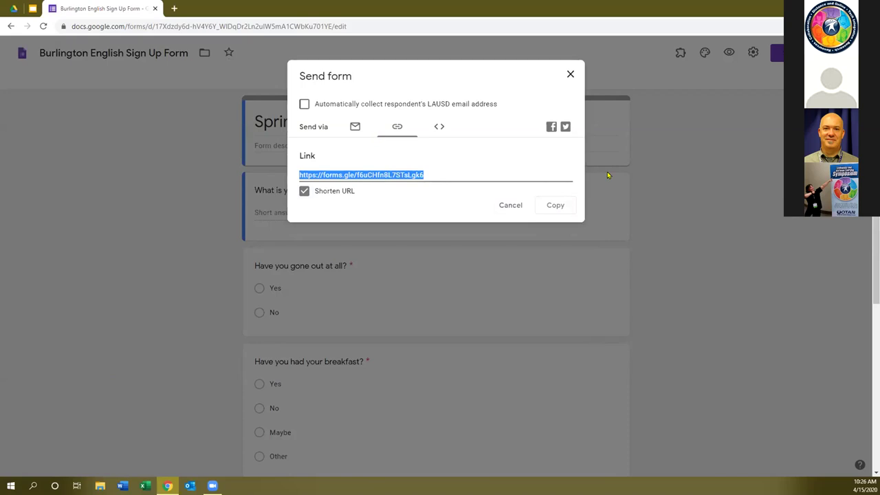
click(362, 134)
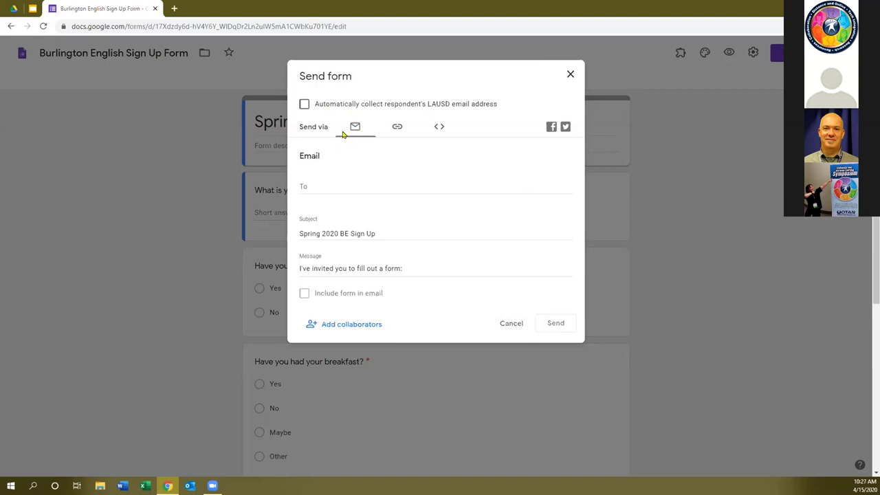
Add two recipients to the invitation email by picking their addresses from the autocomplete suggestions.
click(341, 185)
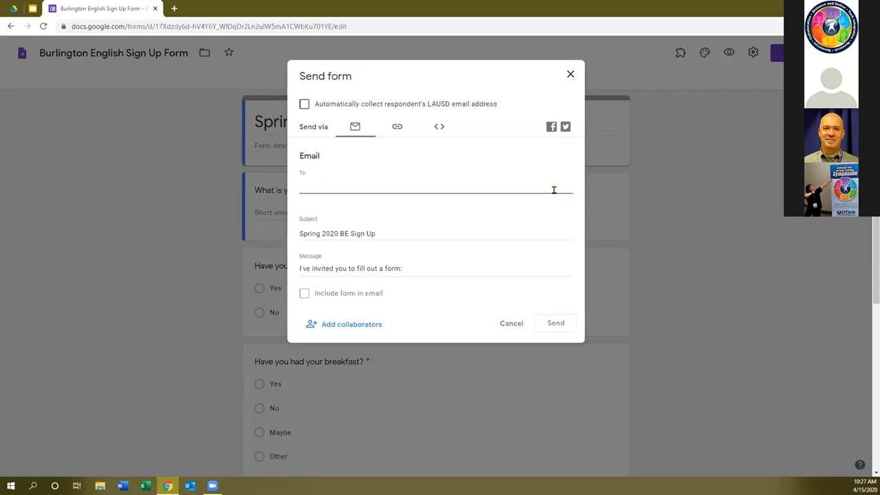
text(win)
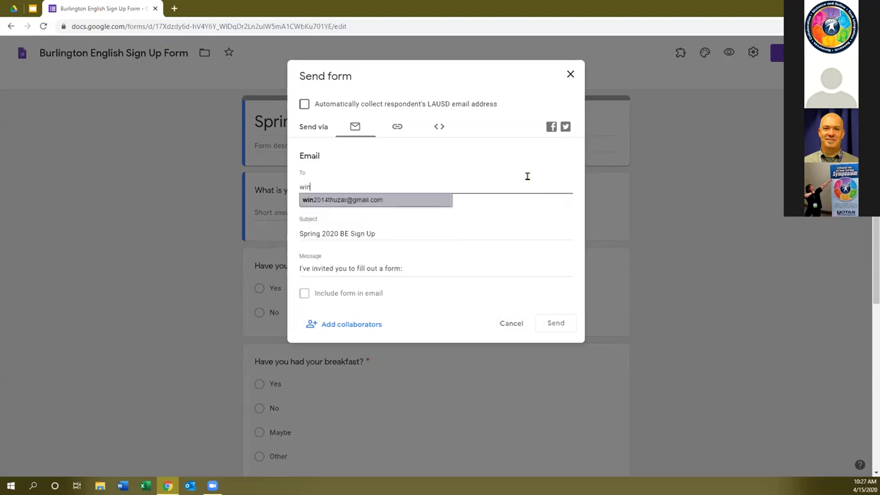
click(371, 200)
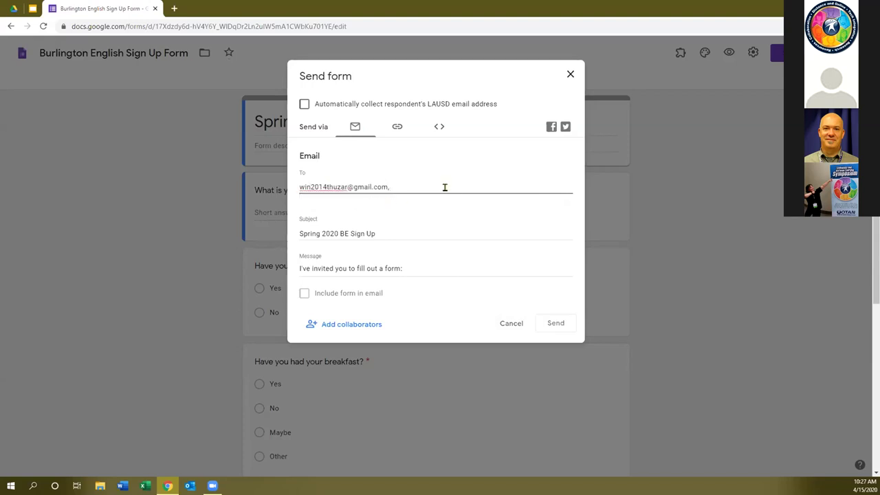
text(ba)
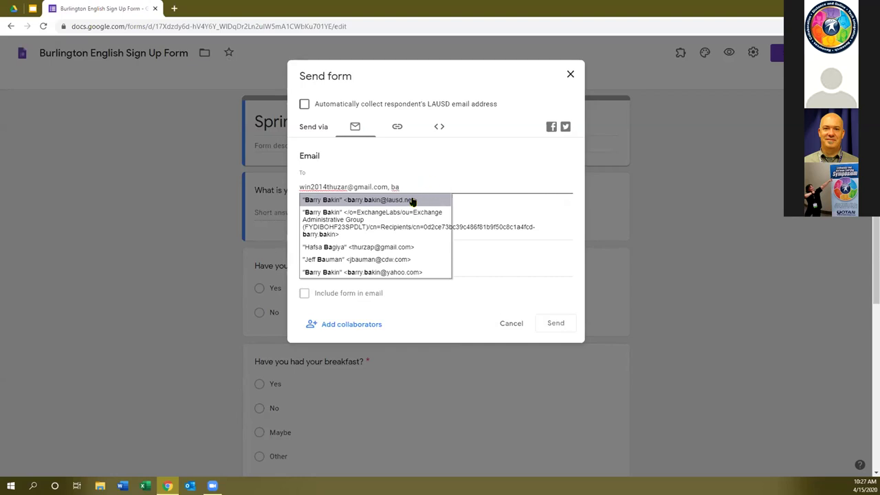
click(417, 201)
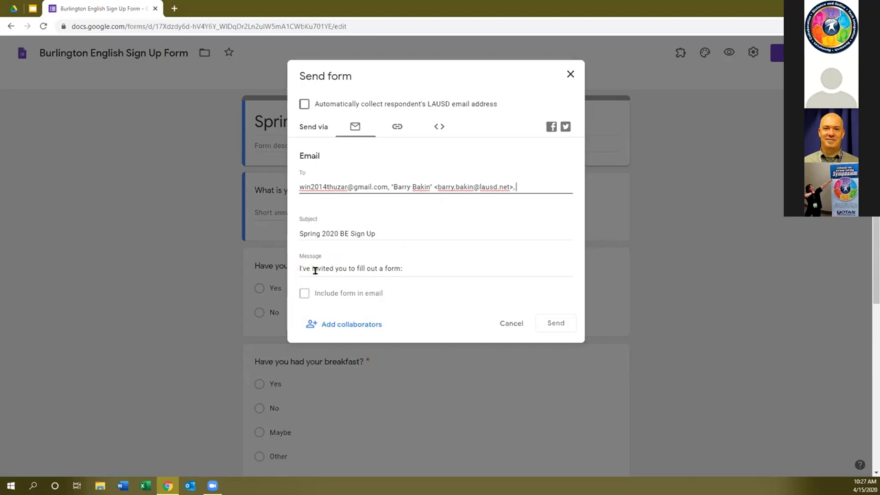
scroll(399, 269, down, 1)
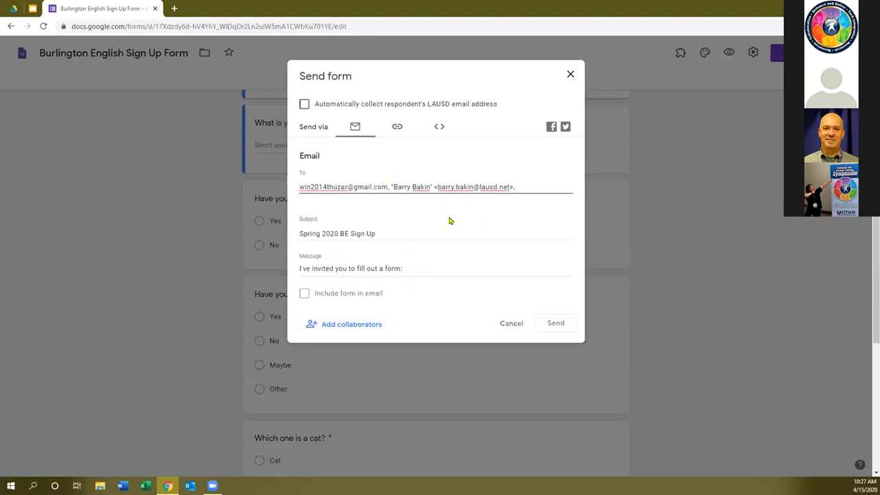
Begin inviting a contact as a Can edit collaborator, then cancel the invitation and close sharing settings.
click(338, 326)
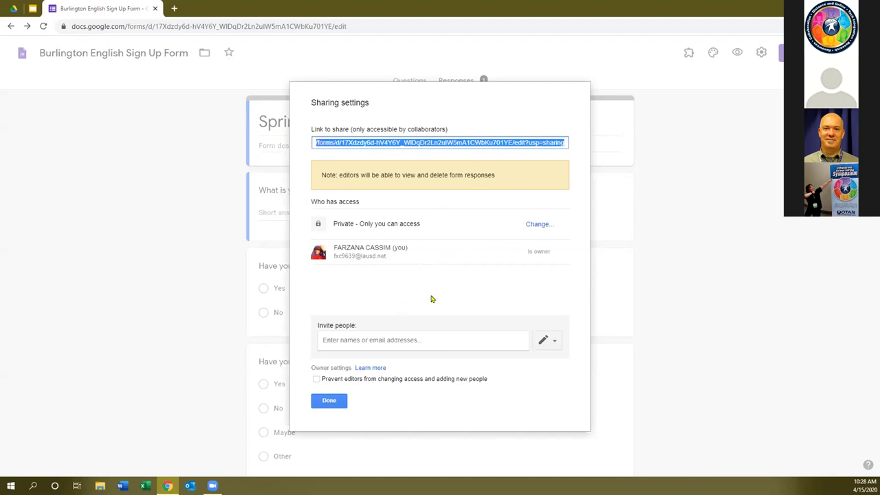
click(332, 341)
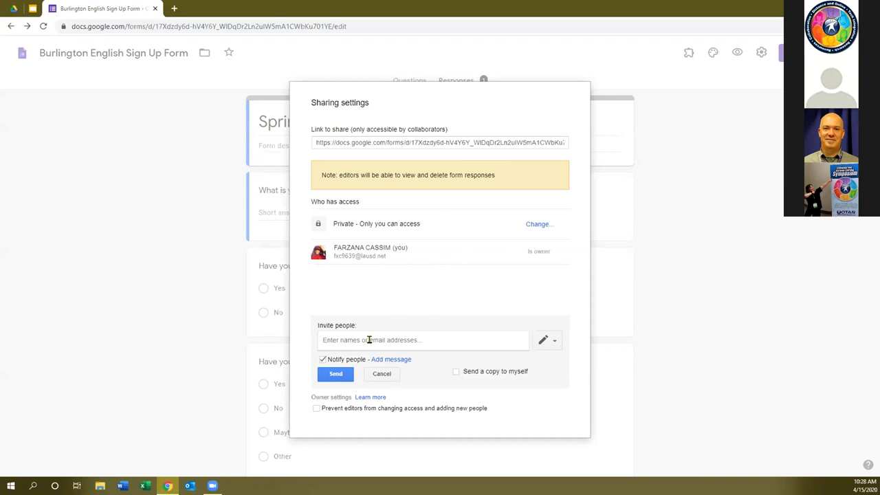
text(barry)
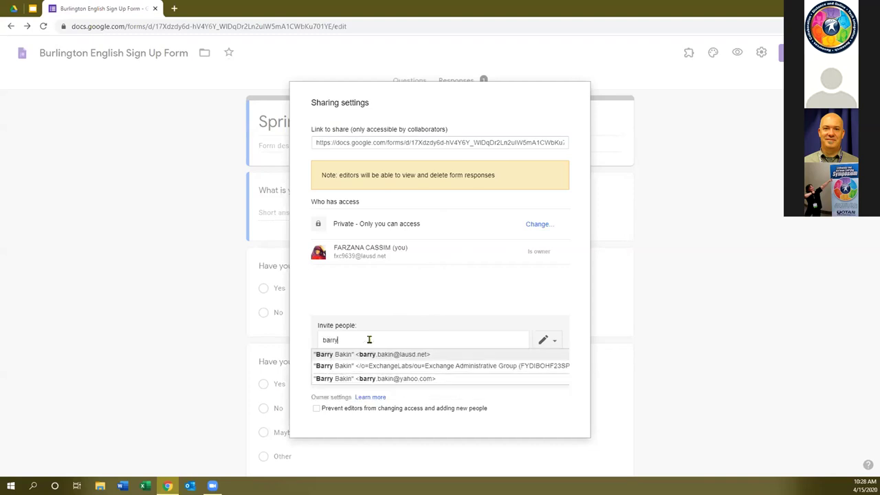
click(429, 355)
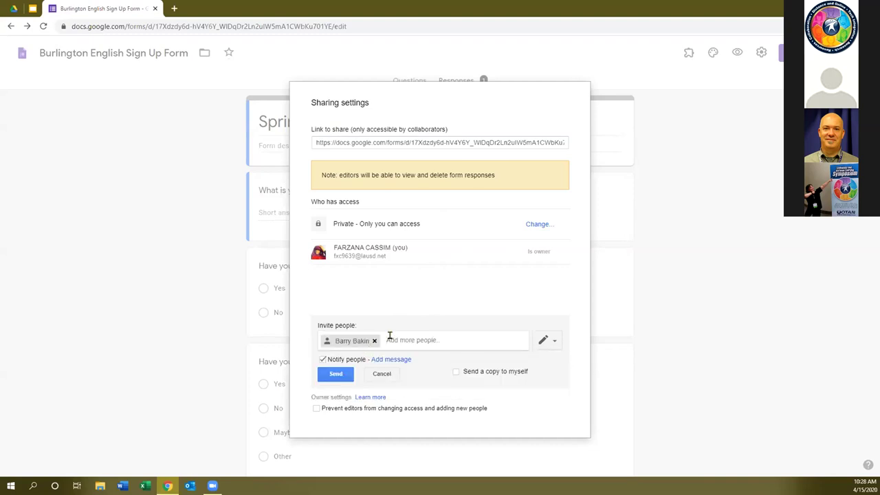
click(554, 342)
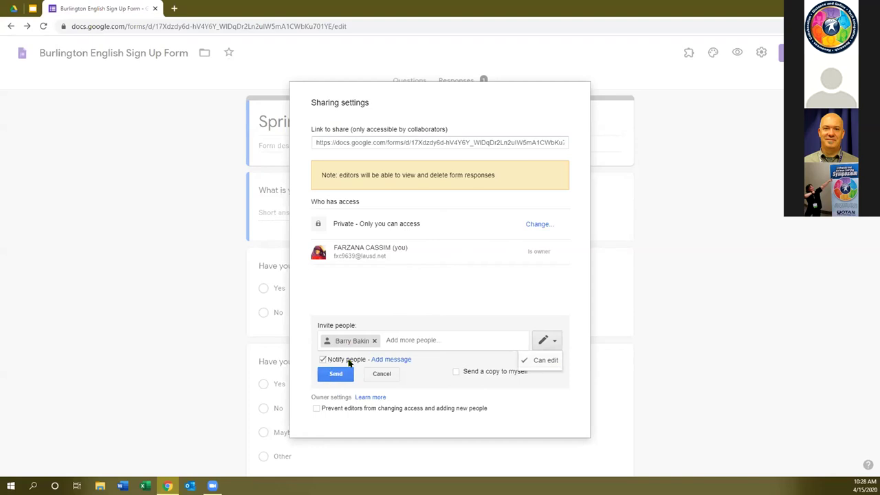
click(339, 365)
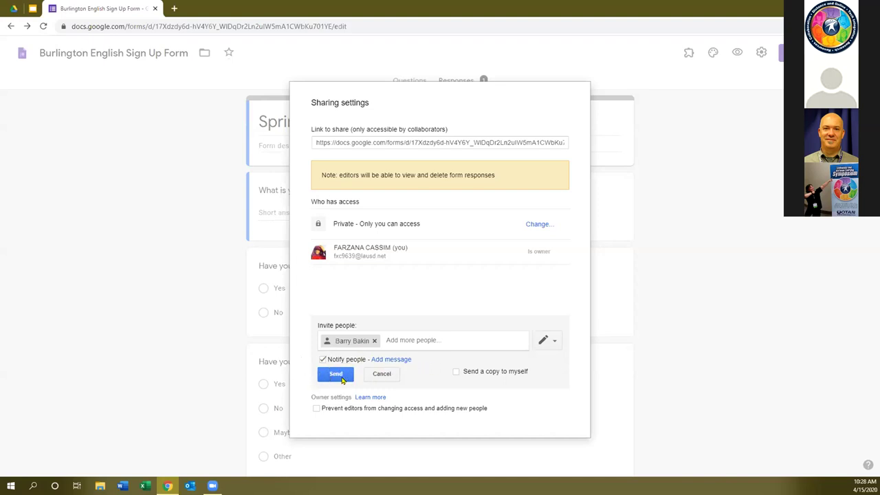
click(381, 375)
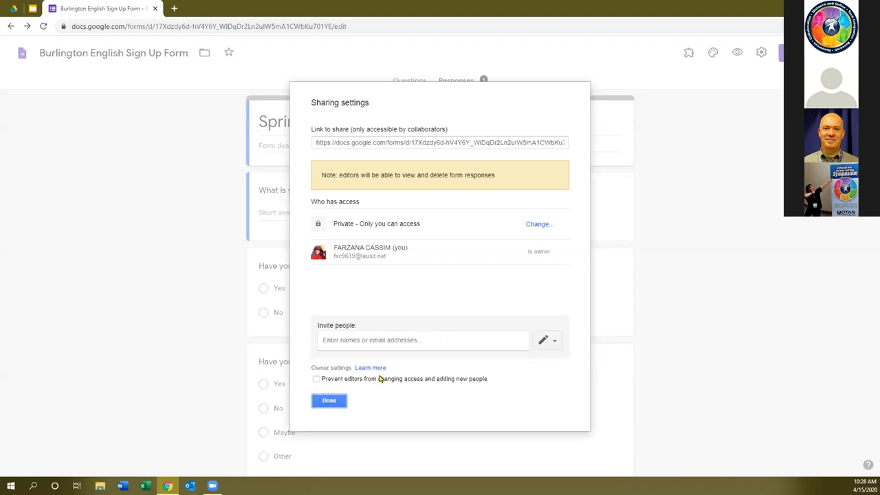
click(330, 401)
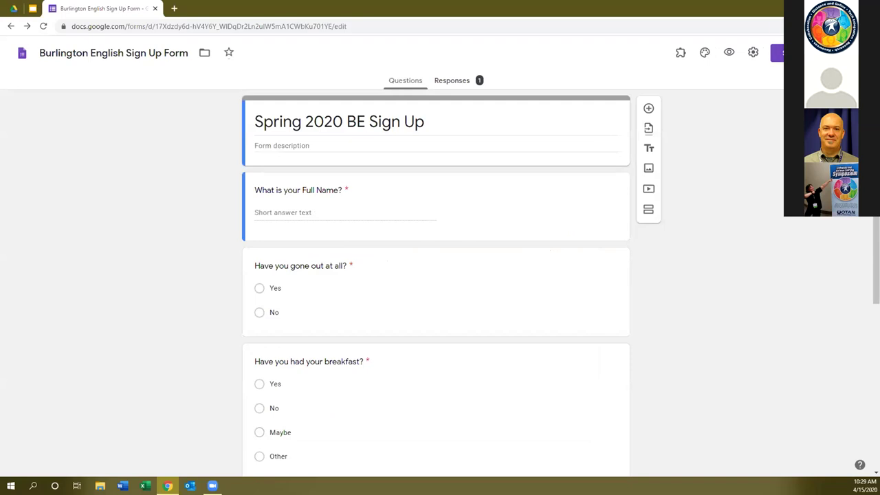
click(777, 53)
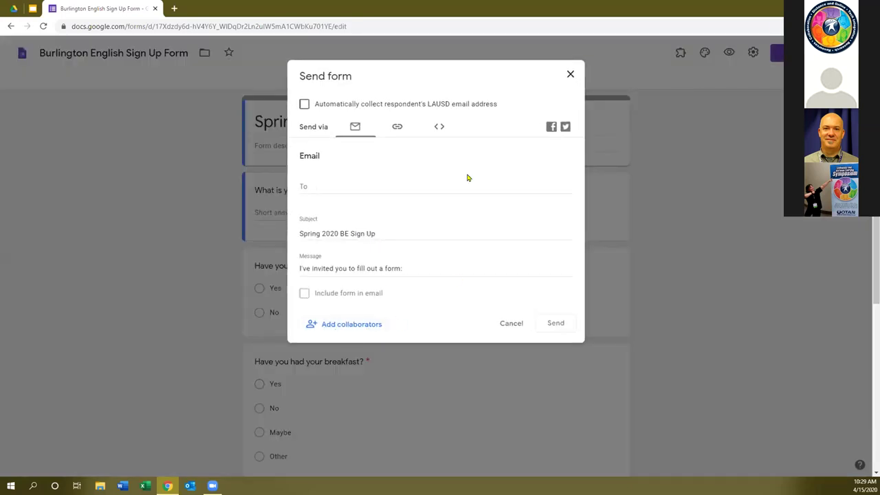
Review the form's link and Embed HTML iframe code, cancel Send, and open the Responses summary.
click(397, 126)
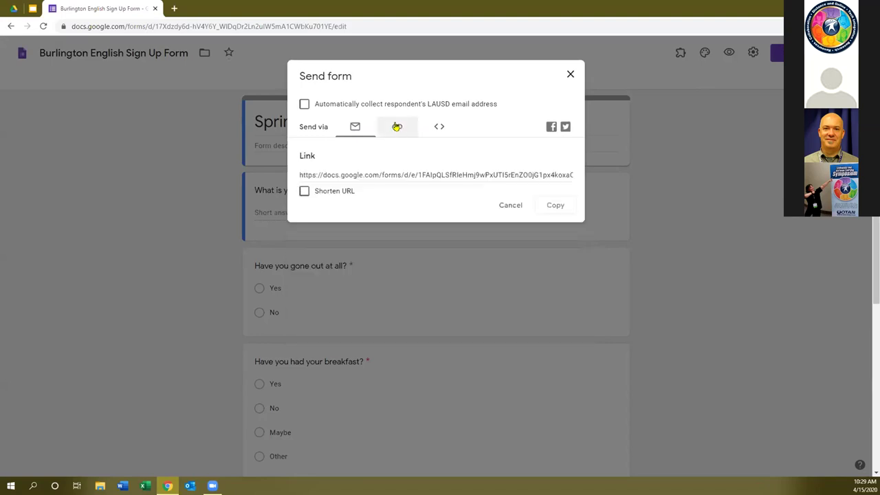
click(442, 126)
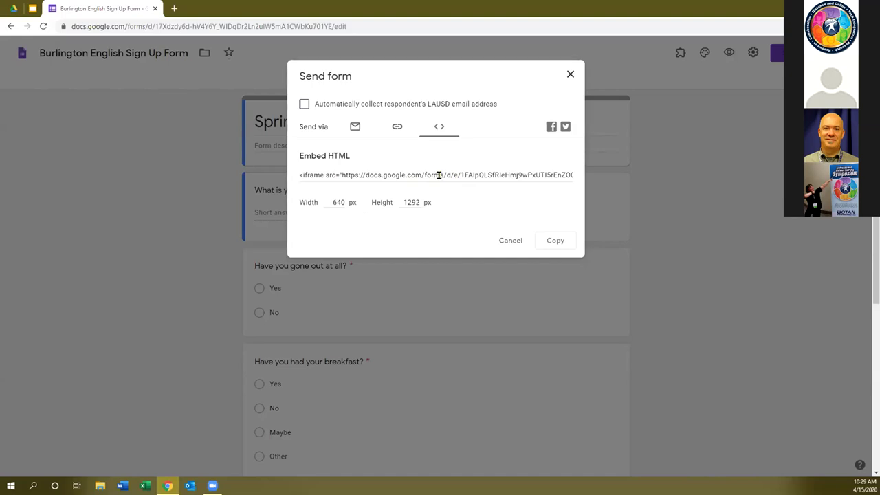
click(438, 175)
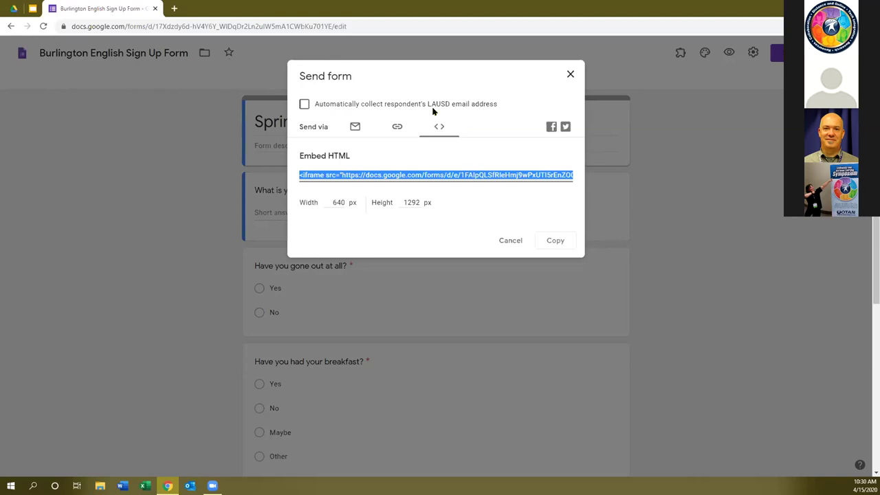
click(571, 78)
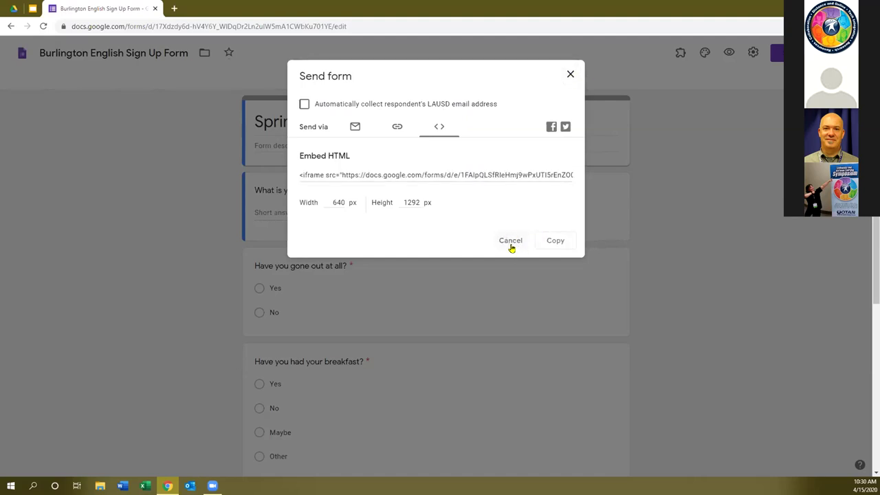
click(511, 242)
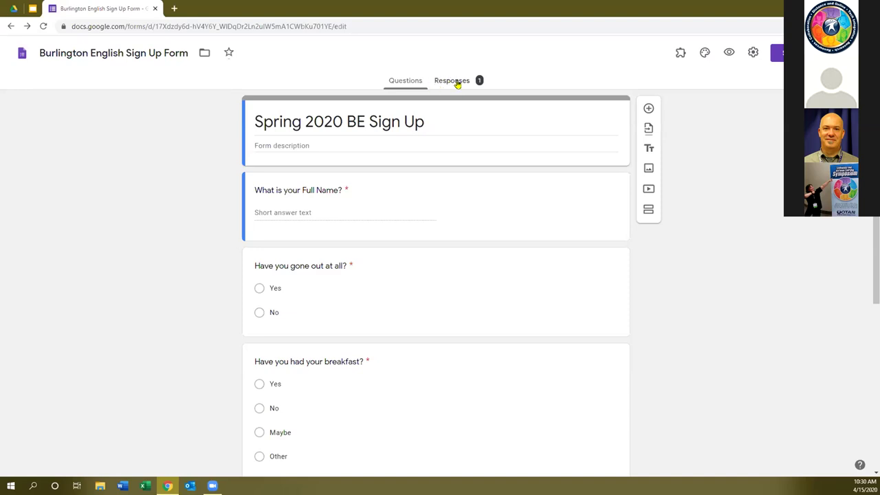
click(457, 80)
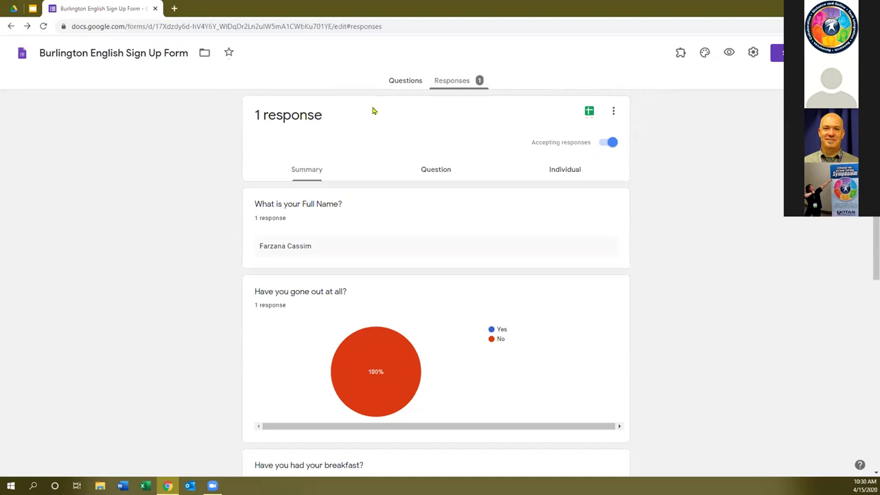
click(399, 80)
click(451, 82)
click(609, 145)
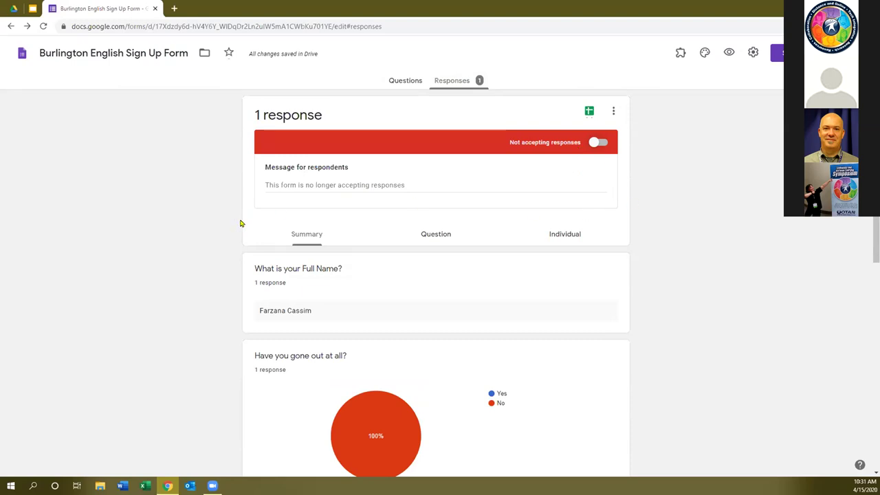
click(267, 184)
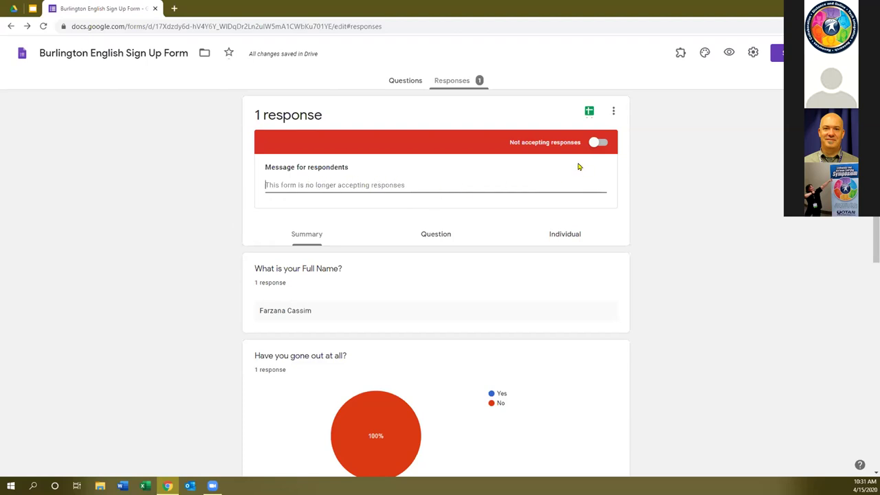
scroll(481, 185, down, 2)
scroll(444, 179, up, 2)
click(606, 144)
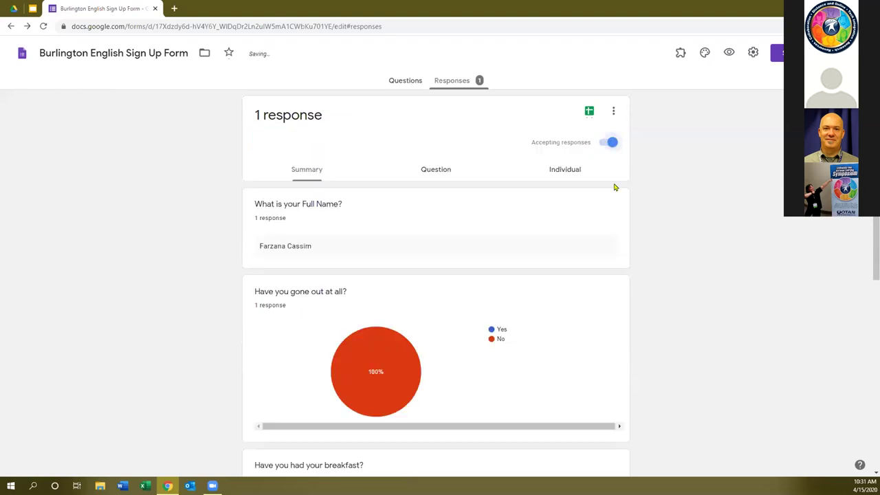
Replace 'Spring' with 'Summer' in the form title, making it 'Summer 2020 BE Sign Up'.
click(405, 81)
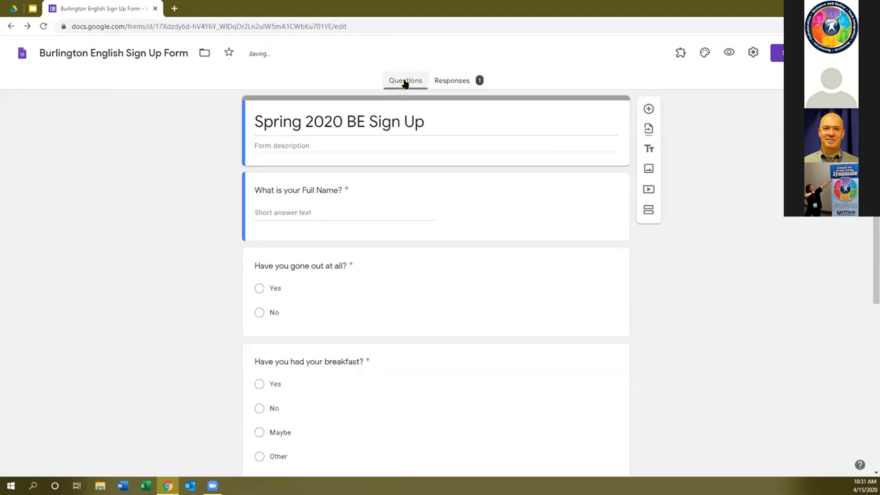
click(279, 121)
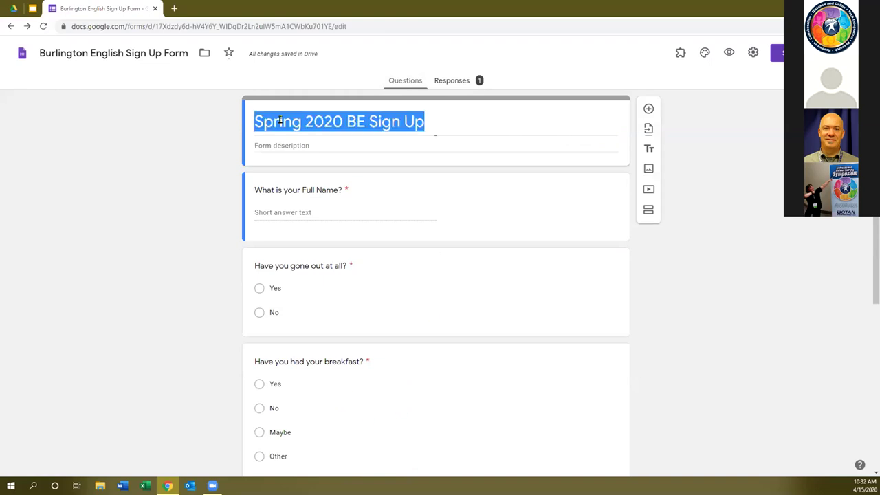
drag(305, 122, 253, 113)
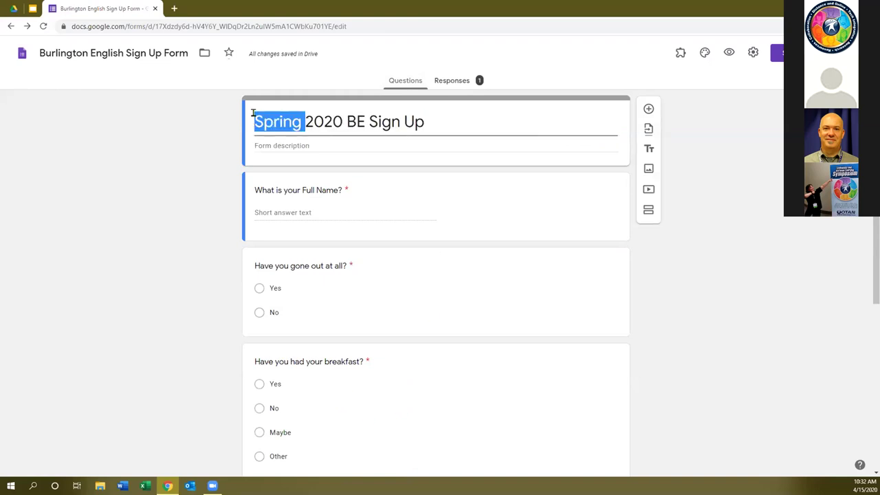
text(Summer)
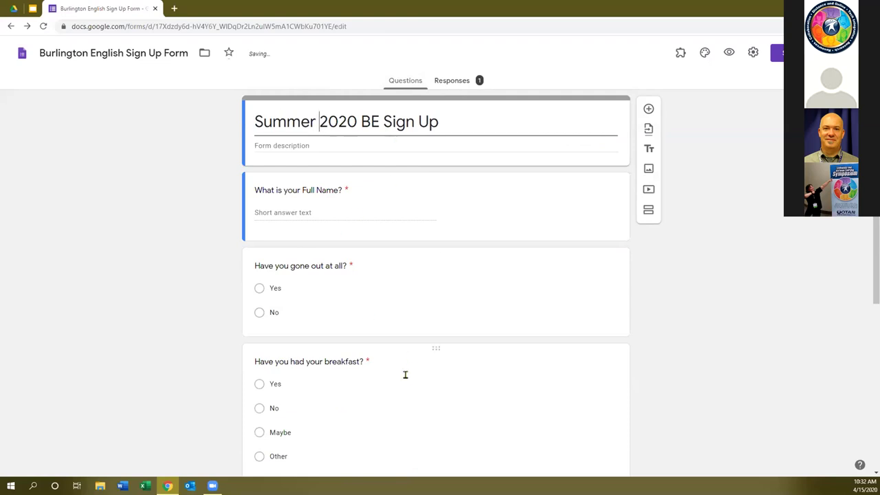
click(453, 82)
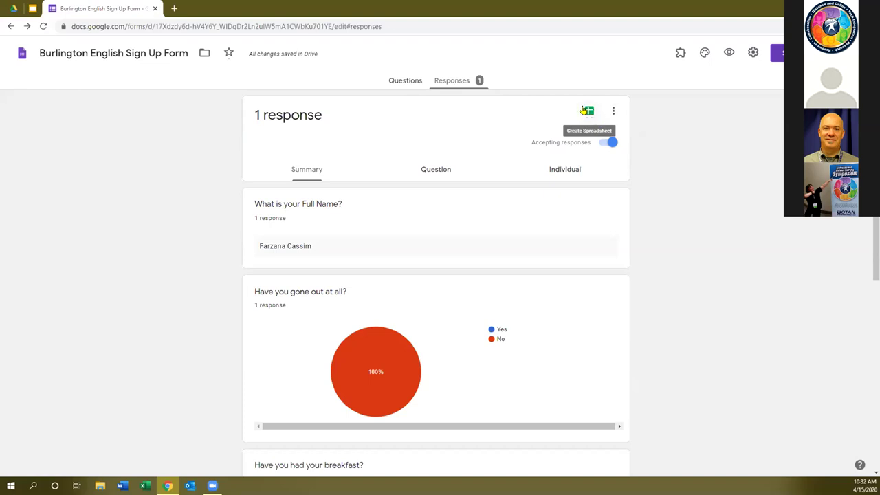
Create a new response spreadsheet, 'Burlington English Sign Up Form (Responses)', from the Sheets icon.
click(588, 110)
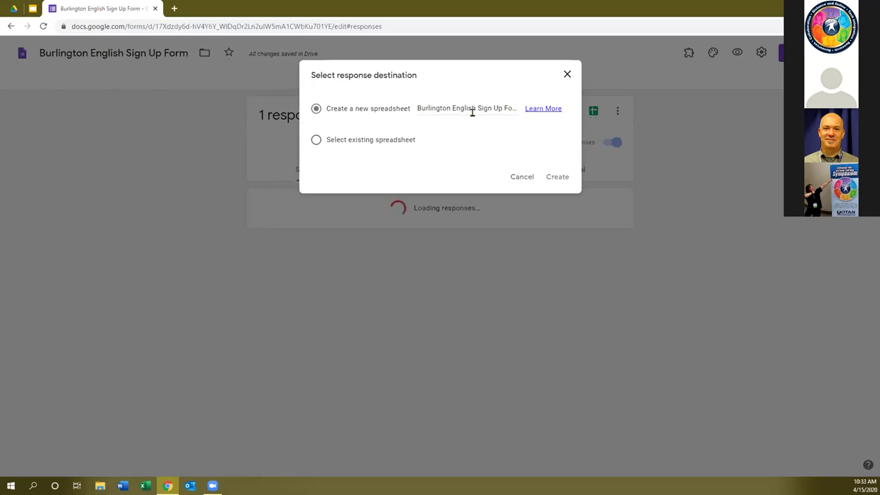
click(560, 176)
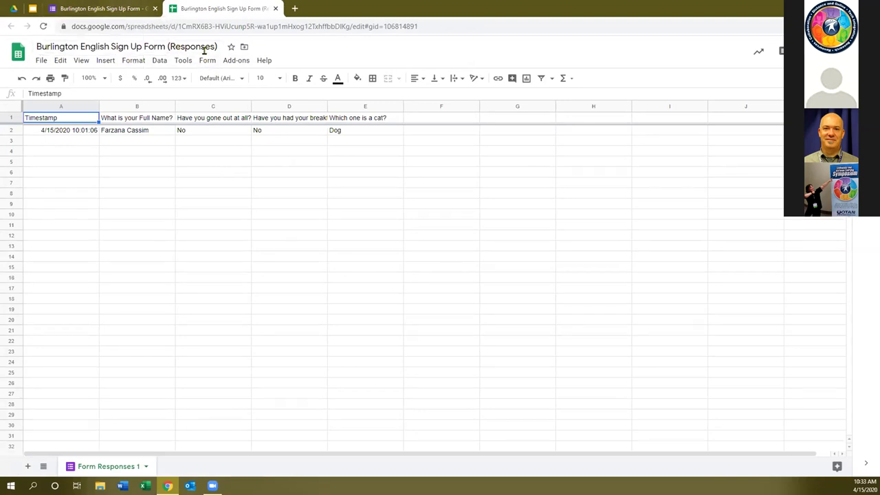
click(95, 10)
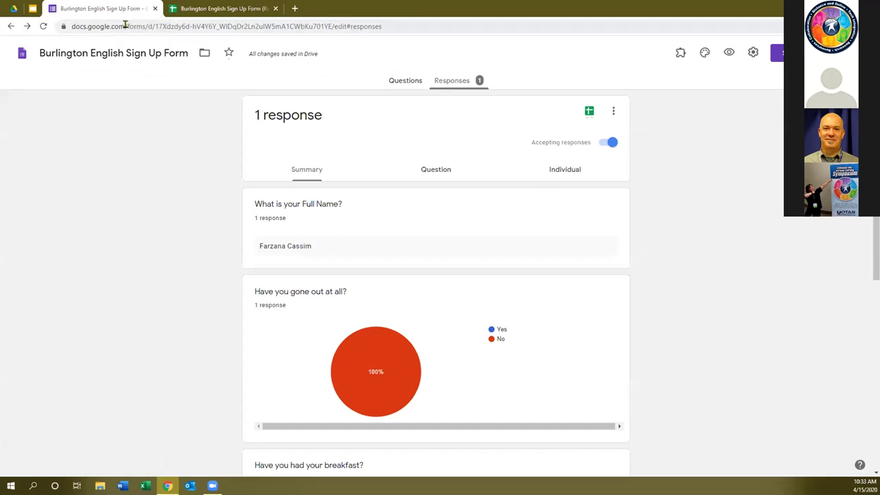
click(206, 11)
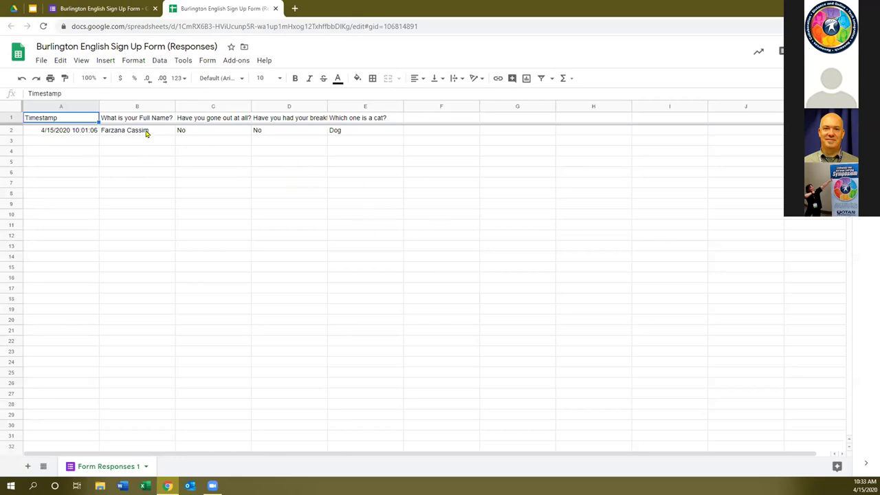
click(196, 155)
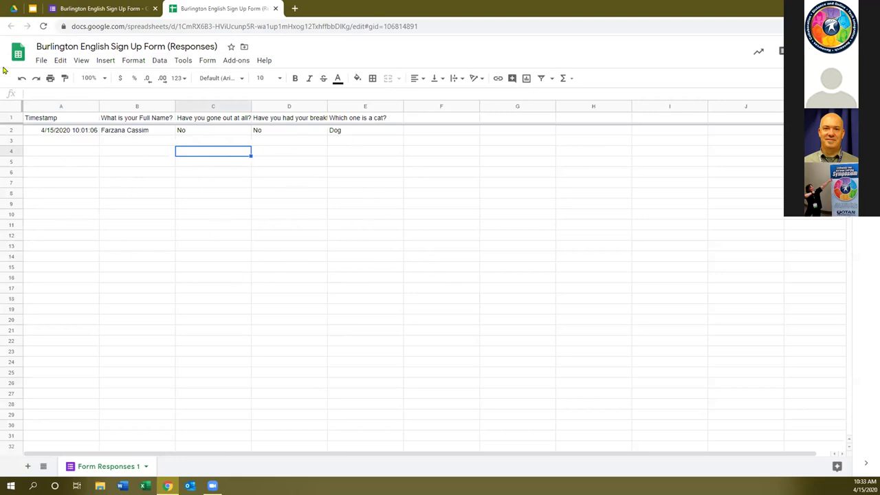
click(38, 62)
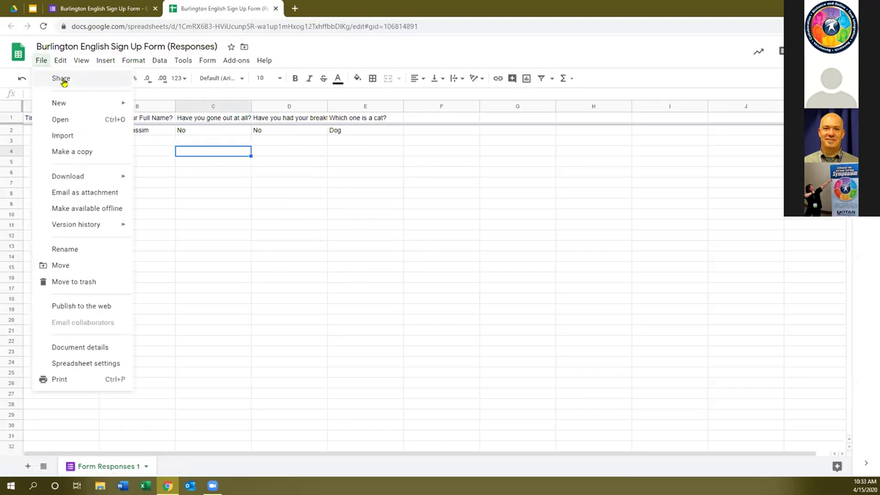
mouse_move(100, 178)
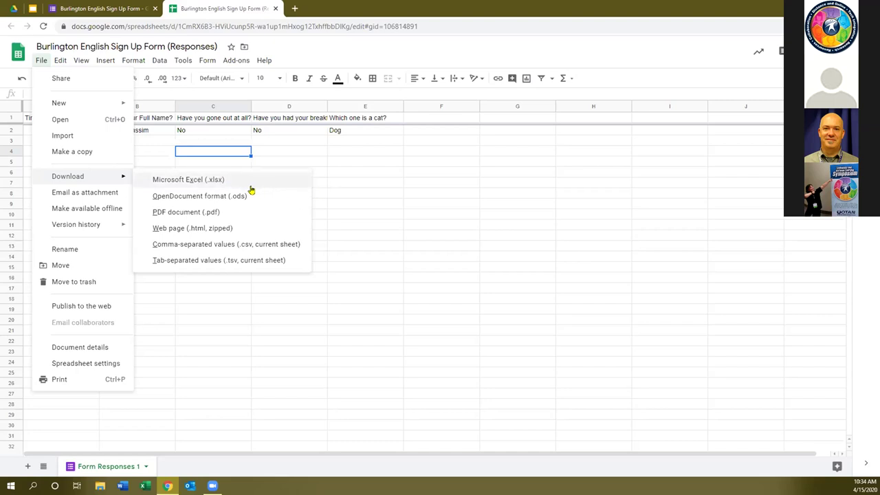
click(343, 178)
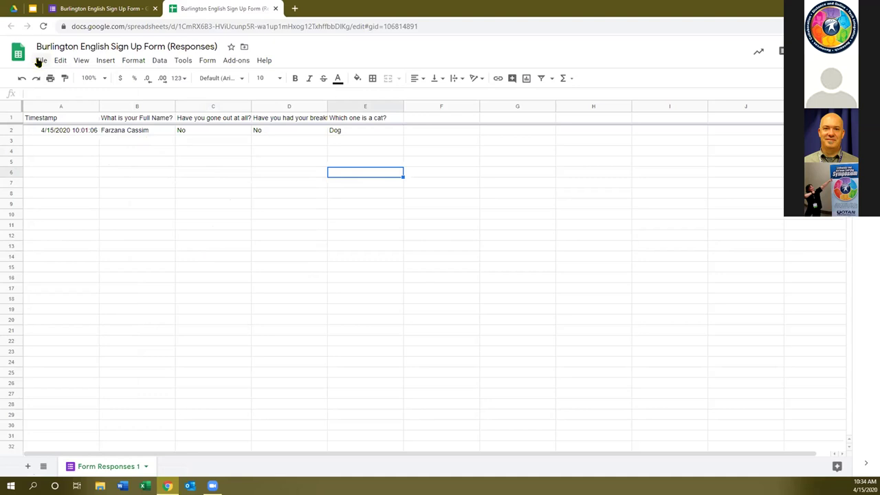
click(41, 62)
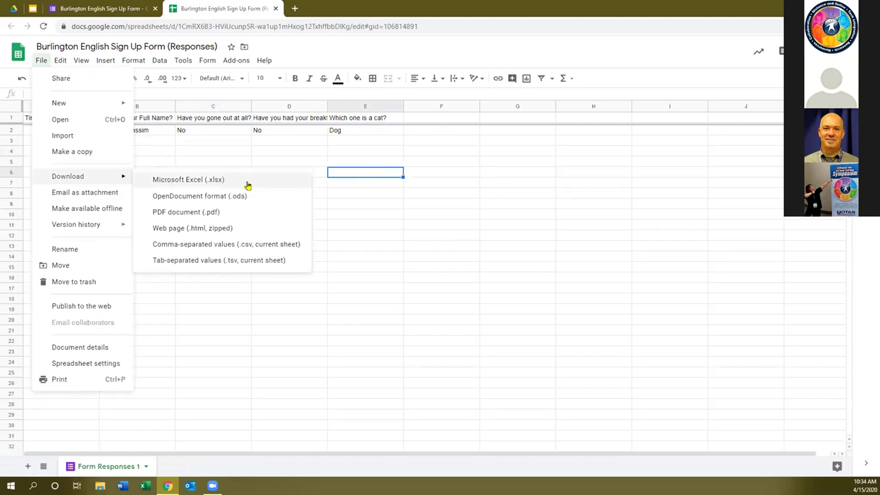
click(366, 214)
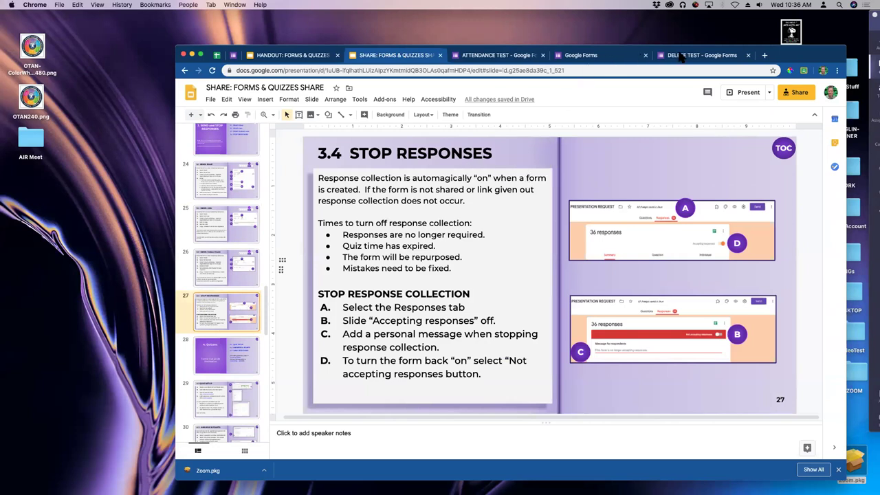
Open the ATTENDANCE TEST's 41 responses and its score summary with the points chart.
click(479, 58)
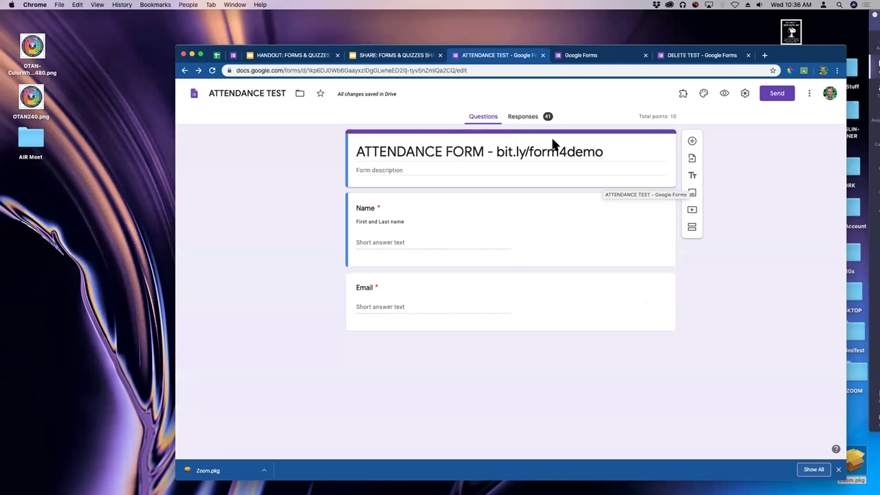
click(529, 118)
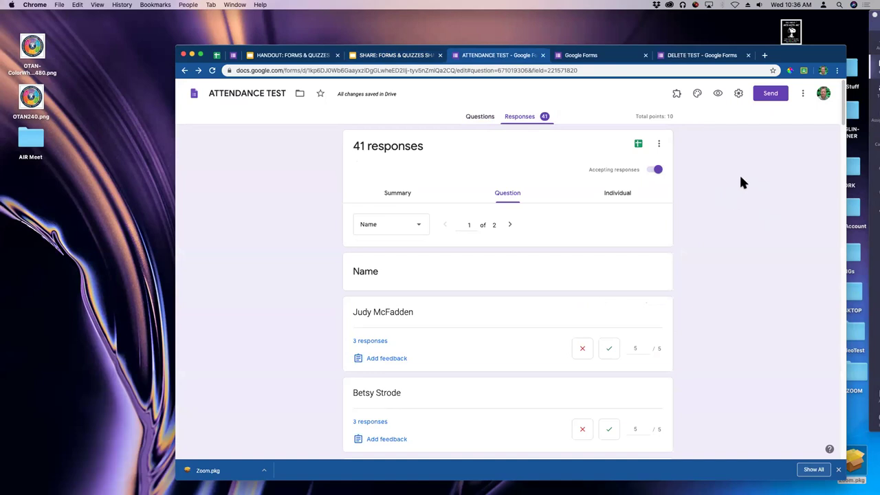
click(397, 195)
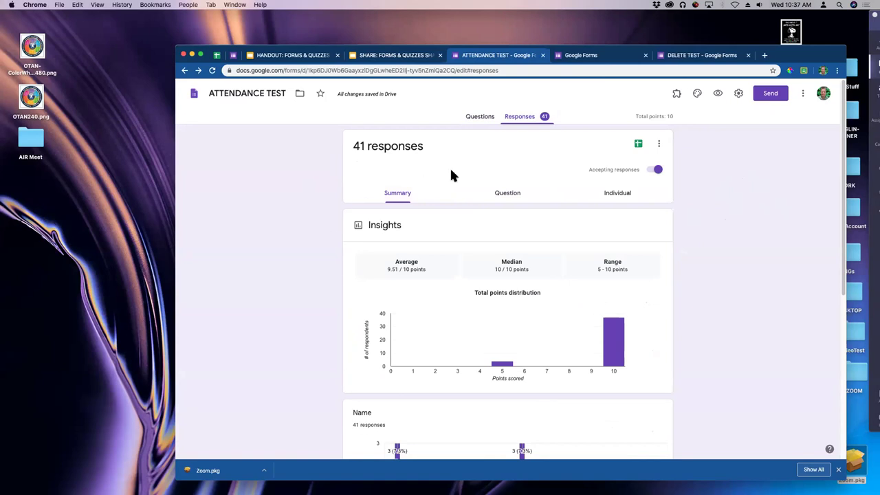
click(479, 117)
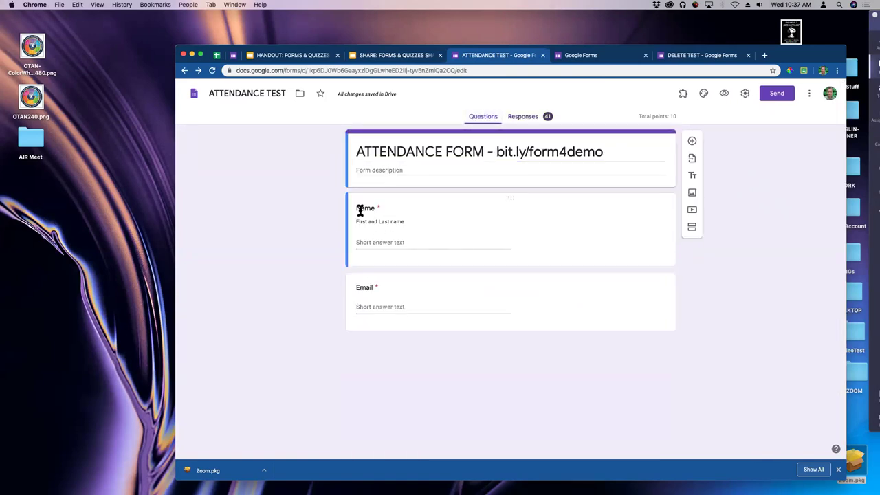
click(517, 118)
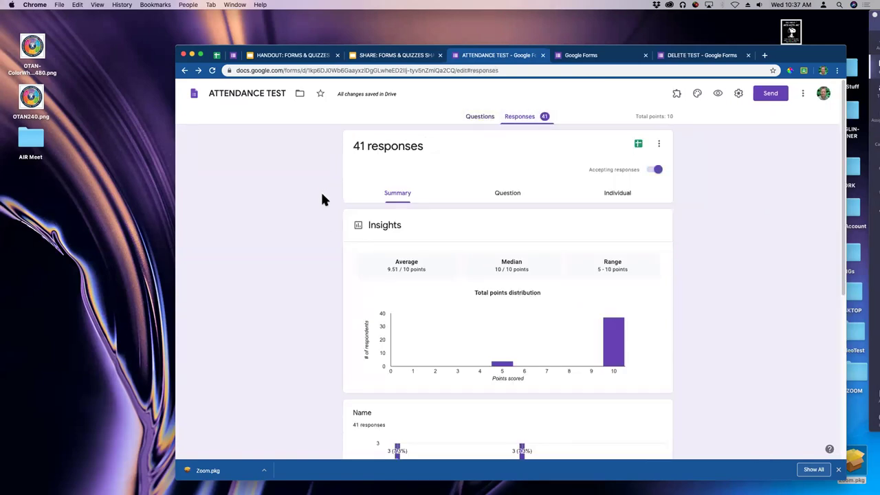
Scroll through the Insights, Name and Email charts, then back to the top.
scroll(307, 211, down, 2)
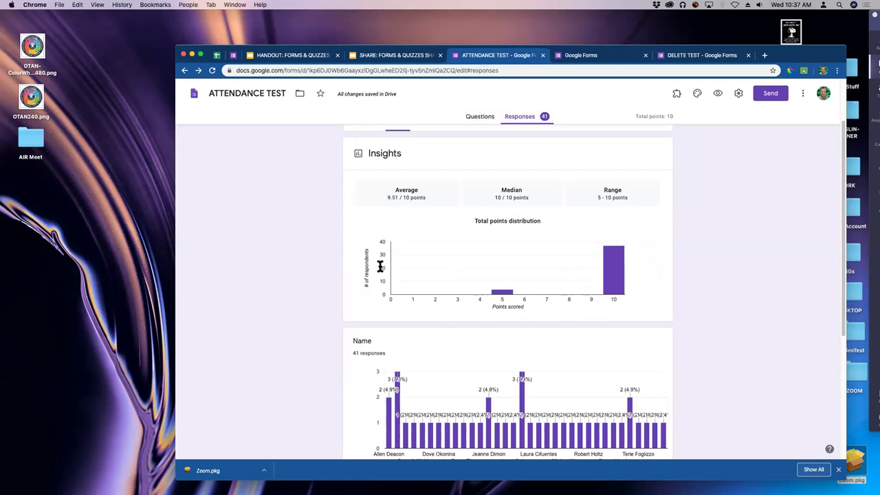
scroll(378, 260, down, 2)
scroll(375, 261, down, 5)
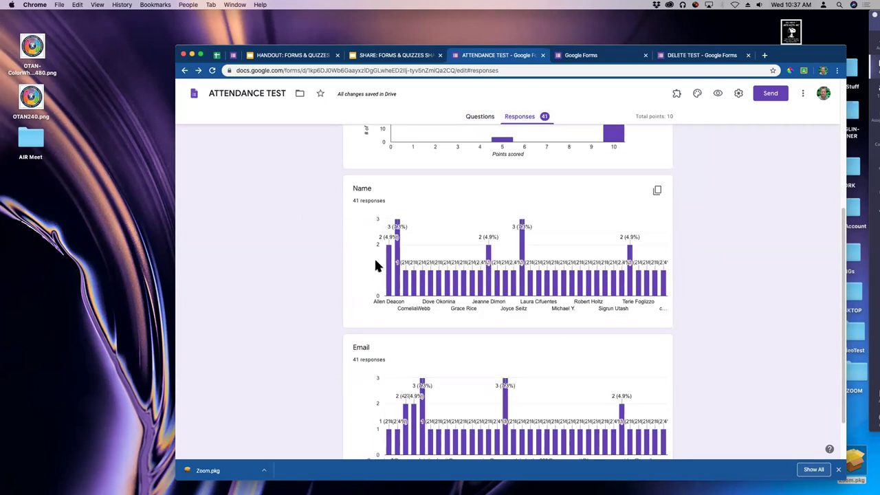
scroll(374, 264, down, 2)
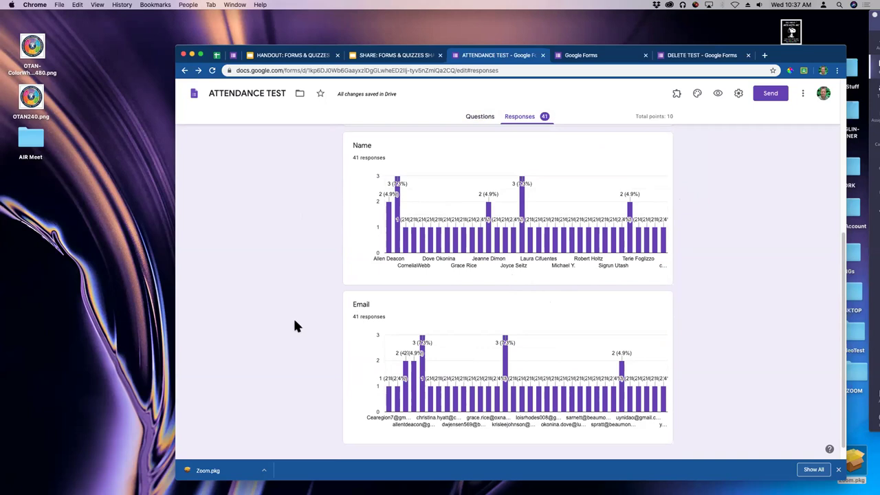
scroll(294, 320, down, 1)
mouse_move(399, 187)
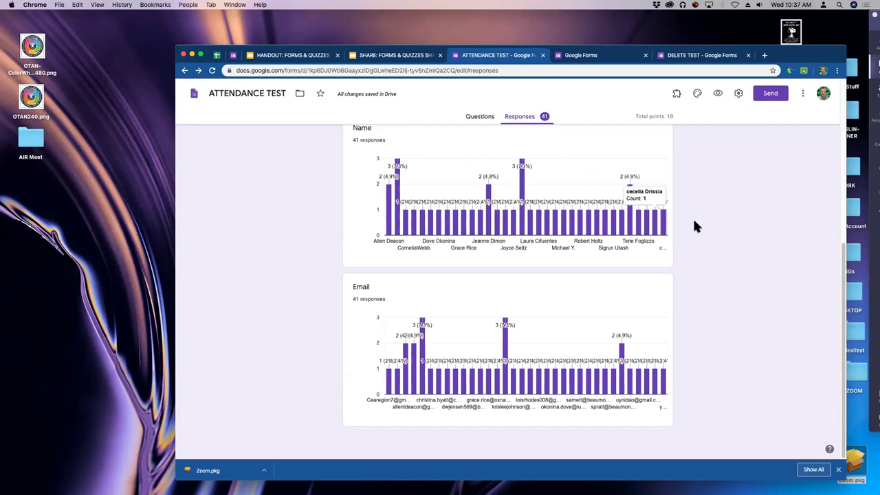
scroll(707, 262, up, 5)
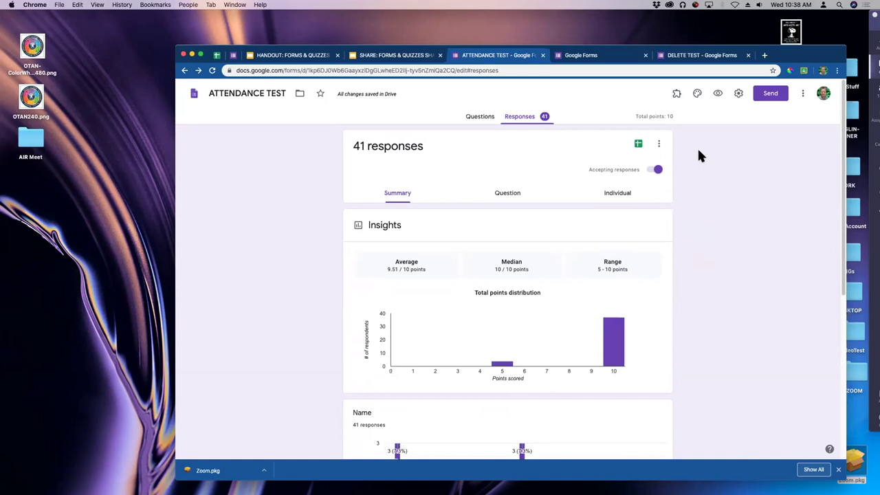
View individual response 1 of 41 (10/10 points) and close the extra Google Forms and DELETE TEST tabs.
click(623, 195)
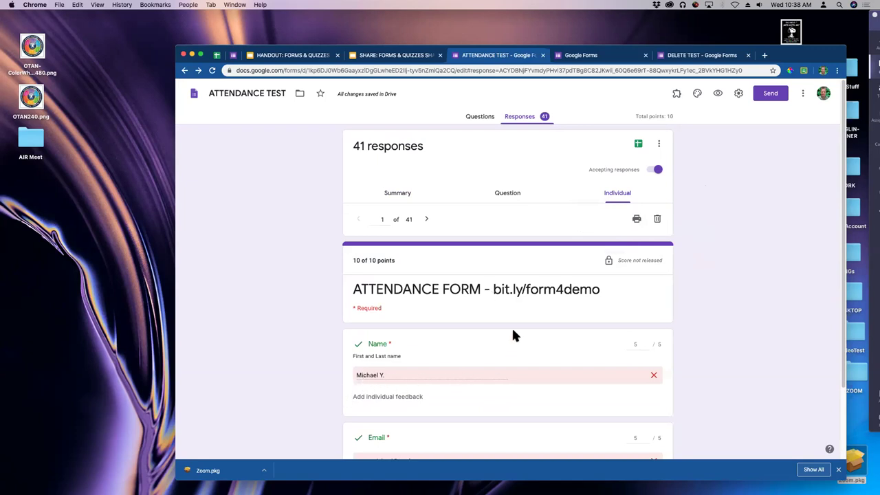
scroll(512, 325, down, 1)
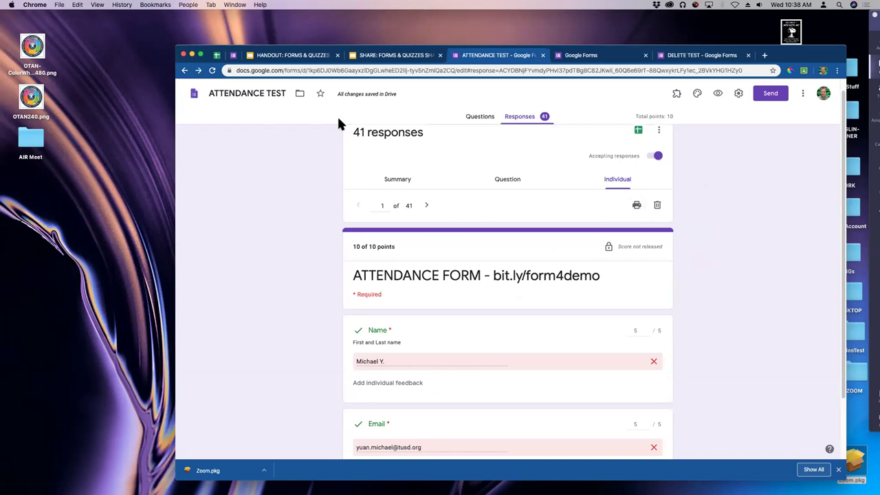
click(645, 55)
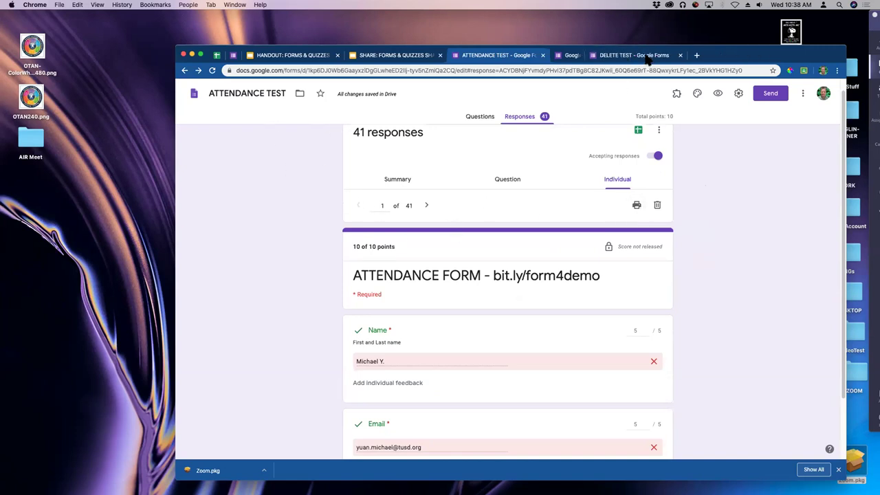
click(646, 55)
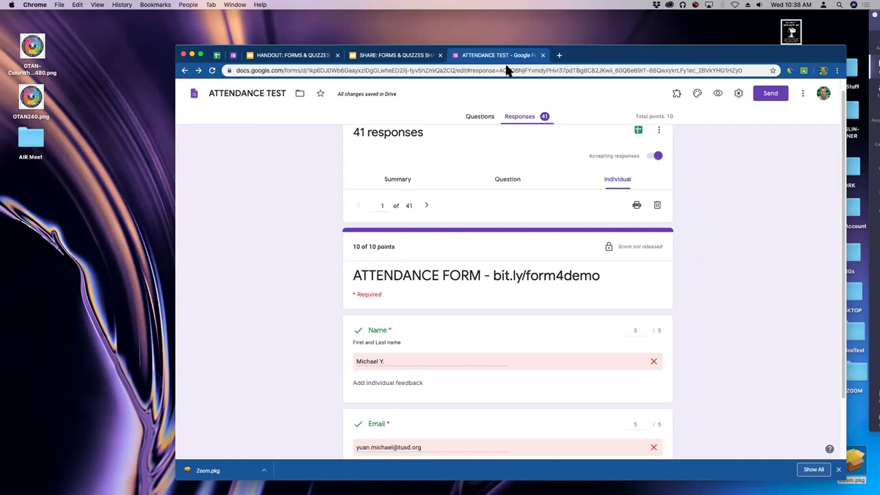
click(435, 72)
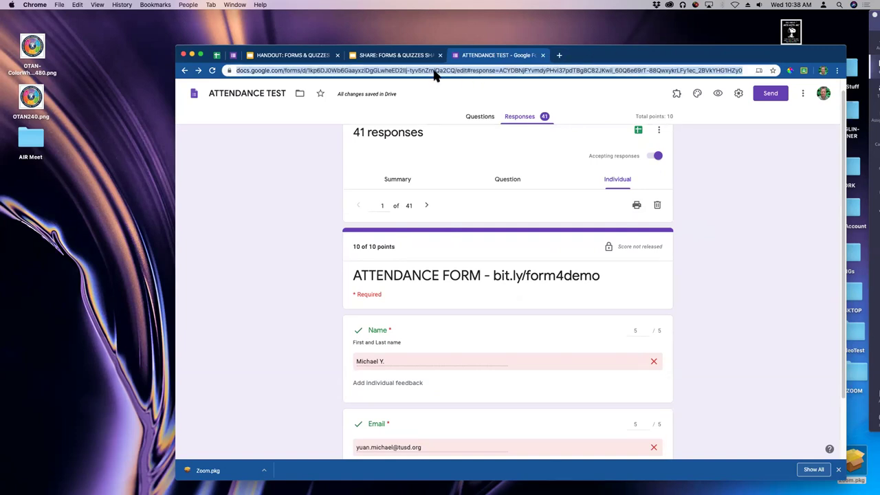
Open the SIGN IN 2019 5YrMM9 form from forms.google.com and view its 0 responses.
text(forms.google.com)
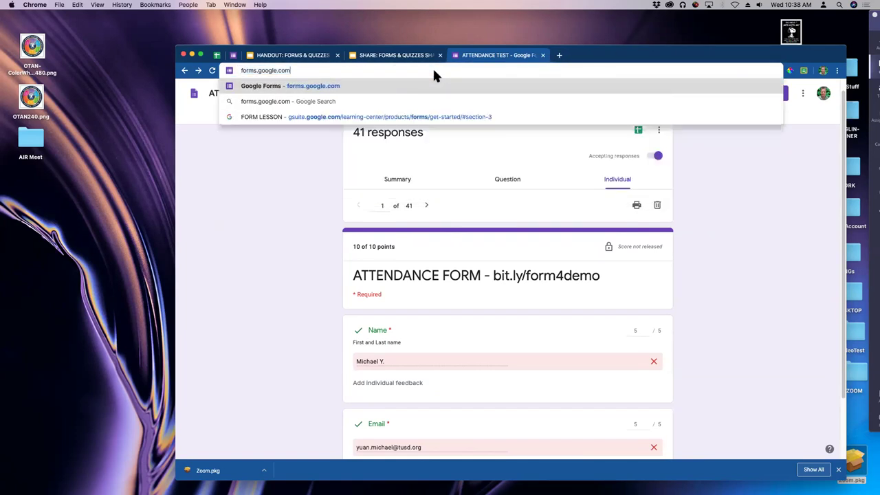
key(Return)
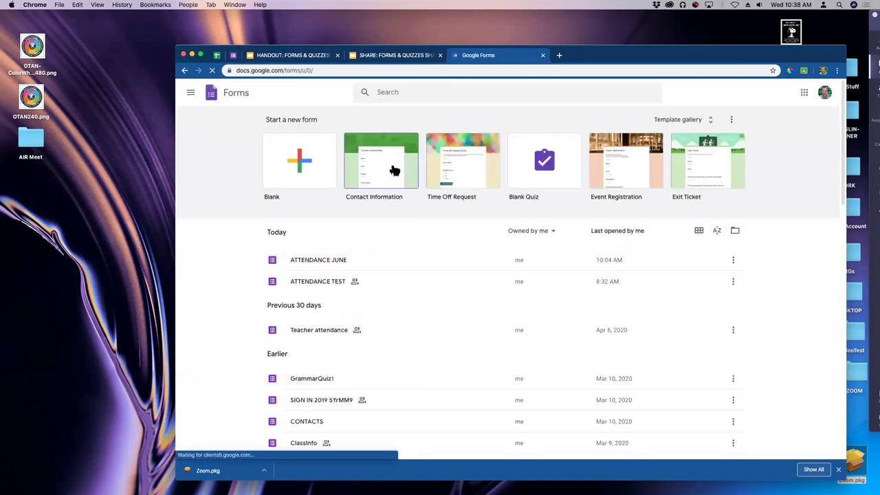
scroll(250, 215, down, 1)
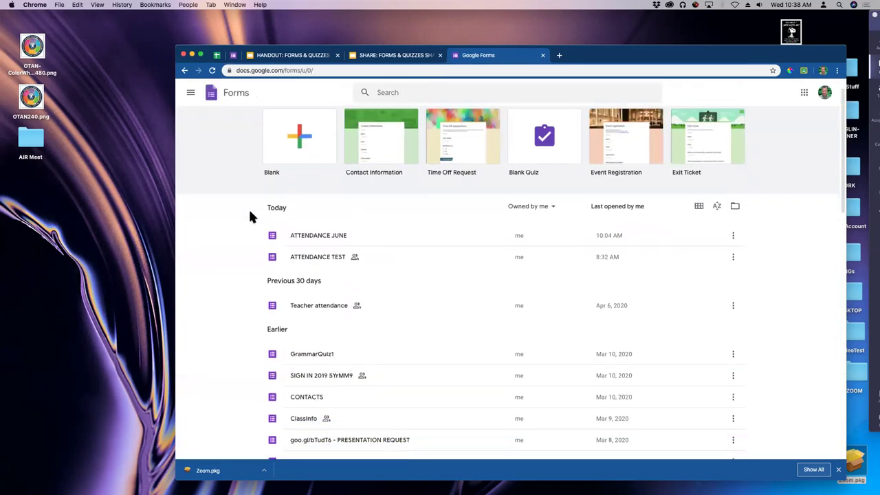
scroll(250, 216, down, 1)
click(328, 362)
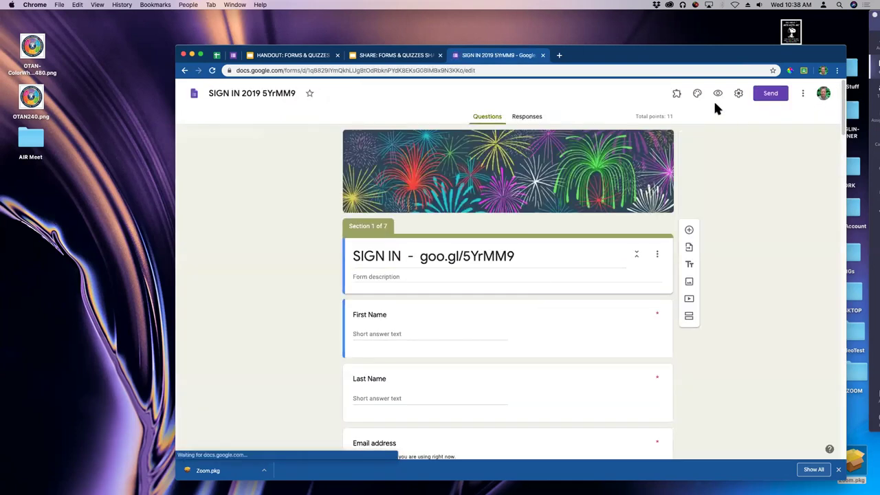
click(540, 117)
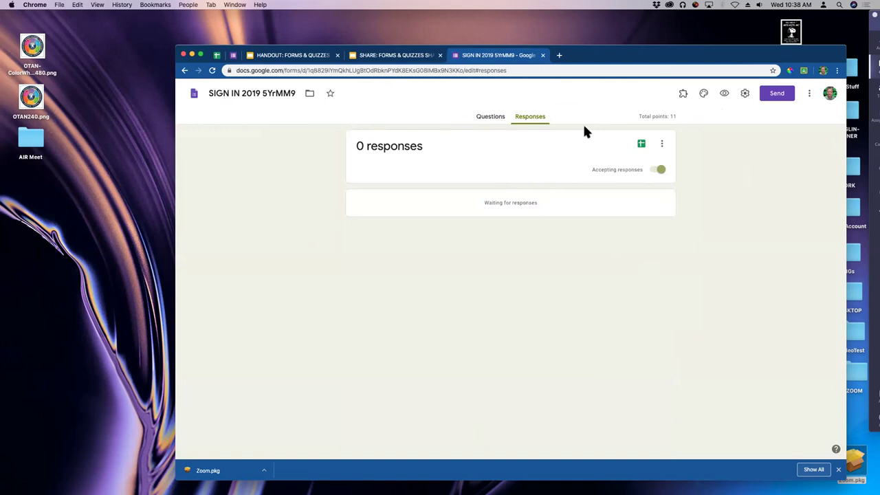
Open the linked SIGN IN 2019-20 (Responses) spreadsheet and view the 100310HLPUSD-DIBBLE and 20'0108 WCCAE sheets.
click(642, 145)
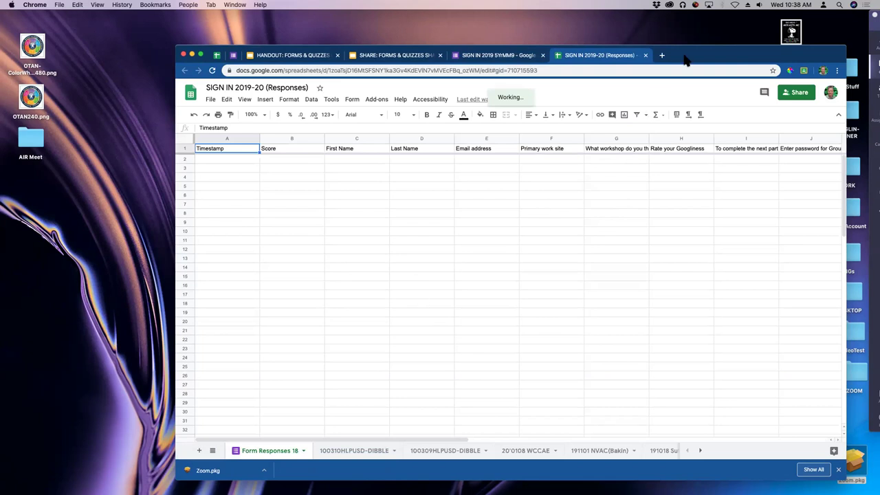
drag(688, 59, 674, 46)
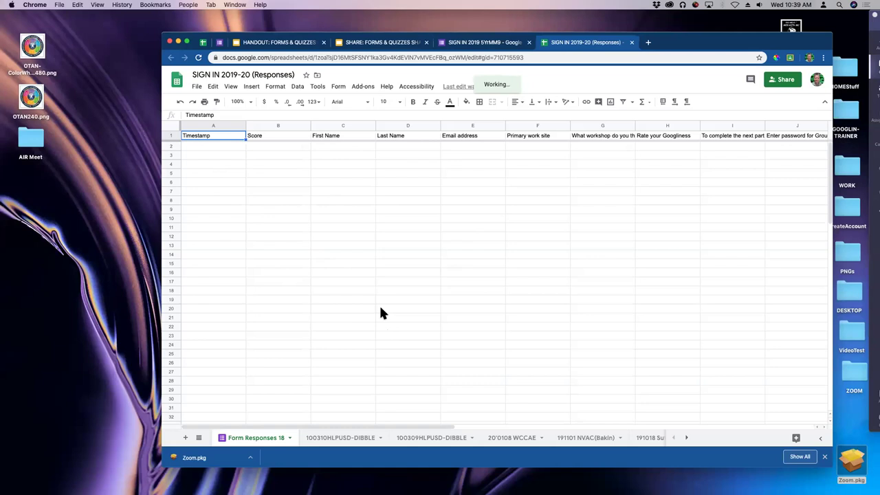
click(350, 439)
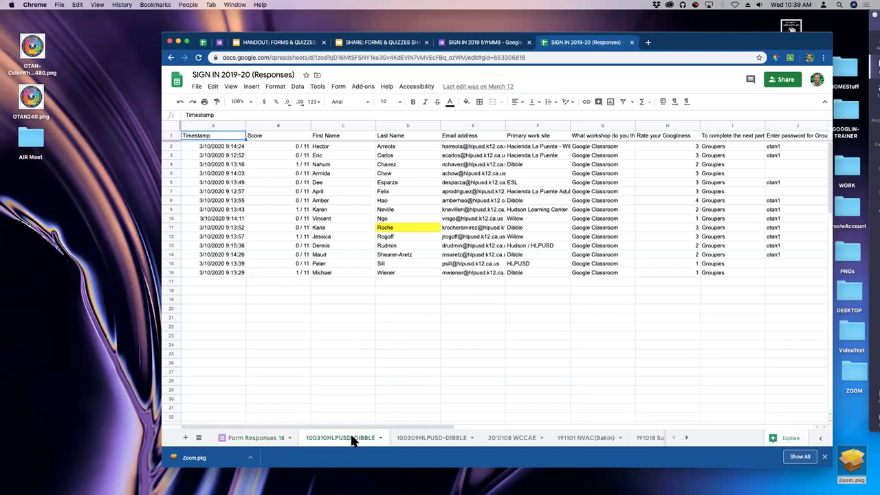
click(514, 439)
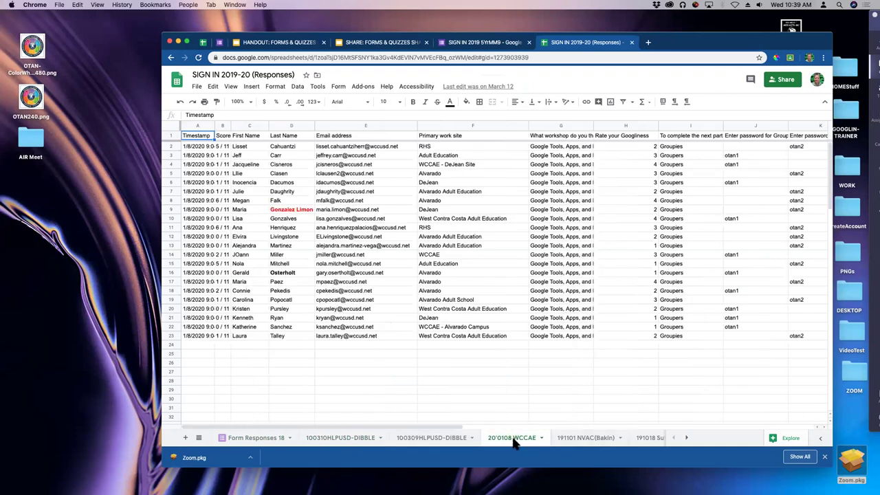
Browse on to the 191101 NVAC(Bakin) and 190510MtDiablo sign-in sheets.
click(595, 444)
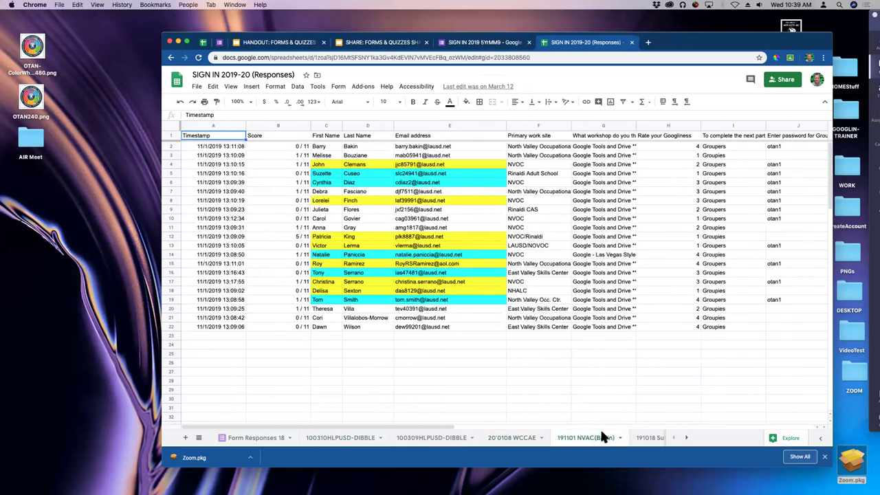
click(683, 441)
click(685, 440)
click(631, 442)
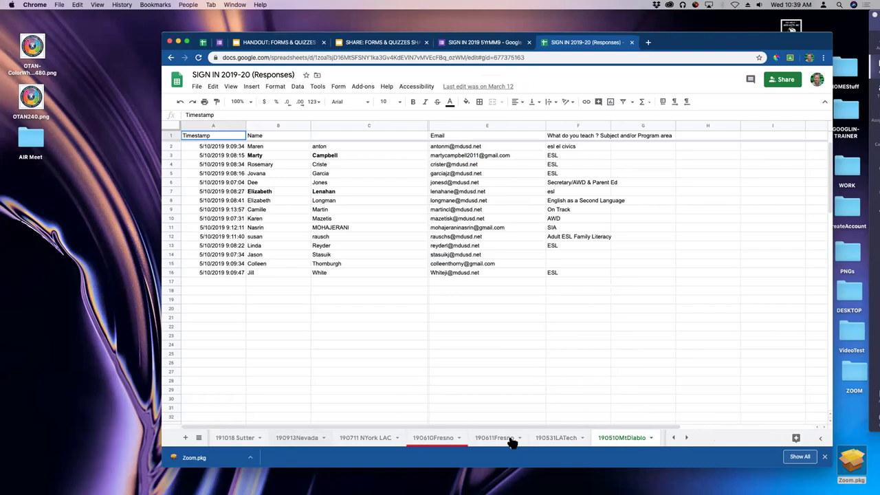
click(676, 440)
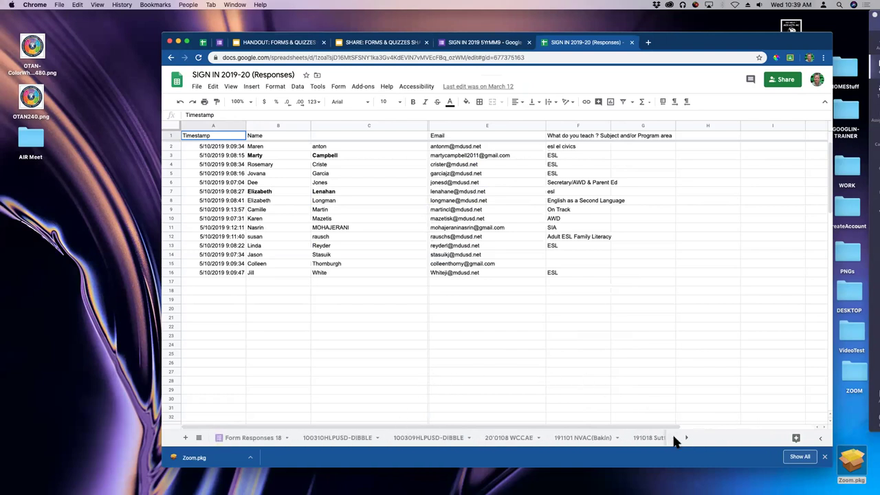
drag(678, 42, 680, 54)
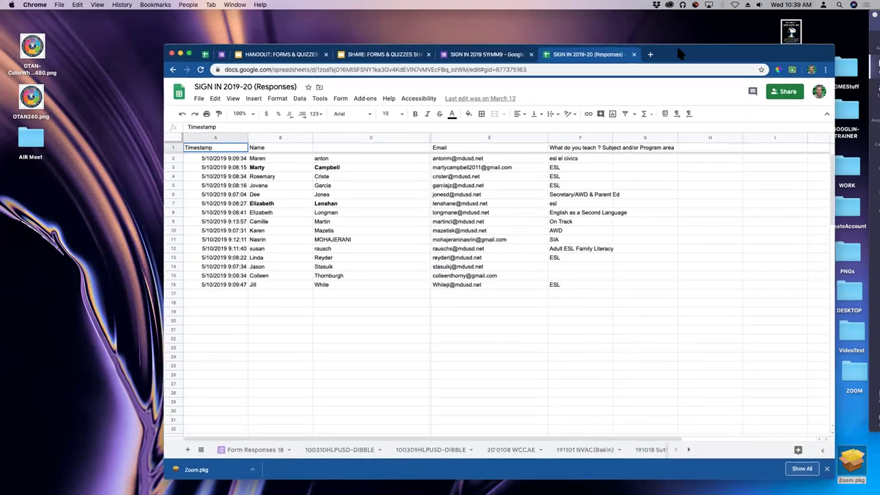
Turn off Accepting responses for the SIGN IN 2019 5YrMM9 form, then turn it back on.
click(481, 58)
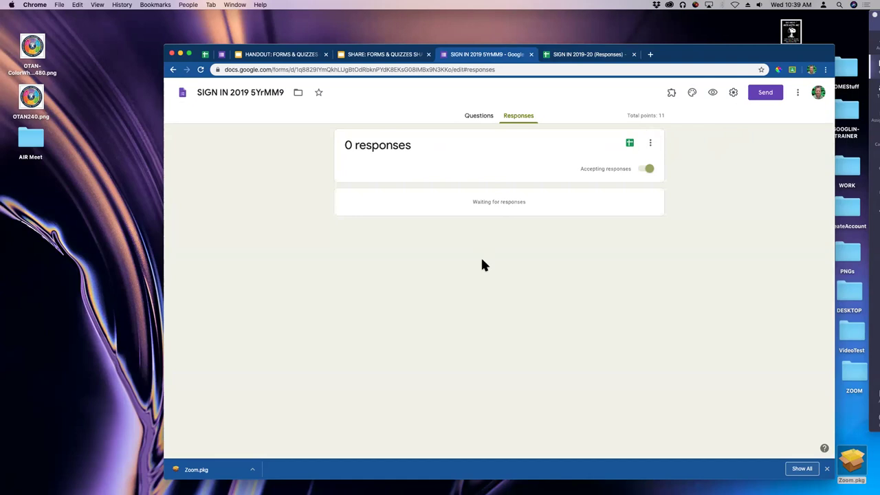
click(649, 169)
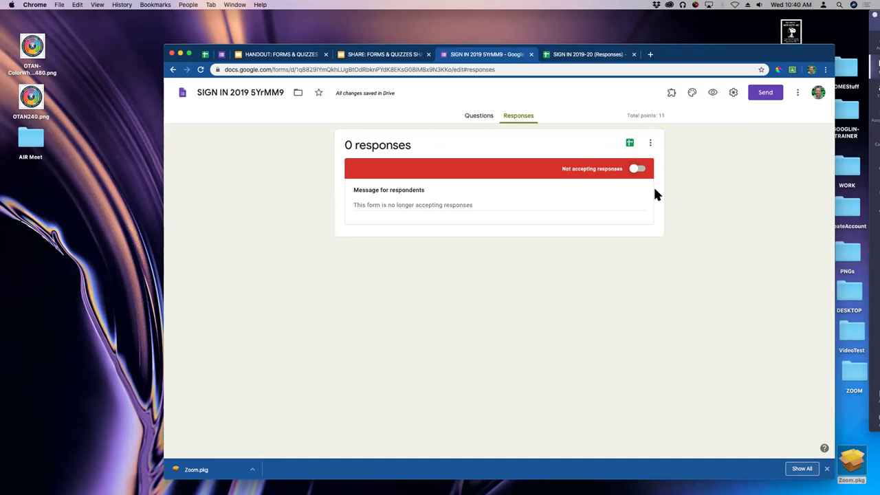
click(634, 170)
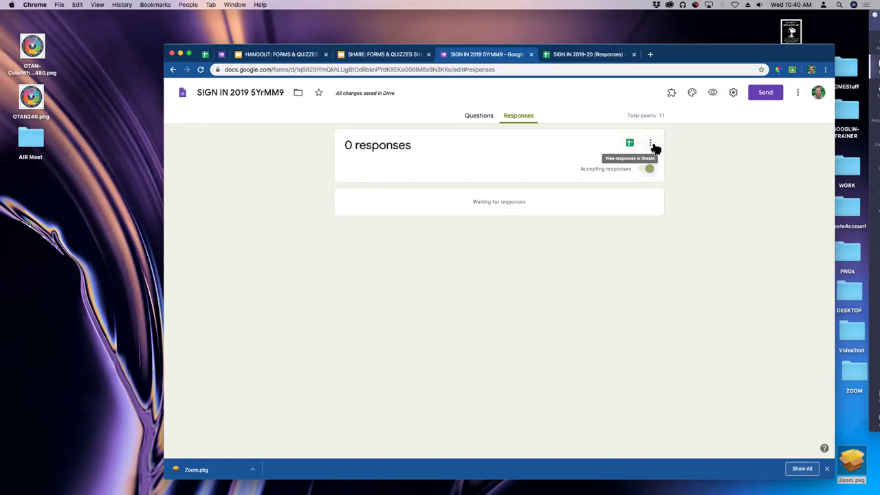
Zoom the page to 150% and reopen the three-dot response options menu.
click(650, 143)
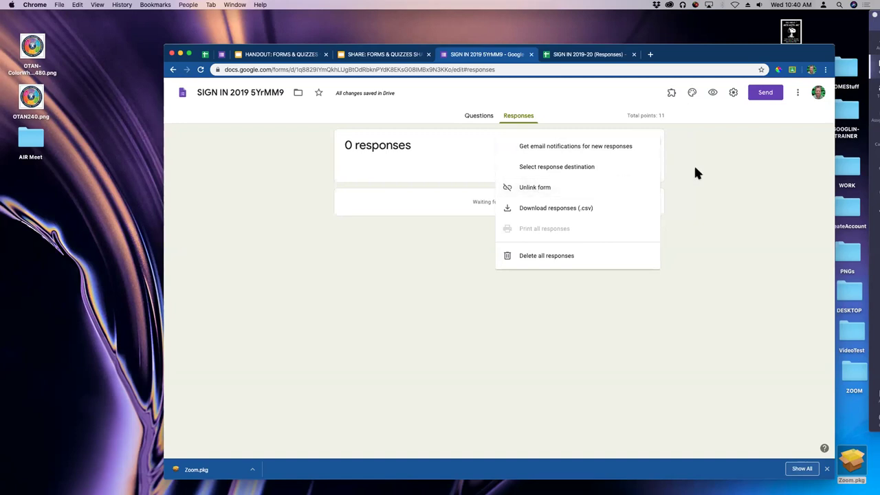
key(super+equal)
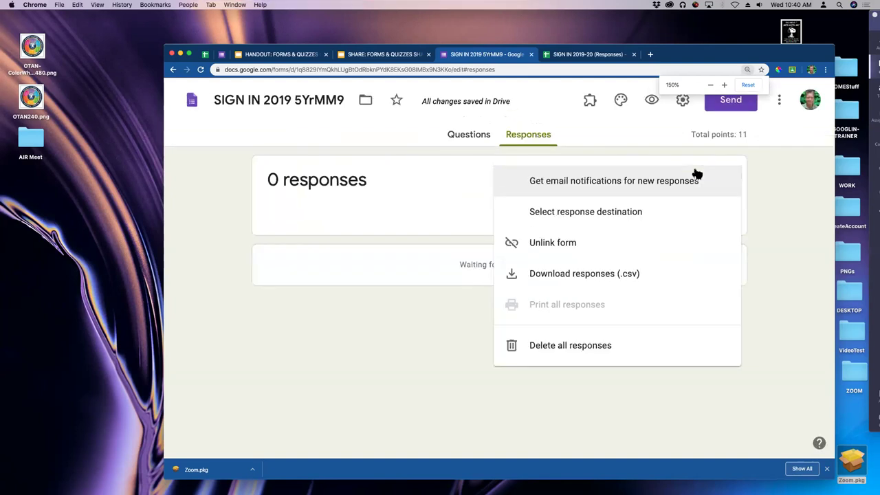
click(763, 143)
drag(794, 49, 762, 41)
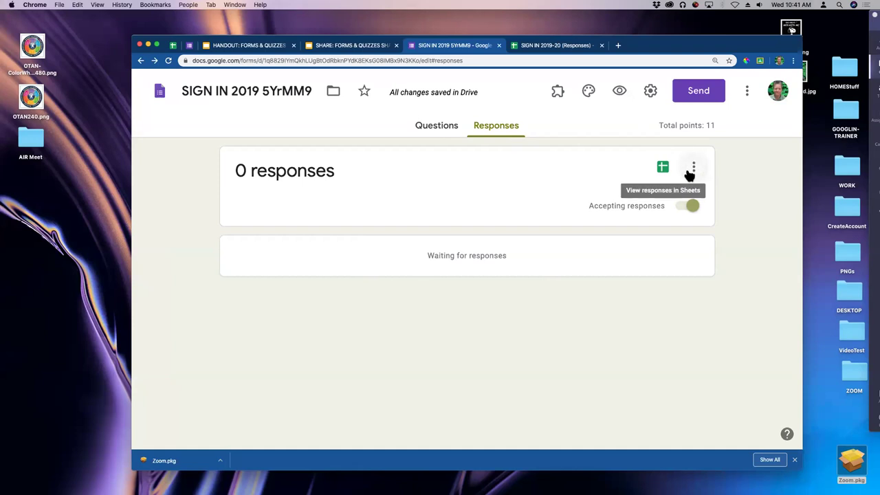
click(695, 170)
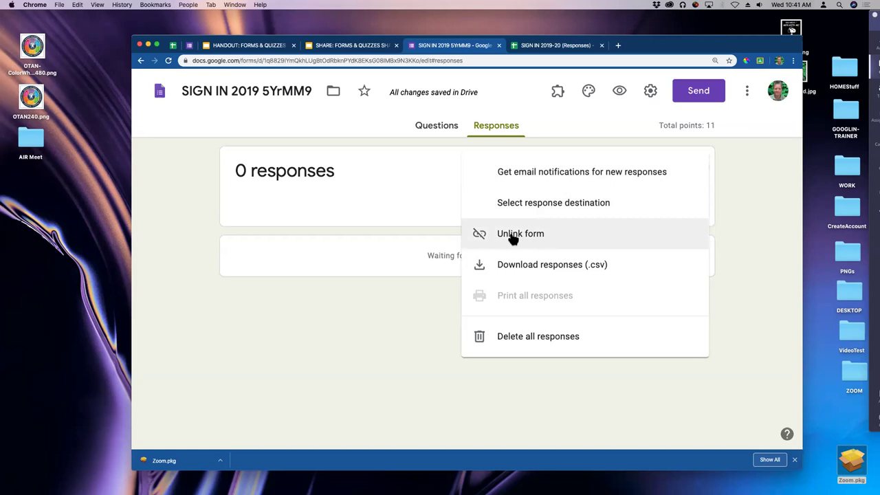
Choose Unlink form and confirm UNLINK to detach the current responses spreadsheet.
click(513, 238)
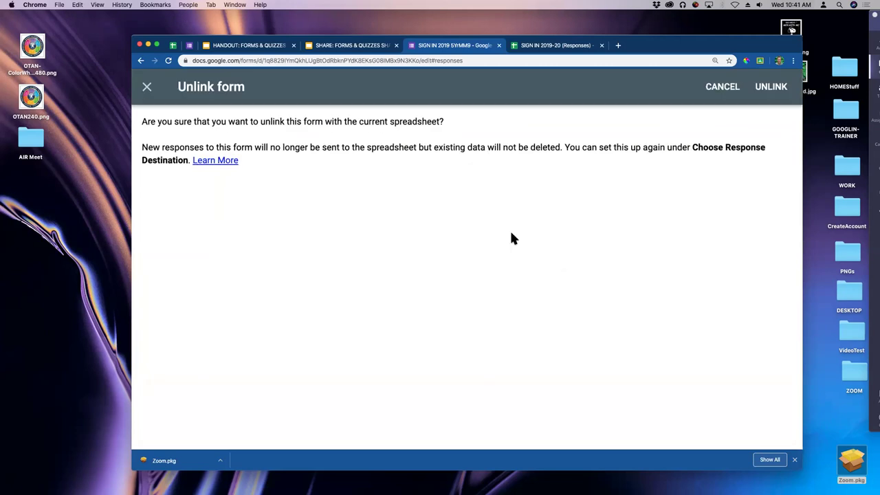
drag(644, 52, 672, 52)
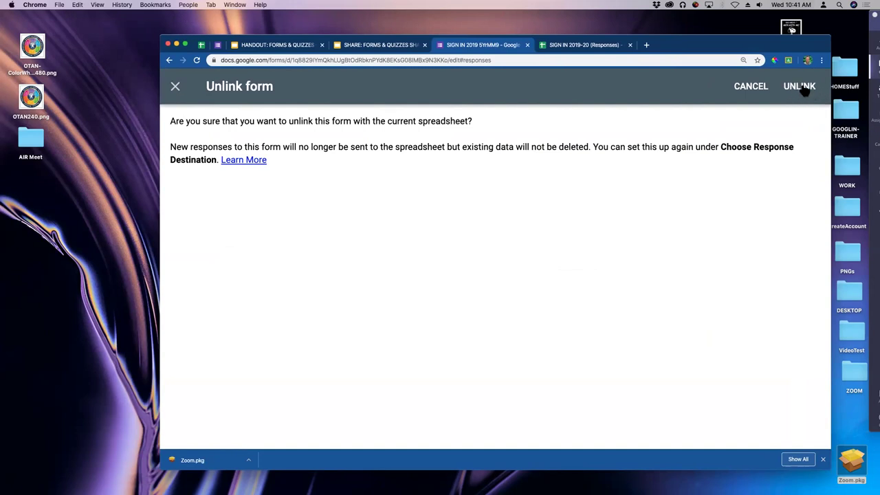
click(804, 90)
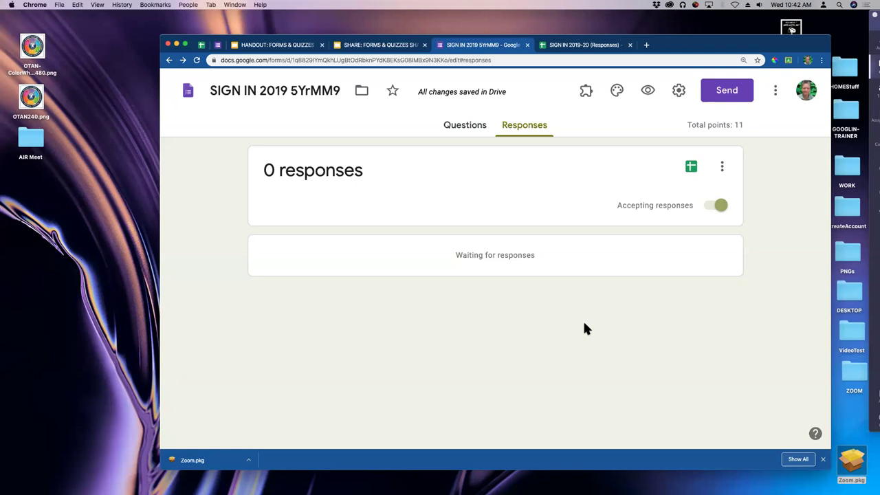
Set the response destination to the existing SIGN IN 2019-20 (Responses) spreadsheet.
click(722, 167)
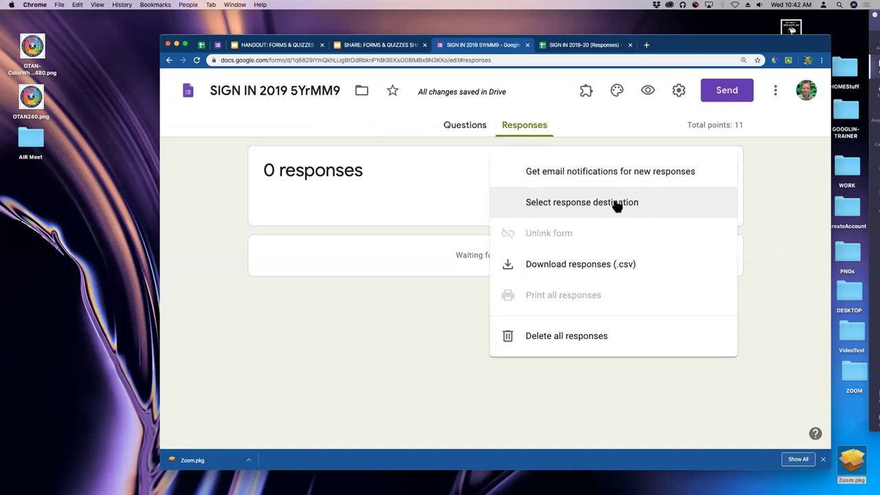
click(544, 207)
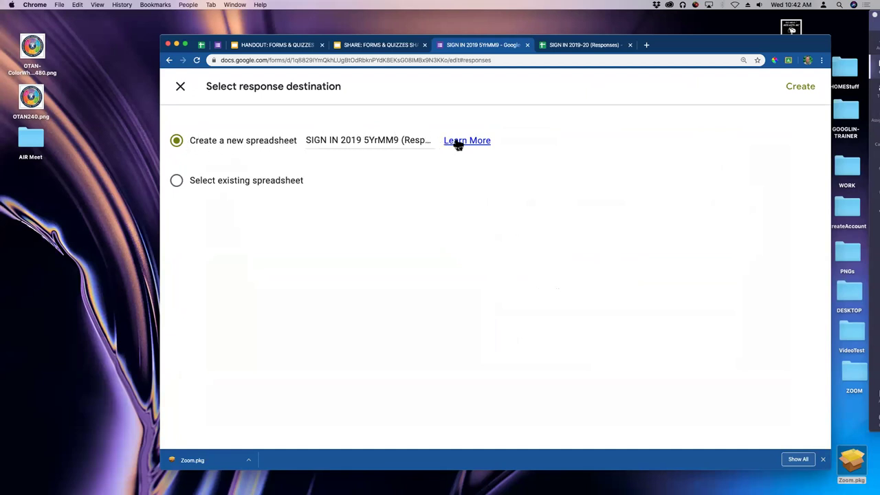
click(176, 180)
click(802, 86)
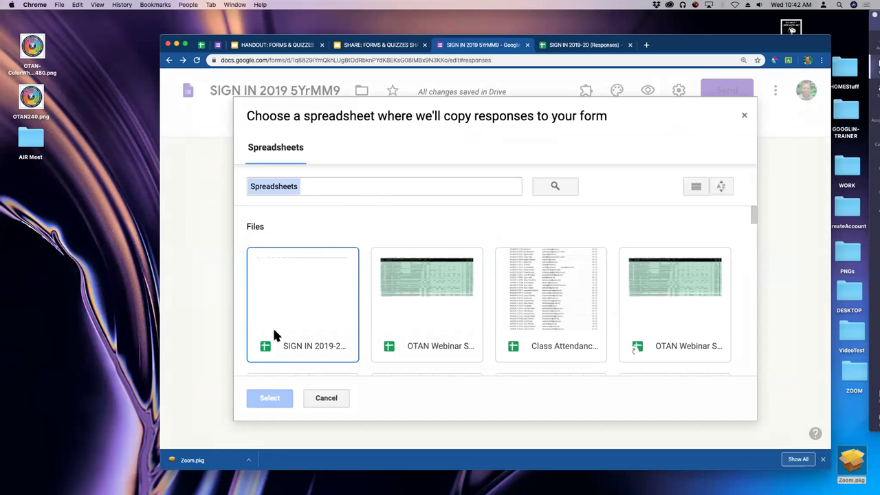
click(300, 292)
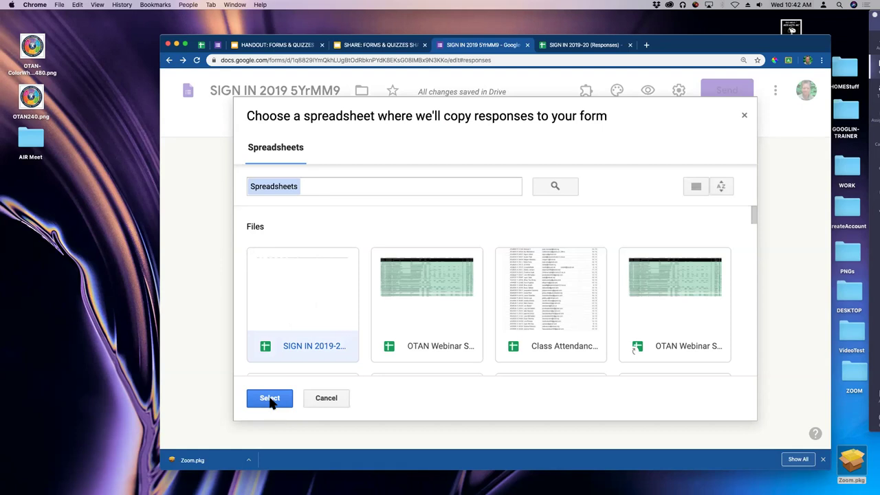
click(270, 399)
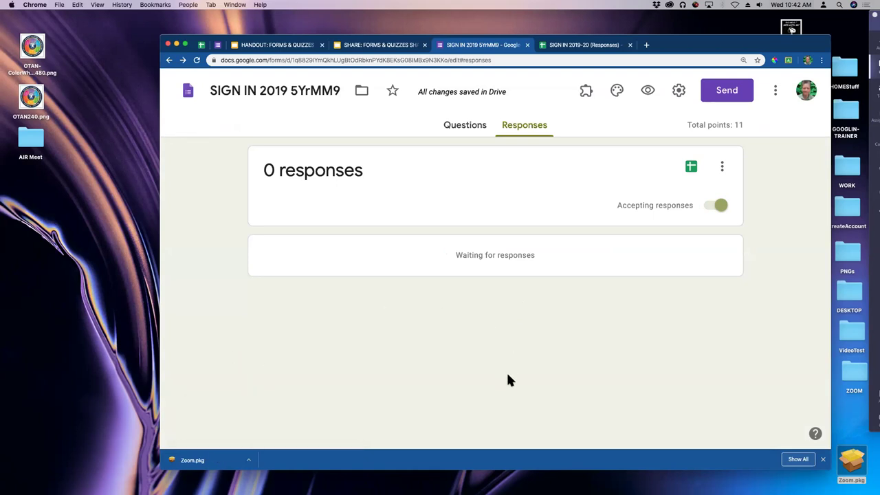
Open the linked spreadsheet to see the empty Form Responses 19 sheet with headers.
click(691, 168)
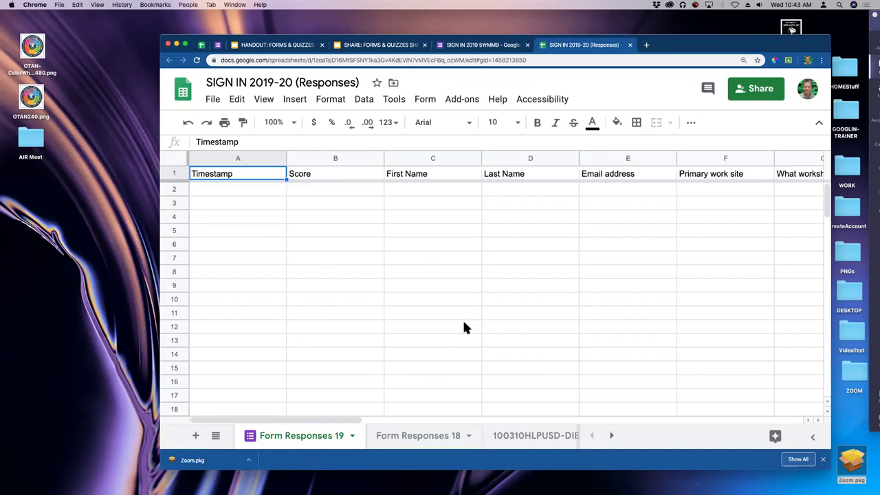
Show slide 28, '4. Quizzes — Forms that grade themselves', in the Share: Forms & Quizzes deck.
click(363, 48)
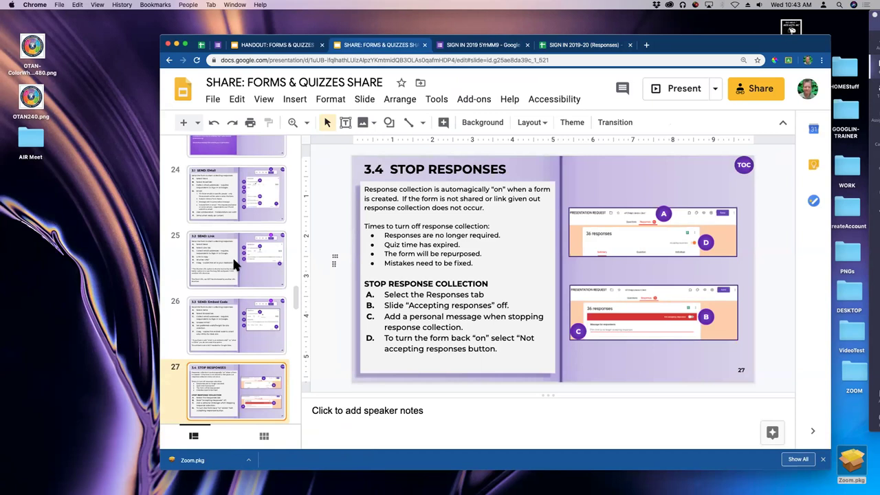
scroll(233, 256, down, 4)
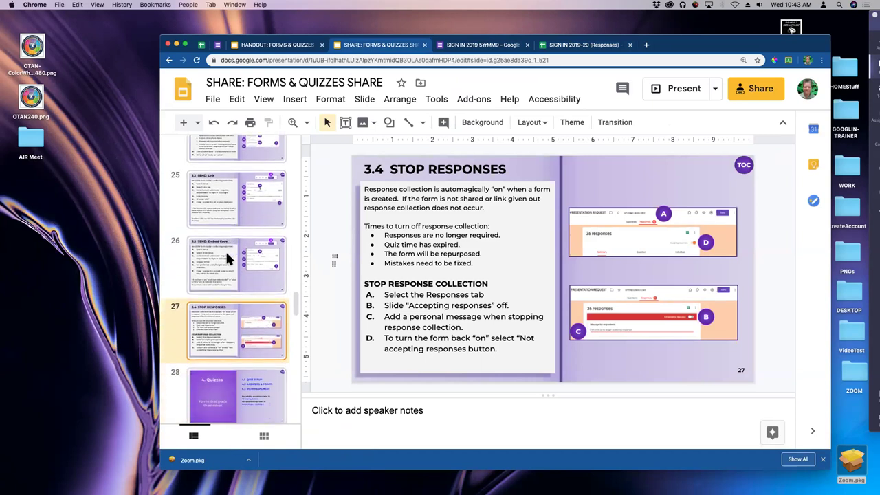
scroll(225, 249, down, 6)
click(220, 274)
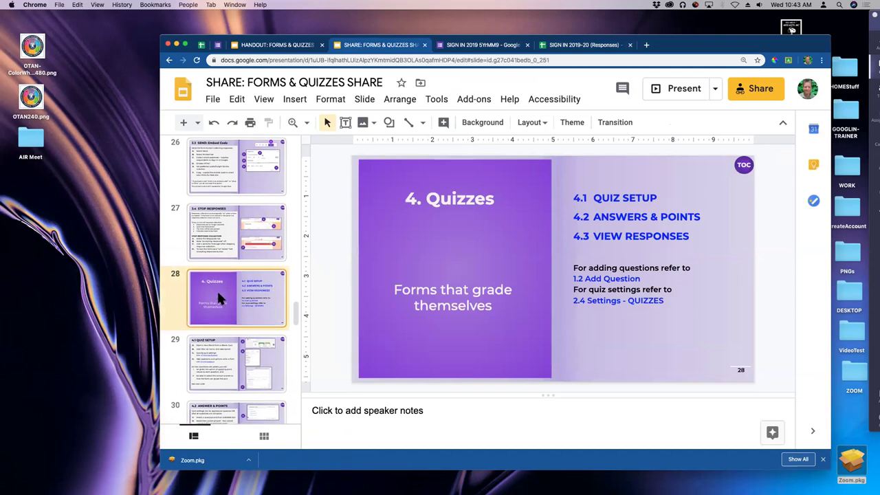
scroll(217, 289, down, 2)
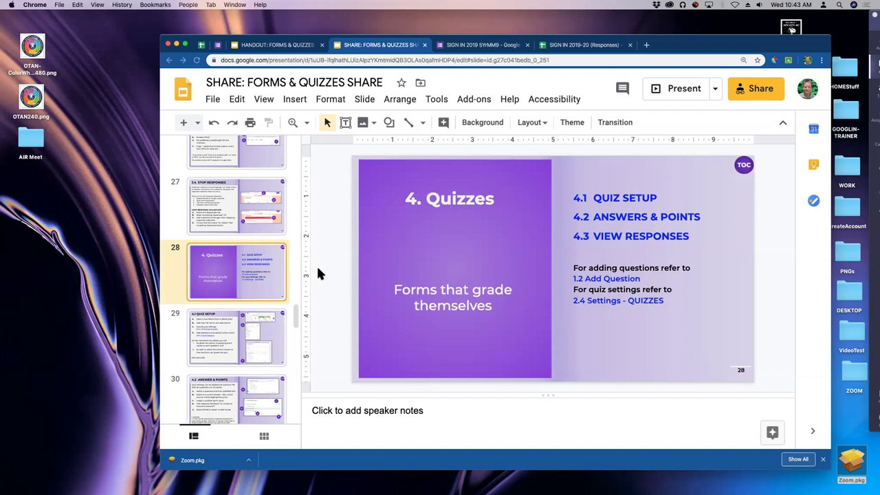
click(494, 46)
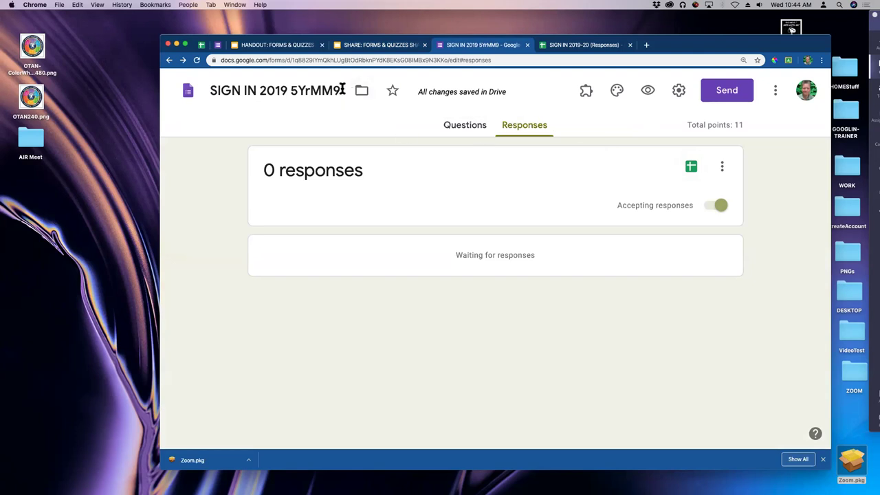
Select '5YrMM9' in the form title and switch to the Questions editor showing Section 1 of 7.
drag(344, 90, 291, 90)
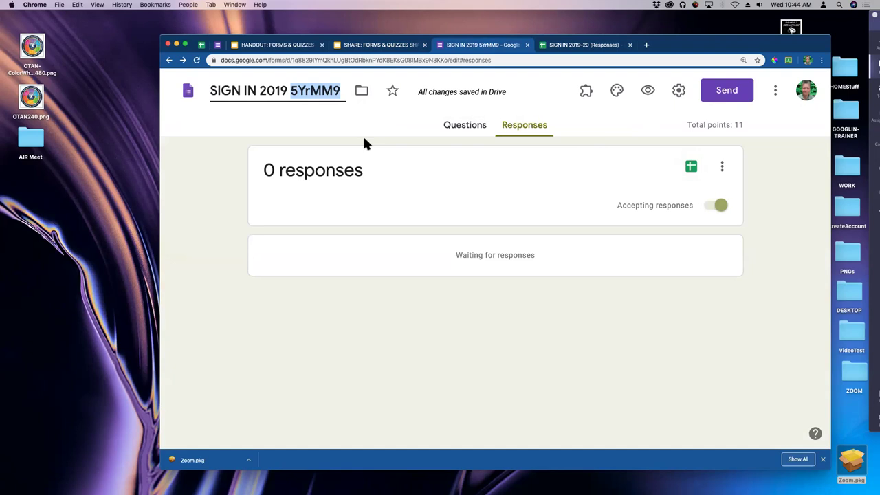
click(465, 130)
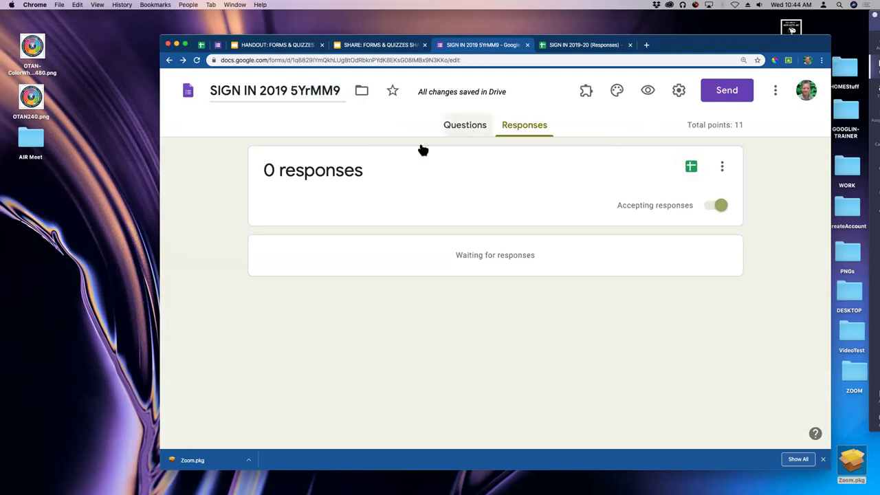
scroll(544, 303, down, 3)
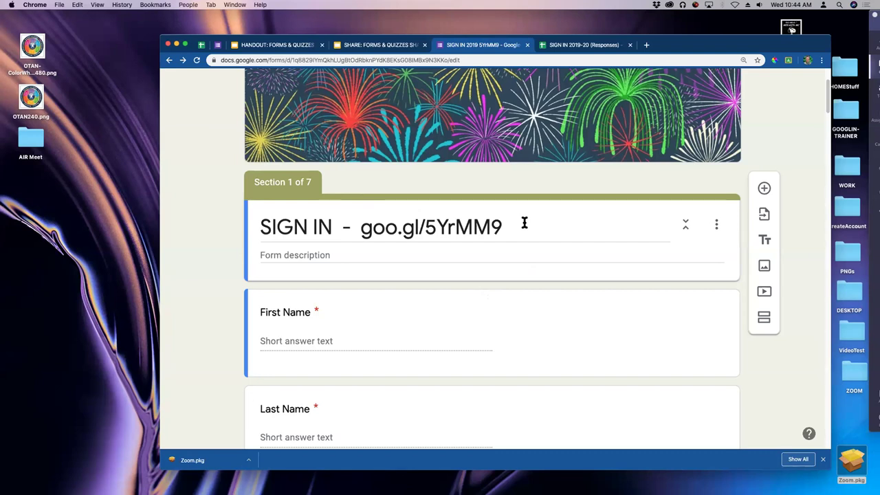
drag(605, 47, 607, 63)
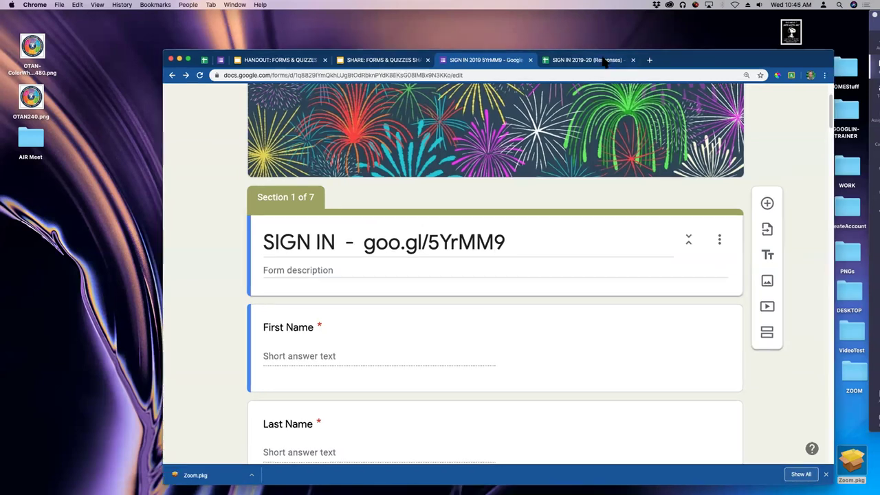
Zoom to 125% and close the SIGN IN form and responses spreadsheet tabs.
click(222, 61)
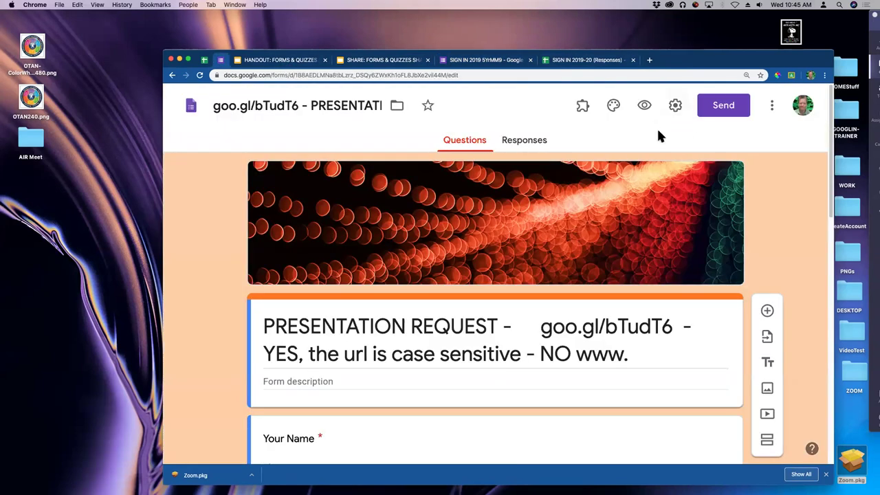
key(super+equal)
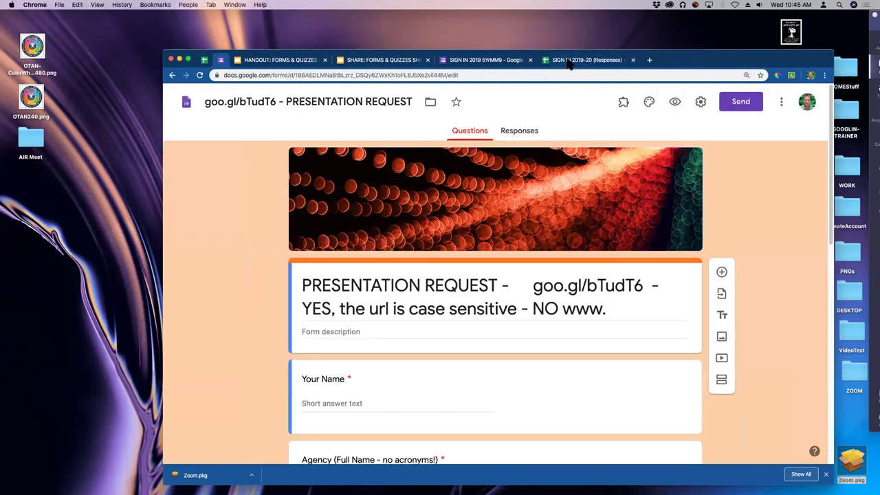
click(495, 61)
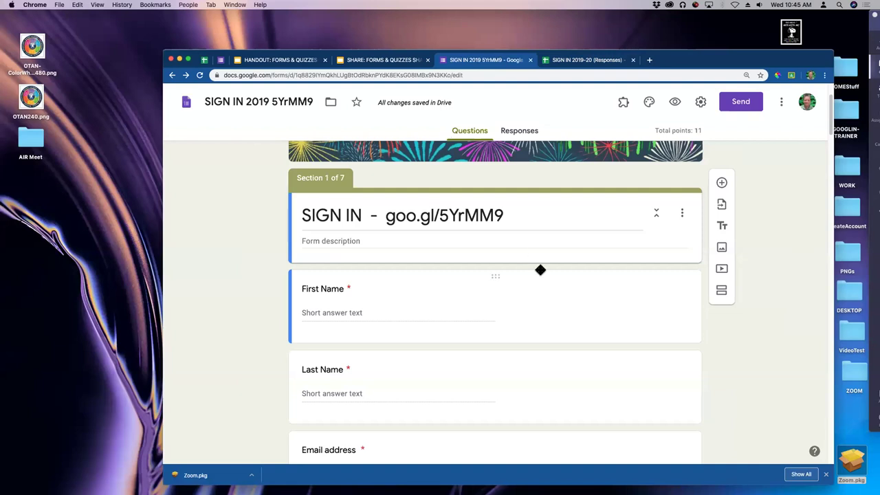
click(531, 60)
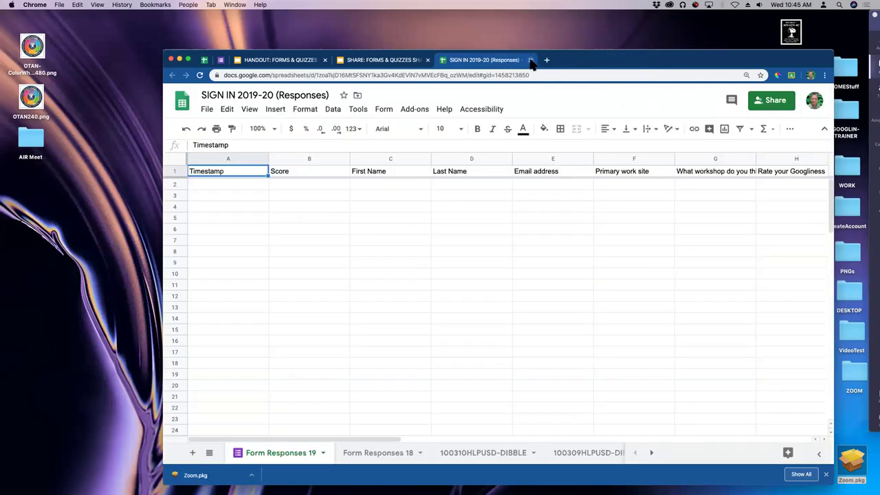
click(531, 60)
In a new tab, type forms and open the ATTENDANCE TEST form.
click(444, 60)
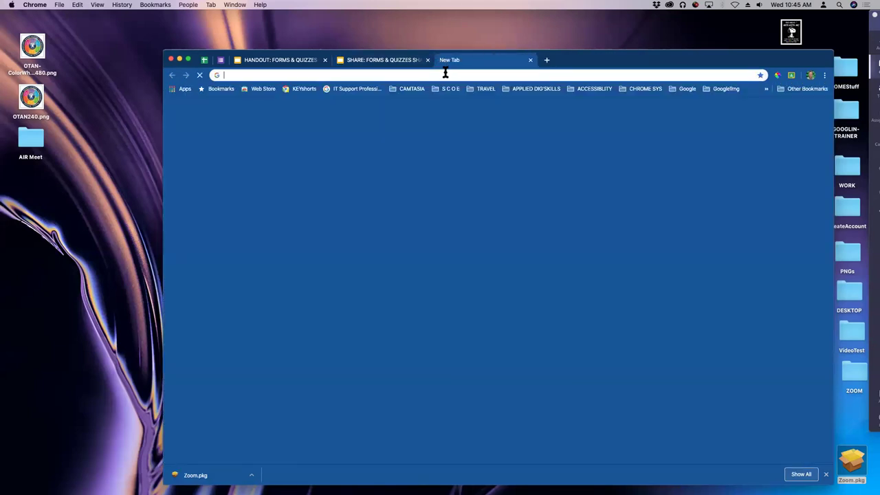
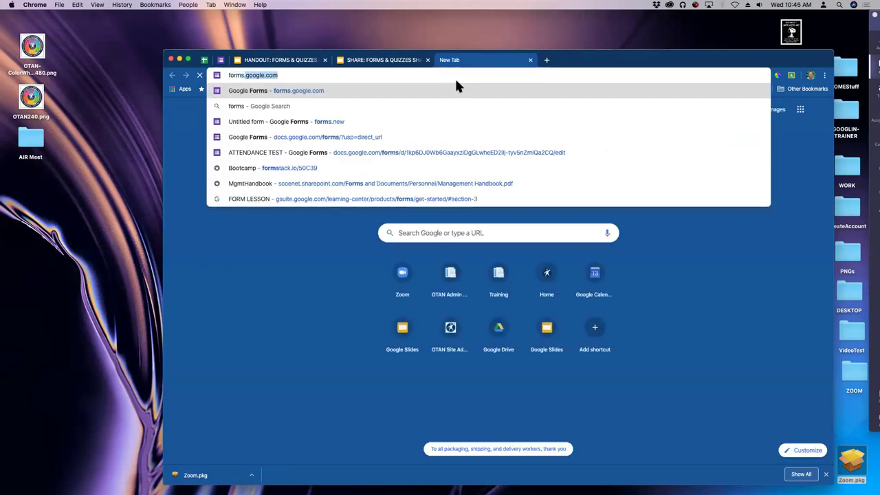
click(261, 153)
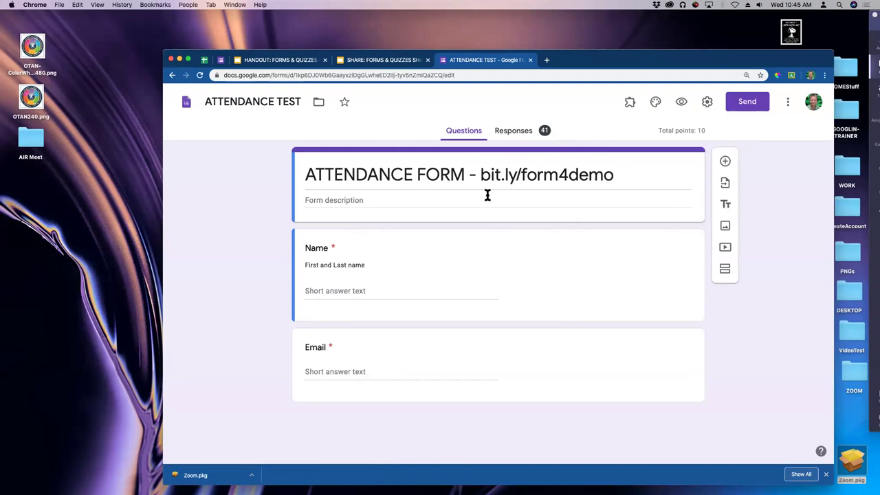
Add a new question reading 'Who was the 1st female Supreme court judge?'.
click(725, 161)
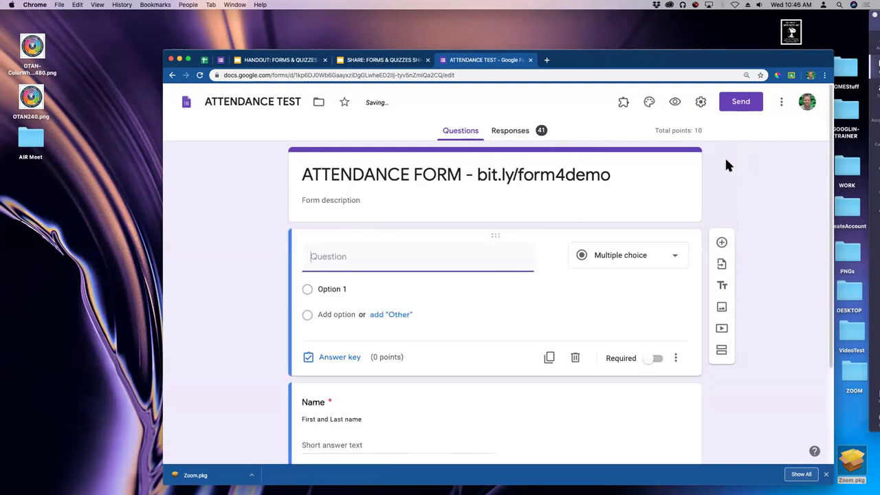
text(Who was the 1st female Supreme court judge.)
key(BackSpace)
text(?)
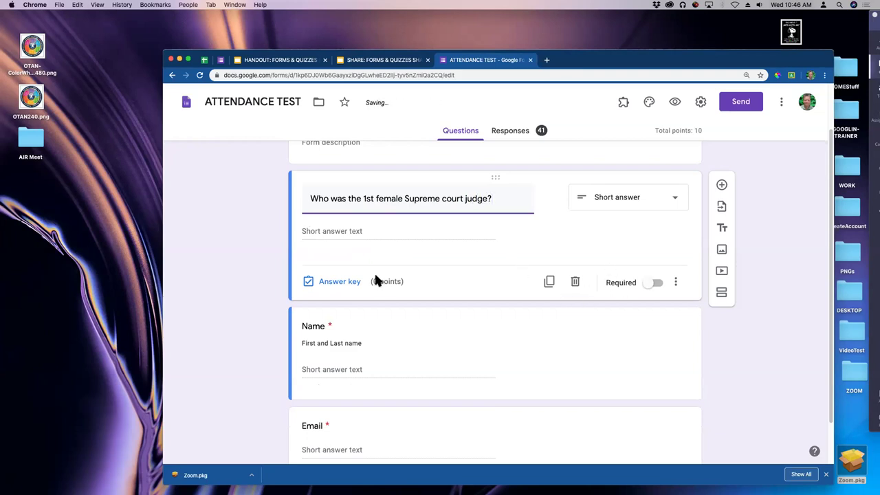
click(727, 403)
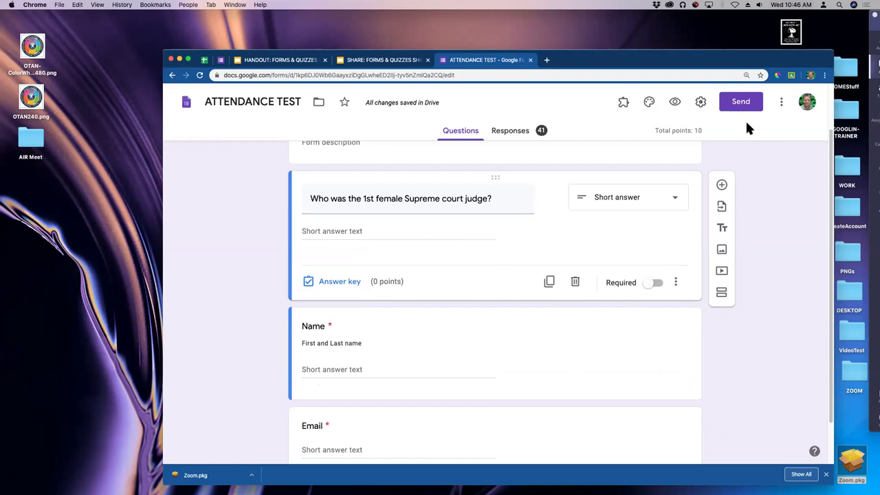
Turn on quiz mode with grades released immediately after each submission, and save.
click(702, 103)
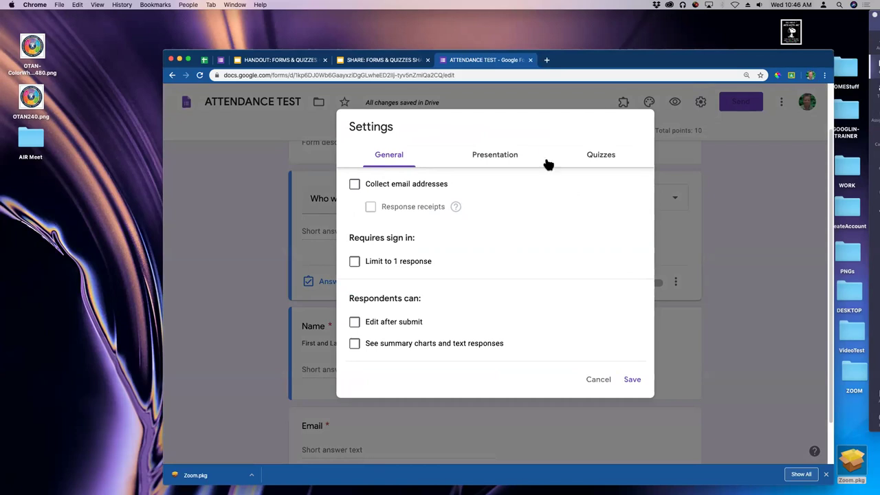
click(607, 161)
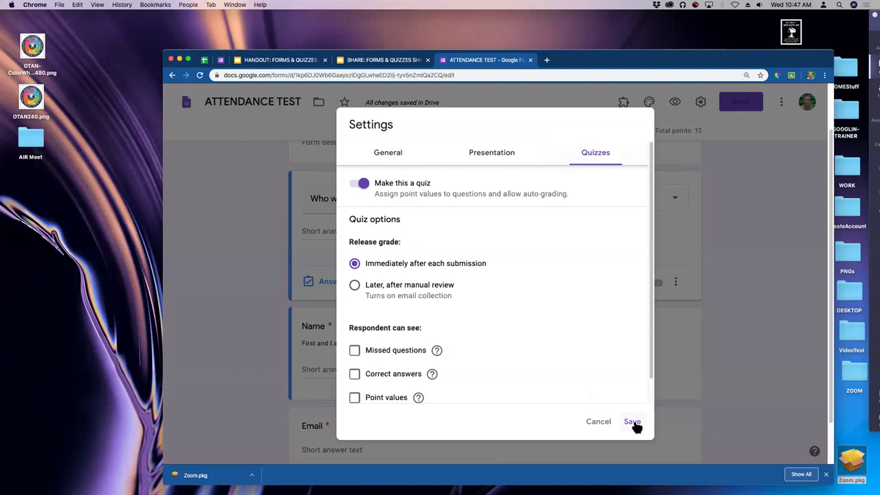
click(633, 422)
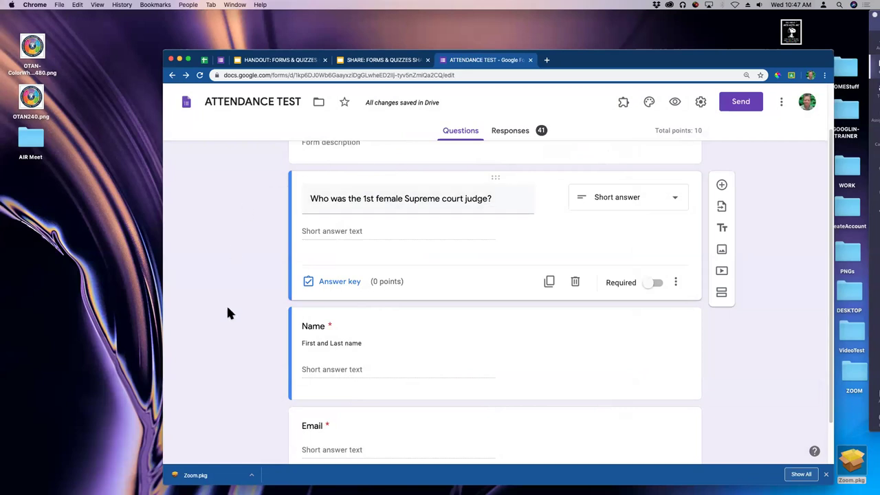
scroll(265, 292, down, 1)
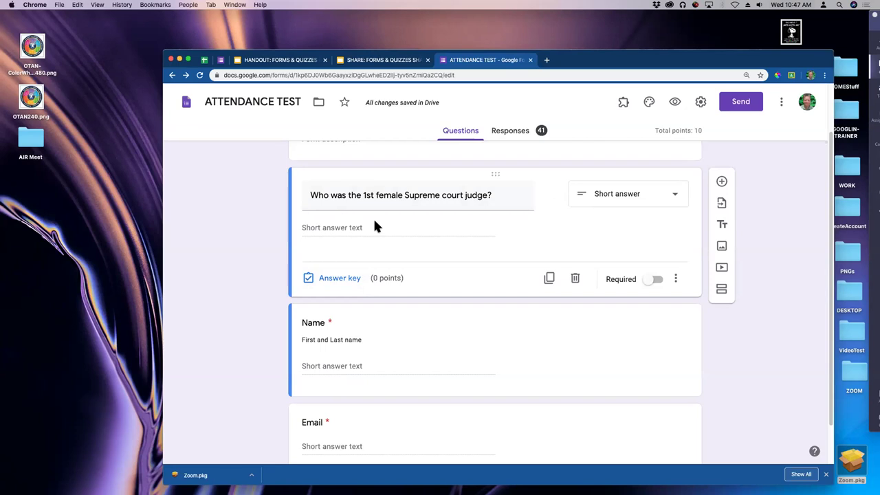
click(673, 195)
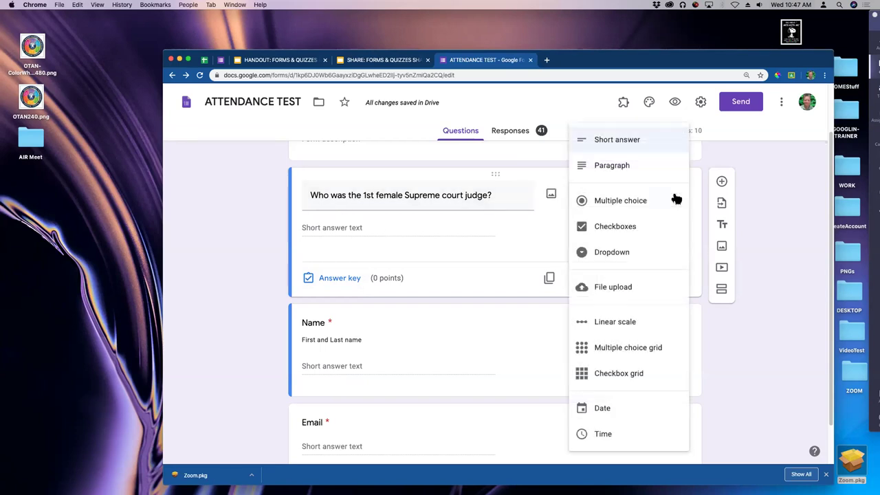
click(626, 200)
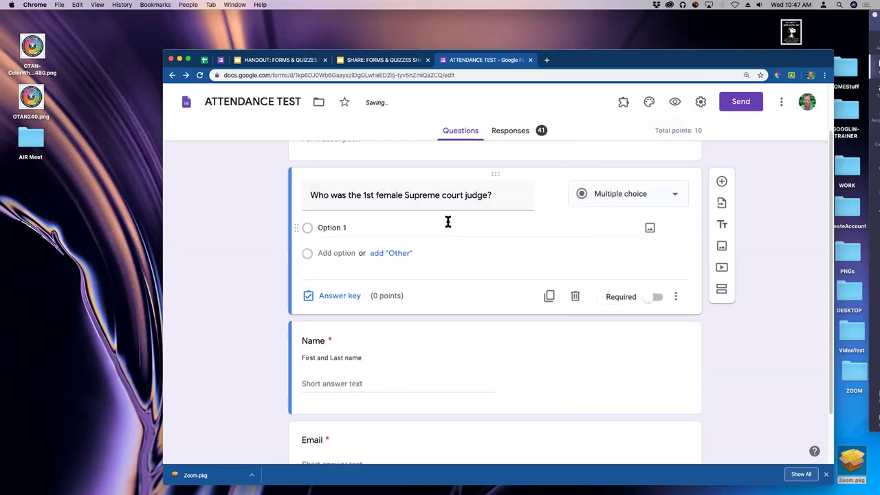
click(448, 222)
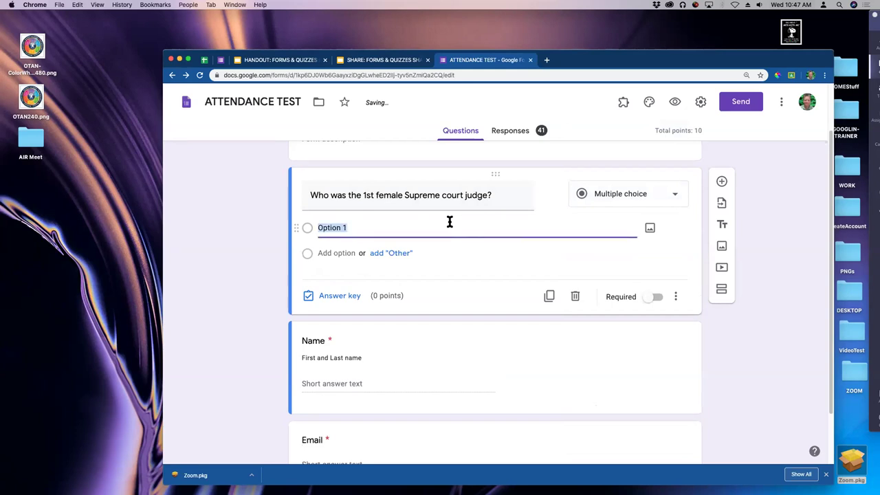
click(342, 253)
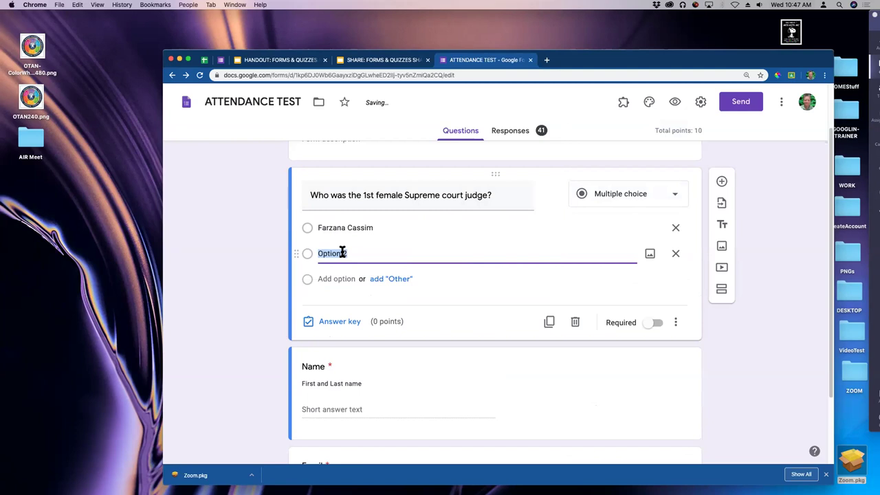
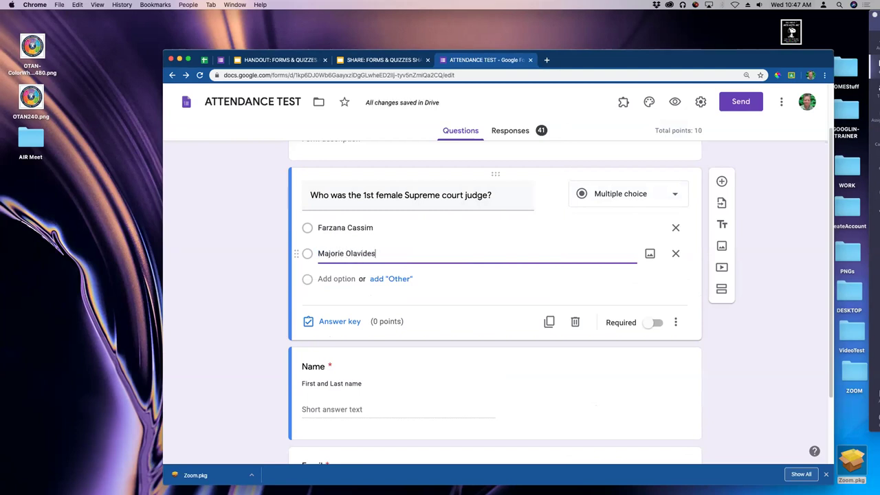
click(328, 279)
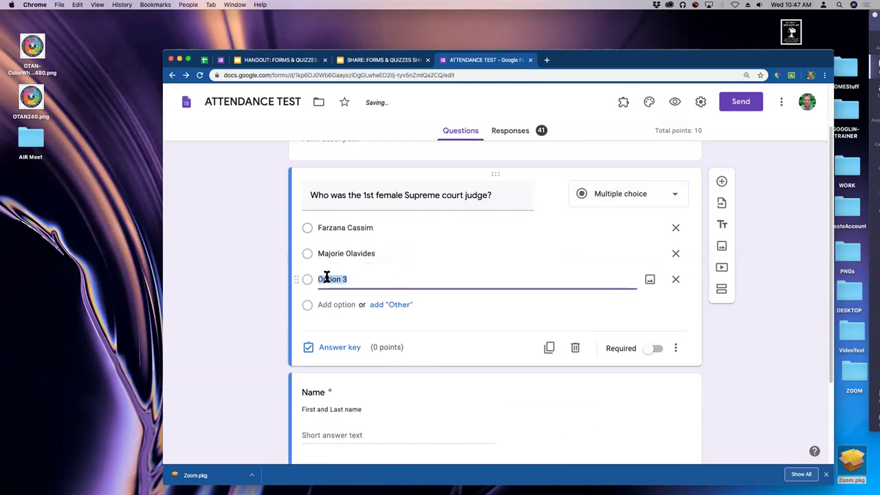
text(Sandra Da)
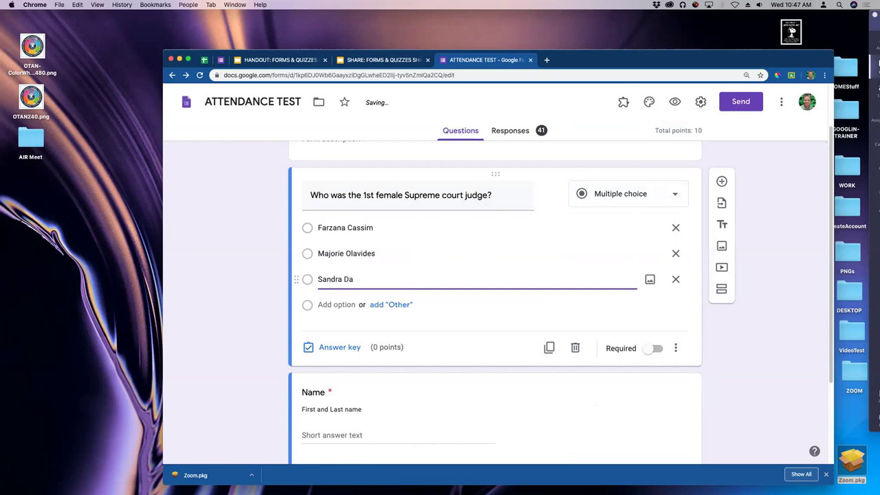
text(y O')
text('Connor)
click(259, 275)
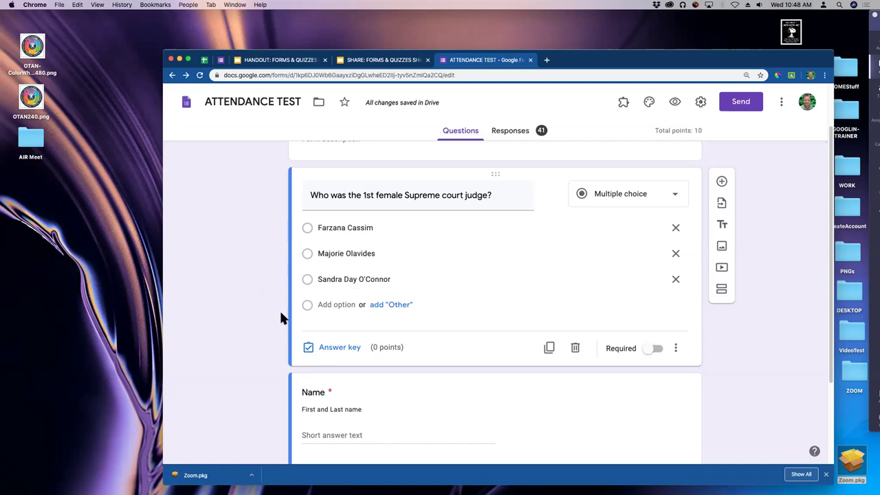
In the answer key, mark the second option correct and try larger point values, up to 99999.
click(339, 348)
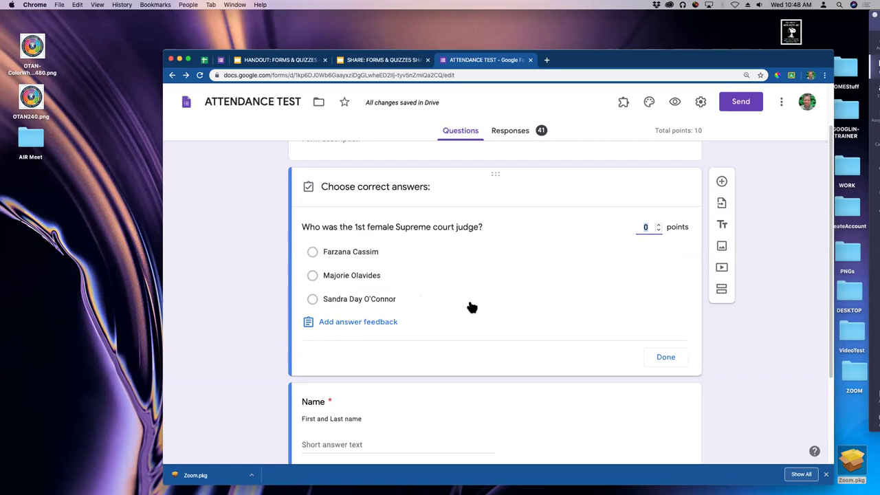
click(377, 282)
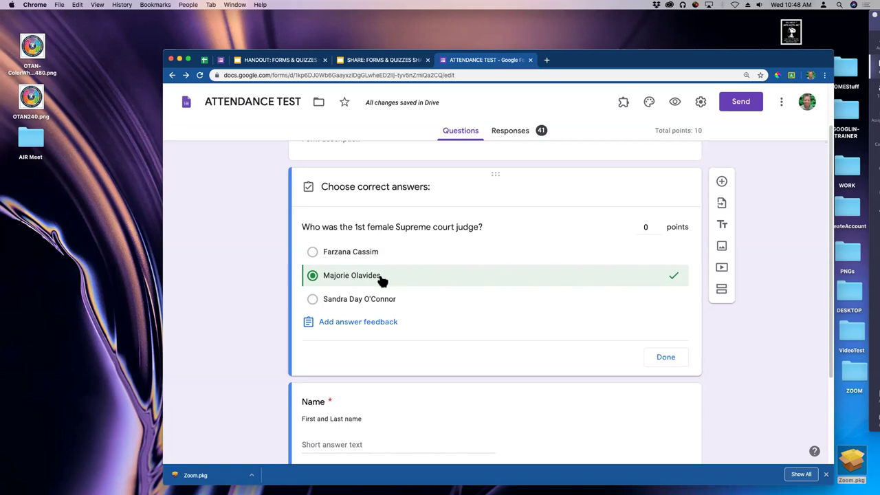
click(659, 225)
click(659, 225)
click(658, 225)
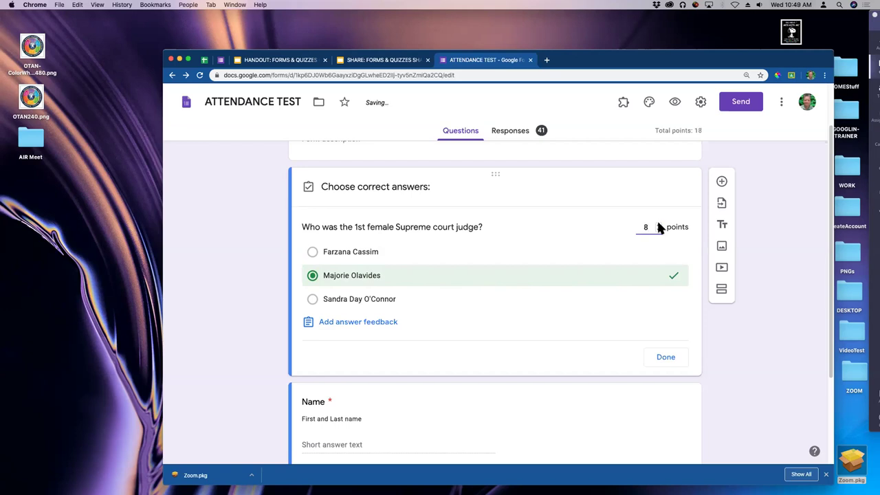
click(659, 225)
double_click(646, 227)
text(99999)
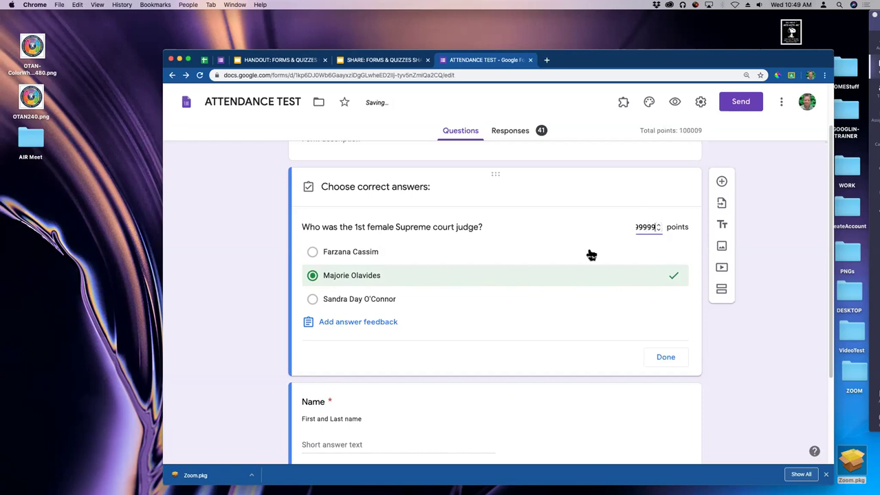
Make Sandra Day O'Connor the only correct answer and set the points to 5.
click(591, 255)
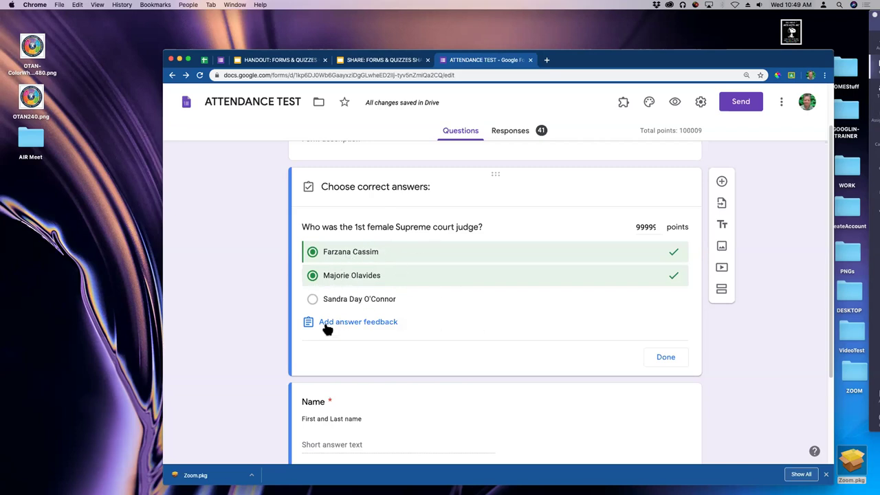
click(356, 282)
click(364, 257)
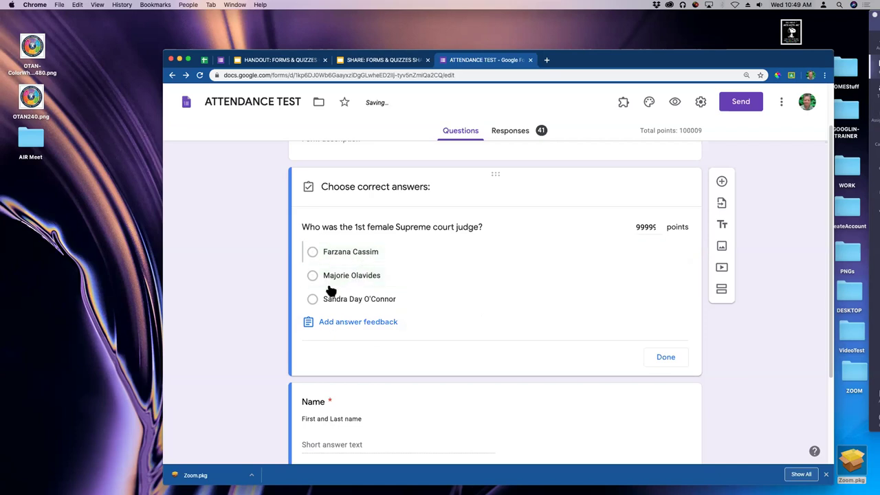
click(313, 300)
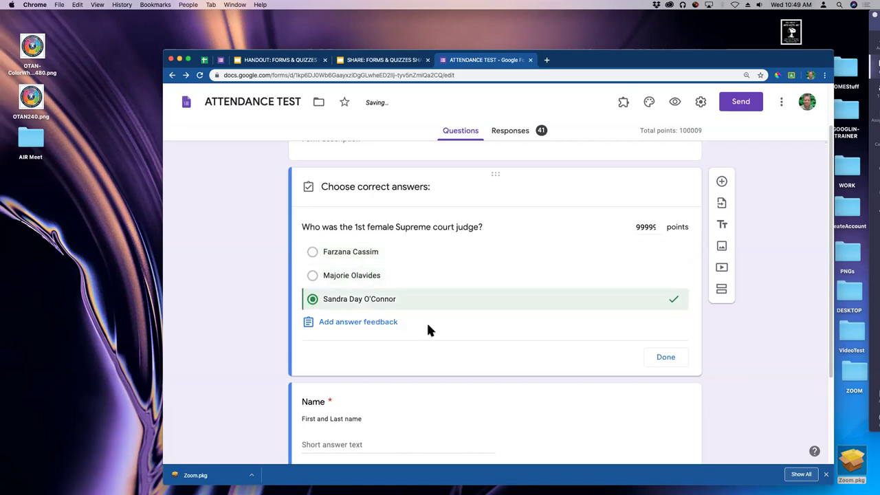
click(657, 223)
drag(653, 227, 616, 231)
key(BackSpace)
key(BackSpace)
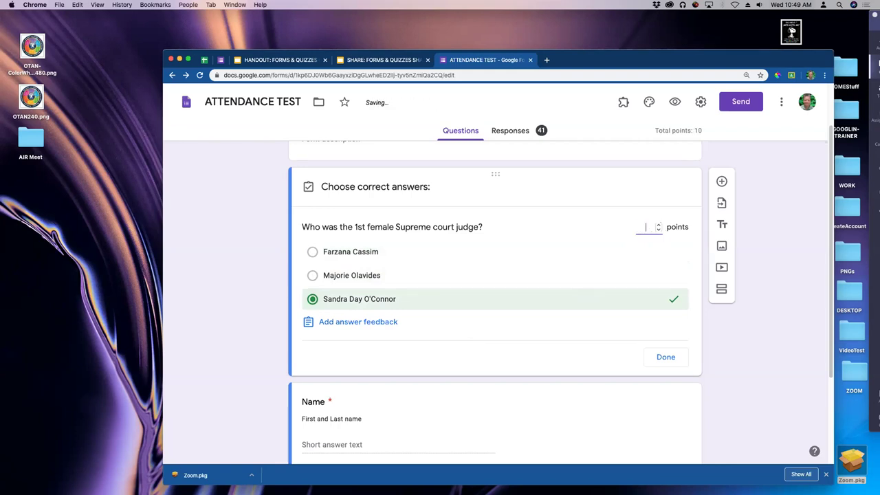
text(5)
click(595, 240)
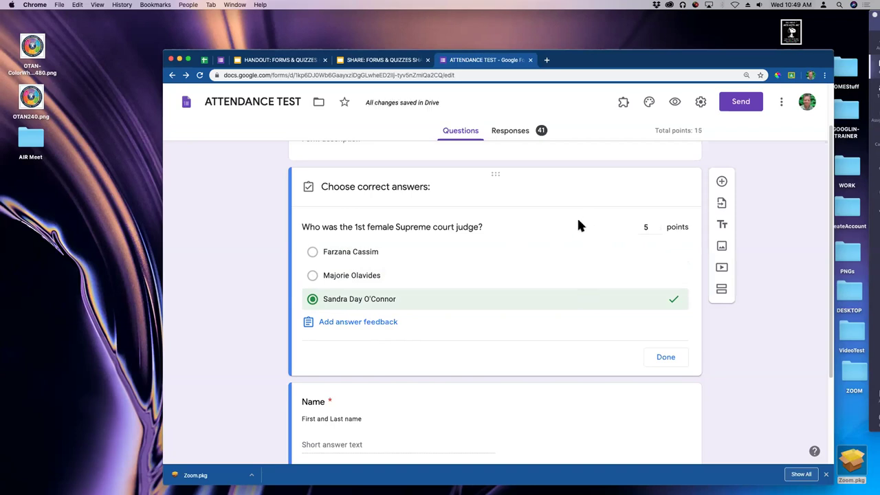
click(344, 323)
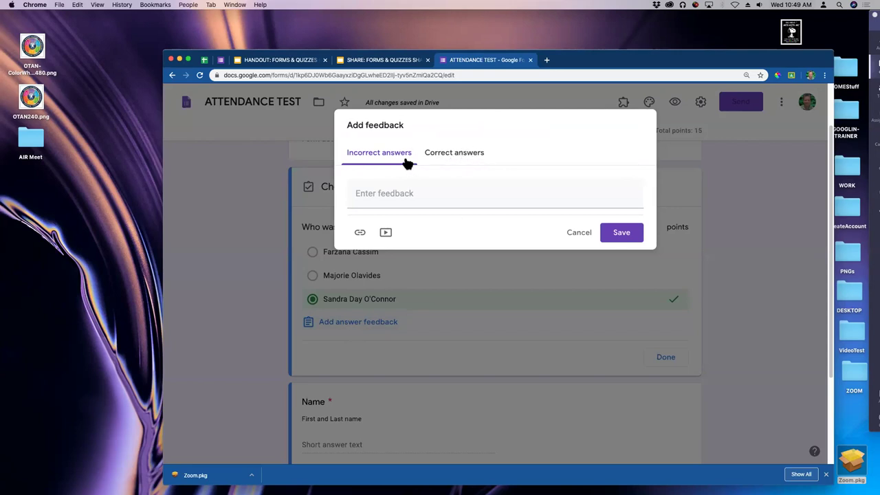
click(379, 193)
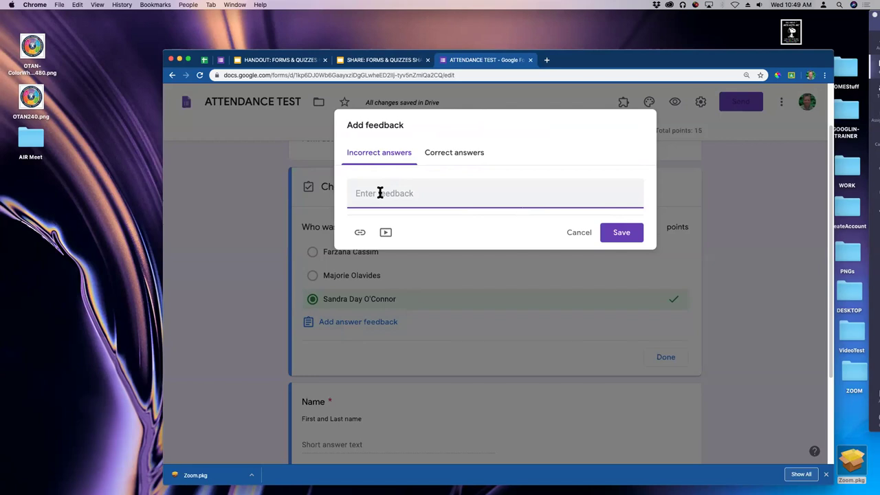
text(ooo you need to study)
click(467, 154)
click(436, 196)
text(GOOD JOB)
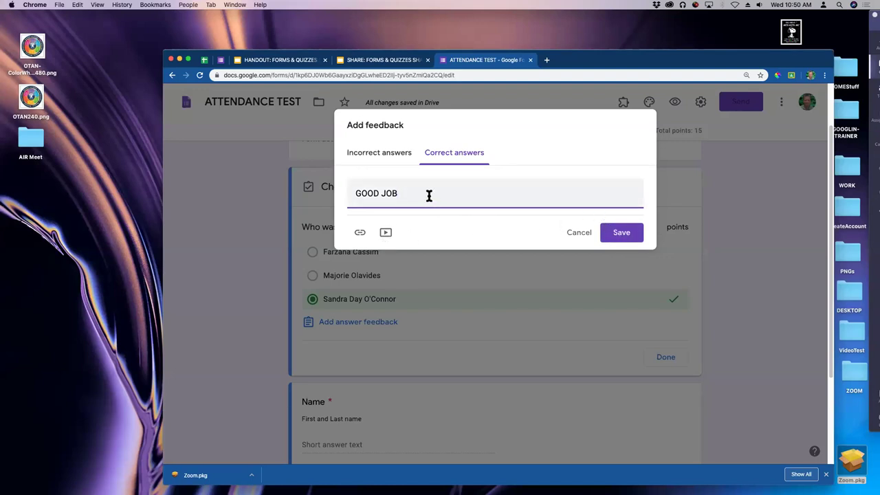
drag(428, 196, 336, 188)
key(BackSpace)
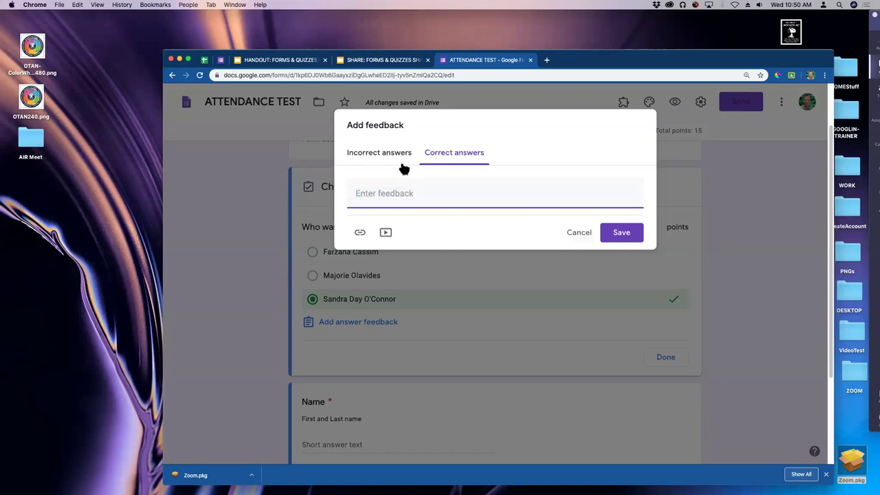
click(381, 155)
drag(465, 194, 323, 194)
key(BackSpace)
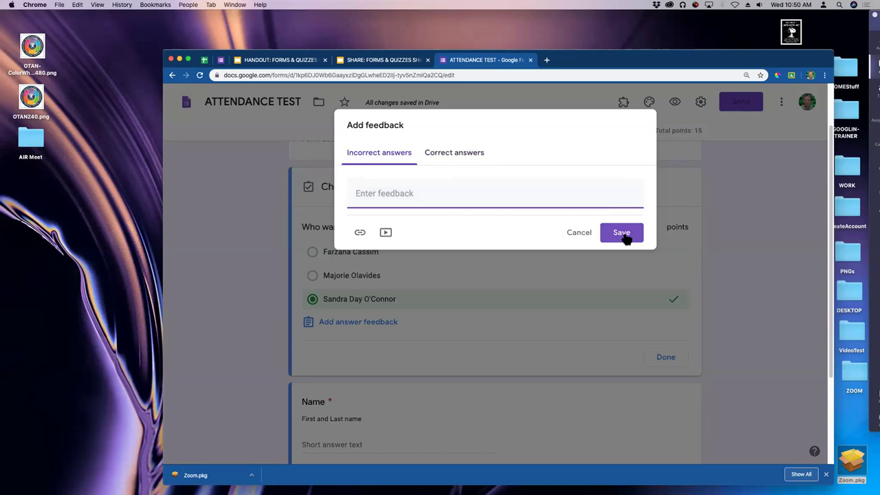
click(623, 234)
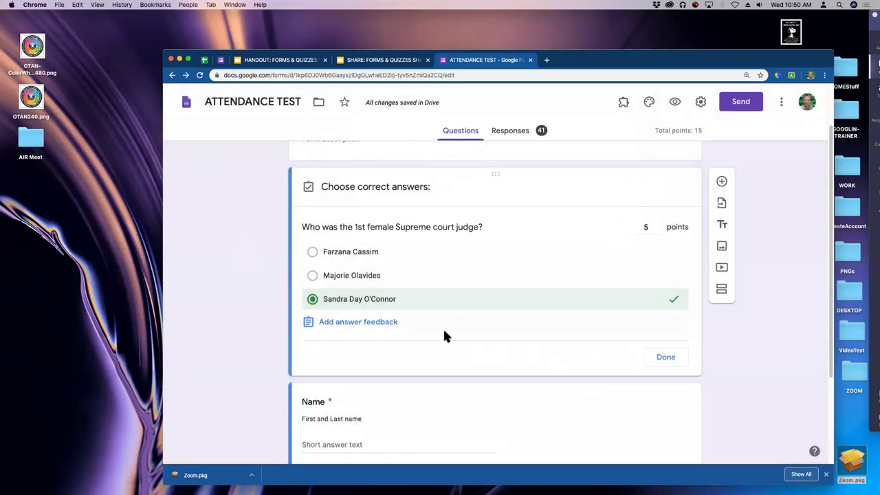
Close the answer key and open the respondent preview of the quiz.
click(667, 357)
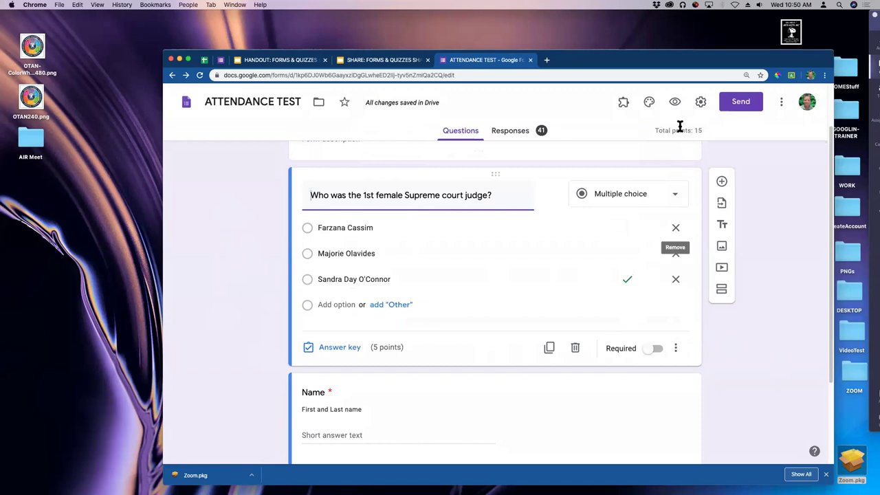
click(675, 102)
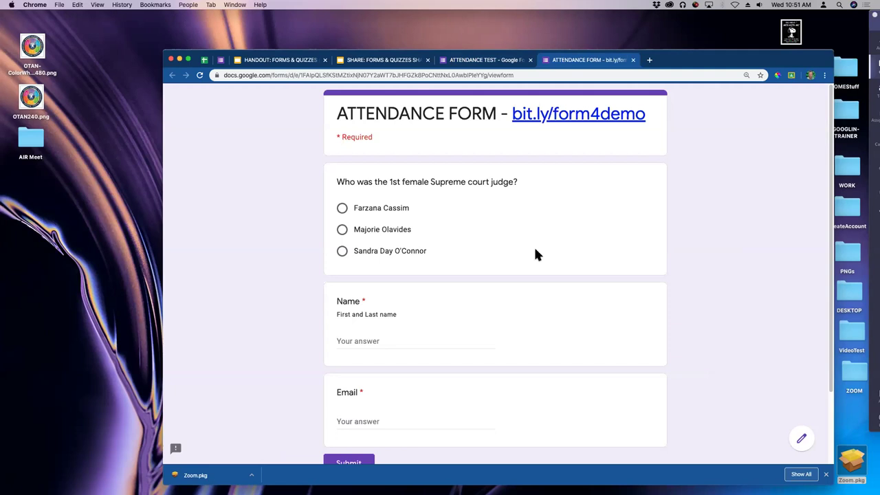
Answer Sandra Day O'Connor, enter the respondent's name and e-mail, and submit.
click(364, 251)
scroll(455, 236, down, 2)
click(371, 289)
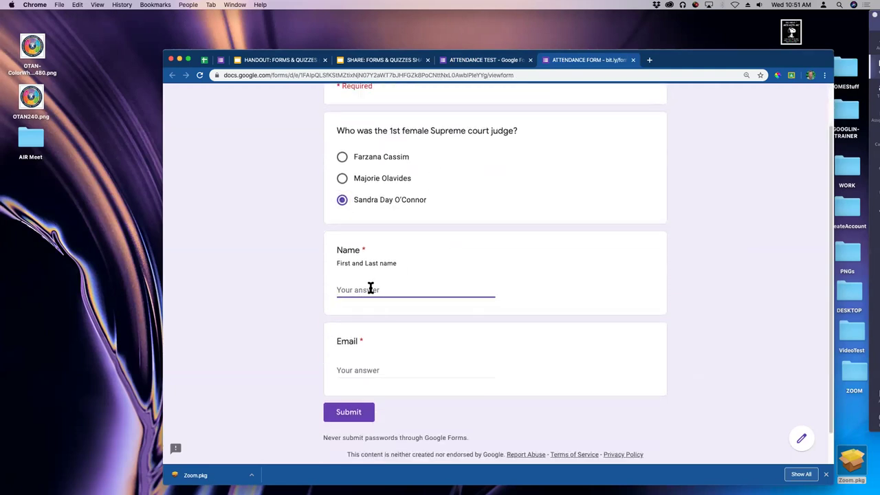
text(Melinda)
click(348, 371)
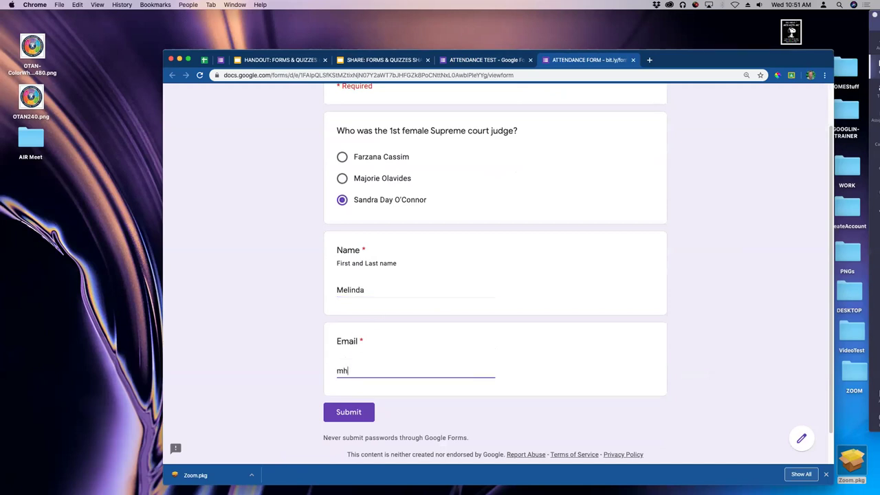
click(344, 413)
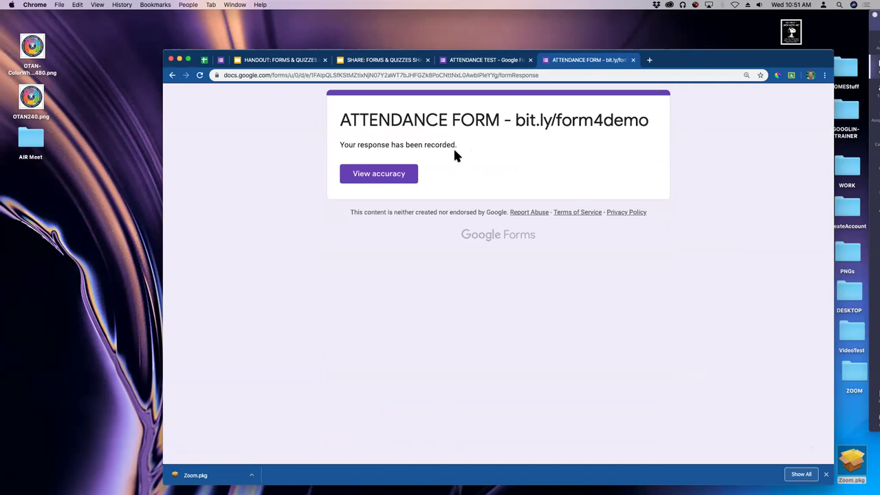
Review the scored answers with View accuracy, then close both preview tabs.
click(380, 177)
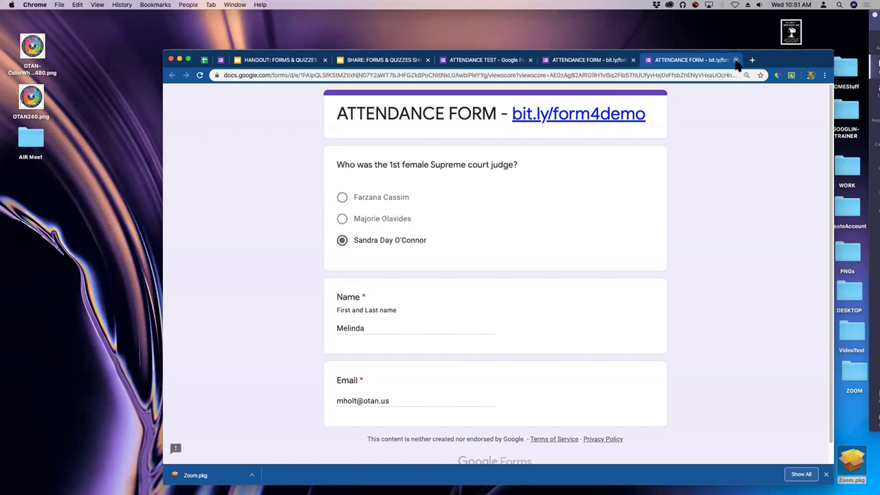
click(736, 59)
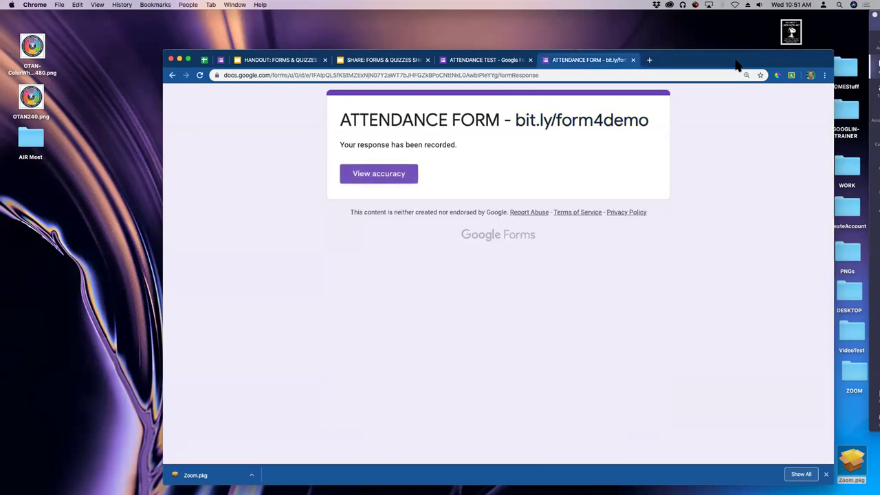
click(633, 60)
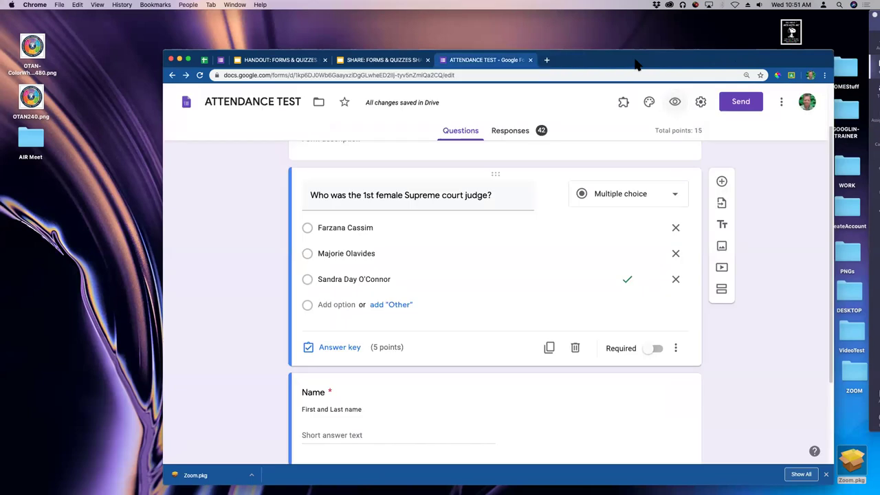
Scroll the Responses summary: 42 responses, 9.4 / 15 average, judge question 1 / 1 correct.
click(517, 132)
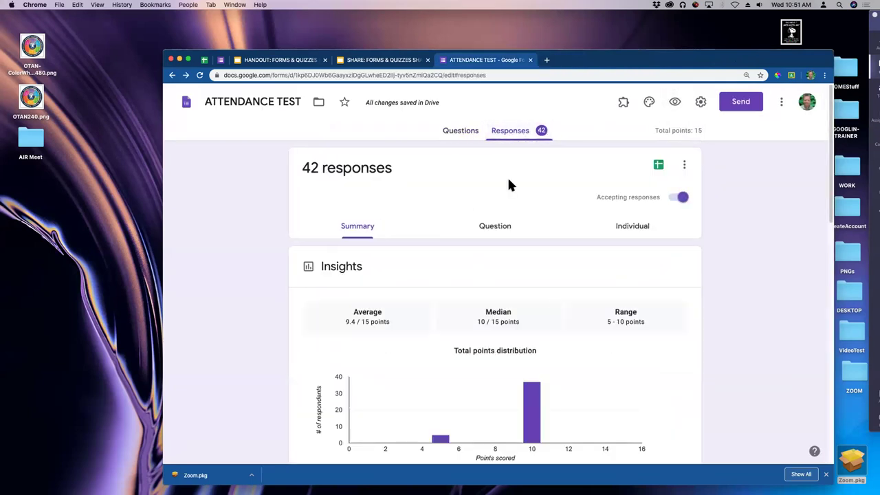
scroll(398, 180, down, 5)
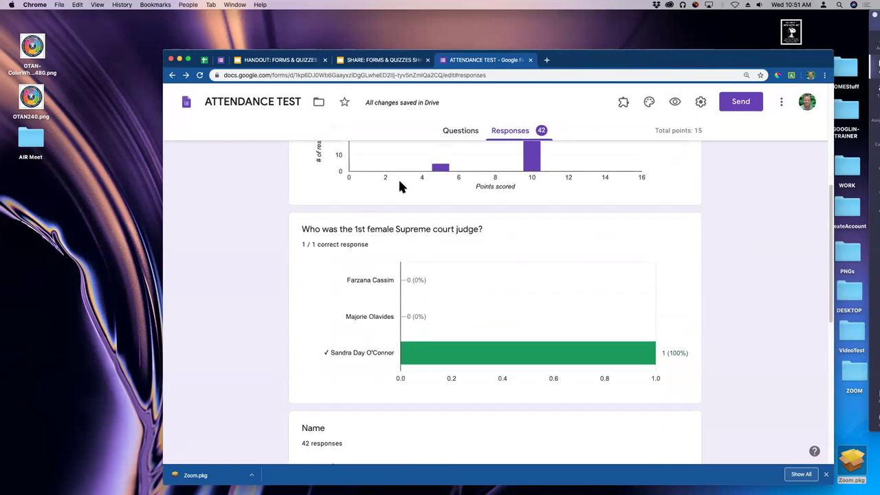
scroll(398, 180, down, 1)
scroll(413, 184, up, 3)
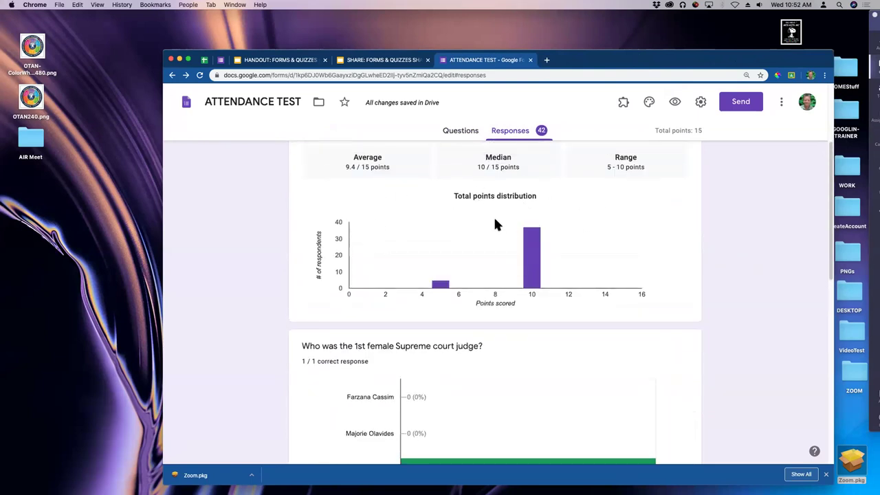
scroll(496, 225, down, 3)
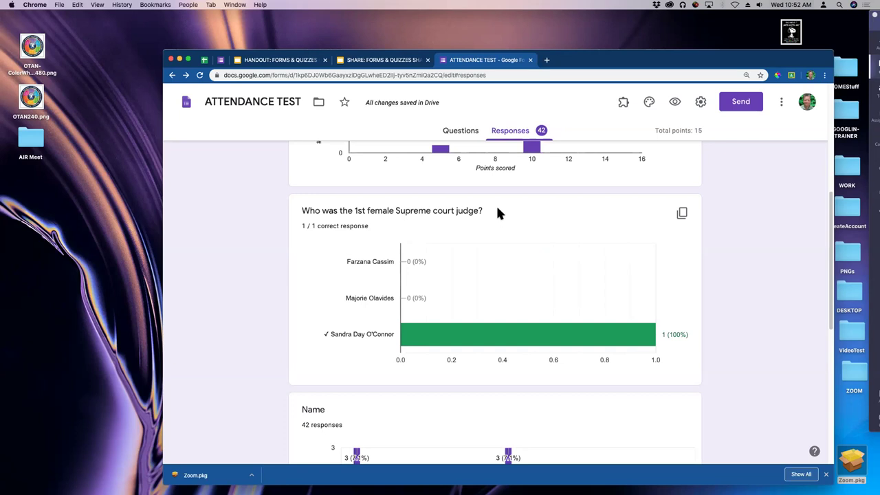
scroll(594, 181, up, 5)
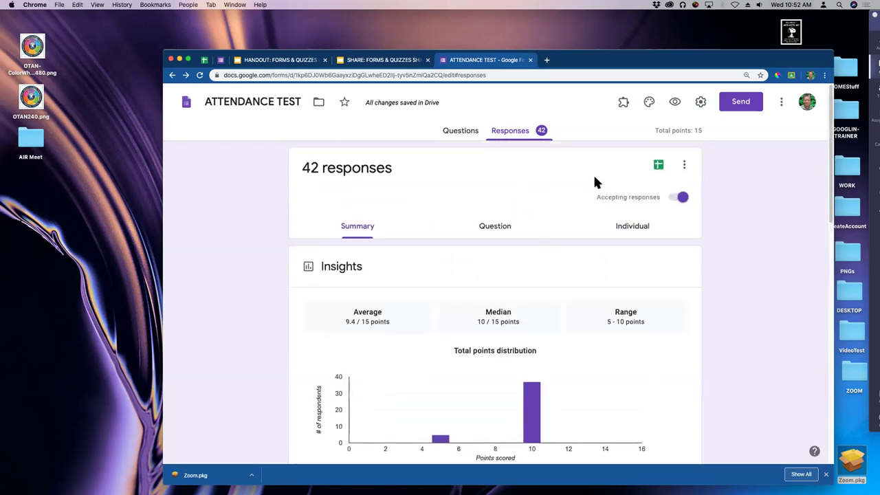
Open the linked Class Attendance (Responses) sheet and look over the judge question column.
click(658, 167)
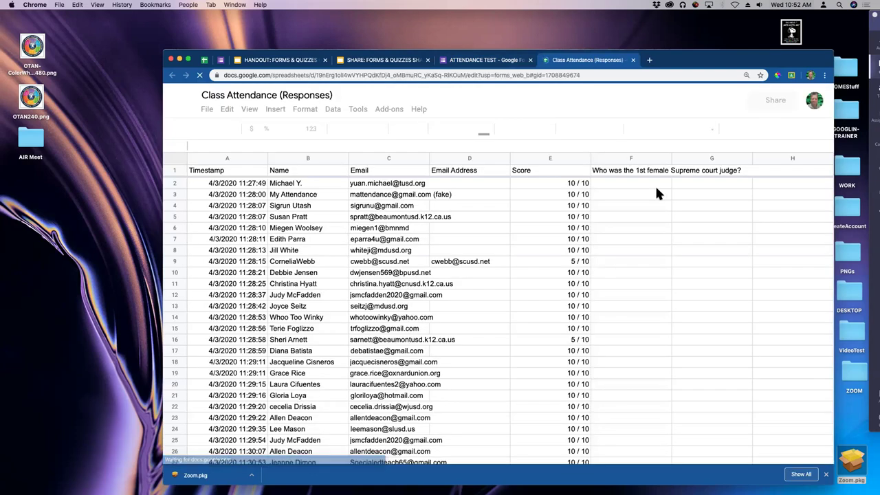
click(630, 173)
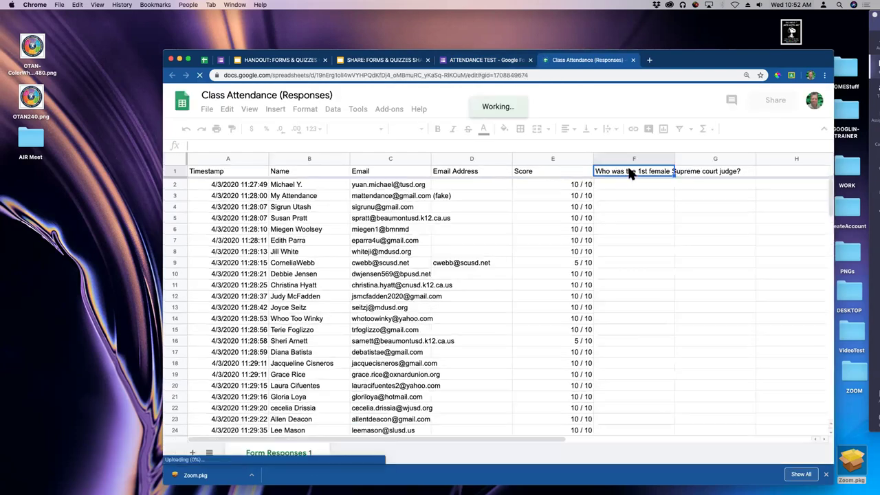
click(230, 184)
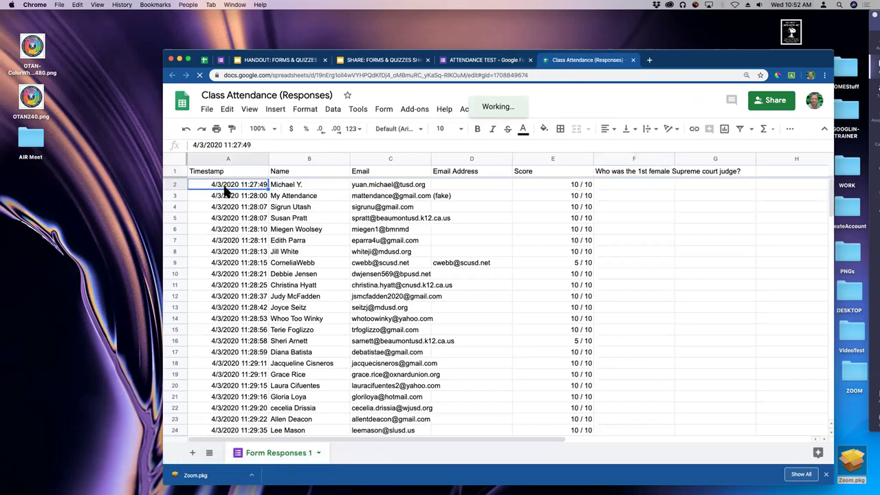
scroll(234, 220, down, 15)
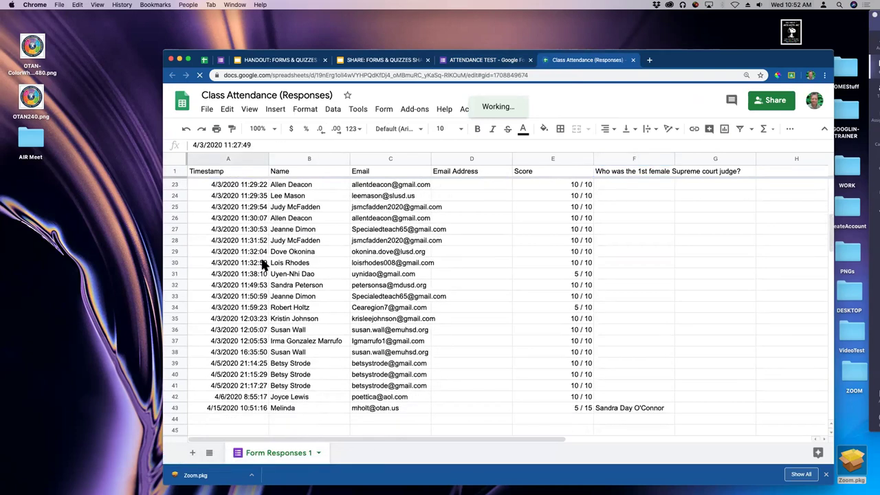
scroll(267, 262, up, 5)
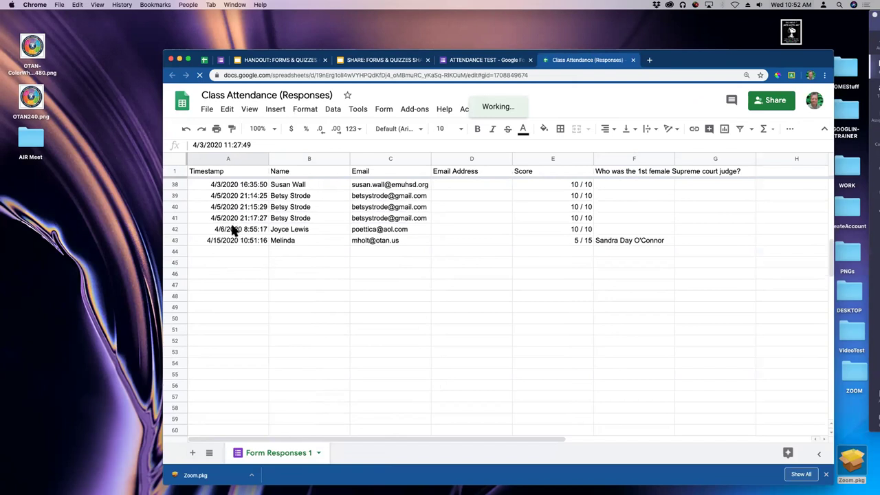
Check row 43's Sandra Day O'Connor answer against earlier rows, then close the sheet and quiz.
click(220, 241)
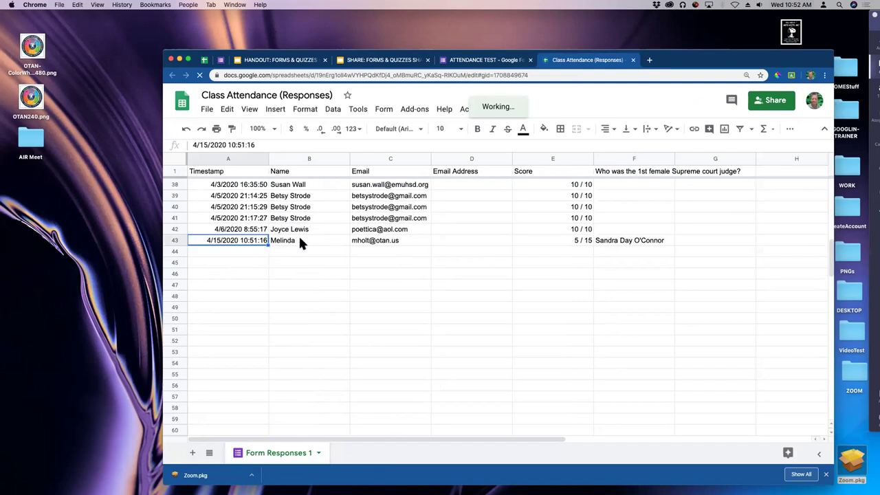
click(646, 241)
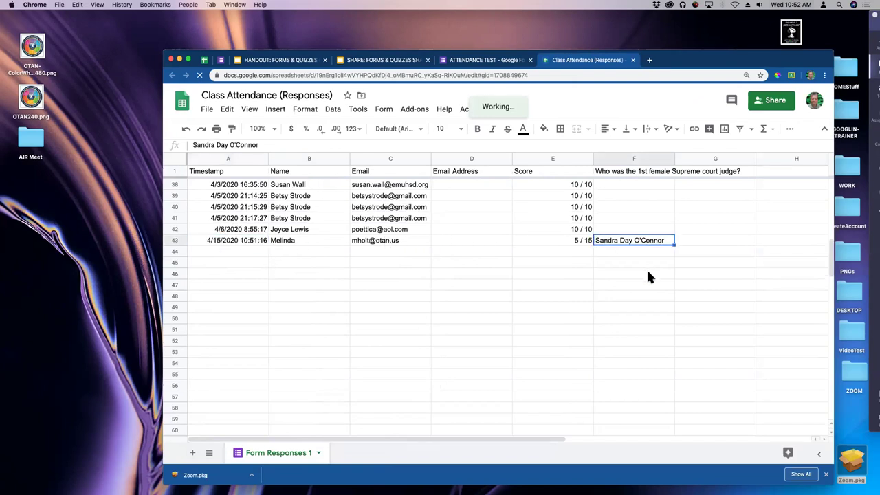
click(628, 232)
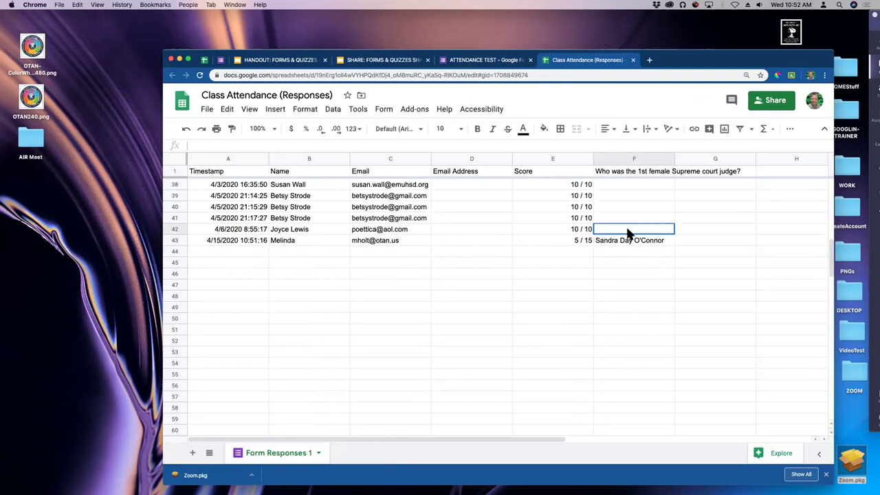
key(Up)
key(Up)
key(Up)
key(Up)
key(Up)
key(Up)
key(Up)
key(Up)
key(Up)
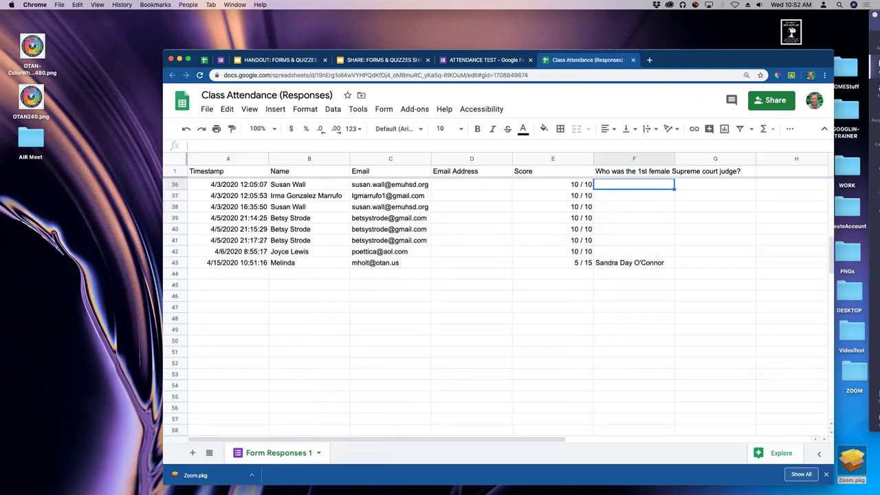
key(Up)
key(Up)
key(Up)
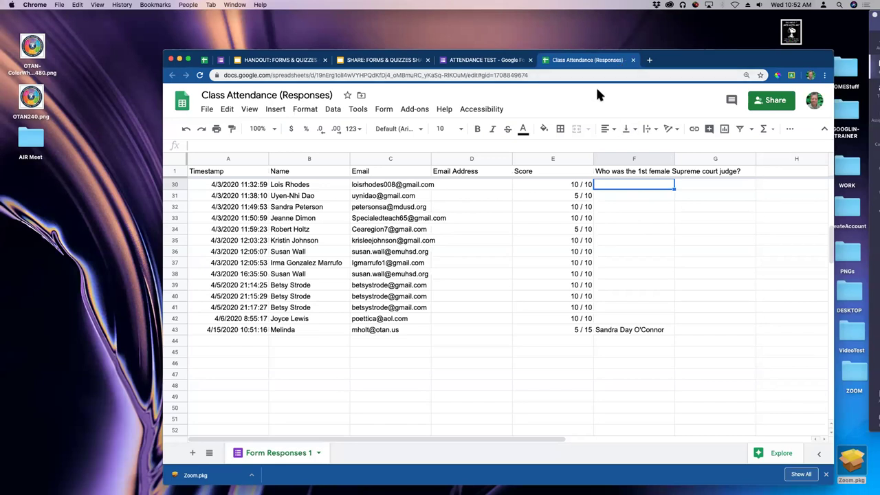
click(632, 60)
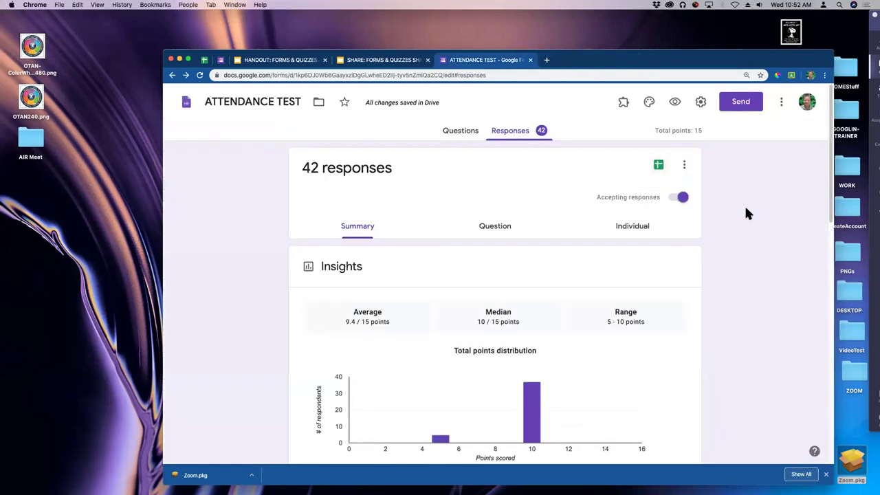
key(super+w)
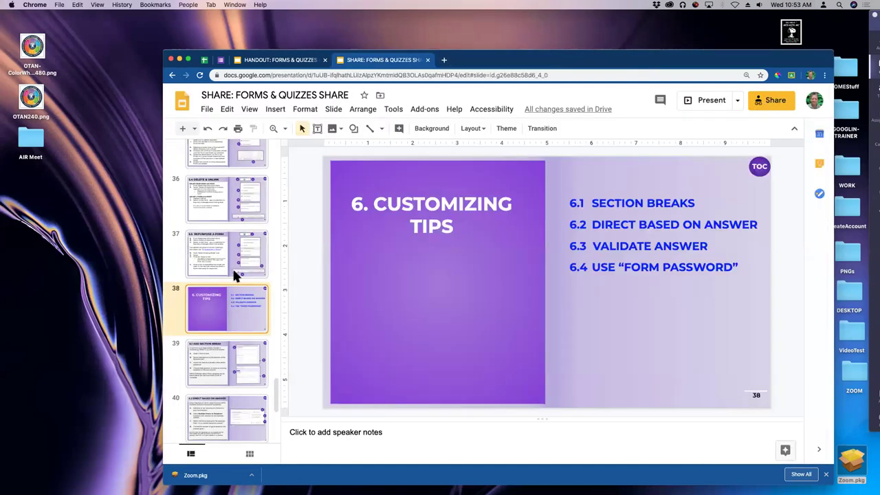